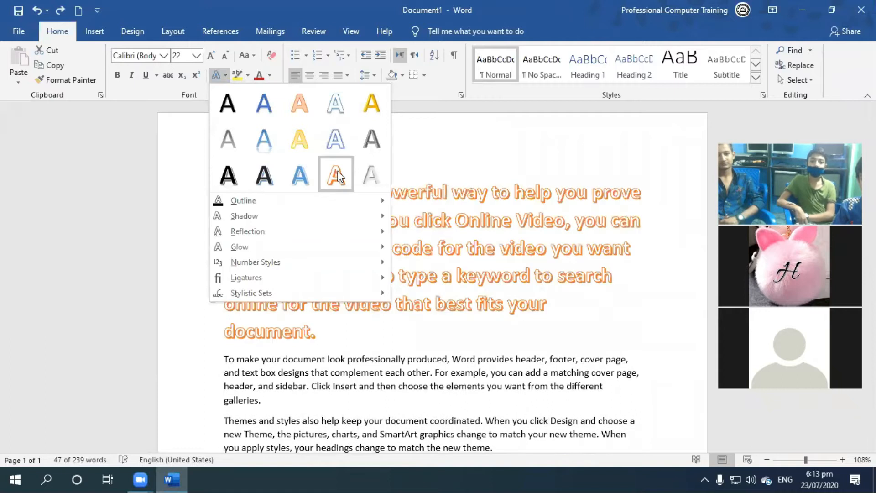
Apply the black-fill, blue-shadow text effect preset to the first paragraph and increase its font size to 26.
{"action": "left_click", "coordinate": [265, 176]}
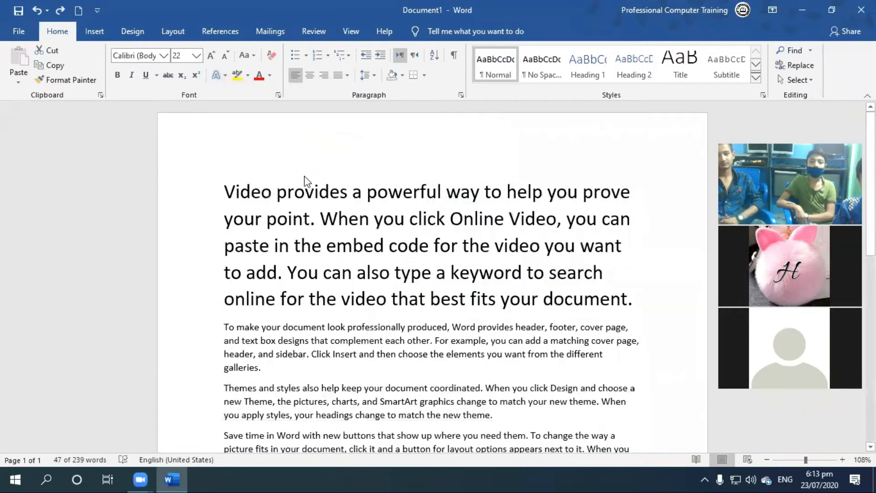
{"action": "left_click", "coordinate": [212, 54]}
{"action": "left_click", "coordinate": [212, 55]}
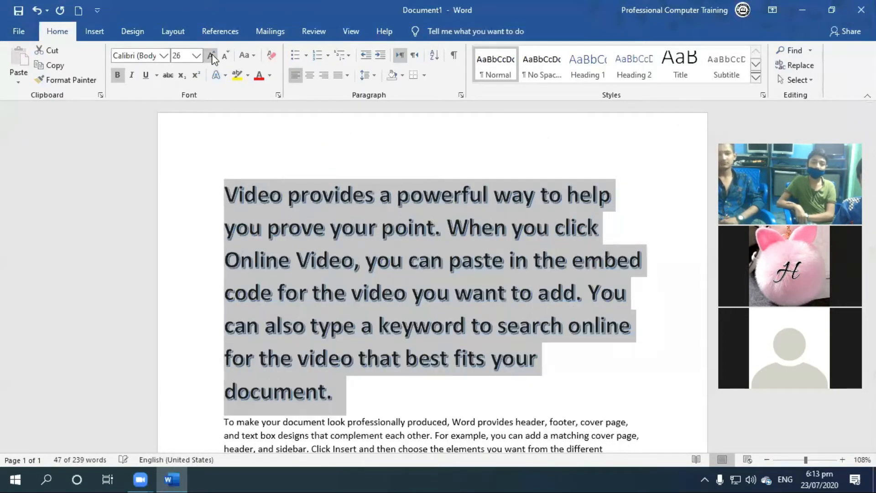
{"action": "left_click", "coordinate": [225, 76]}
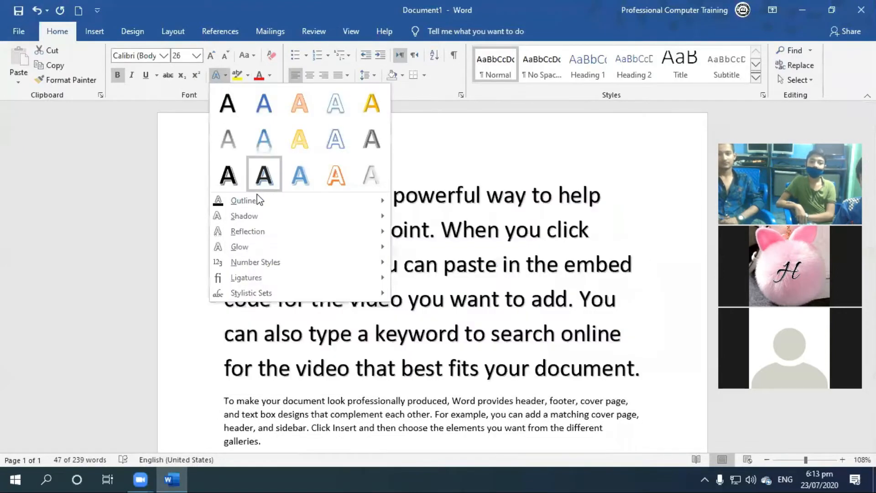
{"action": "mouse_move", "coordinate": [259, 202]}
{"action": "left_click", "coordinate": [560, 143]}
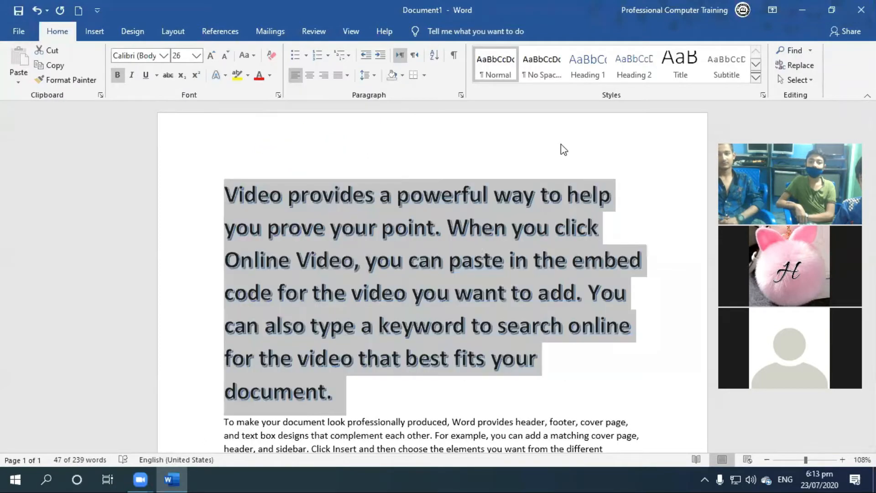
Set the text outline of the entire first paragraph to the standard color Red.
{"action": "left_click", "coordinate": [270, 254]}
{"action": "left_click_drag", "start_coordinate": [340, 389], "coordinate": [174, 201]}
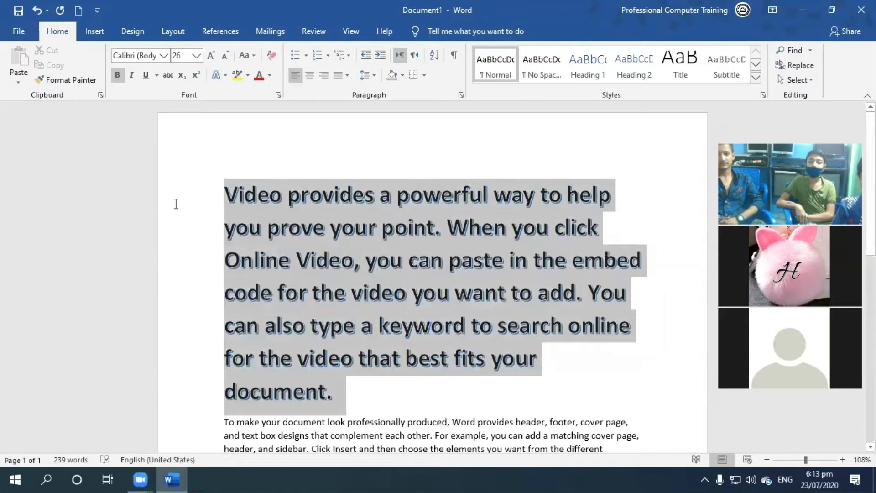
{"action": "left_click", "coordinate": [225, 74]}
{"action": "mouse_move", "coordinate": [257, 205]}
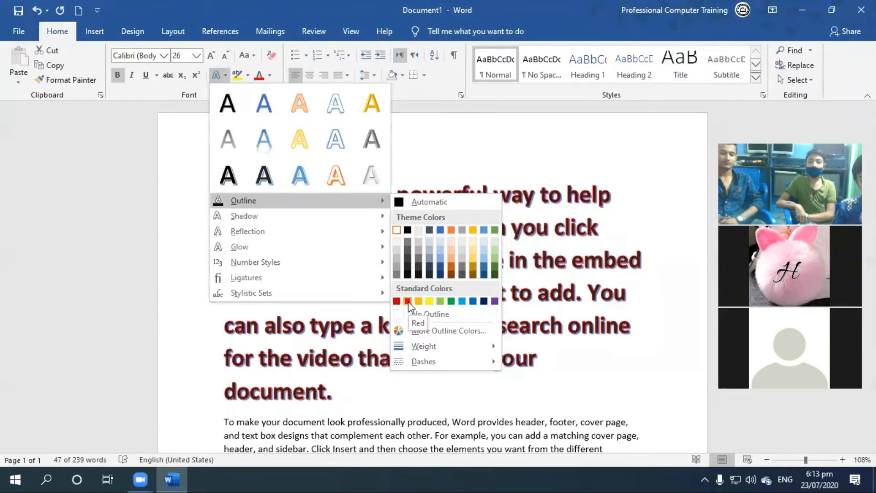
{"action": "left_click", "coordinate": [407, 301]}
Change the font color of the first paragraph to the standard color yellow.
{"action": "double_click", "coordinate": [200, 133]}
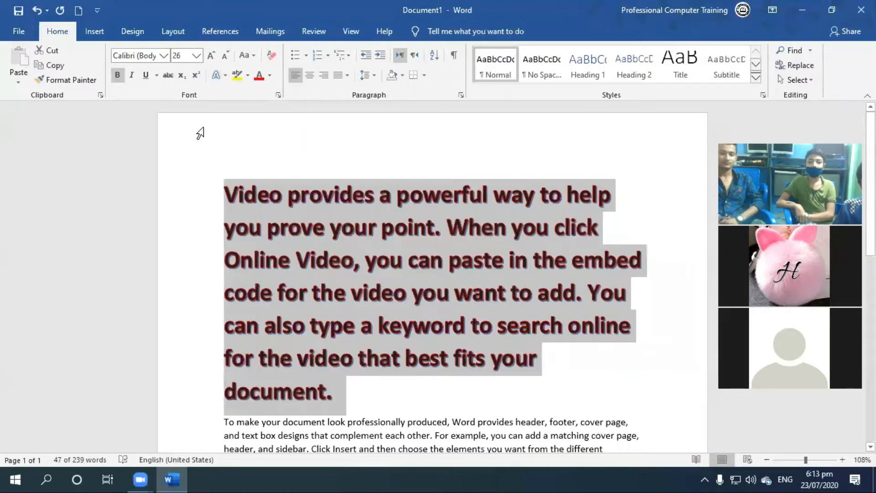
{"action": "left_click", "coordinate": [269, 75]}
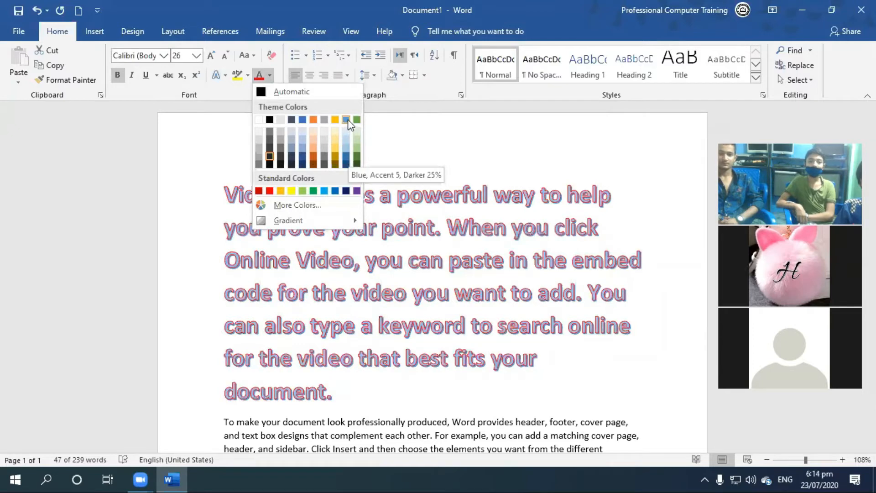
{"action": "left_click", "coordinate": [291, 191]}
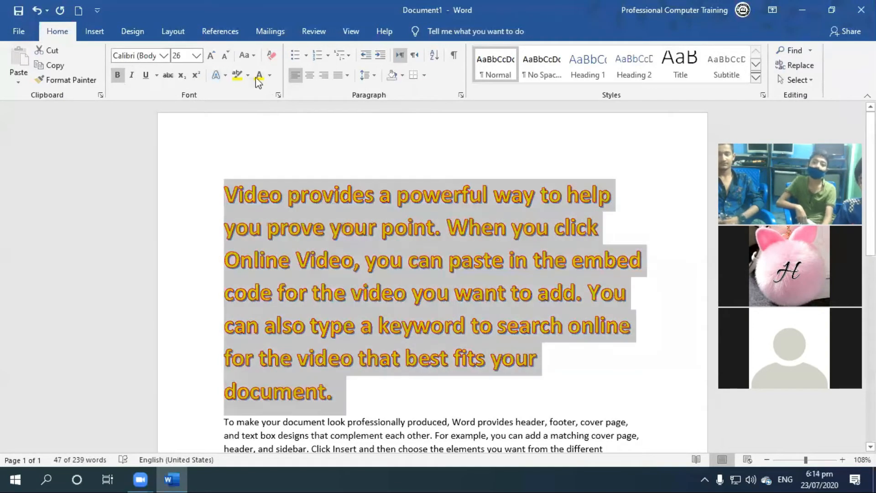
Apply the second Perspective shadow variation to the text of the first paragraph.
{"action": "left_click", "coordinate": [248, 74]}
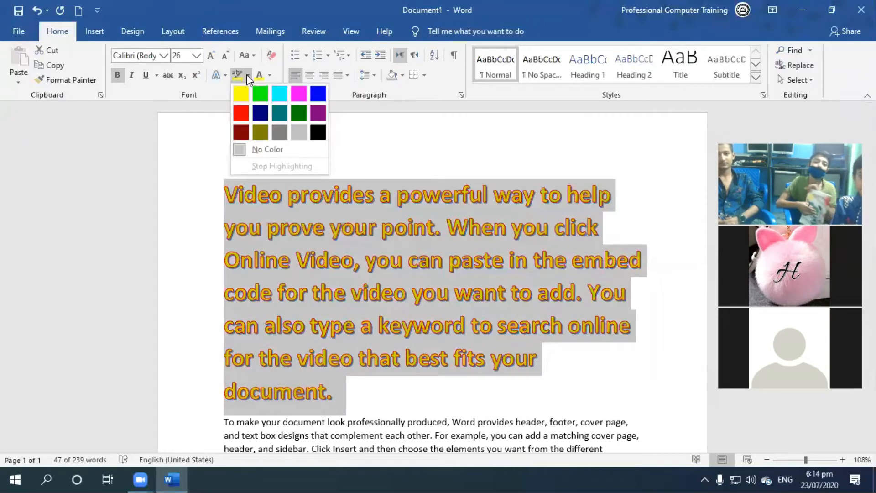
{"action": "left_click", "coordinate": [226, 74]}
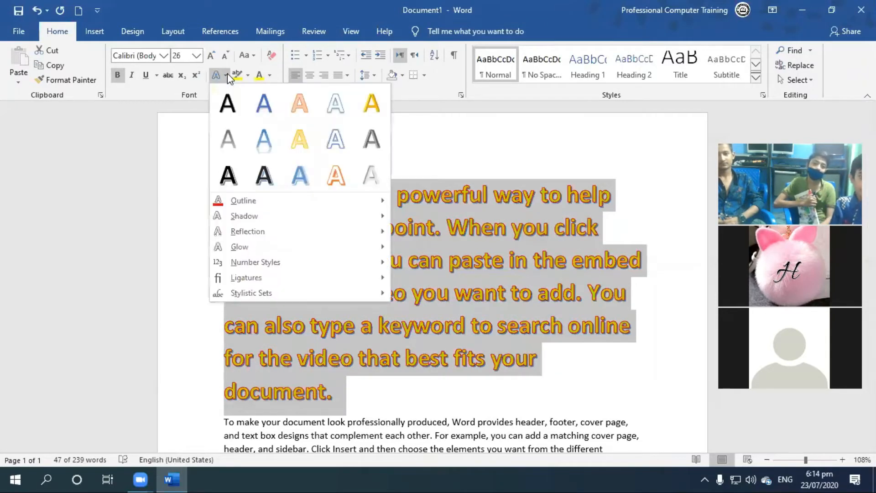
{"action": "mouse_move", "coordinate": [272, 218]}
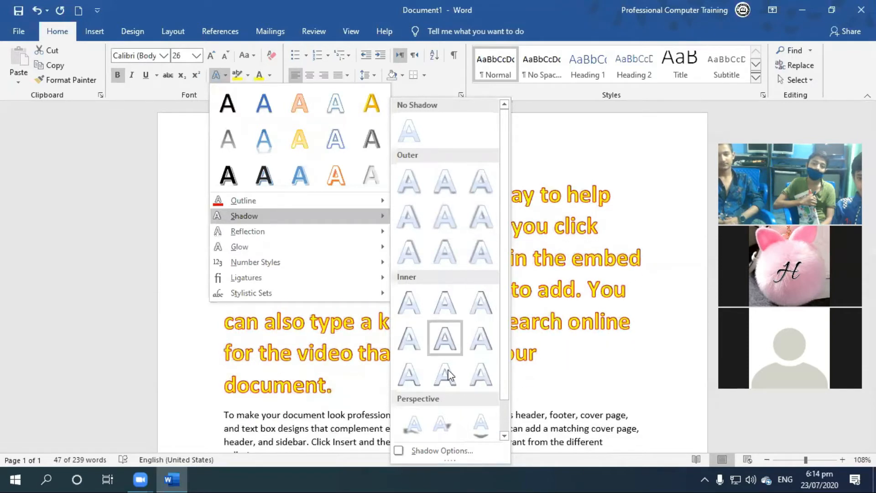
{"action": "left_click", "coordinate": [443, 423]}
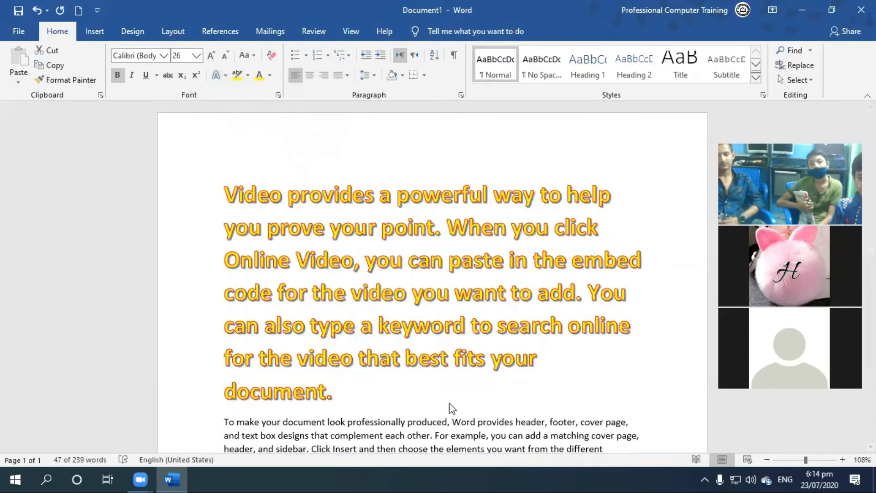
Give the first paragraph's text the middle reflection variation of the last row.
{"action": "triple_click", "coordinate": [417, 286]}
{"action": "left_click", "coordinate": [231, 76]}
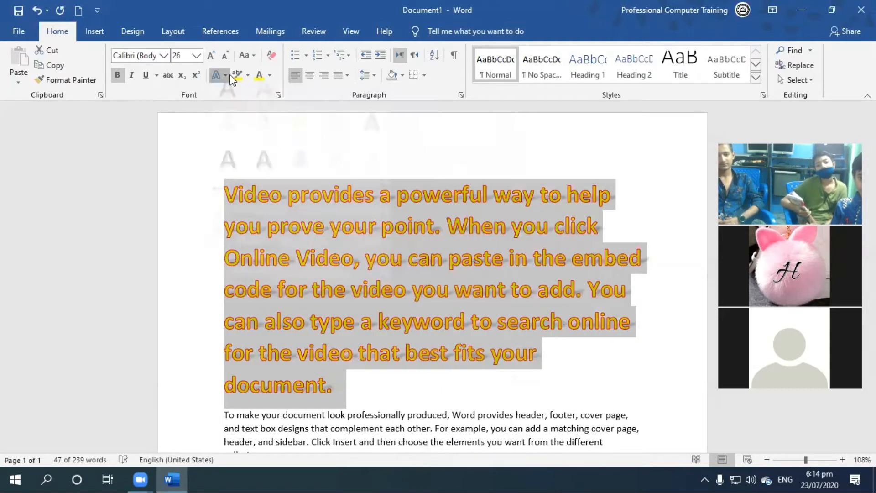
{"action": "mouse_move", "coordinate": [309, 230]}
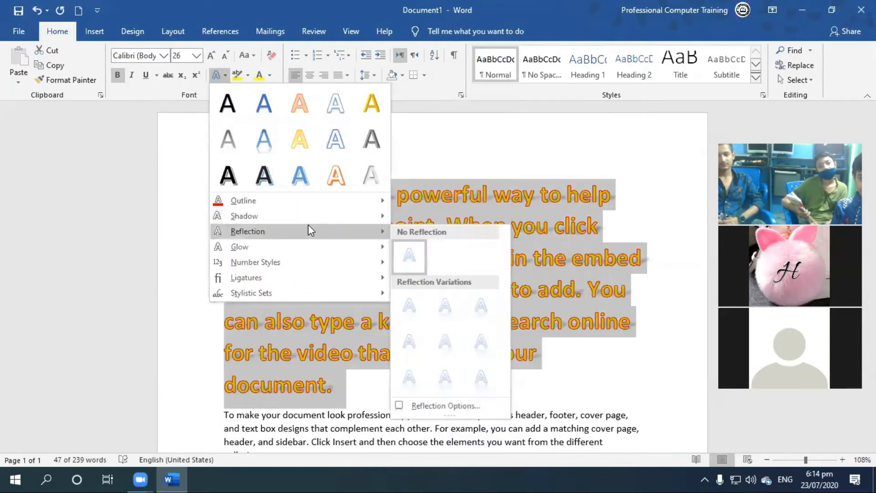
{"action": "left_click", "coordinate": [449, 373]}
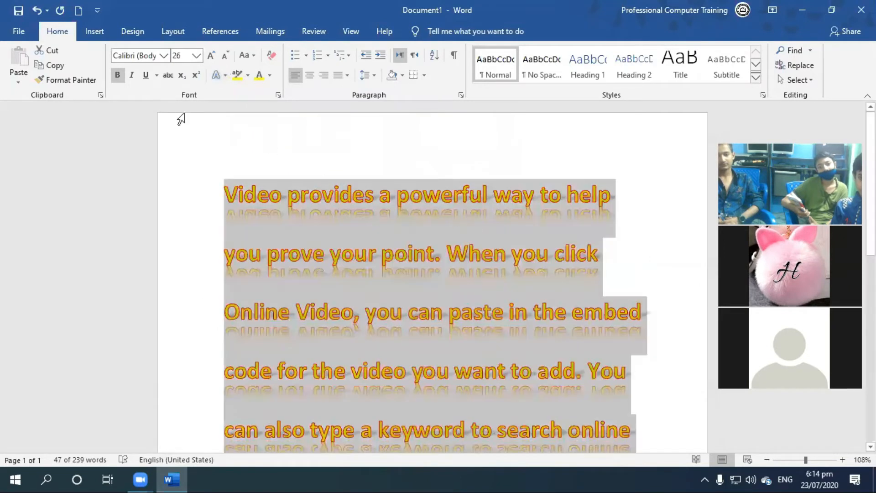
Add an 18 point glow in Orange, Accent color 2 to the first paragraph's text.
{"action": "left_click", "coordinate": [220, 76]}
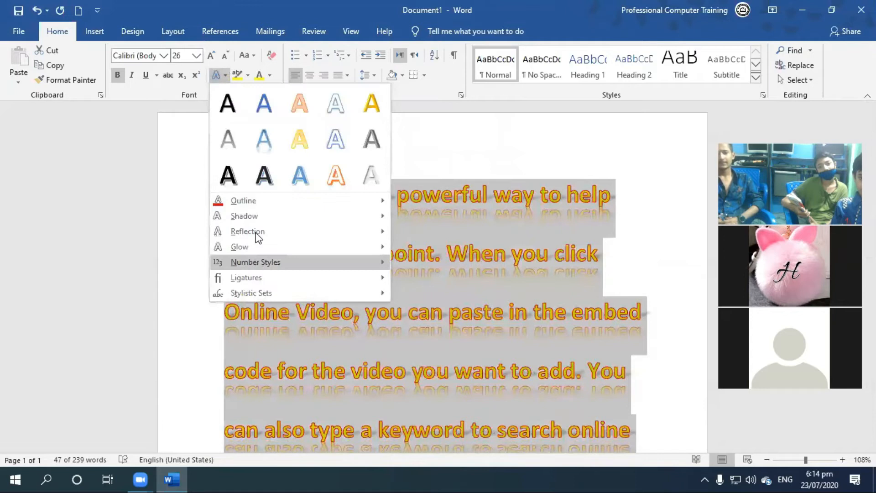
{"action": "mouse_move", "coordinate": [261, 245]}
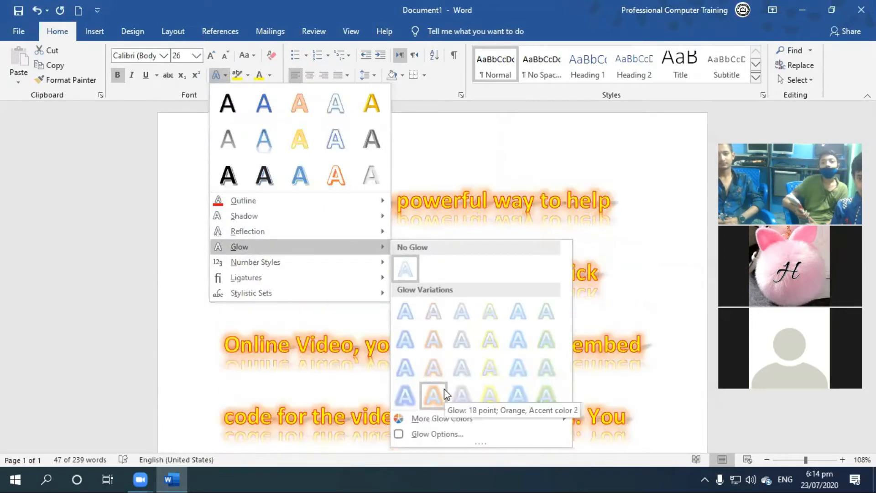
{"action": "left_click", "coordinate": [445, 389]}
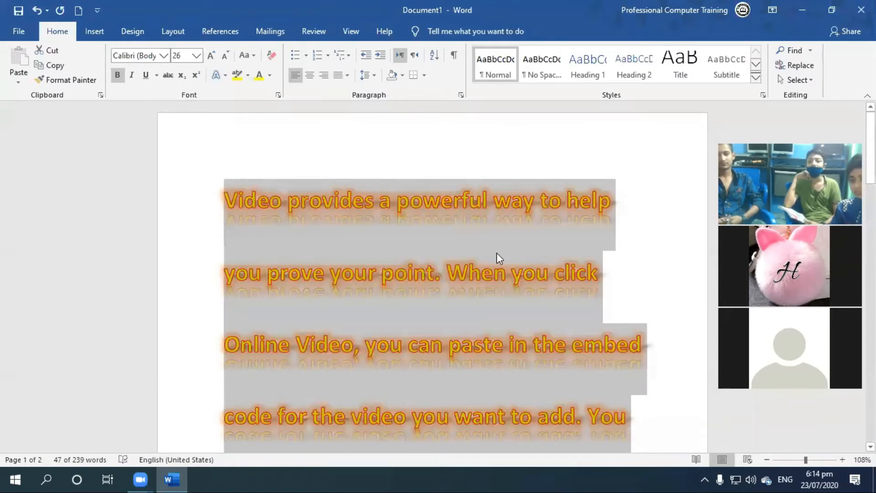
Add two new lines reading "H2O" and "22" below the document's last paragraph.
{"action": "scroll", "coordinate": [496, 253], "scroll_direction": "down", "scroll_amount": 10}
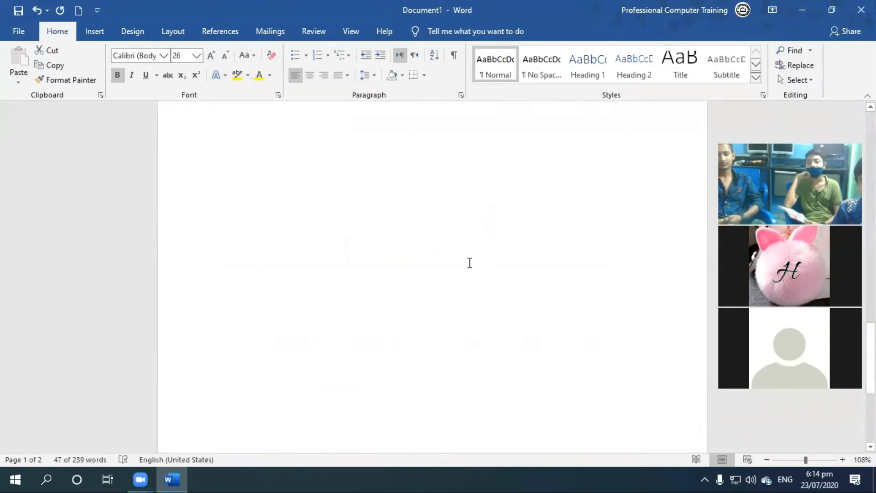
{"action": "left_click", "coordinate": [358, 213]}
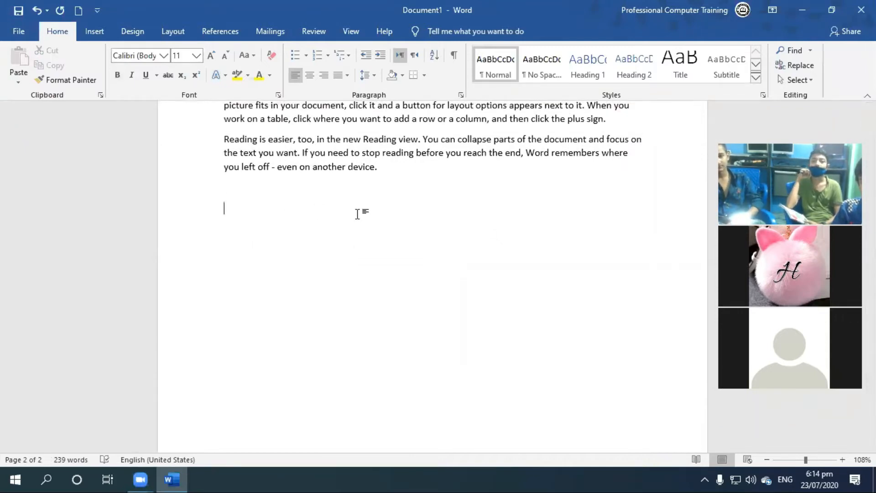
{"action": "type", "text": "H2O"}
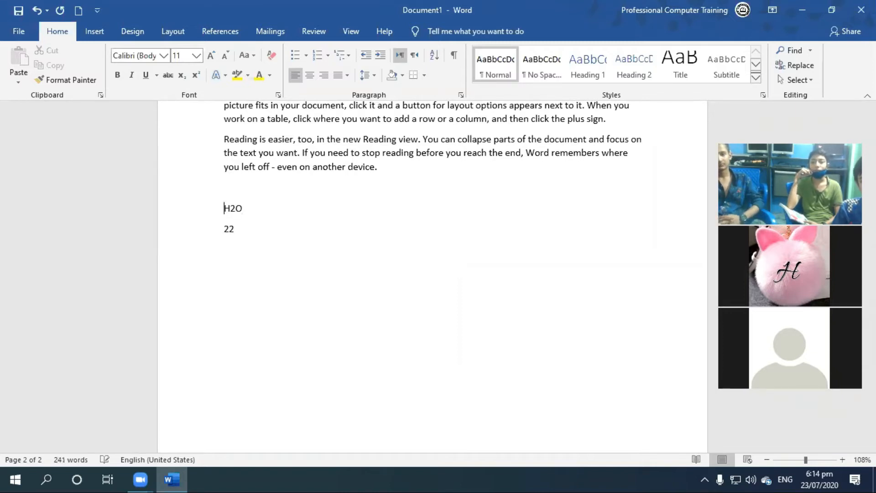
Enlarge the H2O and 22 lines to font size 40.
{"action": "key", "text": "shift+Down"}
{"action": "key", "text": "shift+Down"}
{"action": "key", "text": "ctrl+]"}
{"action": "key", "text": "ctrl+]"}
{"action": "key", "text": "ctrl+]"}
{"action": "key", "text": "ctrl+]"}
{"action": "key", "text": "ctrl+]"}
{"action": "key", "text": "ctrl+]"}
{"action": "key", "text": "ctrl+]"}
{"action": "key", "text": "ctrl+]"}
{"action": "key", "text": "ctrl+]"}
{"action": "key", "text": "ctrl+]"}
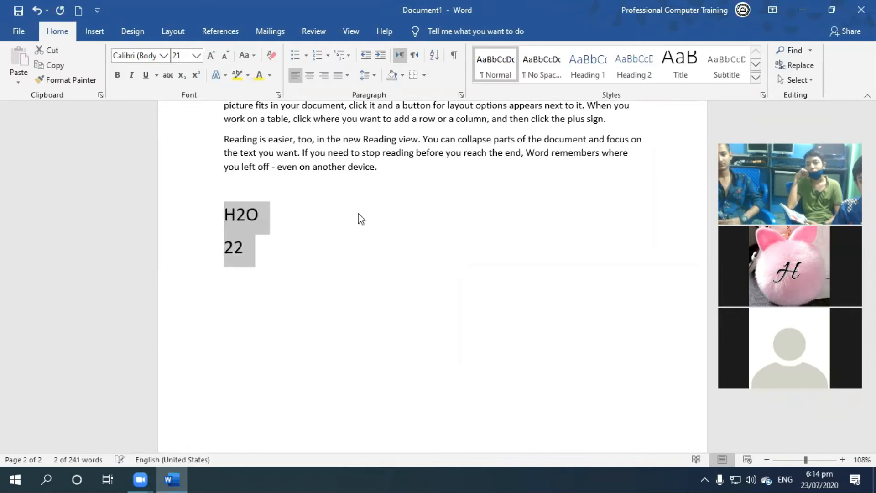
{"action": "key", "text": "ctrl+]"}
{"action": "key", "text": "ctrl+]"}
{"action": "key", "text": "ctrl+]"}
{"action": "key", "text": "ctrl+]"}
{"action": "key", "text": "ctrl+]"}
{"action": "key", "text": "ctrl+]"}
{"action": "key", "text": "ctrl+]"}
{"action": "key", "text": "ctrl+]"}
{"action": "key", "text": "ctrl+]"}
{"action": "key", "text": "ctrl+]"}
{"action": "key", "text": "ctrl+]"}
{"action": "key", "text": "ctrl+]"}
{"action": "key", "text": "ctrl+]"}
{"action": "key", "text": "ctrl+]"}
{"action": "key", "text": "ctrl+]"}
{"action": "key", "text": "ctrl+]"}
{"action": "key", "text": "ctrl+]"}
{"action": "key", "text": "ctrl+]"}
{"action": "key", "text": "ctrl+]"}
{"action": "key", "text": "Right"}
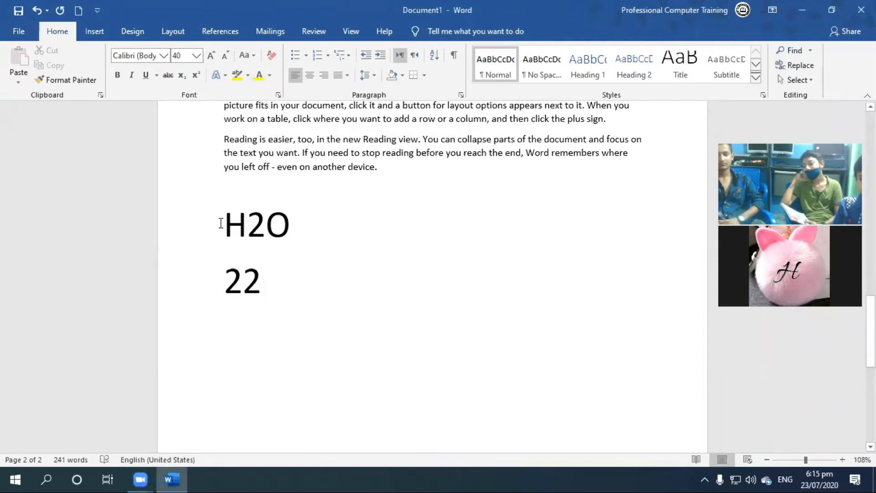
Format the 2 in H2O as superscript.
{"action": "left_click_drag", "start_coordinate": [220, 223], "coordinate": [283, 225]}
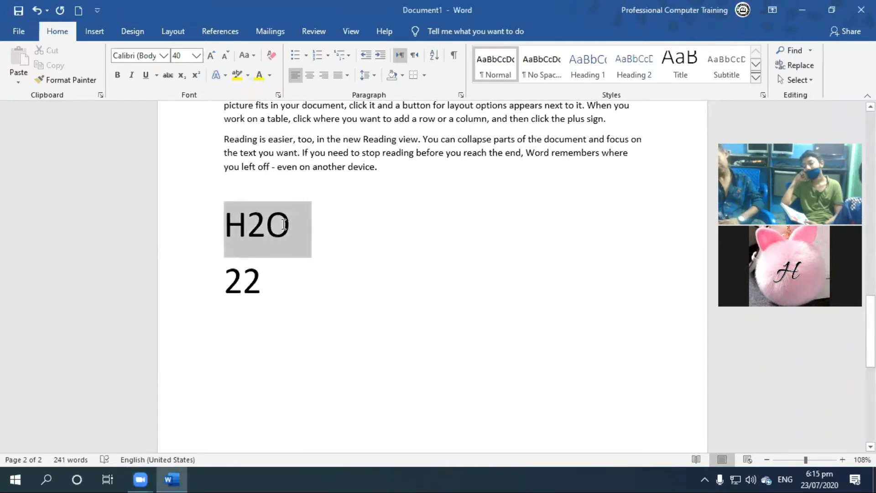
{"action": "left_click", "coordinate": [226, 230]}
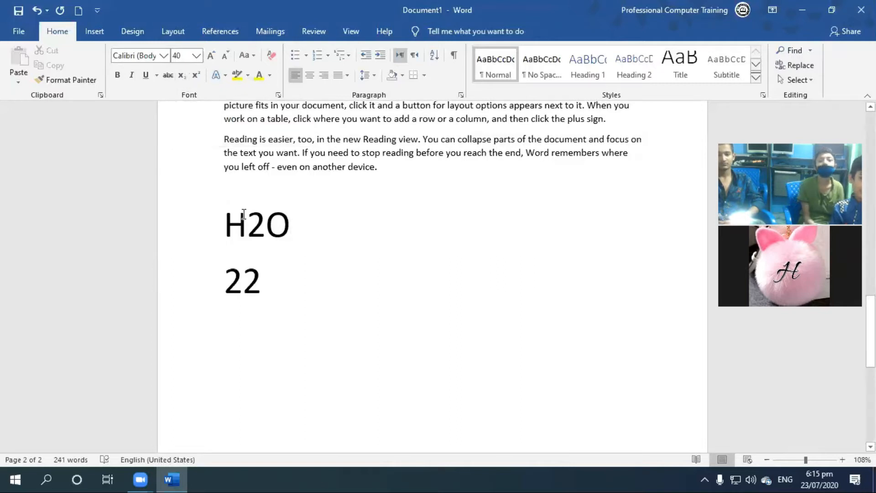
{"action": "left_click_drag", "start_coordinate": [256, 222], "coordinate": [261, 223]}
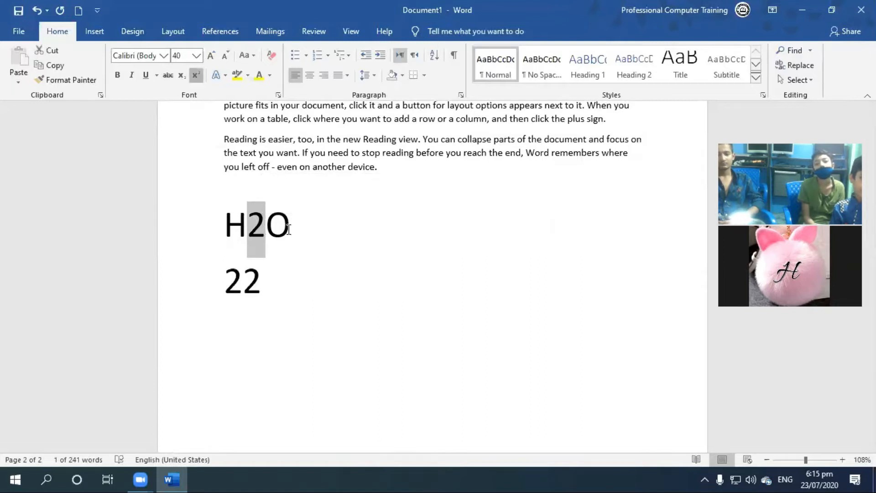
{"action": "left_click", "coordinate": [194, 74]}
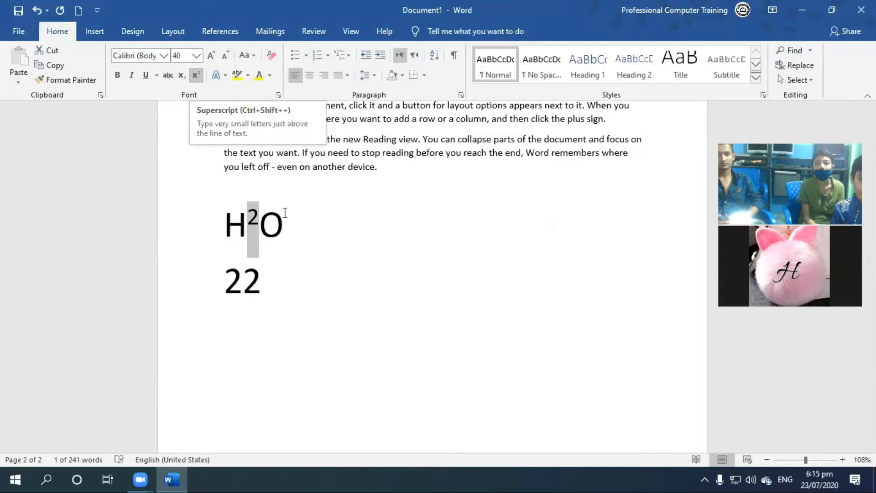
{"action": "left_click", "coordinate": [253, 233]}
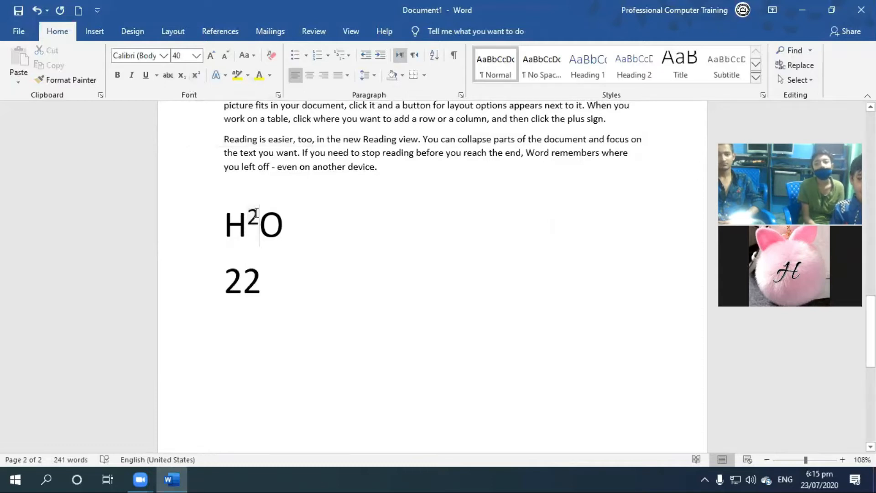
Format the 2 in H2O as subscript.
{"action": "left_click_drag", "start_coordinate": [243, 218], "coordinate": [258, 218]}
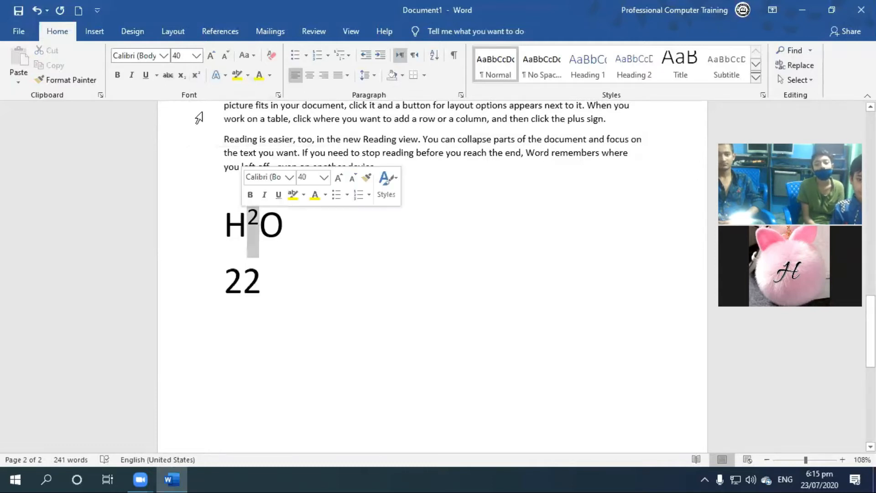
{"action": "left_click", "coordinate": [182, 75]}
{"action": "left_click", "coordinate": [260, 241]}
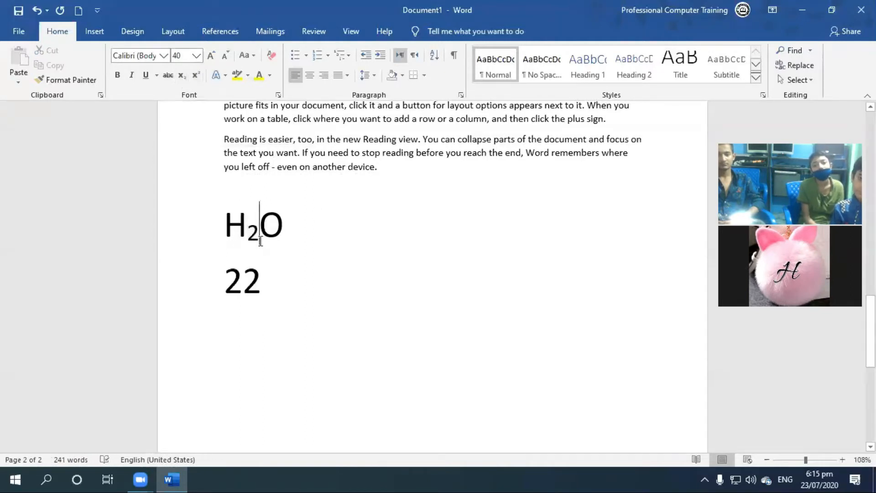
Replace the second digit of 22 with 3 and format that 3 as superscript.
{"action": "left_click_drag", "start_coordinate": [246, 290], "coordinate": [262, 293]}
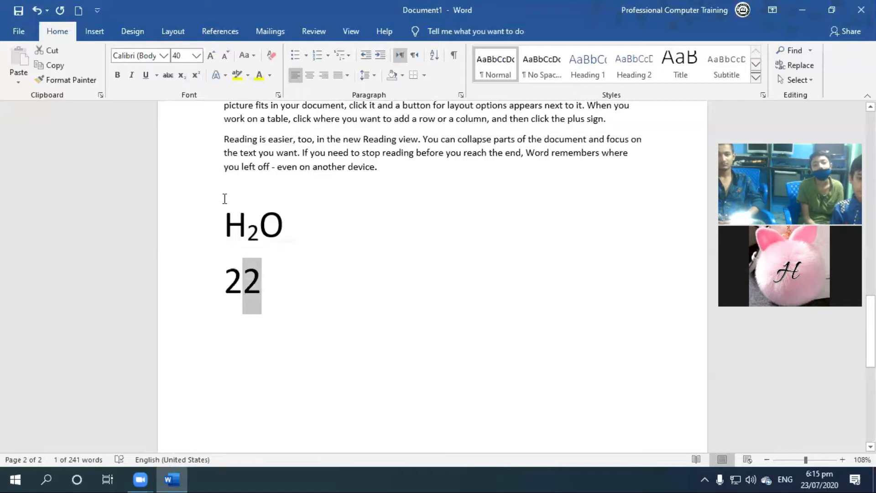
{"action": "type", "text": "3"}
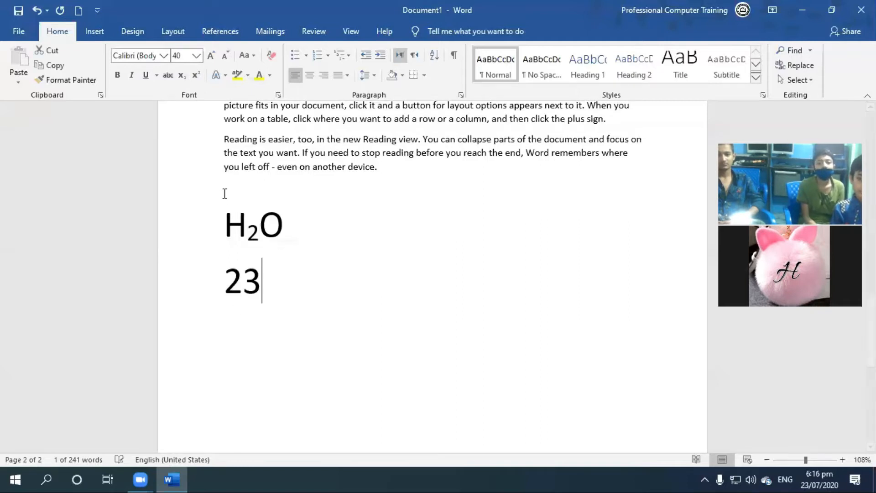
{"action": "left_click_drag", "start_coordinate": [244, 279], "coordinate": [262, 282]}
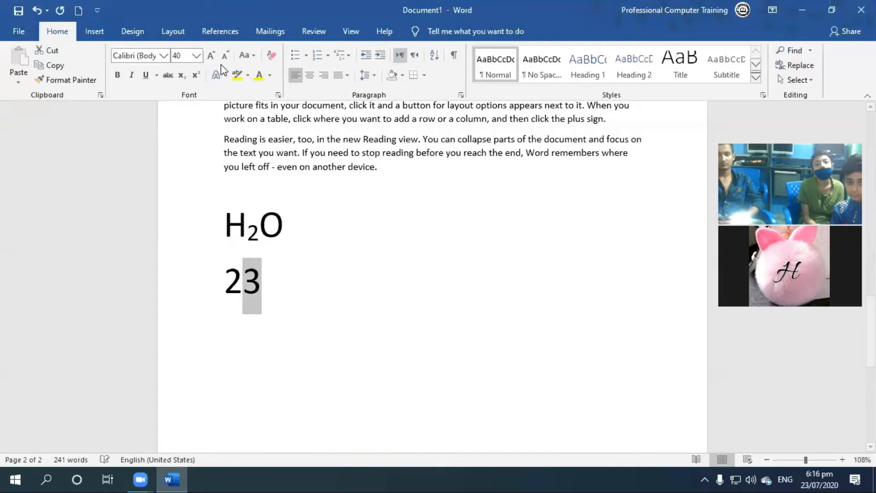
{"action": "left_click", "coordinate": [197, 76]}
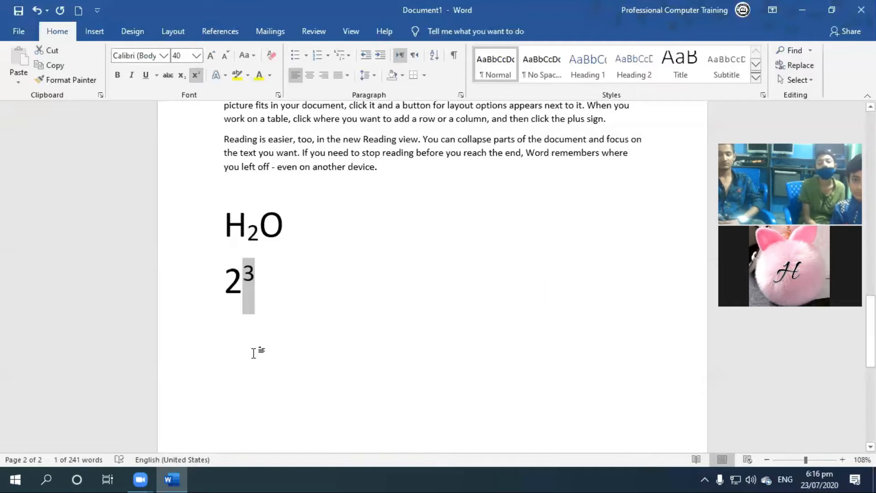
Add a line reading 22 below the 2³ line as normal text at font size 40.
{"action": "left_click", "coordinate": [262, 341]}
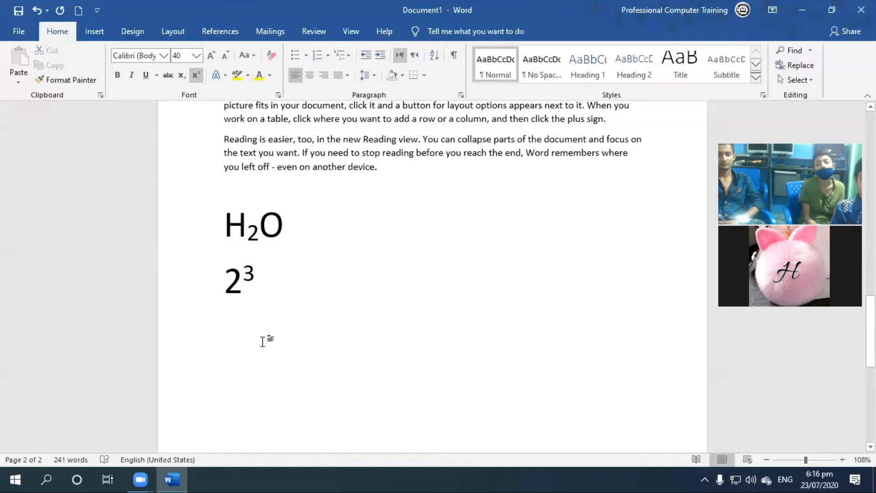
{"action": "key", "text": "Return"}
{"action": "type", "text": "22"}
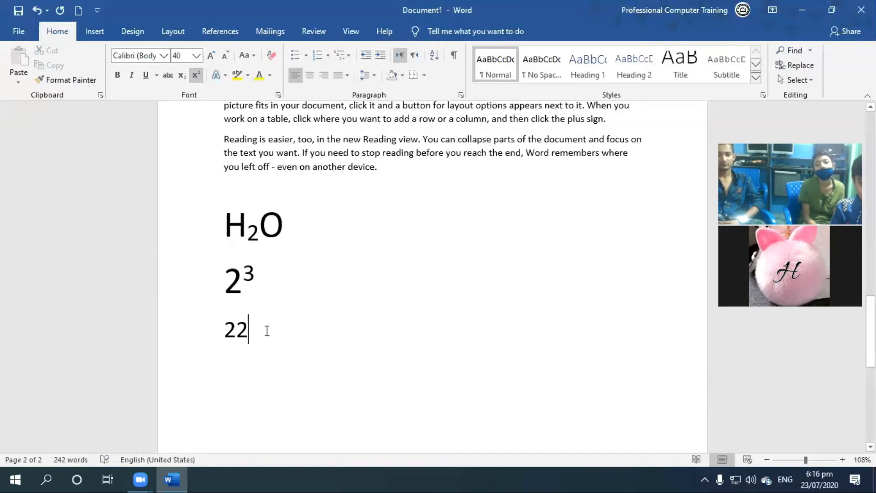
{"action": "left_click", "coordinate": [203, 80]}
{"action": "left_click", "coordinate": [288, 314]}
{"action": "left_click", "coordinate": [248, 347]}
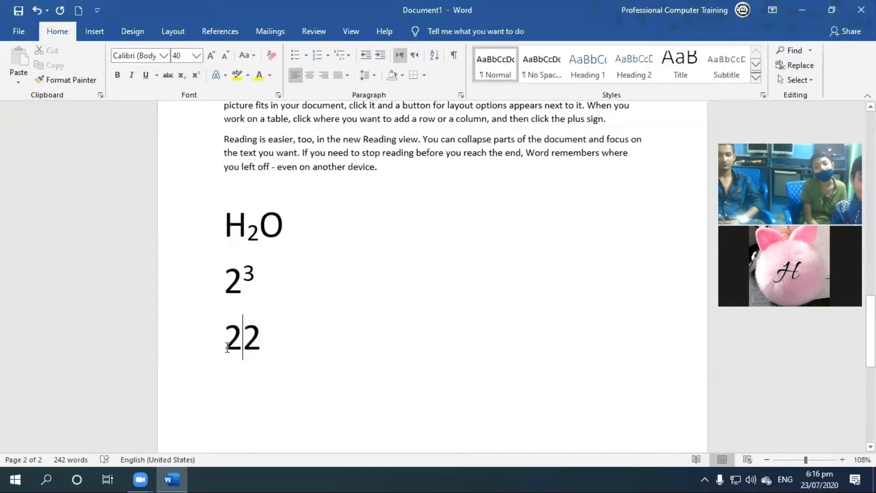
Replace the 22 in the last line with the expression X2 + Y2.
{"action": "left_click_drag", "start_coordinate": [227, 347], "coordinate": [281, 350]}
{"action": "left_click", "coordinate": [267, 333]}
{"action": "left_click", "coordinate": [199, 347]}
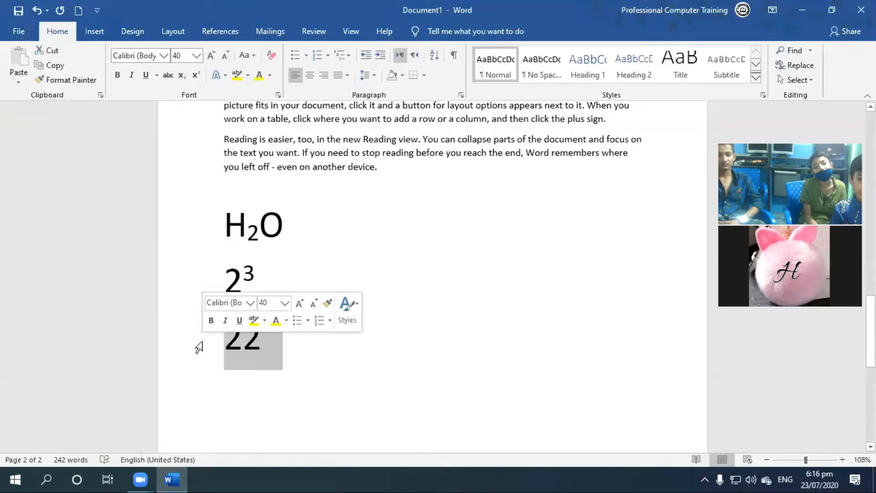
{"action": "type", "text": "X"}
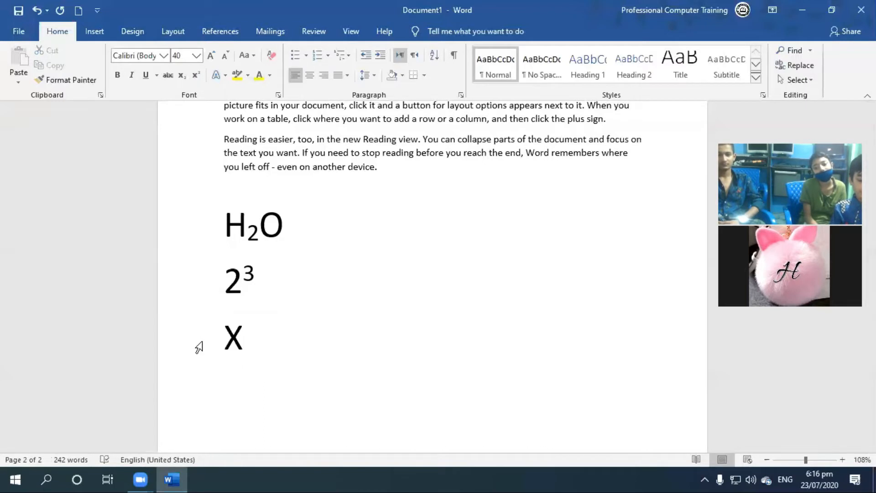
{"action": "type", "text": "#"}
{"action": "key", "text": "BackSpace"}
{"action": "type", "text": "2"}
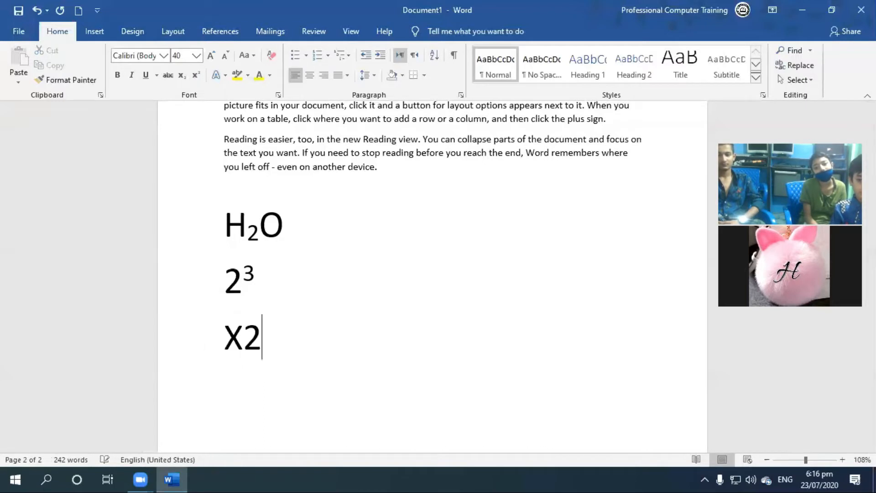
{"action": "type", "text": " + Y"}
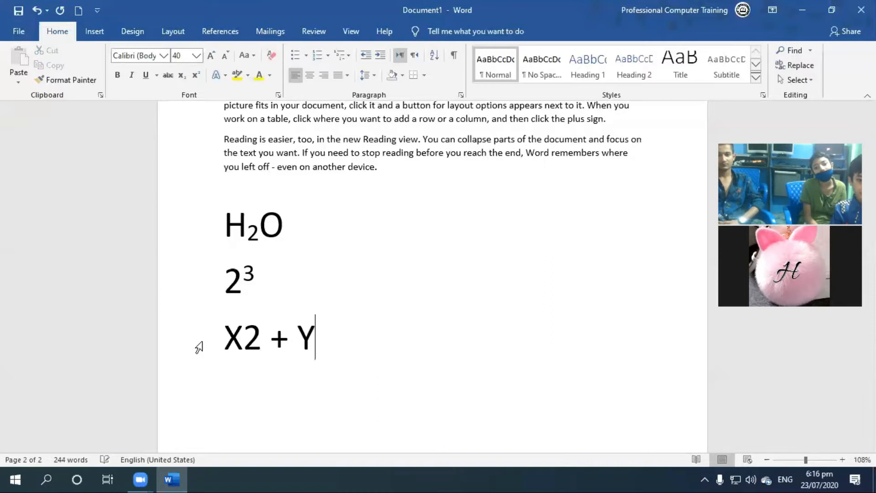
{"action": "type", "text": "@"}
{"action": "key", "text": "BackSpace"}
{"action": "type", "text": "2"}
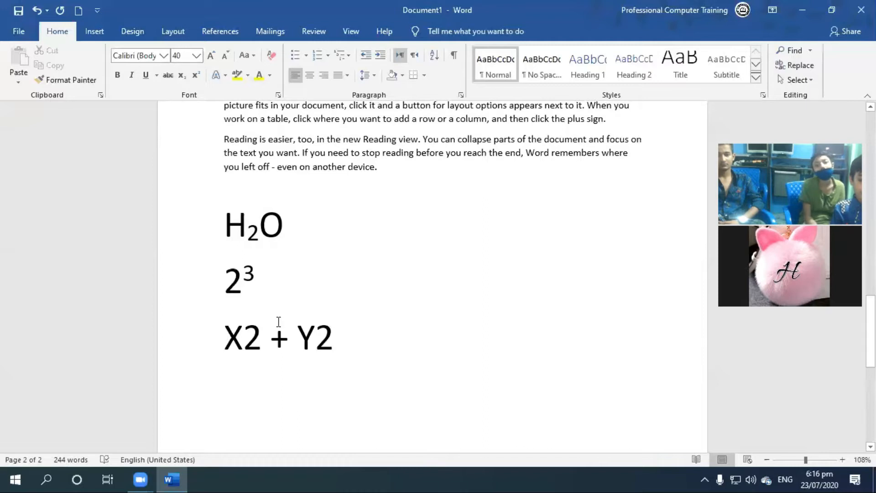
Format both 2s in the X2 + Y2 expression as superscript.
{"action": "left_click_drag", "start_coordinate": [263, 338], "coordinate": [244, 336]}
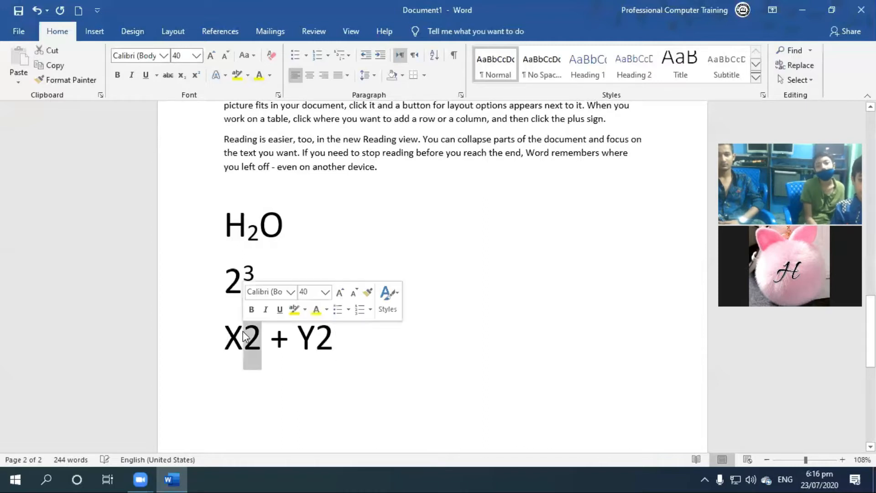
{"action": "left_click", "coordinate": [196, 75]}
{"action": "left_click_drag", "start_coordinate": [324, 337], "coordinate": [310, 336]}
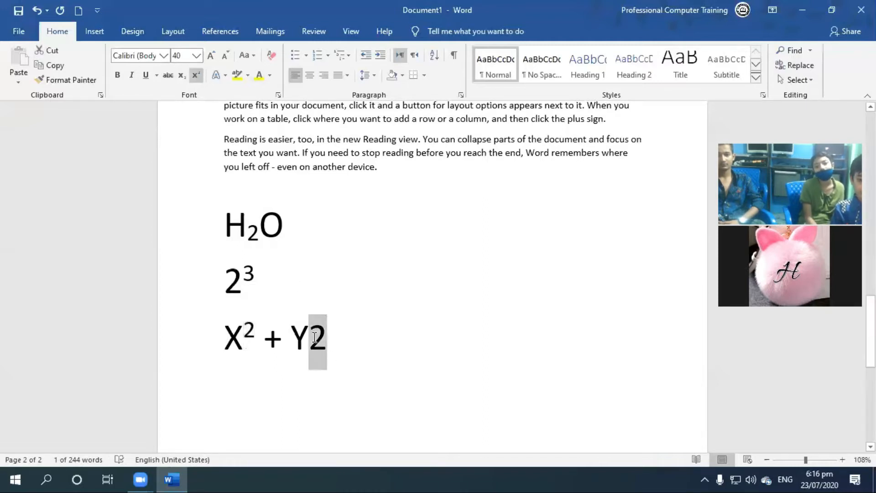
{"action": "left_click", "coordinate": [196, 75]}
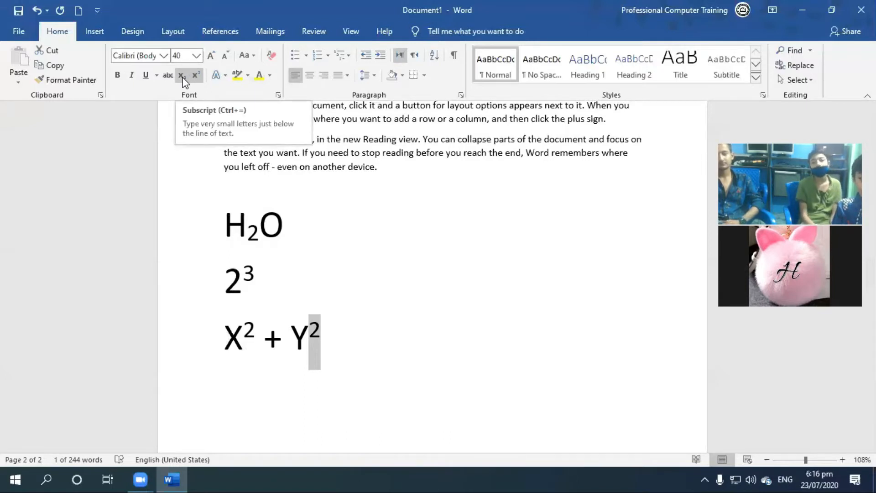
Create a new blank document and enter RS.2500 on the first line.
{"action": "key", "text": "ctrl+n"}
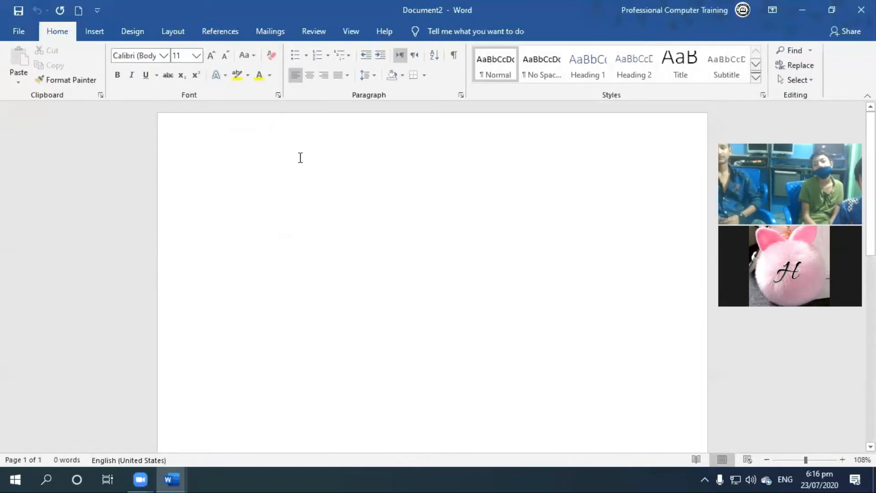
{"action": "type", "text": "RS.2500"}
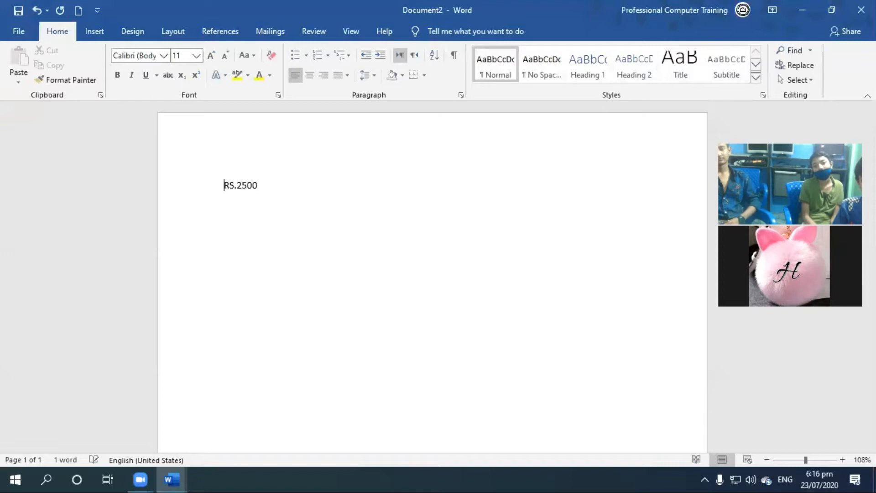
Enlarge the RS.2500 text to font size 30.
{"action": "key", "text": "ctrl+a"}
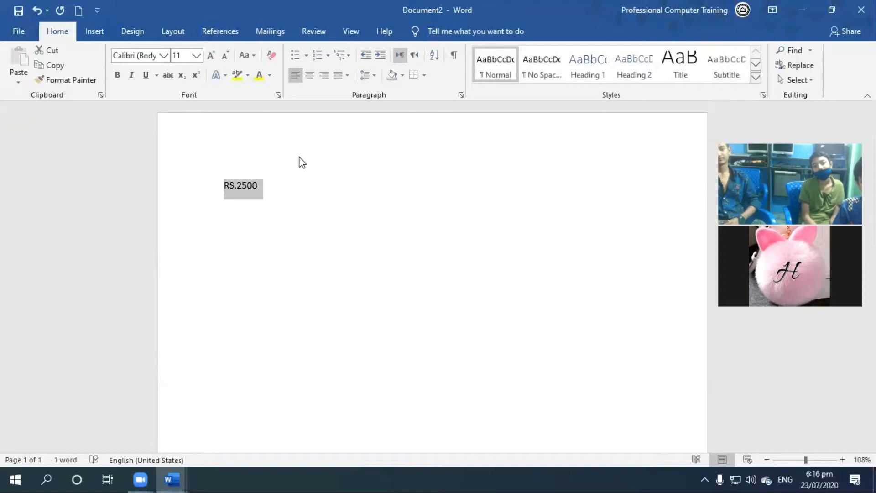
{"action": "key", "text": "ctrl+bracketright"}
{"action": "key", "text": "ctrl+bracketright"}
{"action": "key", "text": "ctrl+bracketright"}
{"action": "key", "text": "ctrl+bracketright"}
{"action": "key", "text": "ctrl+bracketright"}
{"action": "key", "text": "ctrl+bracketright"}
{"action": "key", "text": "ctrl+bracketright"}
{"action": "key", "text": "ctrl+bracketright"}
{"action": "key", "text": "ctrl+bracketright"}
{"action": "key", "text": "ctrl+bracketright"}
{"action": "key", "text": "ctrl+bracketright"}
{"action": "key", "text": "ctrl+bracketright"}
{"action": "key", "text": "ctrl+bracketright"}
{"action": "key", "text": "ctrl+bracketright"}
{"action": "key", "text": "ctrl+bracketright"}
{"action": "key", "text": "ctrl+bracketright"}
{"action": "key", "text": "ctrl+bracketright"}
{"action": "key", "text": "ctrl+bracketright"}
{"action": "key", "text": "ctrl+bracketright"}
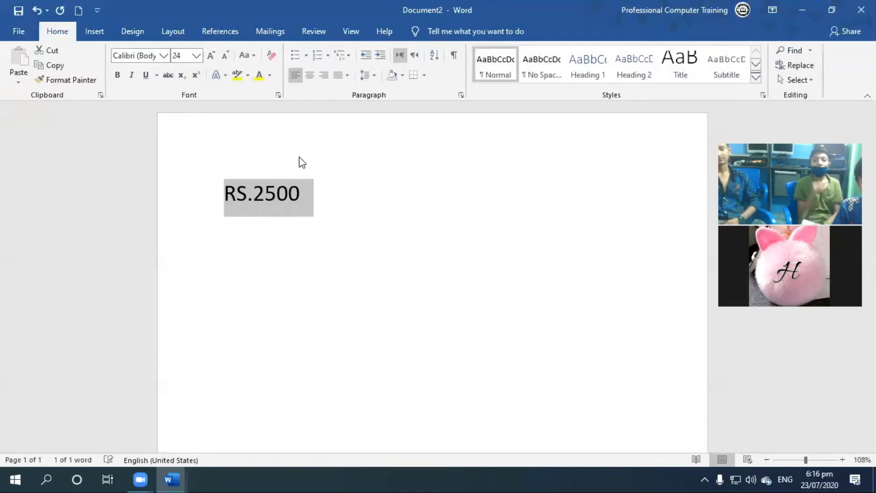
Enter RS.1500 on the line below RS.2500 at font size 30.
{"action": "key", "text": "Down"}
{"action": "key", "text": "Up"}
{"action": "key", "text": "Down"}
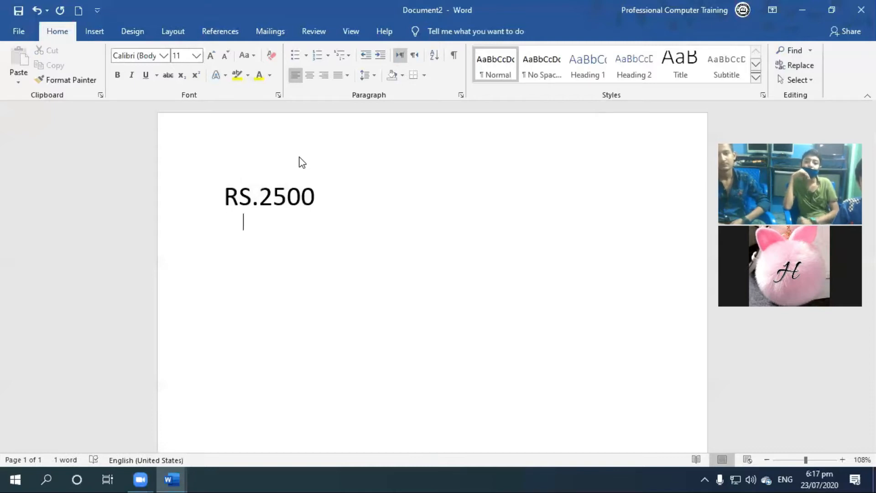
{"action": "type", "text": "RS.1500"}
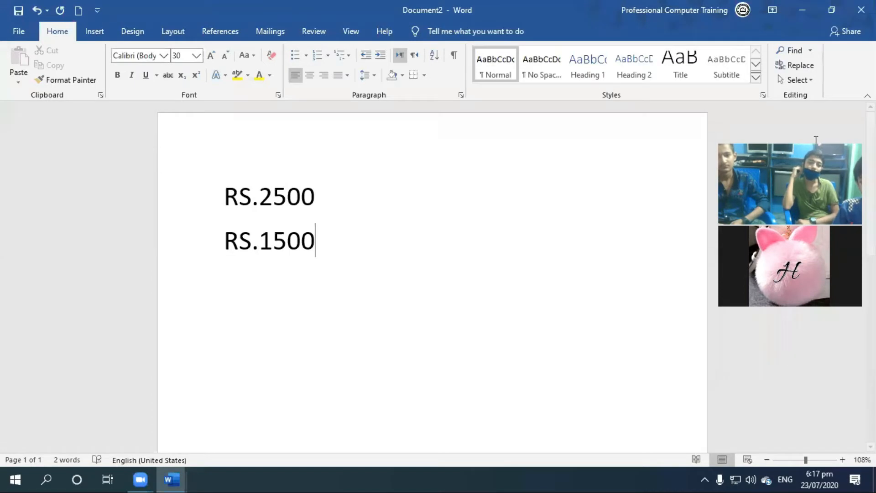
Apply strikethrough to the RS.2500 line.
{"action": "left_click", "coordinate": [186, 195]}
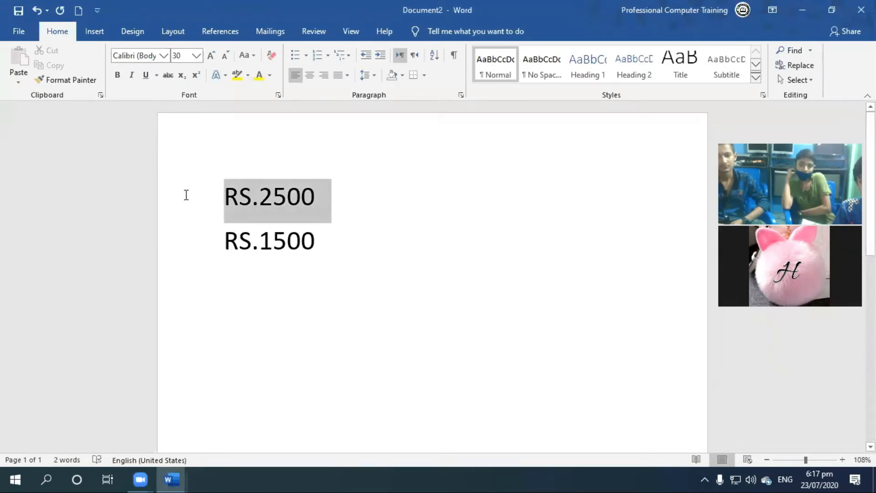
{"action": "left_click", "coordinate": [168, 75]}
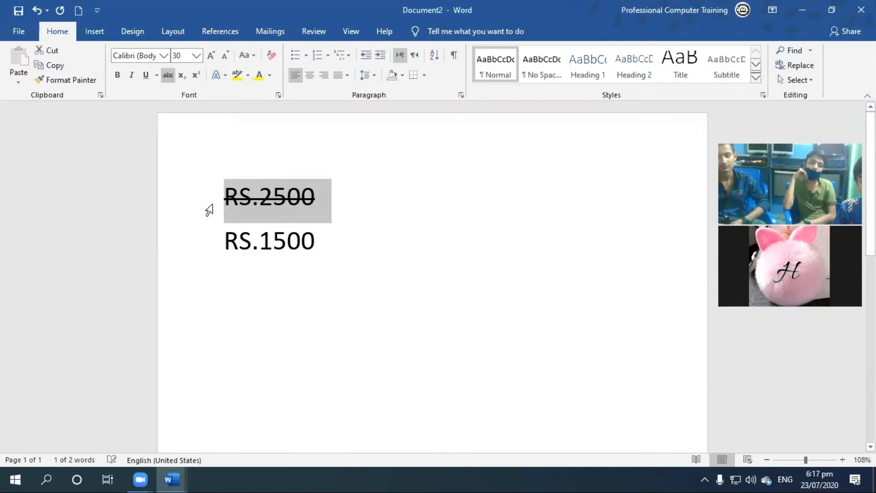
{"action": "key", "text": "ctrl+End"}
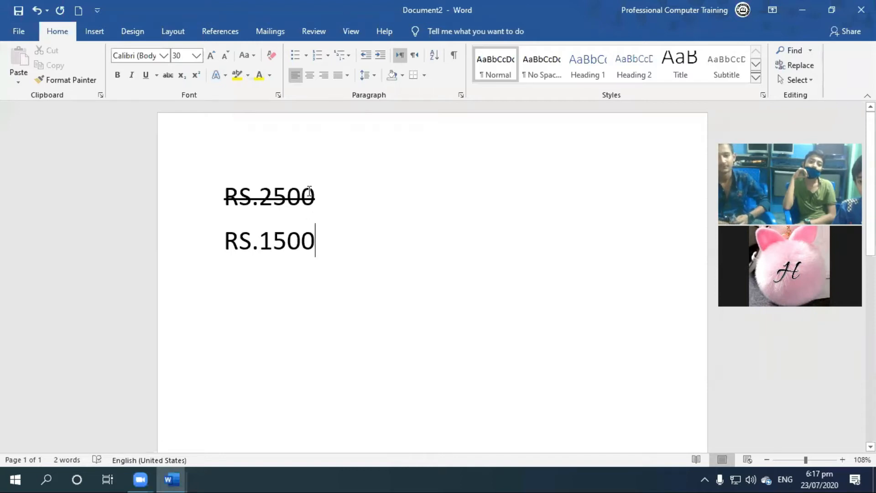
{"action": "left_click", "coordinate": [162, 201]}
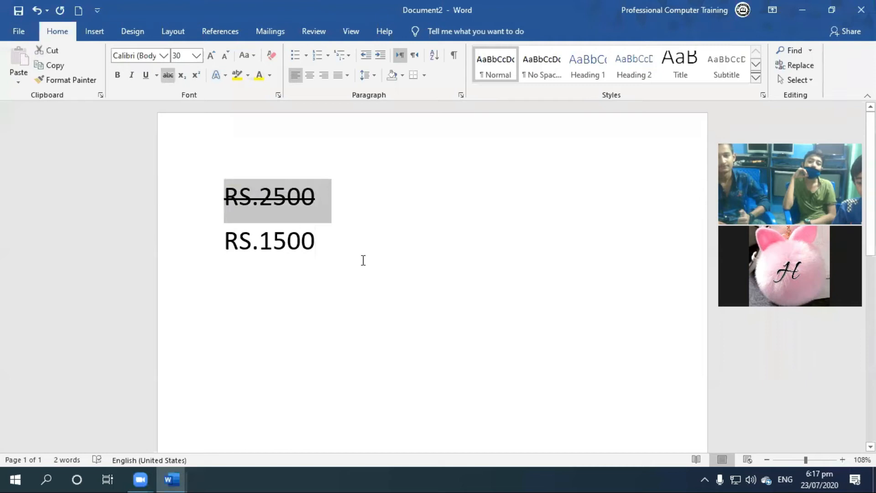
{"action": "left_click", "coordinate": [186, 254]}
{"action": "left_click", "coordinate": [176, 183]}
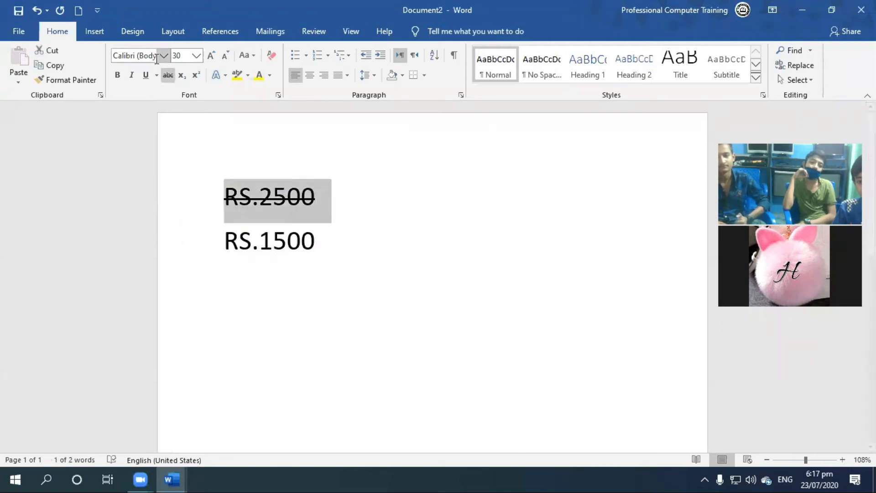
{"action": "left_click", "coordinate": [157, 74]}
{"action": "left_click", "coordinate": [170, 75]}
{"action": "left_click", "coordinate": [169, 75]}
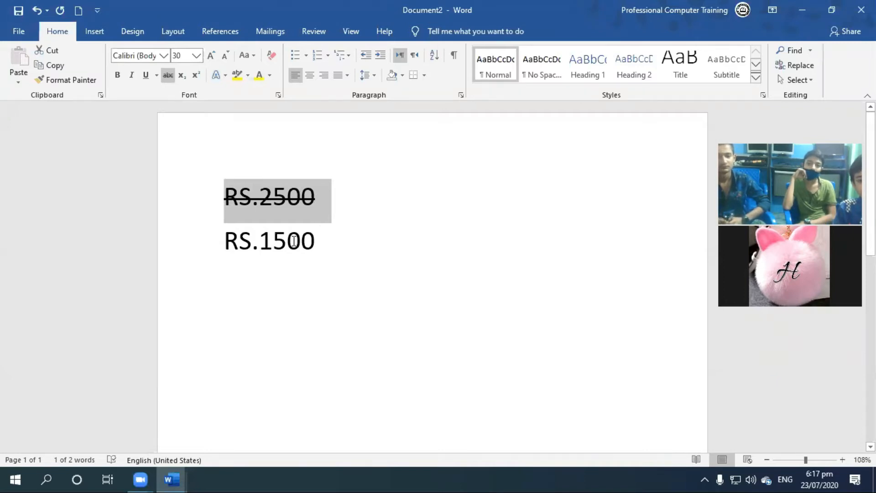
Delete all the text in the document, including both price lines.
{"action": "left_click", "coordinate": [347, 259]}
{"action": "triple_click", "coordinate": [164, 194]}
{"action": "key", "text": "Delete"}
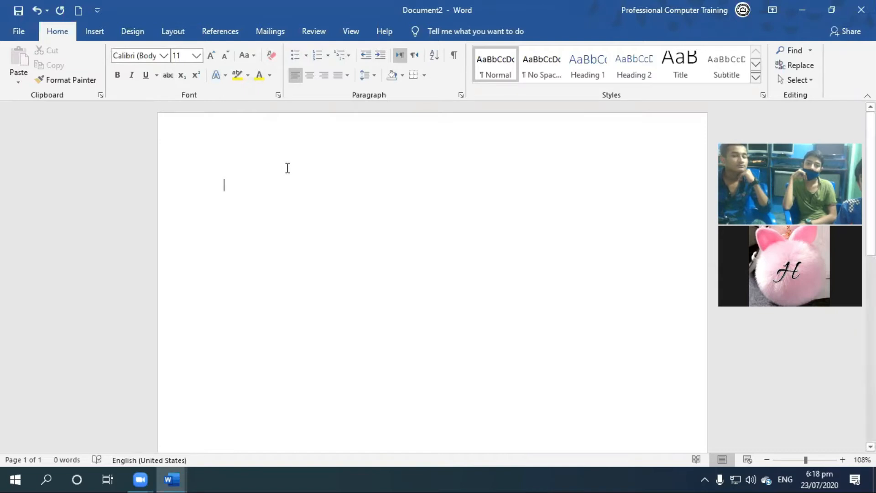
Generate sample paragraphs in the empty document with =rand().
{"action": "type", "text": "=ra"}
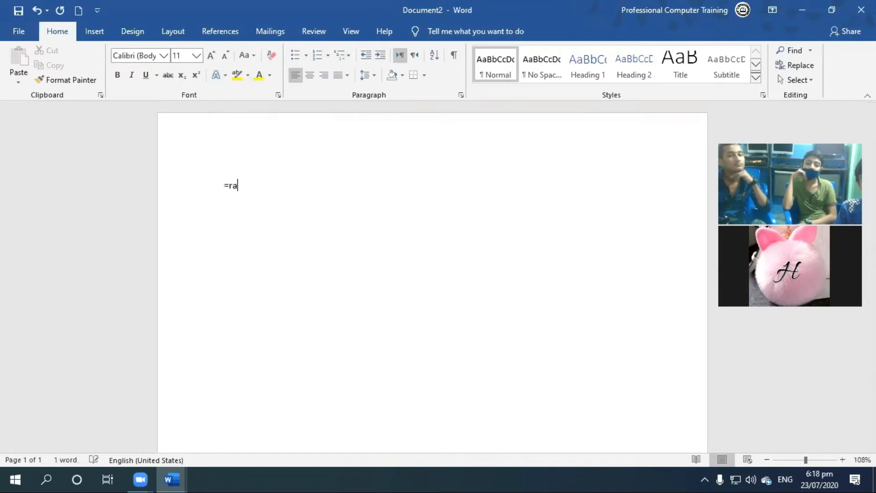
{"action": "type", "text": "nd()"}
{"action": "key", "text": "Return"}
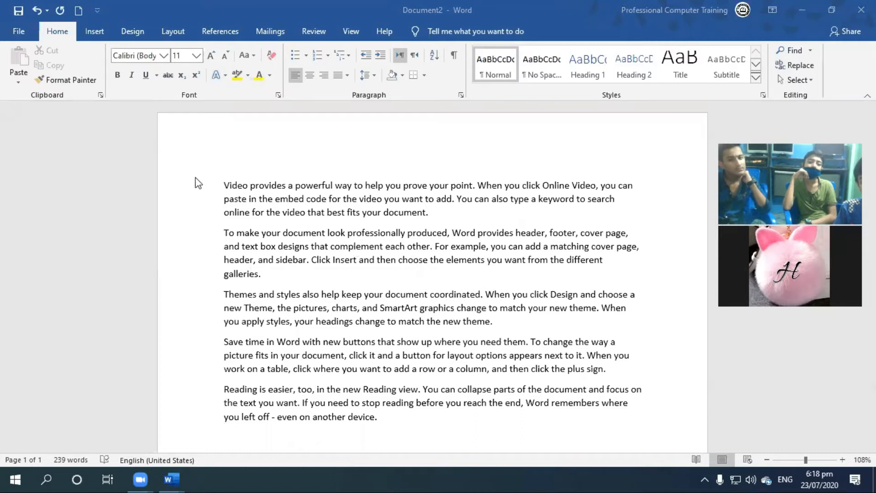
Apply the arrowhead bullet style to all five sample paragraphs.
{"action": "left_click_drag", "start_coordinate": [221, 185], "coordinate": [454, 432]}
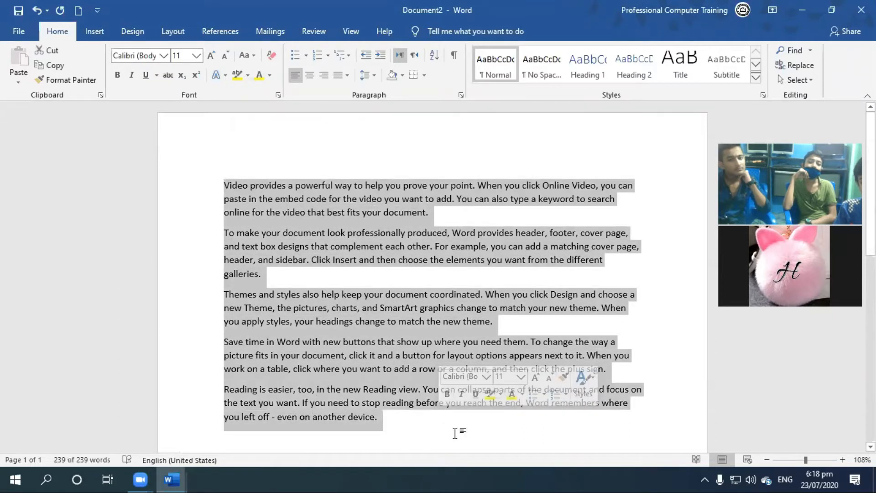
{"action": "left_click", "coordinate": [329, 277]}
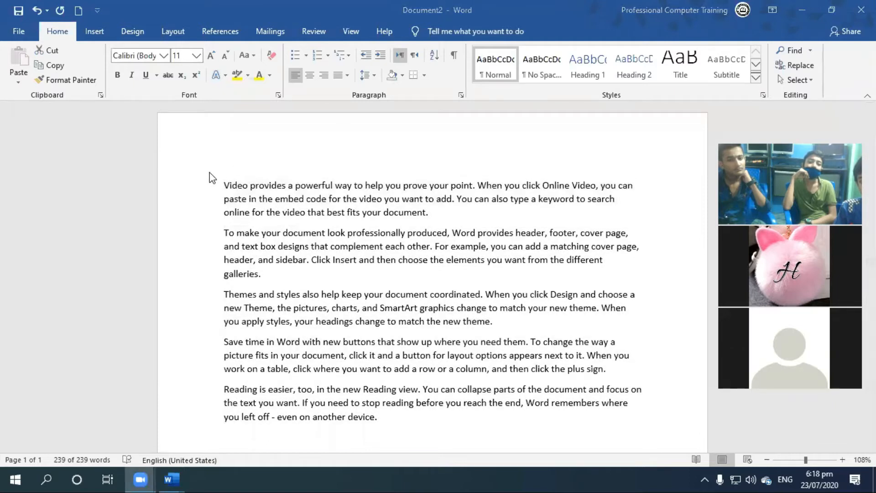
{"action": "key", "text": "ctrl+a"}
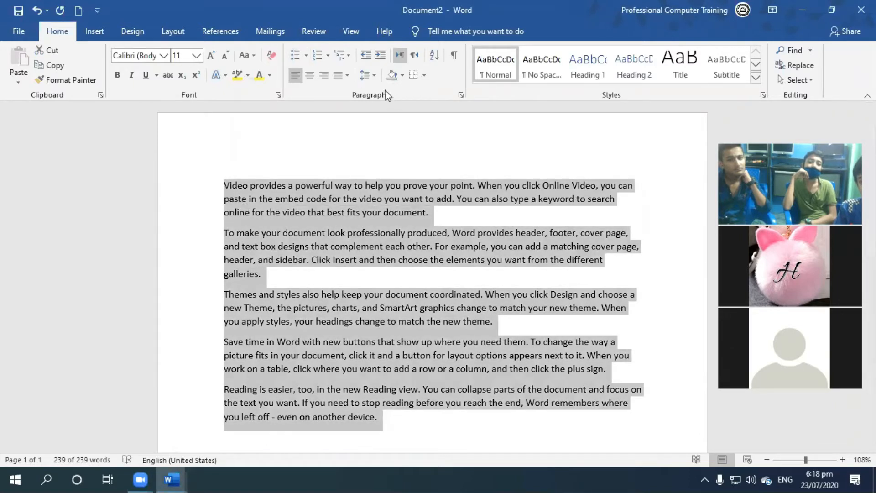
{"action": "left_click", "coordinate": [306, 56]}
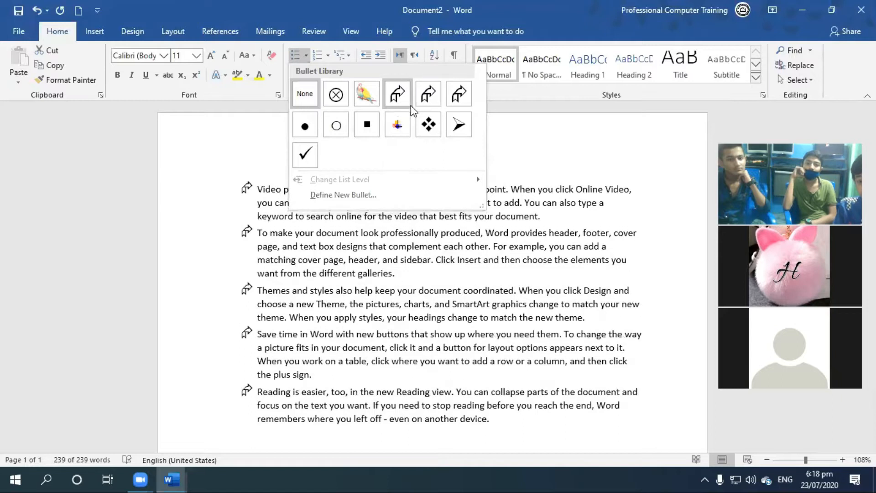
{"action": "left_click", "coordinate": [457, 126]}
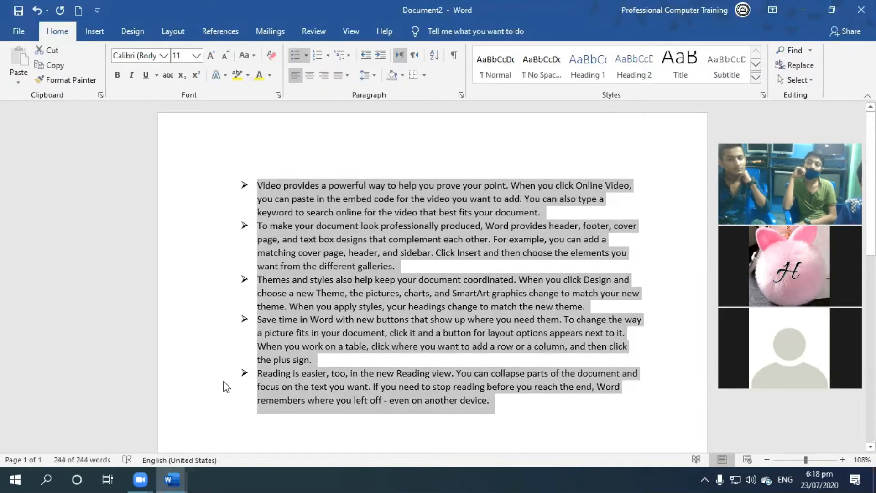
Add a new bullet point after the last paragraph with the filler text dfdfgfdjhgfd.
{"action": "left_click", "coordinate": [502, 405]}
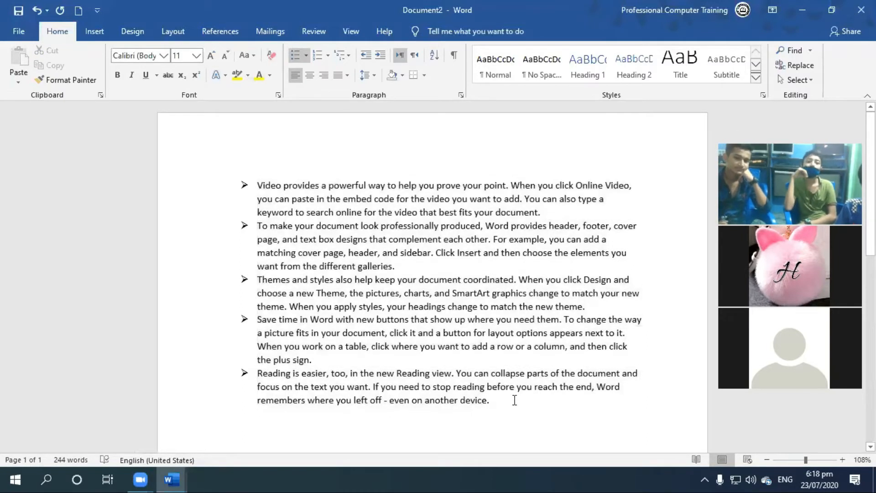
{"action": "key", "text": "Return"}
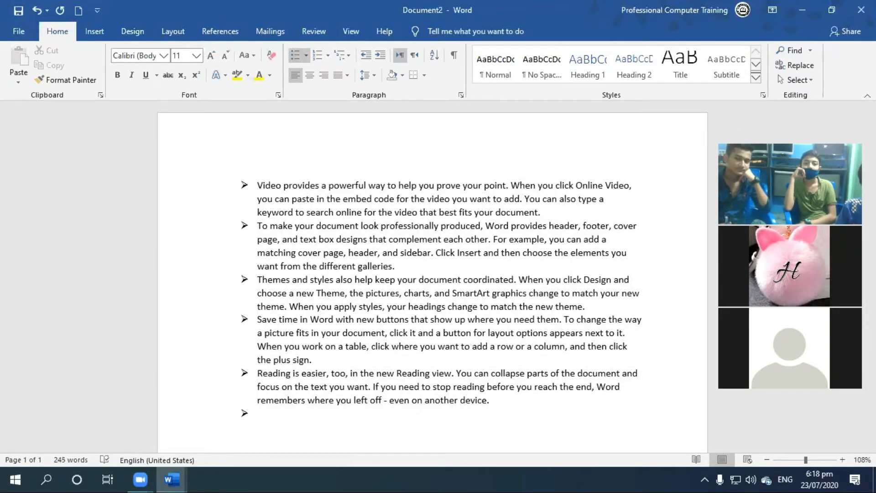
{"action": "scroll", "coordinate": [274, 354], "scroll_direction": "down", "scroll_amount": 3}
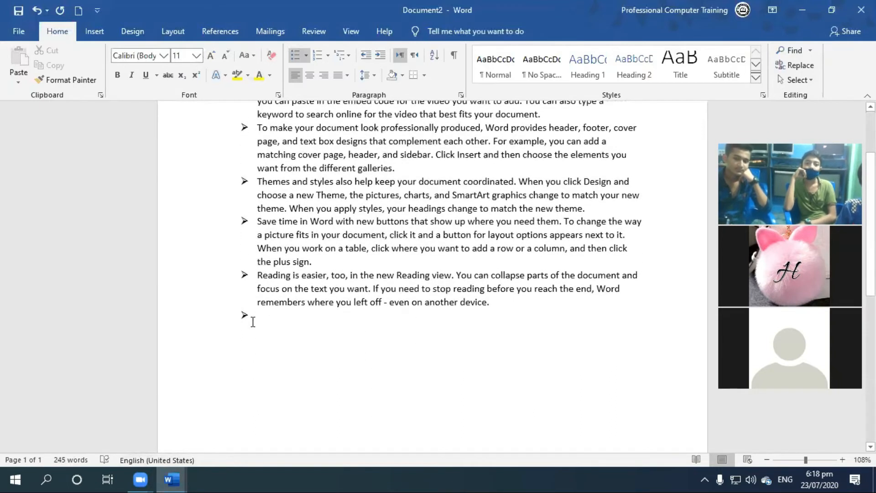
{"action": "type", "text": "dfdfgfdjhgfd"}
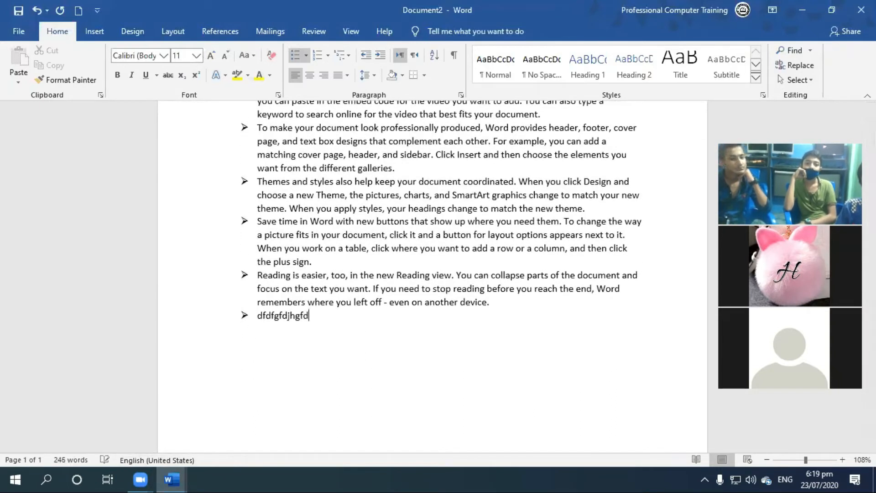
Add three more filler bullet points, fhsdkhfjfhfjfh, fjffjkffffff and fjkfjfkfjkfjfkf, followed by an empty bullet.
{"action": "key", "text": "Return"}
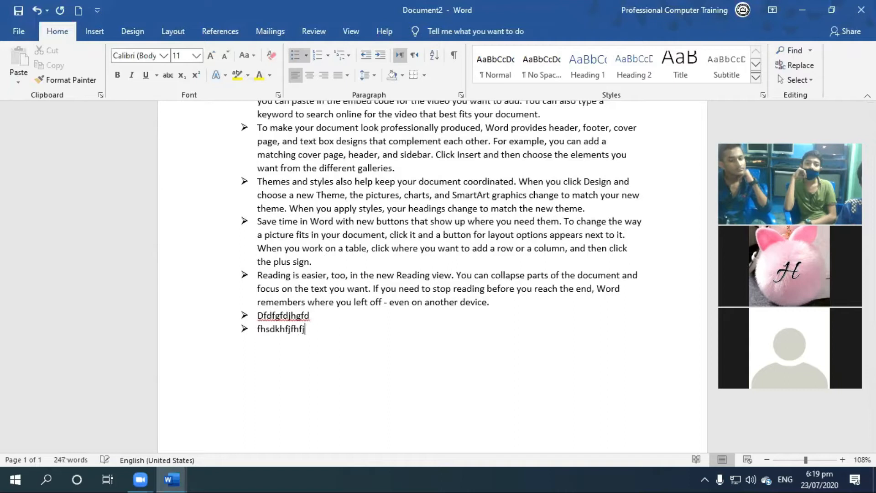
{"action": "type", "text": "fjffjkffffff"}
{"action": "key", "text": "Return"}
{"action": "type", "text": "fjkfjfkfjkfjfkf"}
{"action": "key", "text": "Return"}
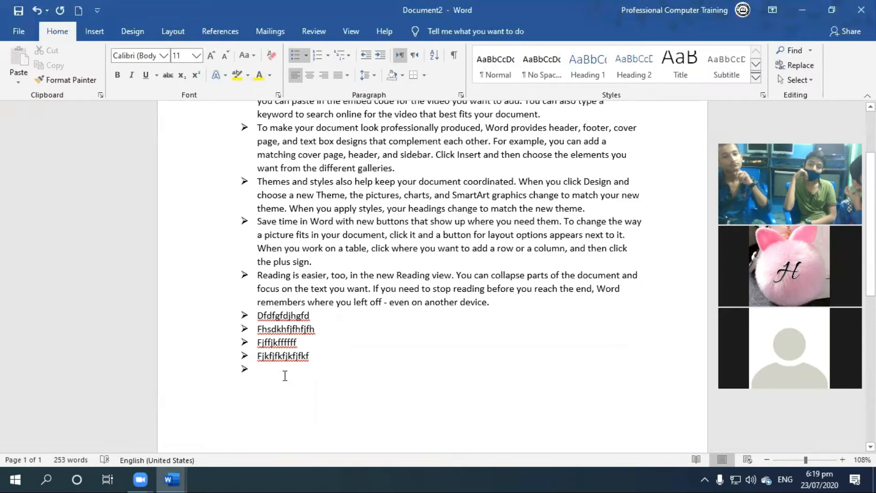
End the bulleted list by removing the bullet from the empty line below the last item.
{"action": "left_click", "coordinate": [295, 56]}
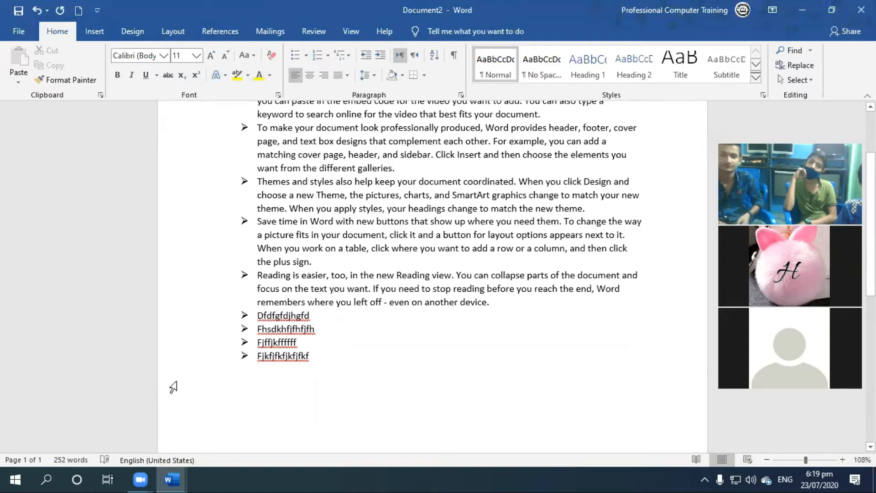
{"action": "key", "text": "ctrl+z"}
{"action": "key", "text": "ctrl+z"}
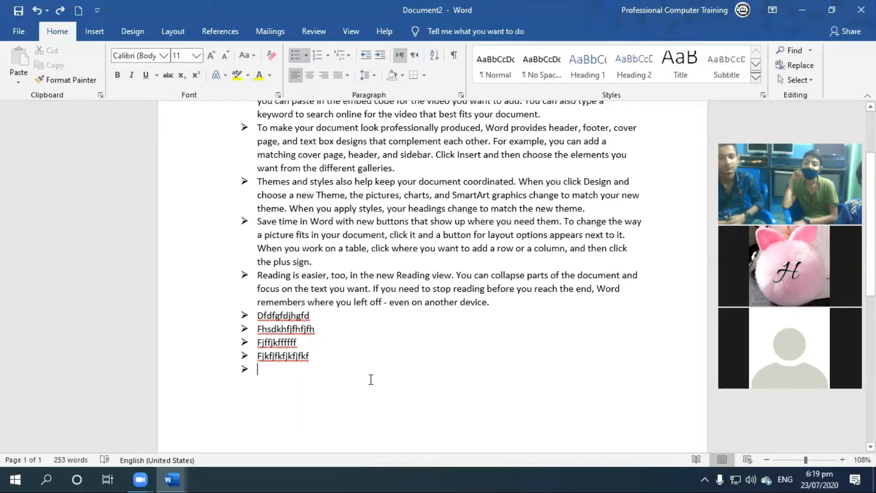
{"action": "type", "text": "dd"}
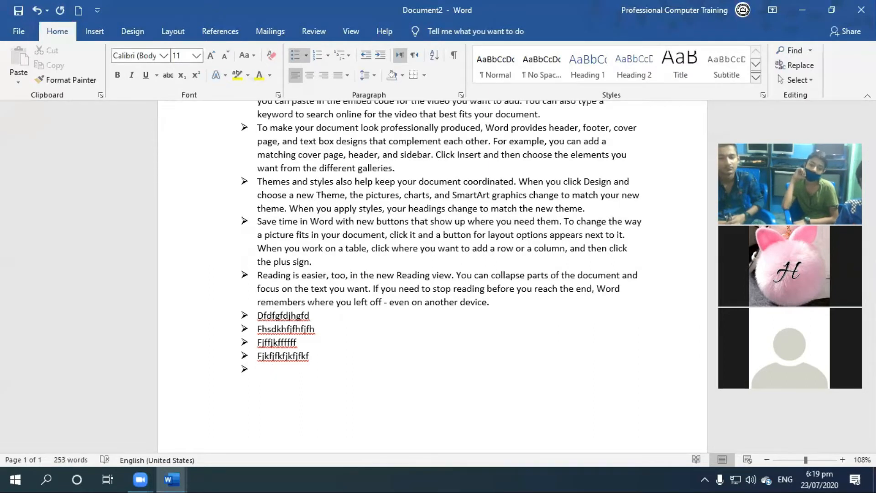
{"action": "key", "text": "BackSpace"}
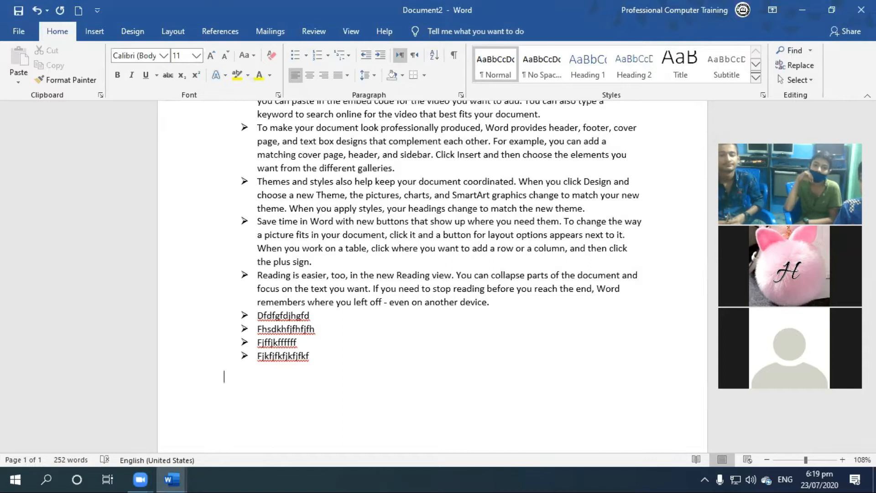
Select all nine list items and change their bullets to the large bent-arrow style from the bullet library.
{"action": "scroll", "coordinate": [338, 383], "scroll_direction": "up", "scroll_amount": 2}
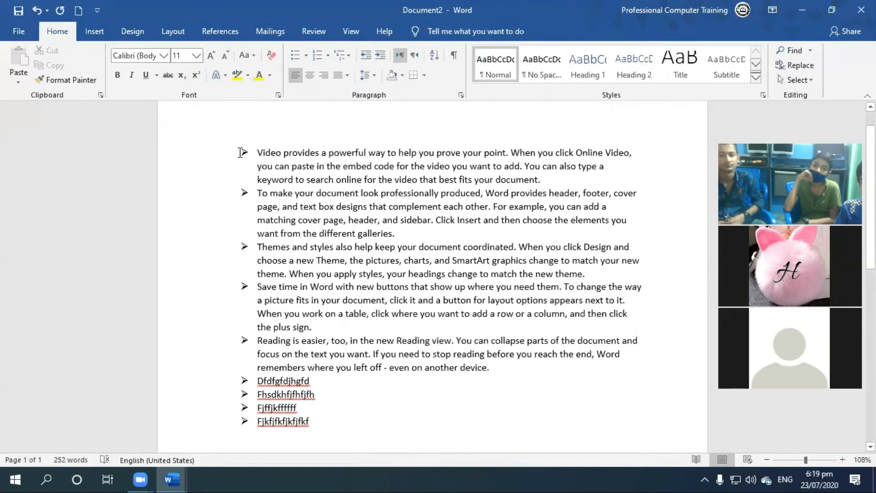
{"action": "left_click_drag", "start_coordinate": [359, 426], "coordinate": [196, 160]}
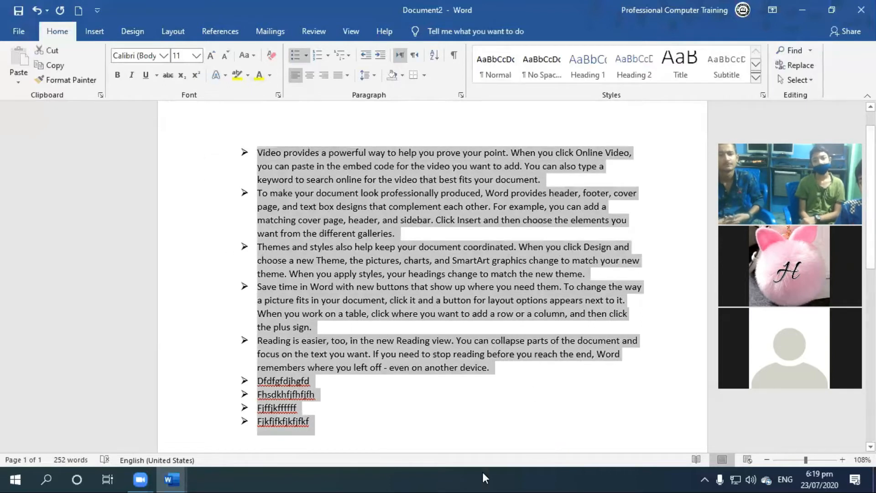
{"action": "left_click", "coordinate": [306, 55]}
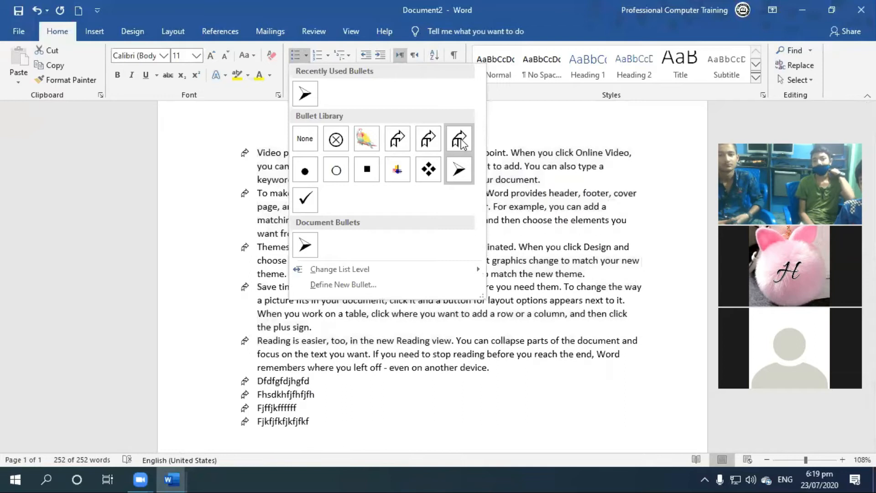
{"action": "left_click", "coordinate": [398, 138]}
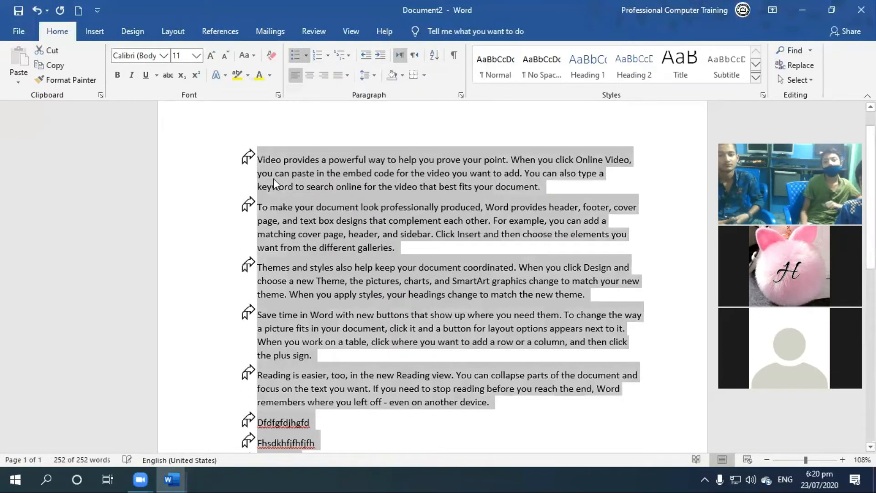
Start defining a new bullet for the selected list and open the symbol selection for its character.
{"action": "left_click", "coordinate": [307, 56]}
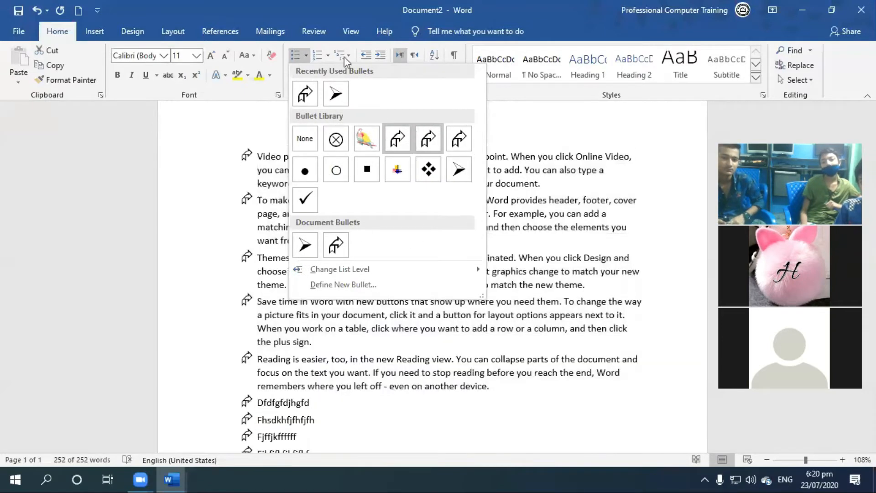
{"action": "left_click", "coordinate": [306, 53]}
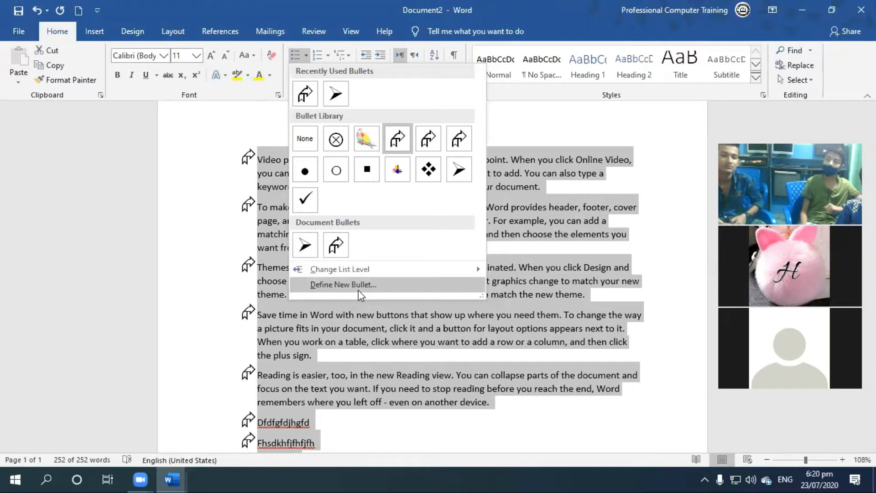
{"action": "left_click", "coordinate": [357, 290]}
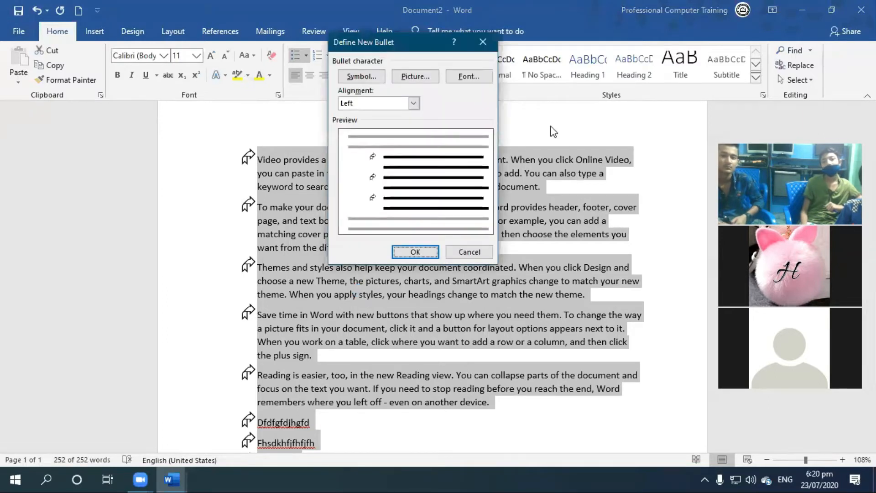
{"action": "left_click_drag", "start_coordinate": [412, 39], "coordinate": [561, 92]}
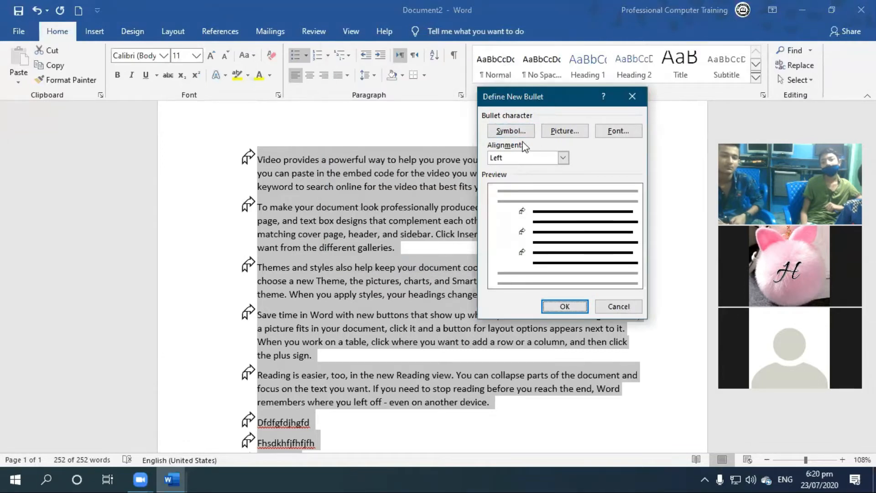
{"action": "left_click", "coordinate": [518, 132]}
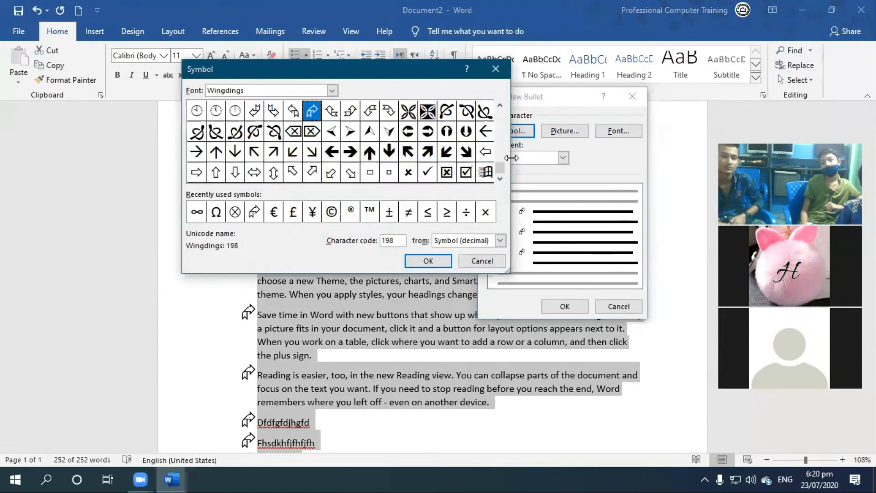
Examine the symbols available in the Wingdings and Wingdings 2 fonts, ending with Wingdings as the symbol font.
{"action": "left_click_drag", "start_coordinate": [501, 114], "coordinate": [503, 173]}
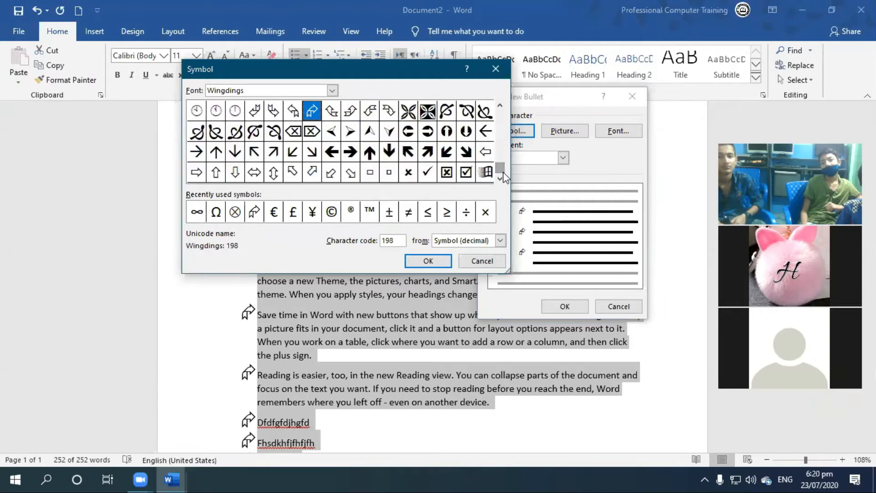
{"action": "left_click", "coordinate": [332, 89]}
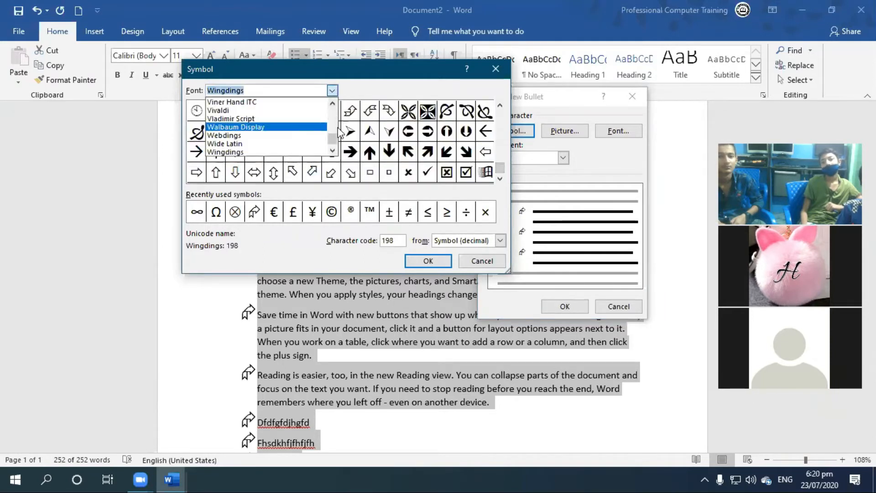
{"action": "scroll", "coordinate": [339, 151], "scroll_direction": "down", "scroll_amount": 3}
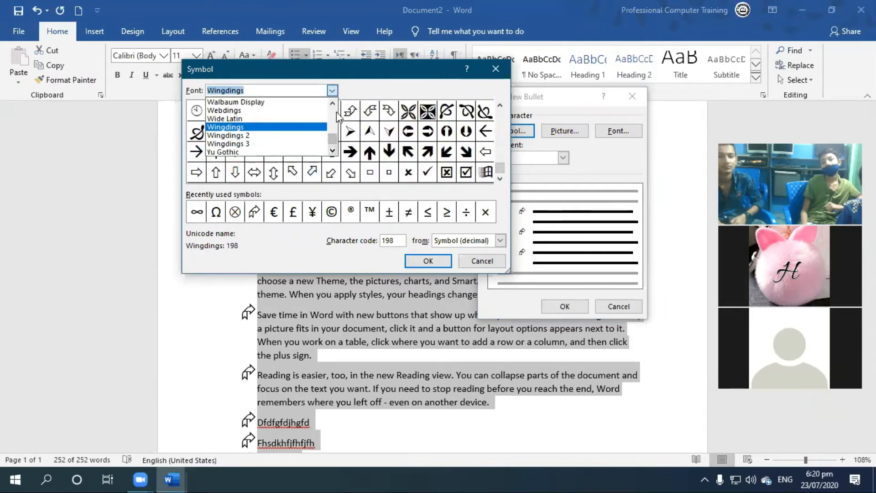
{"action": "scroll", "coordinate": [337, 110], "scroll_direction": "up", "scroll_amount": 2}
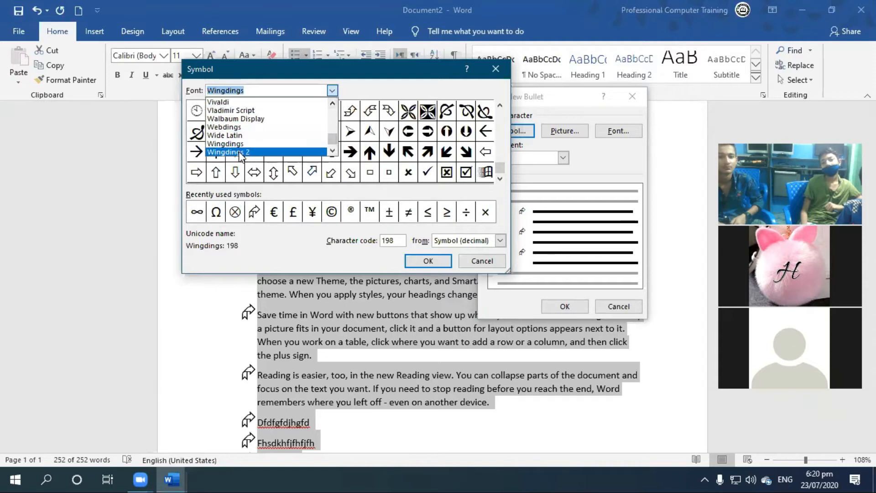
{"action": "left_click", "coordinate": [240, 152]}
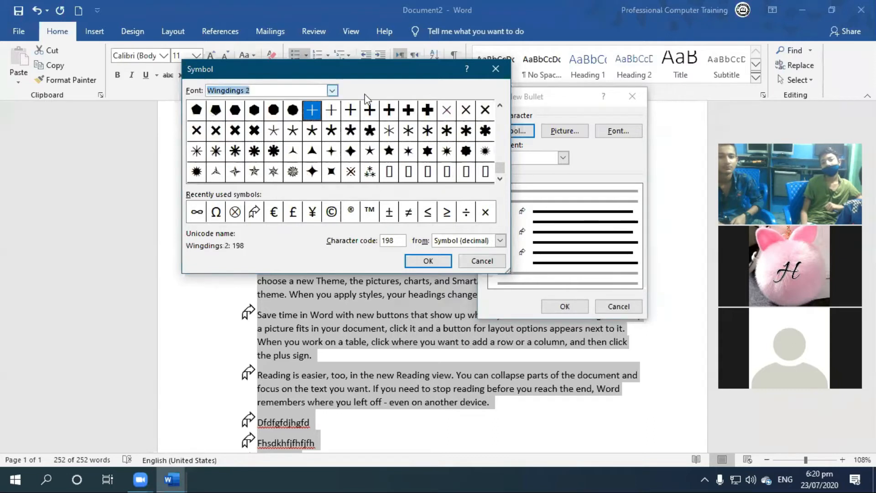
{"action": "left_click", "coordinate": [336, 92]}
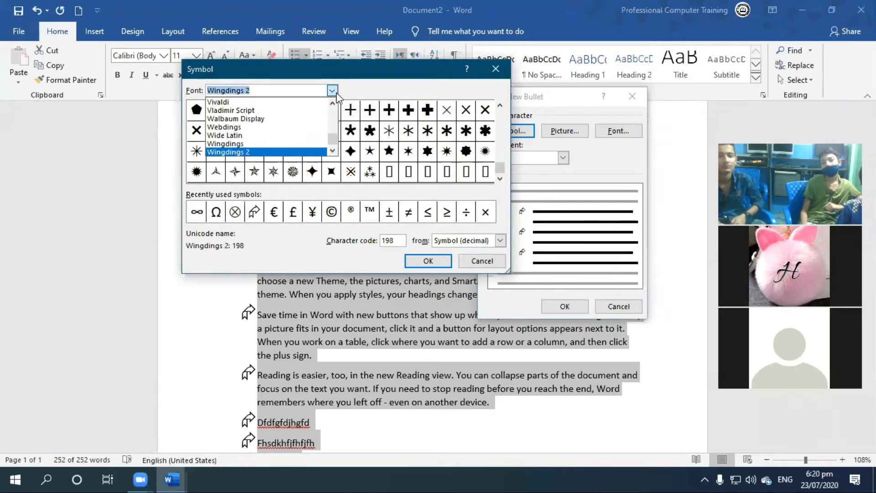
{"action": "left_click", "coordinate": [302, 145]}
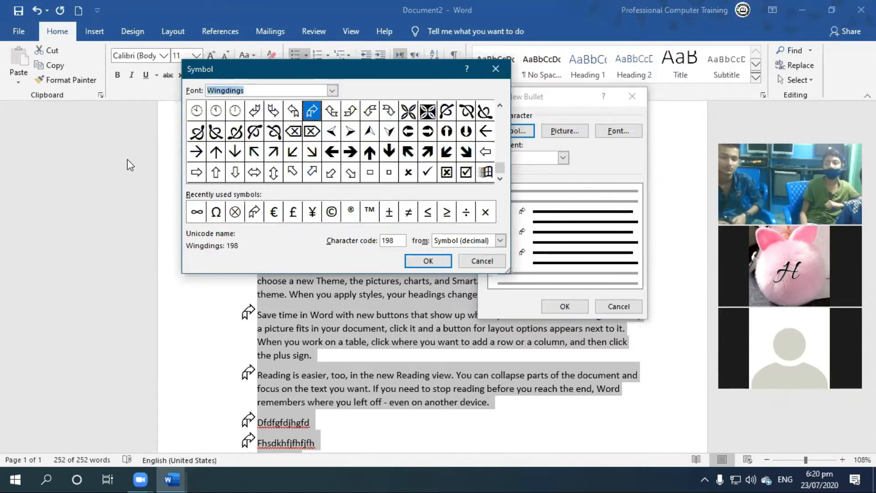
{"action": "left_click", "coordinate": [335, 89]}
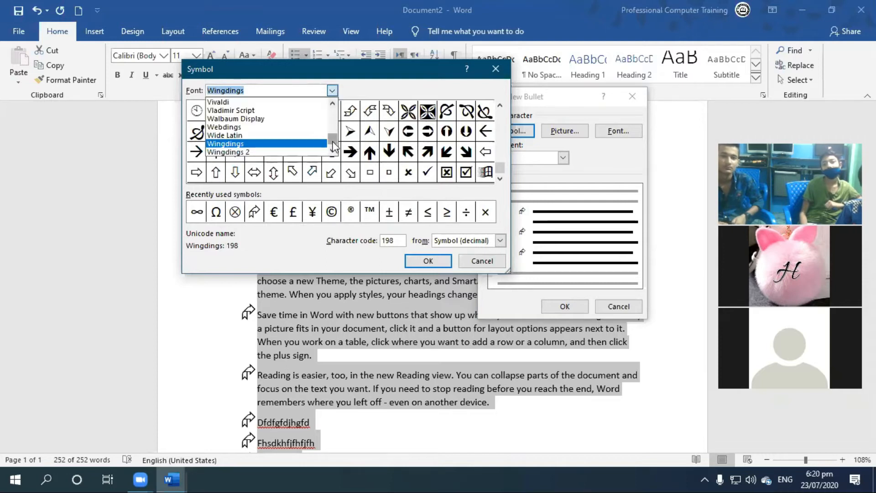
{"action": "left_click", "coordinate": [395, 75]}
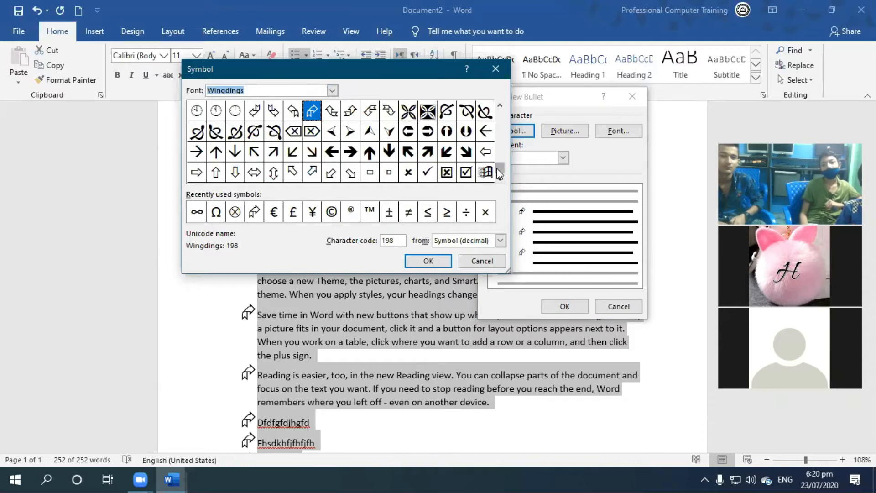
Choose the smiley face symbol, Wingdings code 74, as the new bullet and apply it to the selected list.
{"action": "left_click_drag", "start_coordinate": [499, 169], "coordinate": [502, 106]}
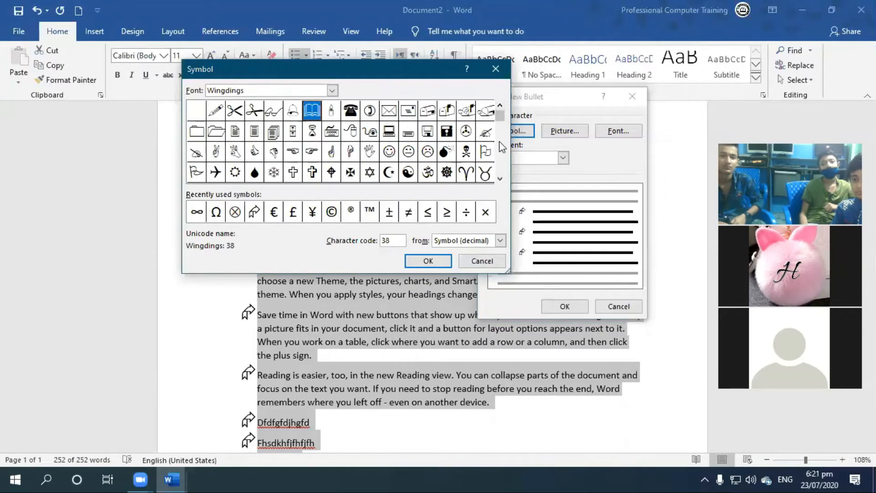
{"action": "left_click", "coordinate": [391, 154]}
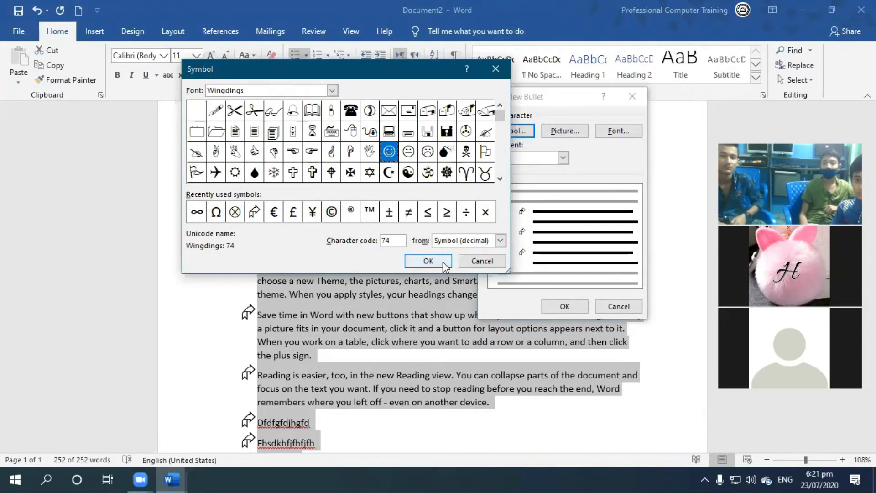
{"action": "left_click", "coordinate": [427, 261]}
{"action": "left_click", "coordinate": [568, 312]}
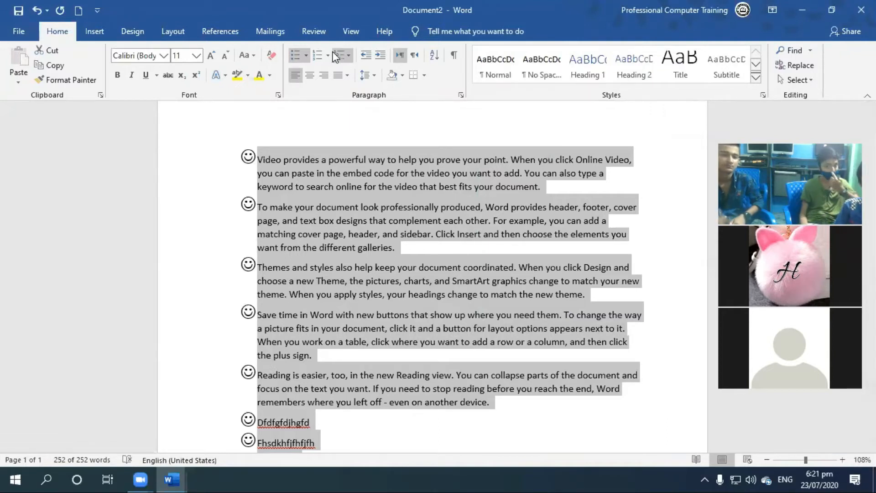
Define another new bullet from the wheel symbol, Wingdings code 93, and apply it to the selected list.
{"action": "left_click", "coordinate": [306, 55]}
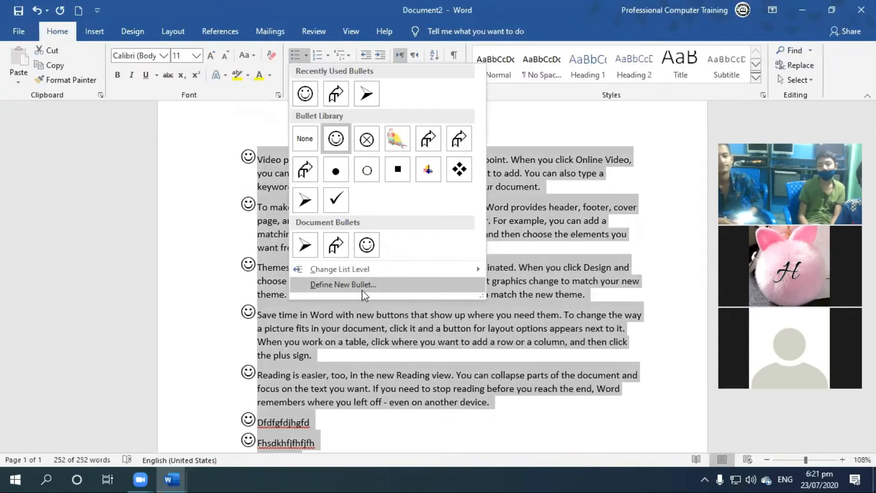
{"action": "left_click", "coordinate": [360, 287]}
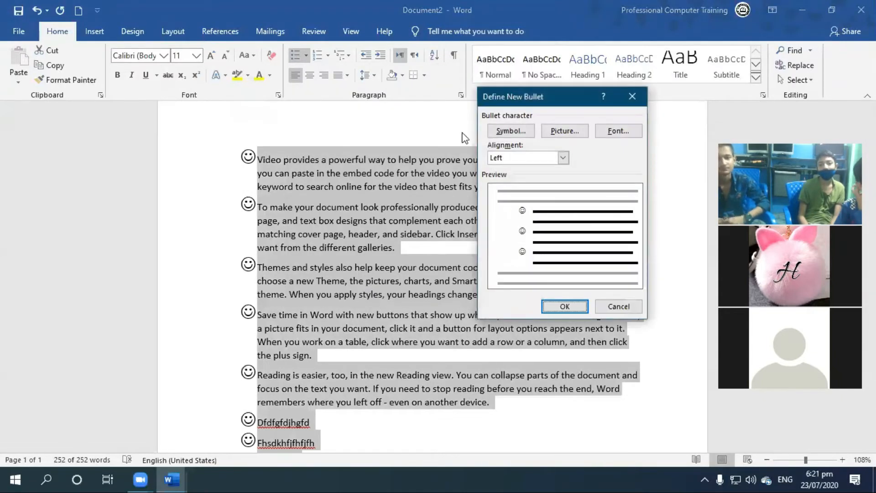
{"action": "left_click", "coordinate": [513, 132]}
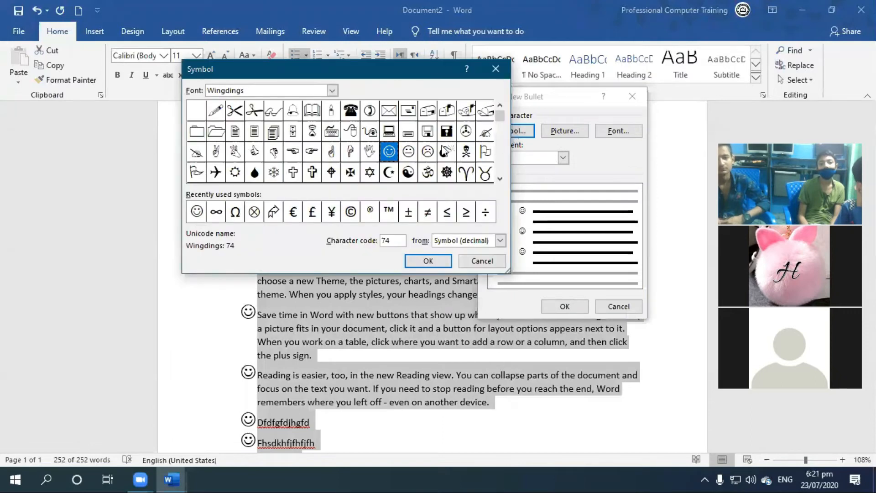
{"action": "left_click", "coordinate": [333, 90]}
{"action": "scroll", "coordinate": [341, 133], "scroll_direction": "up", "scroll_amount": 15}
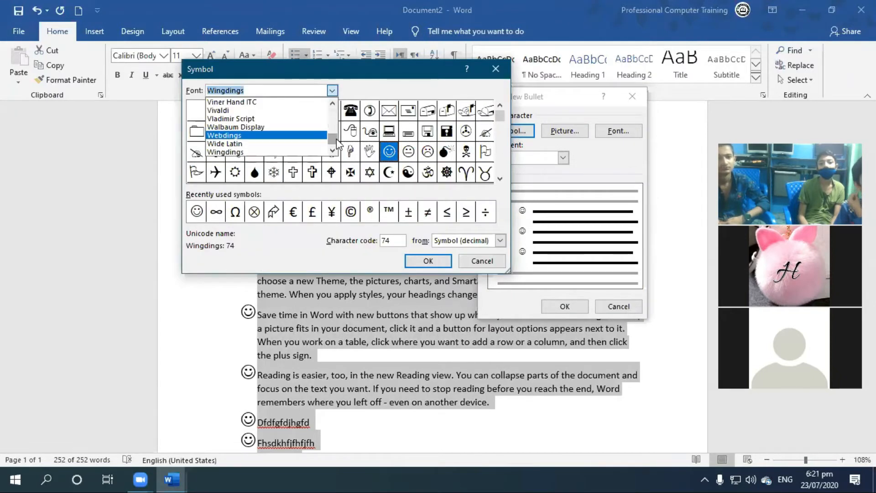
{"action": "mouse_move", "coordinate": [338, 128]}
{"action": "left_mouse_down"}
{"action": "mouse_move", "coordinate": [339, 110]}
{"action": "mouse_move", "coordinate": [340, 137]}
{"action": "left_mouse_up"}
{"action": "left_click", "coordinate": [386, 82]}
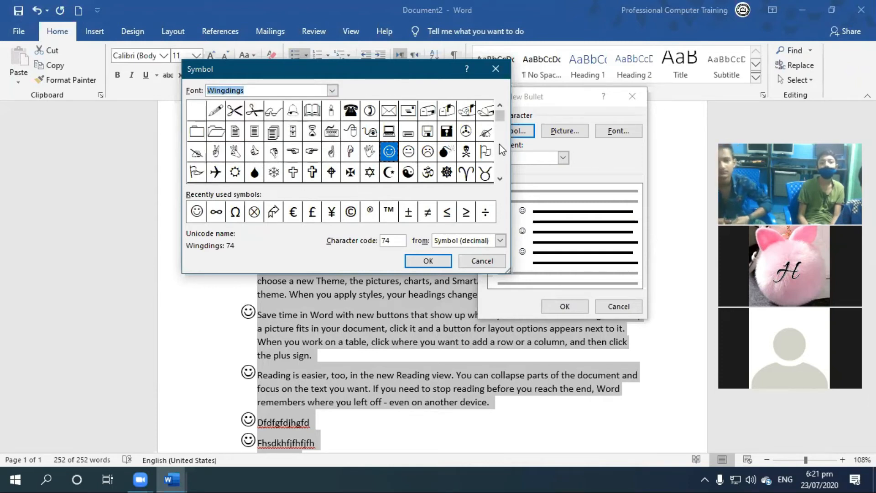
{"action": "left_click_drag", "start_coordinate": [502, 120], "coordinate": [503, 136]}
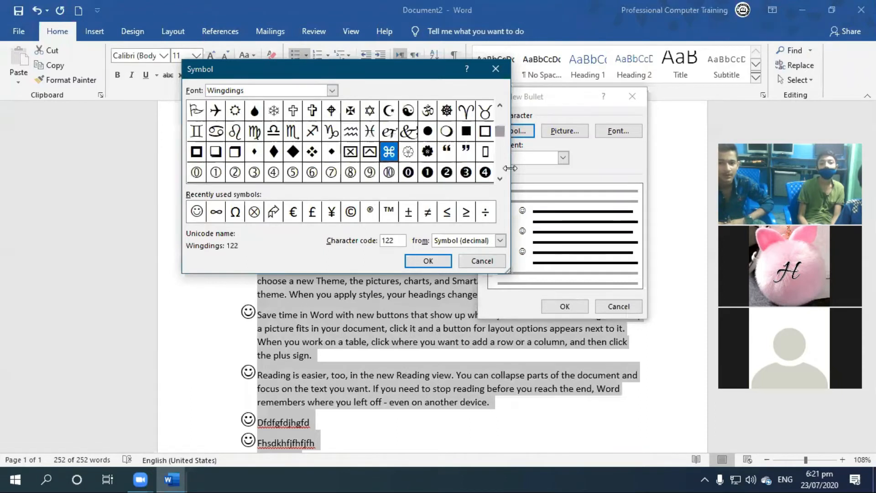
{"action": "left_click", "coordinate": [447, 111]}
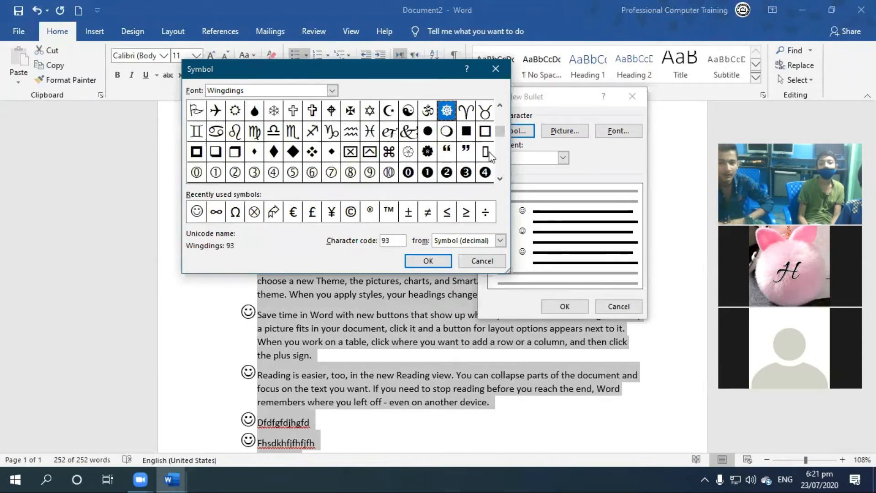
{"action": "left_click", "coordinate": [427, 261]}
{"action": "left_click", "coordinate": [565, 303]}
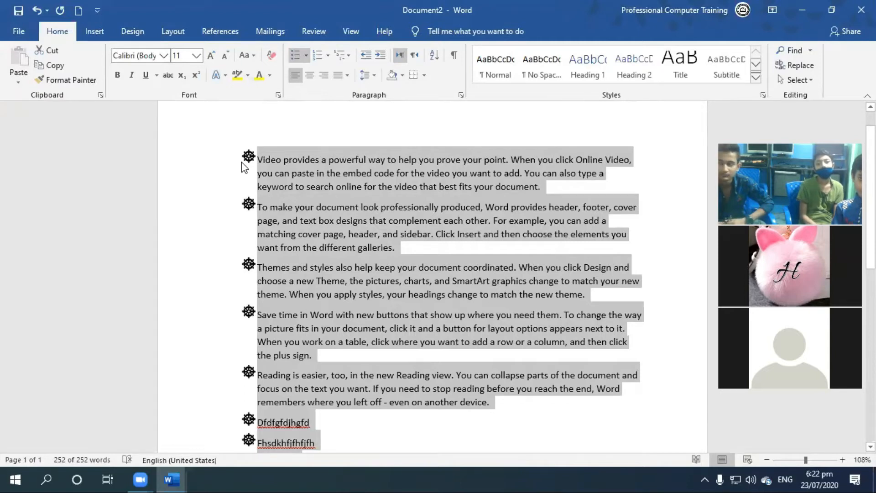
Define a new bullet with the wheel symbol's font size set to 28 and apply it to the selected list.
{"action": "left_click", "coordinate": [306, 55]}
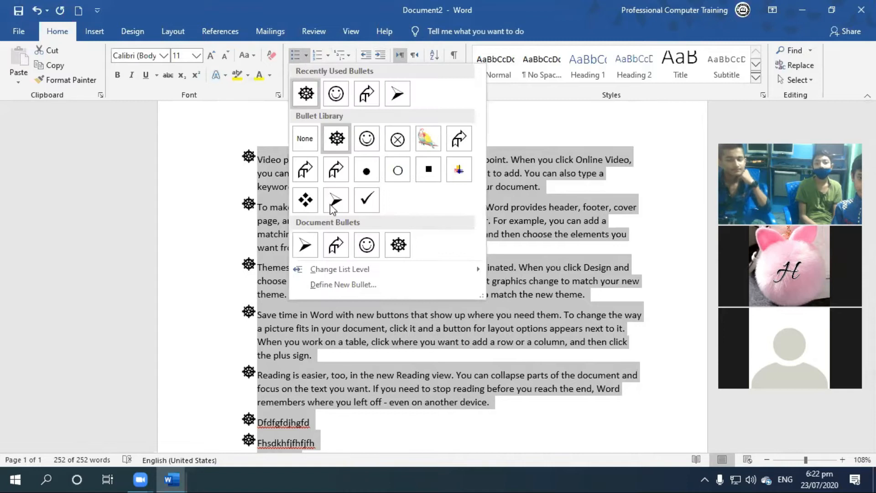
{"action": "left_click", "coordinate": [396, 282]}
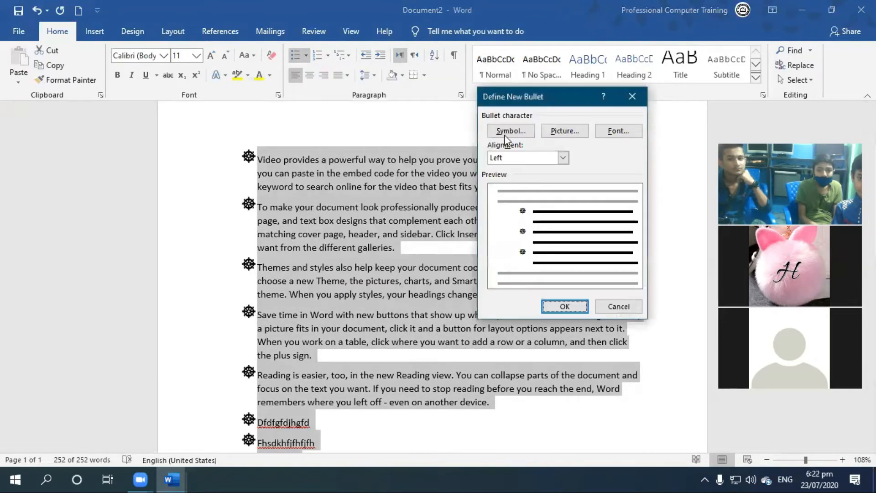
{"action": "left_click_drag", "start_coordinate": [538, 95], "coordinate": [534, 56]}
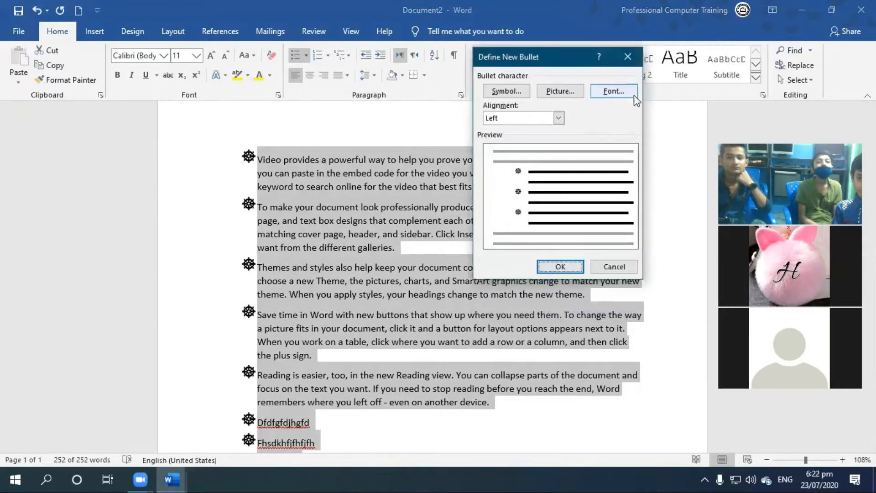
{"action": "left_click", "coordinate": [609, 95]}
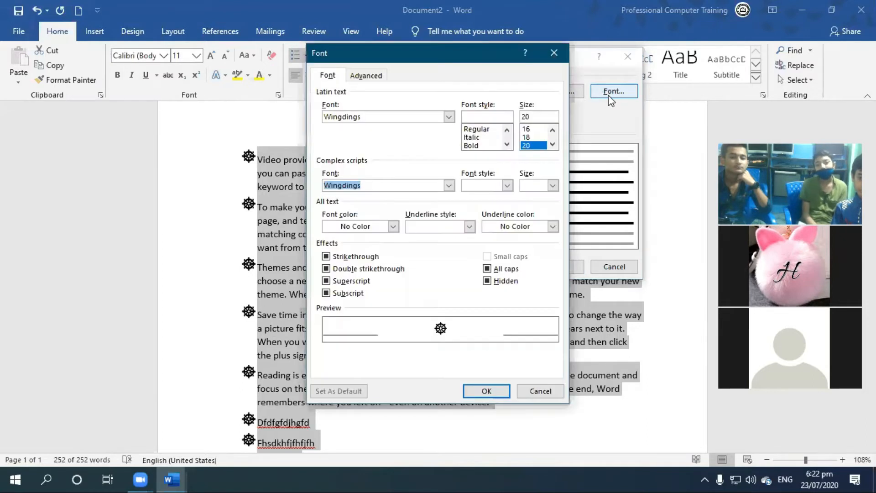
{"action": "left_click", "coordinate": [552, 145]}
{"action": "left_click", "coordinate": [553, 145]}
{"action": "left_click", "coordinate": [534, 136]}
{"action": "left_click", "coordinate": [535, 145]}
{"action": "left_click", "coordinate": [537, 138]}
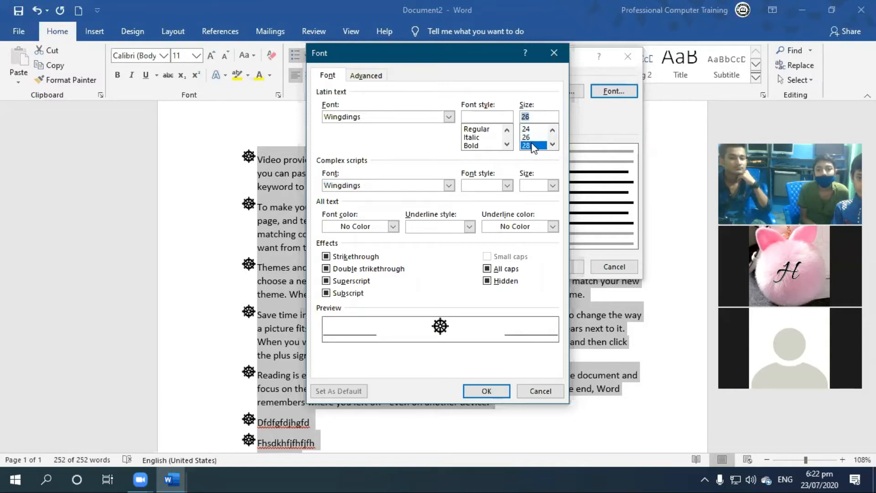
{"action": "left_click", "coordinate": [531, 145]}
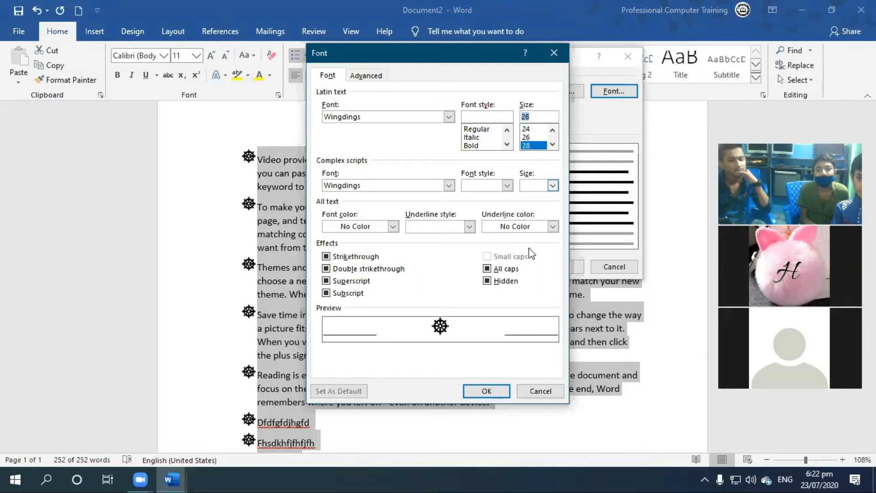
{"action": "left_click", "coordinate": [466, 395]}
{"action": "left_click", "coordinate": [566, 265]}
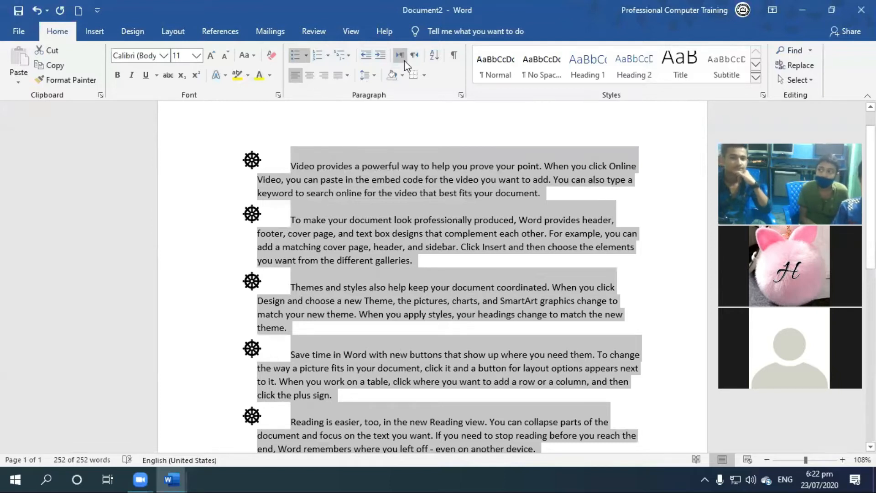
Redefine the selected list's wheel bullet with a font size of 18 and apply it.
{"action": "left_click", "coordinate": [306, 56]}
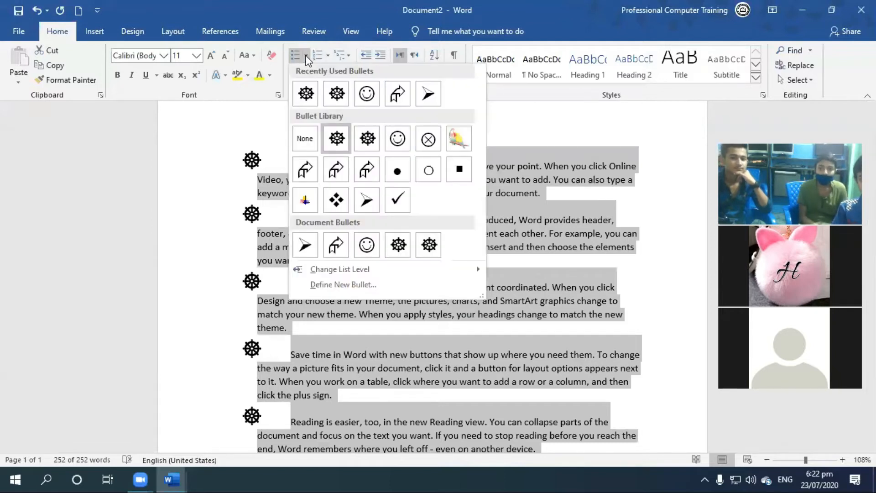
{"action": "mouse_move", "coordinate": [353, 272]}
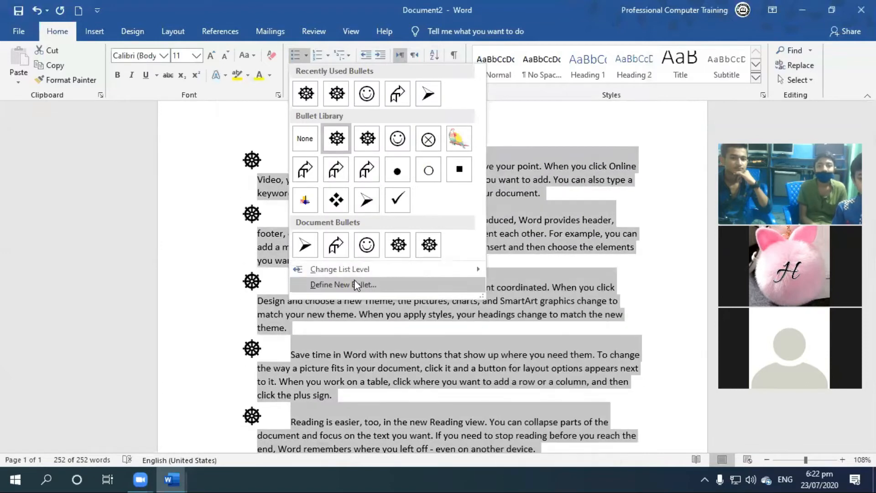
{"action": "left_click", "coordinate": [355, 283]}
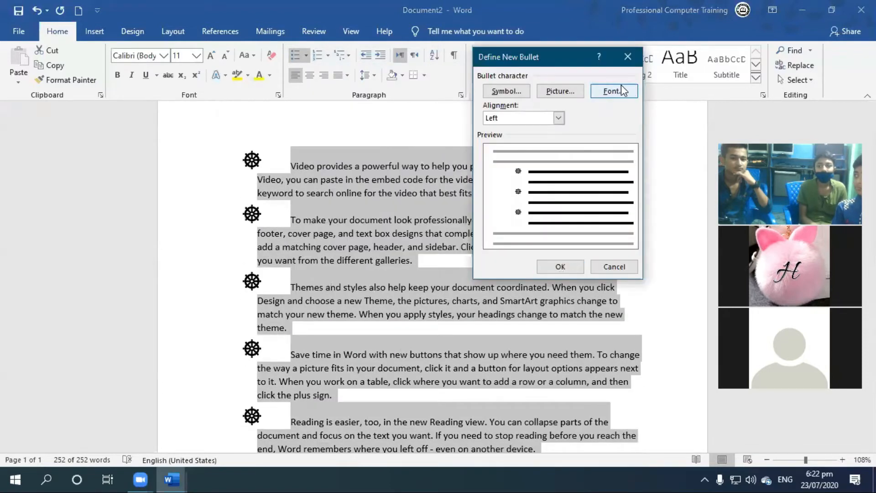
{"action": "left_click", "coordinate": [615, 91]}
{"action": "left_click", "coordinate": [551, 130]}
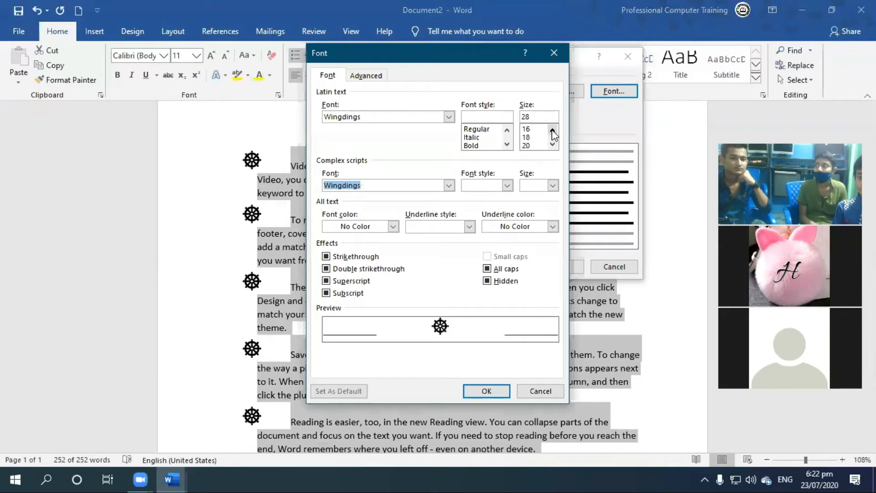
{"action": "left_click", "coordinate": [528, 145]}
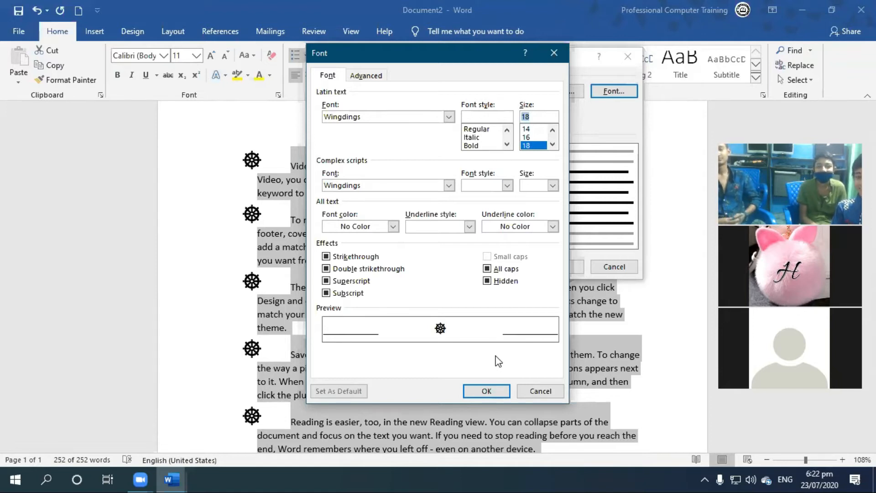
{"action": "left_click", "coordinate": [507, 390]}
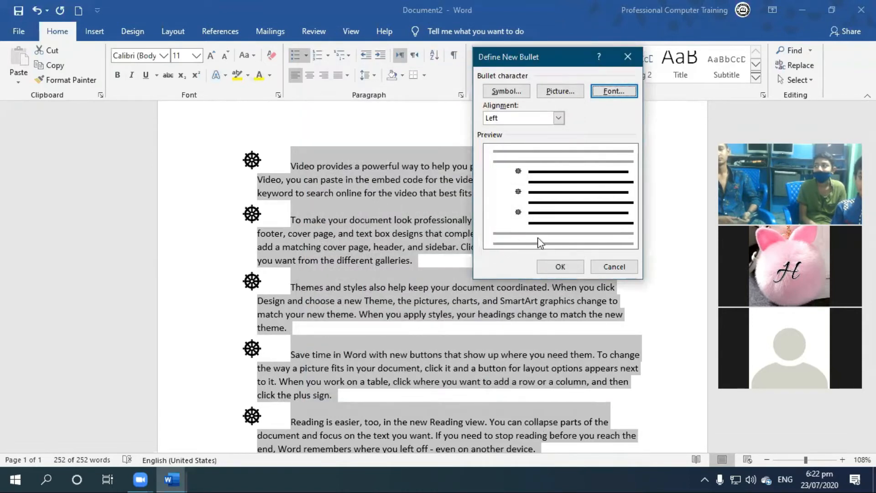
{"action": "left_click", "coordinate": [562, 272]}
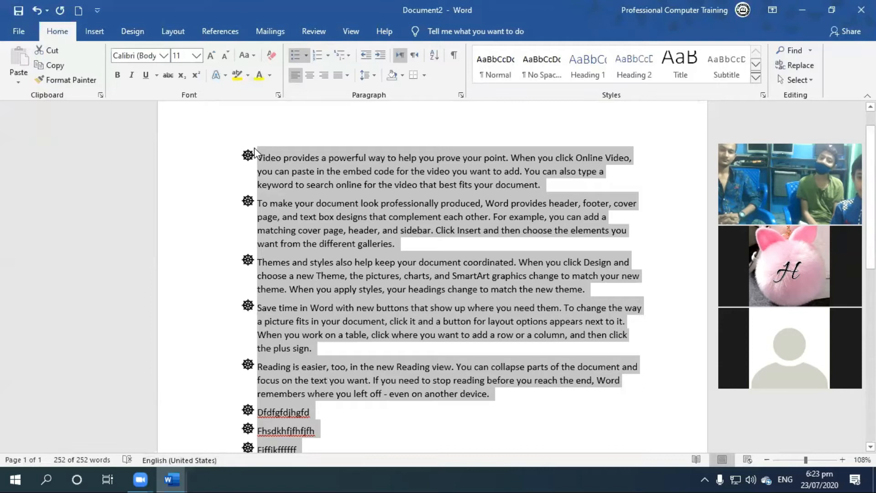
{"action": "left_click", "coordinate": [306, 51]}
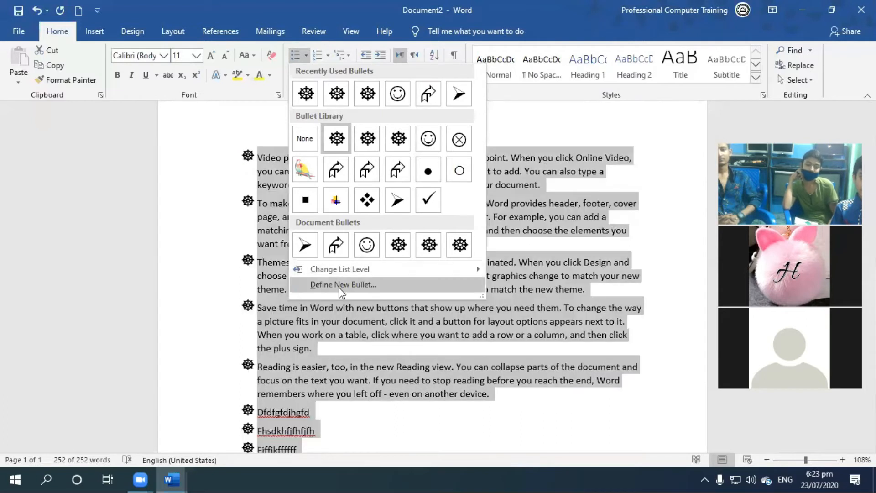
{"action": "left_click", "coordinate": [341, 285]}
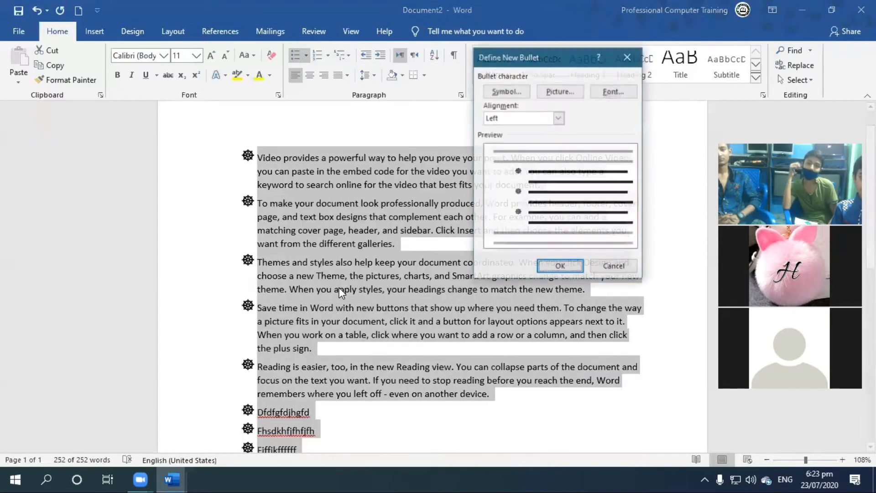
{"action": "left_click", "coordinate": [505, 91]}
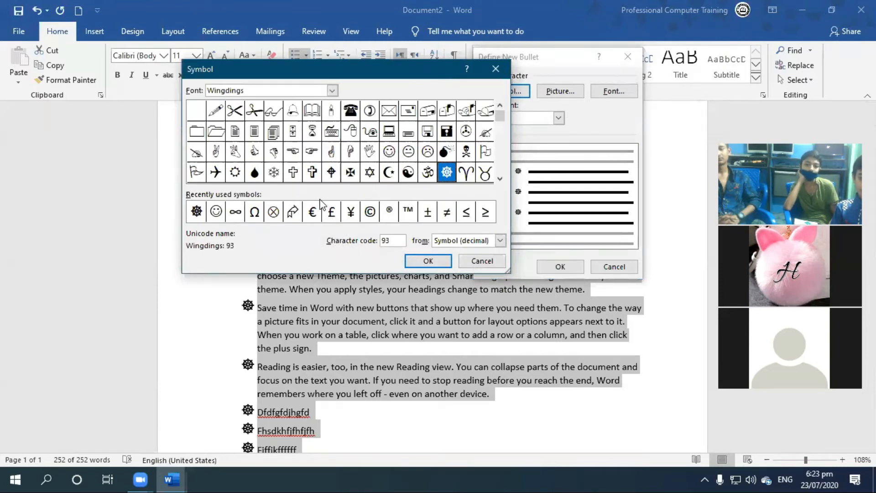
{"action": "left_click", "coordinate": [493, 265]}
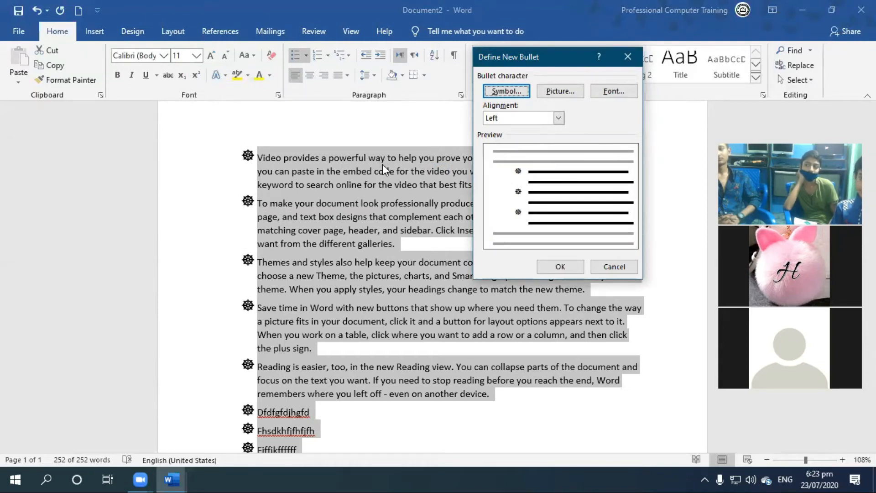
{"action": "key", "text": "Escape"}
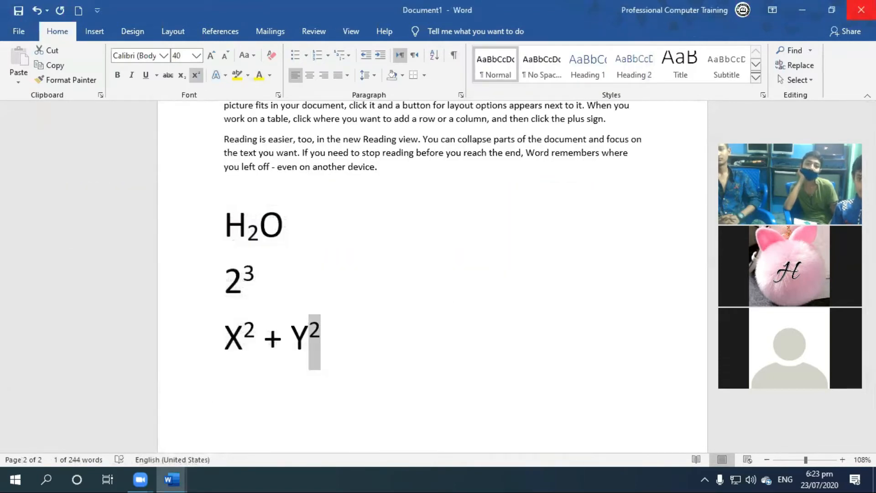
Close Document1 and show the desktop.
{"action": "left_click", "coordinate": [861, 9]}
{"action": "left_click", "coordinate": [553, 315]}
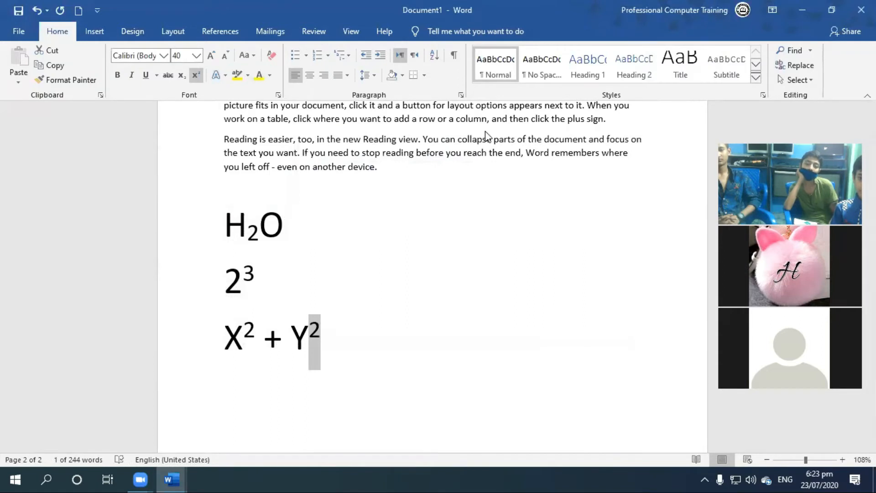
{"action": "key", "text": "super+d"}
Examine the pictures in the Animals folder under Images > Final Images on drive Data (E:), and return to Document2 in Word.
{"action": "double_click", "coordinate": [29, 104]}
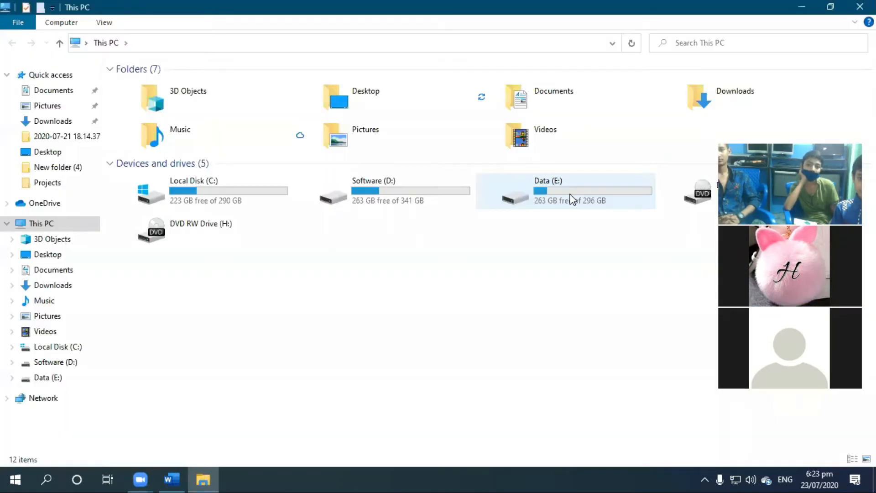
{"action": "double_click", "coordinate": [570, 200]}
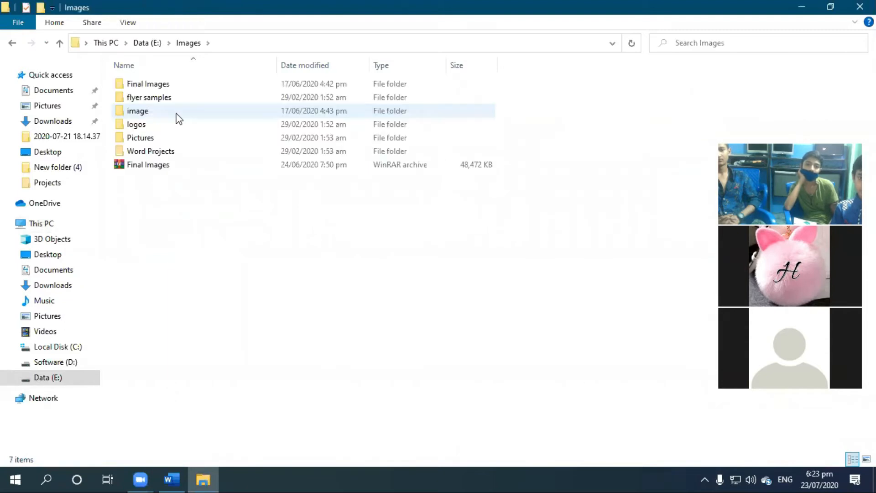
{"action": "double_click", "coordinate": [169, 85]}
{"action": "double_click", "coordinate": [206, 87]}
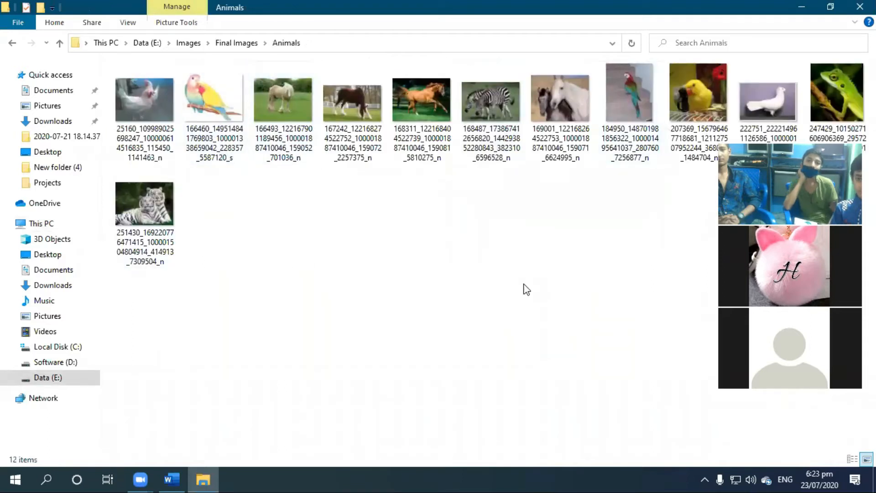
{"action": "left_click", "coordinate": [499, 153]}
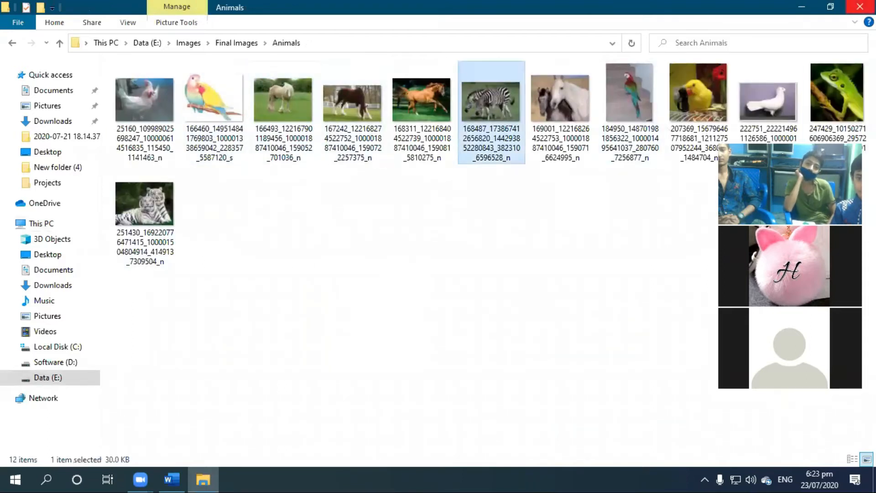
{"action": "left_click", "coordinate": [860, 7]}
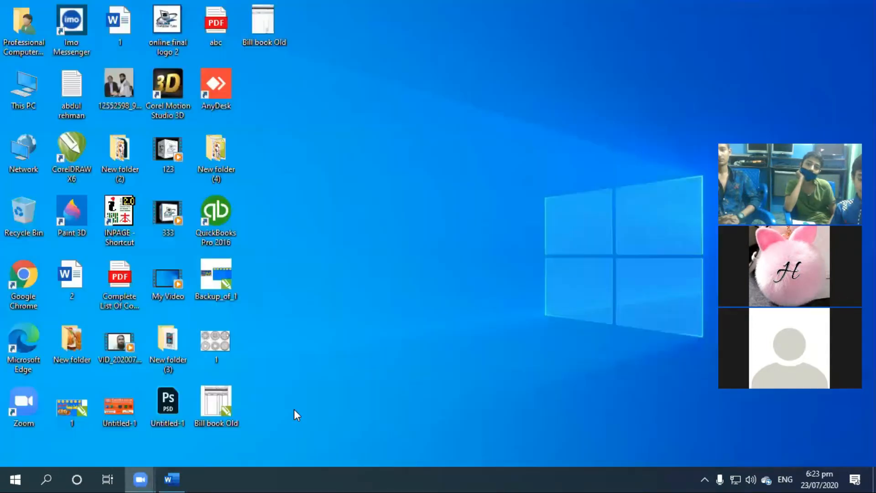
{"action": "left_click", "coordinate": [179, 472]}
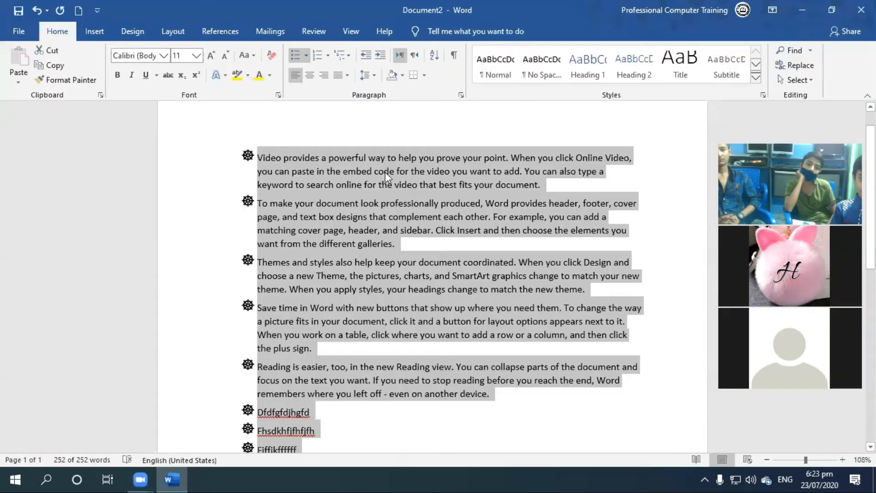
Start defining a new picture bullet for the selected list, working offline to use a picture from the computer.
{"action": "left_click", "coordinate": [305, 55]}
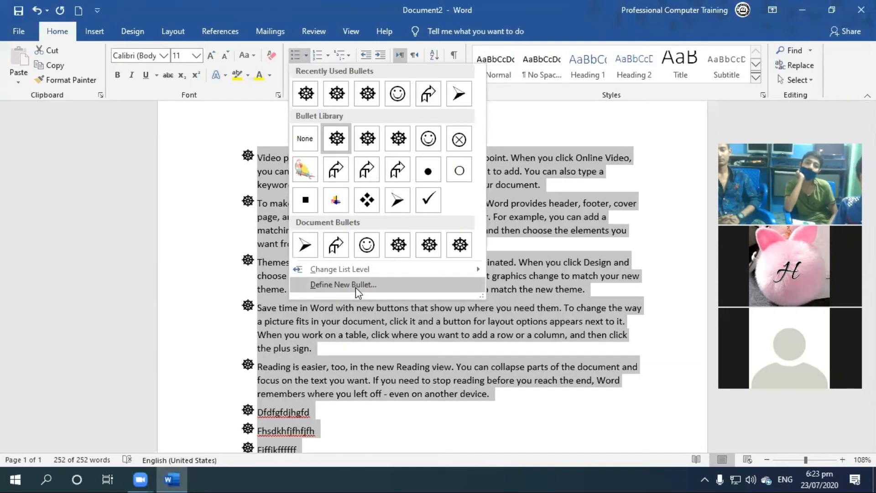
{"action": "left_click", "coordinate": [343, 284]}
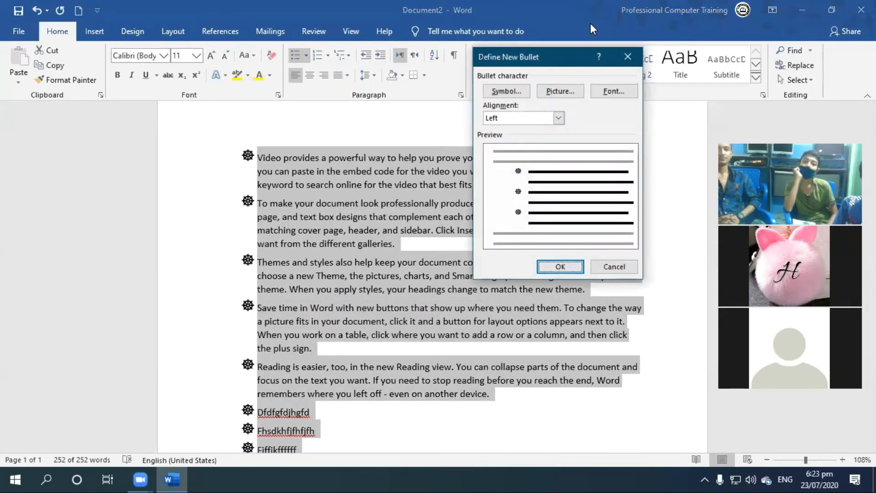
{"action": "left_click_drag", "start_coordinate": [500, 64], "coordinate": [391, 105]}
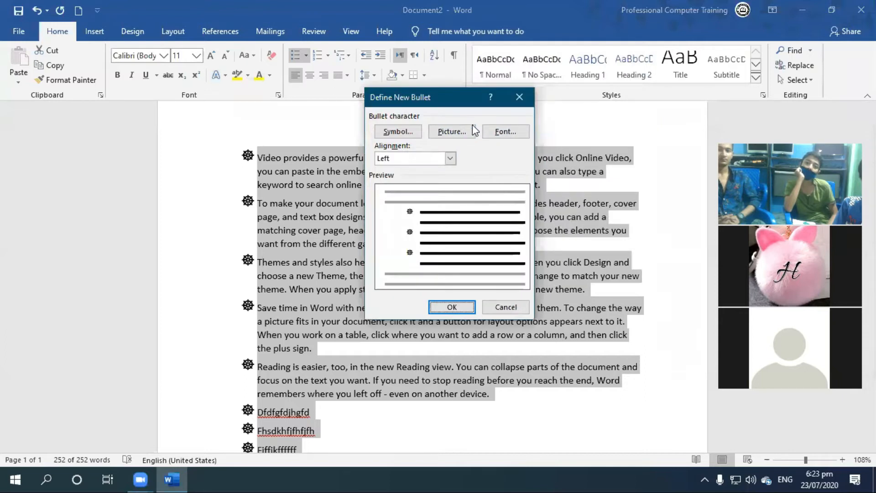
{"action": "left_click", "coordinate": [451, 133]}
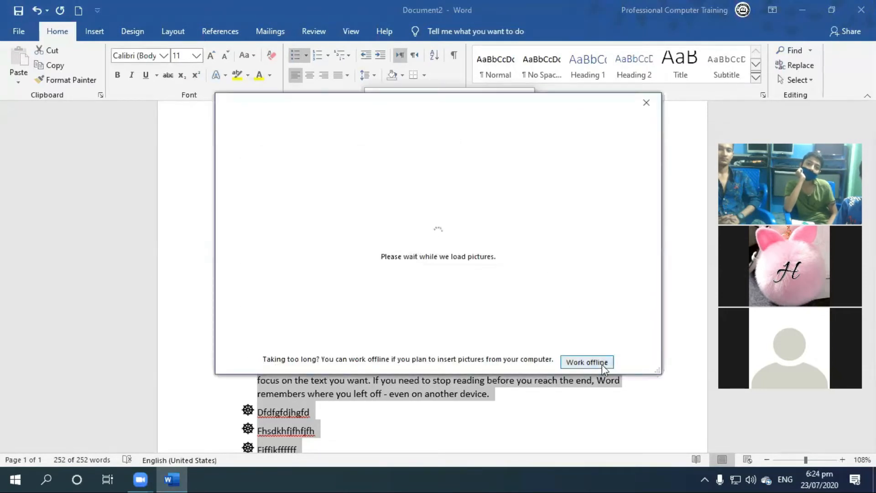
{"action": "left_click", "coordinate": [585, 362]}
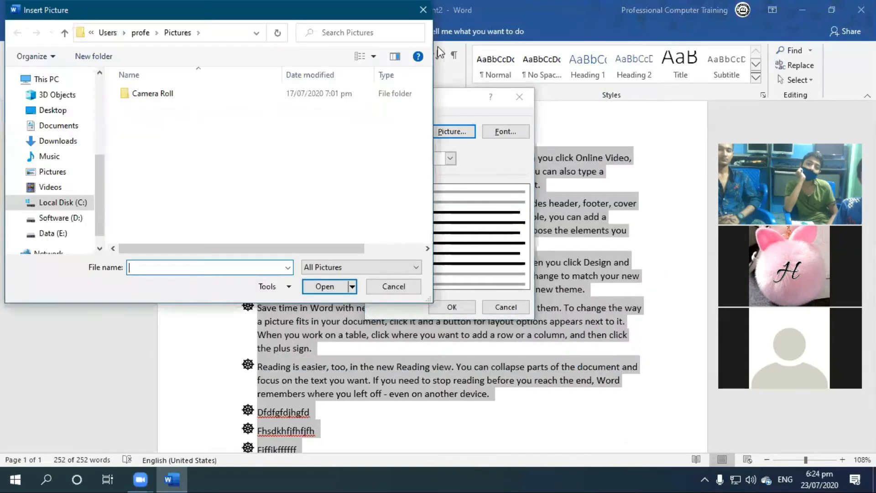
Choose a horse-on-grass picture from Images > Final Images > Animals on drive Data (E:) as the new bullet's picture.
{"action": "left_click", "coordinate": [214, 256]}
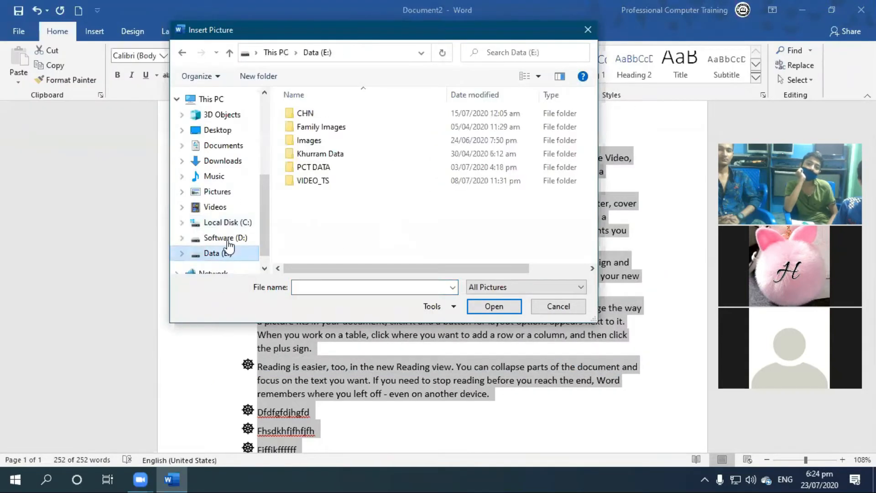
{"action": "double_click", "coordinate": [338, 141]}
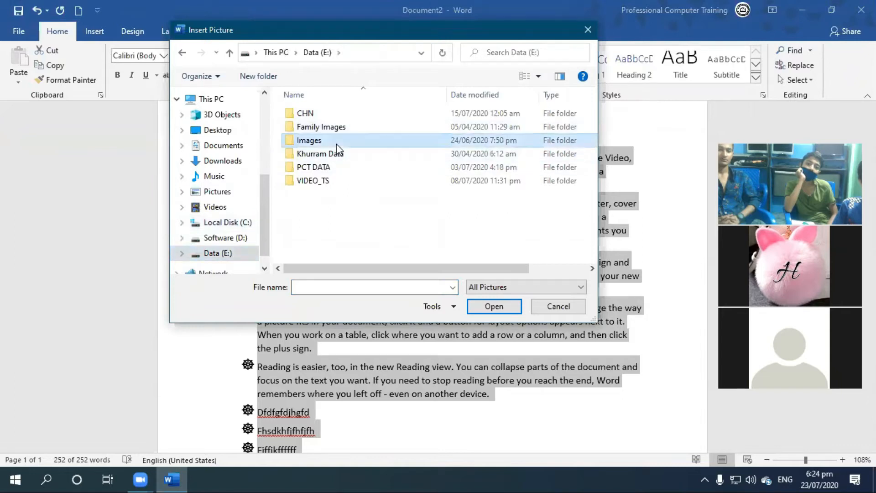
{"action": "double_click", "coordinate": [335, 113]}
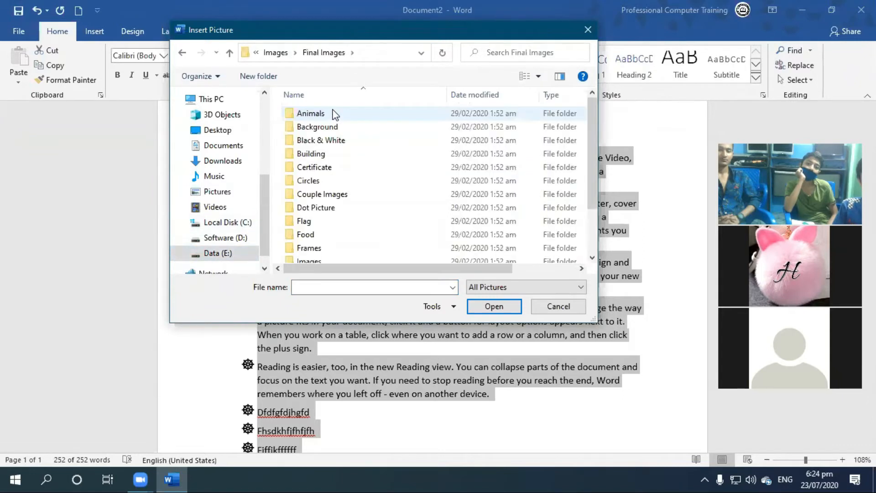
{"action": "double_click", "coordinate": [332, 110]}
{"action": "double_click", "coordinate": [485, 137]}
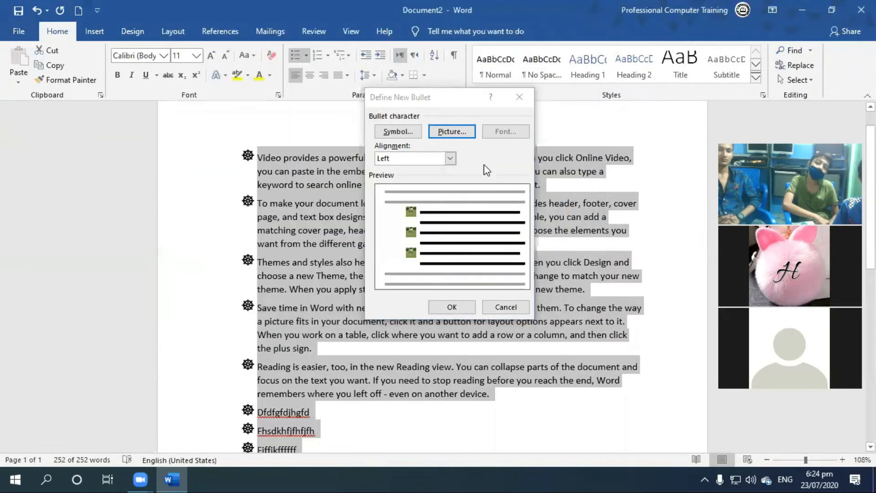
Apply the chosen horse picture as the bullet for all items in the selected list.
{"action": "left_click", "coordinate": [467, 307]}
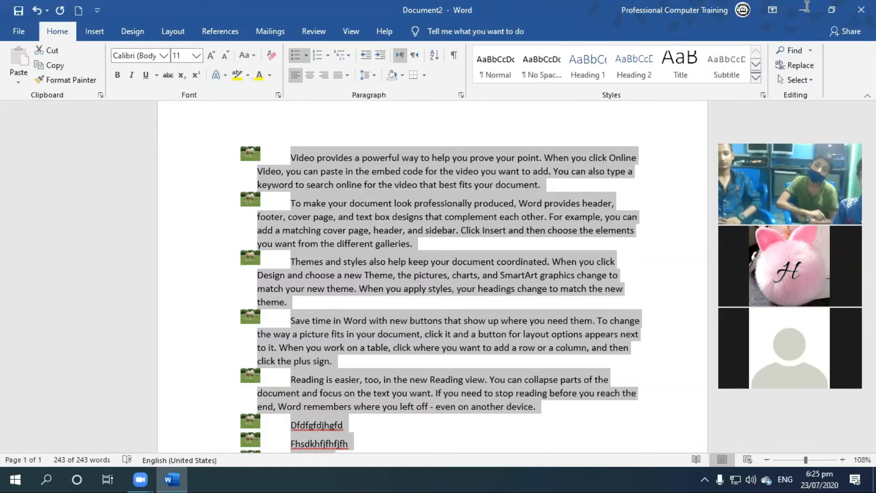
{"action": "left_click", "coordinate": [509, 113]}
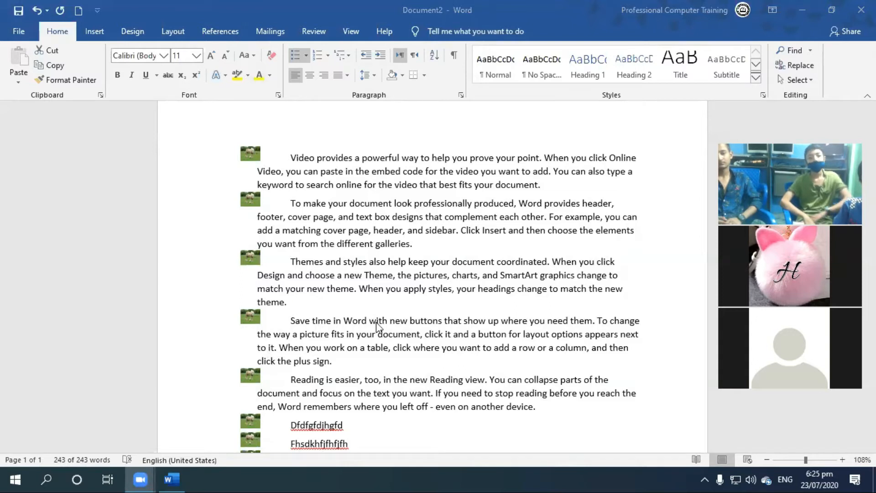
Select all the text and replace the picture bullets with the 1. 2. 3. format from the Numbering Library.
{"action": "key", "text": "ctrl+a"}
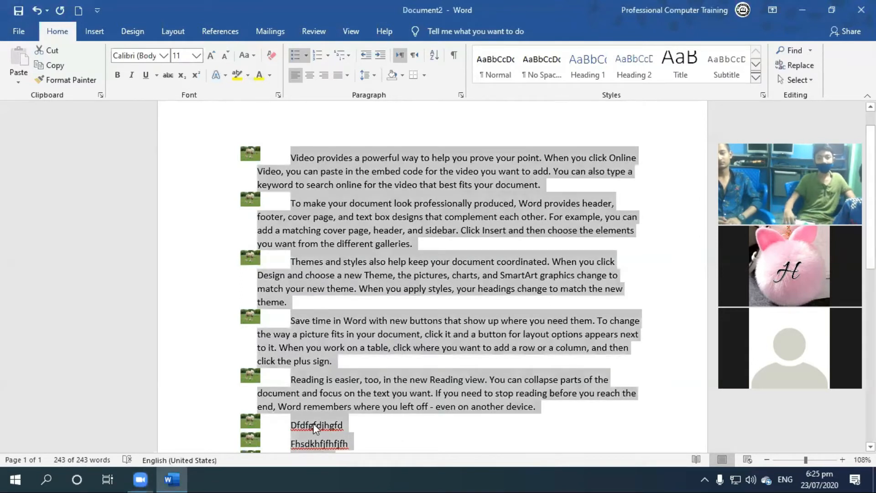
{"action": "left_click", "coordinate": [327, 54]}
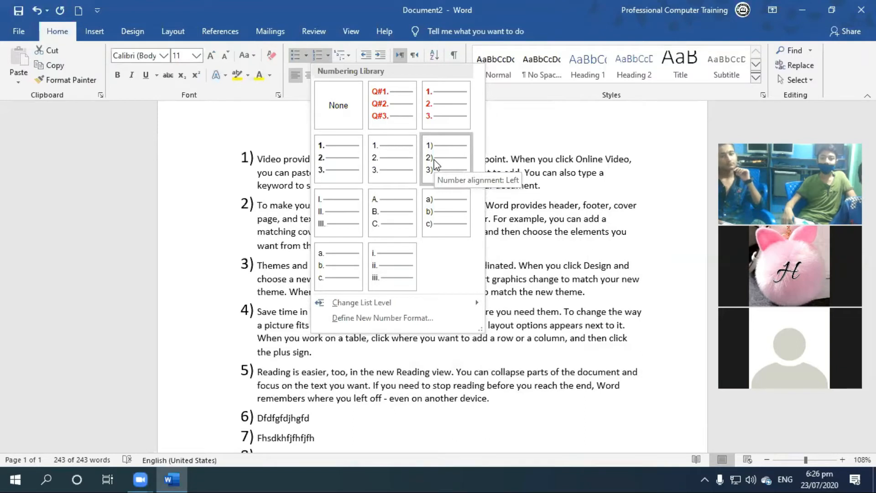
{"action": "left_click", "coordinate": [378, 179]}
Add the list items "Ffhfkfhkfhfk" and "Ffjfffj" after item 9, and end the numbering on the empty line below them.
{"action": "scroll", "coordinate": [378, 174], "scroll_direction": "down", "scroll_amount": 3}
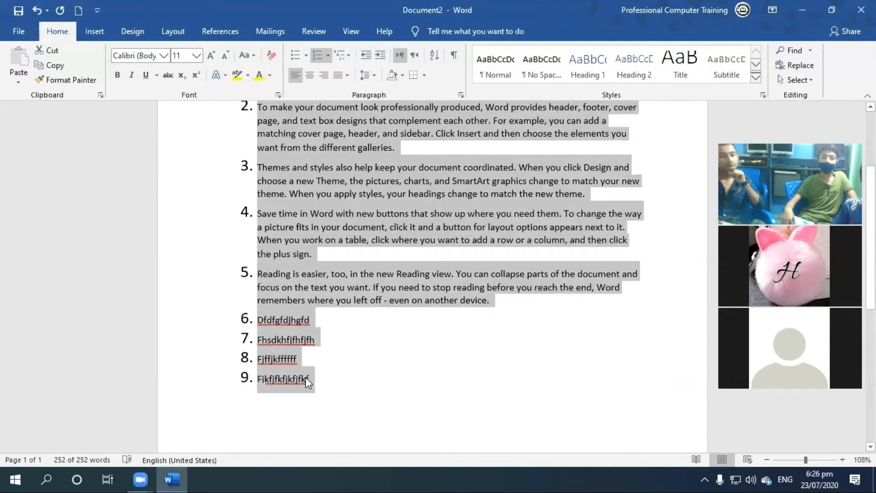
{"action": "left_click", "coordinate": [330, 374]}
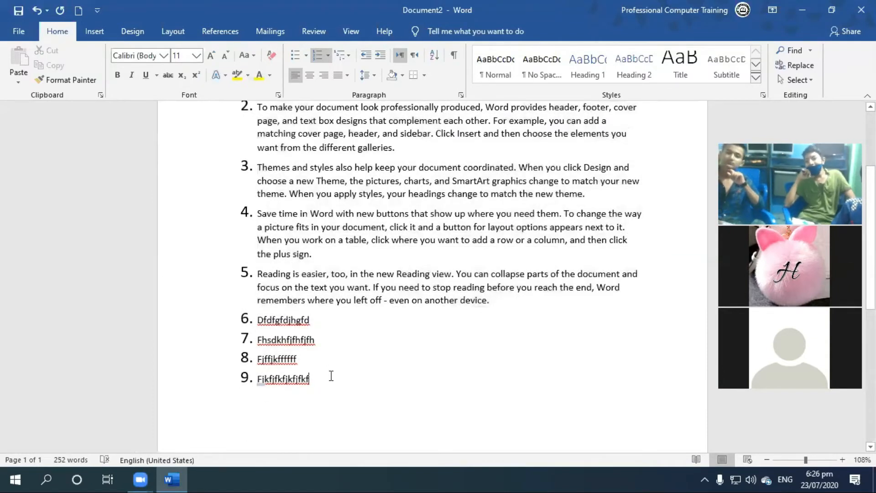
{"action": "key", "text": "Return"}
{"action": "type", "text": "ffhfkfhkfhfk"}
{"action": "key", "text": "Return"}
{"action": "type", "text": "ffjfffj"}
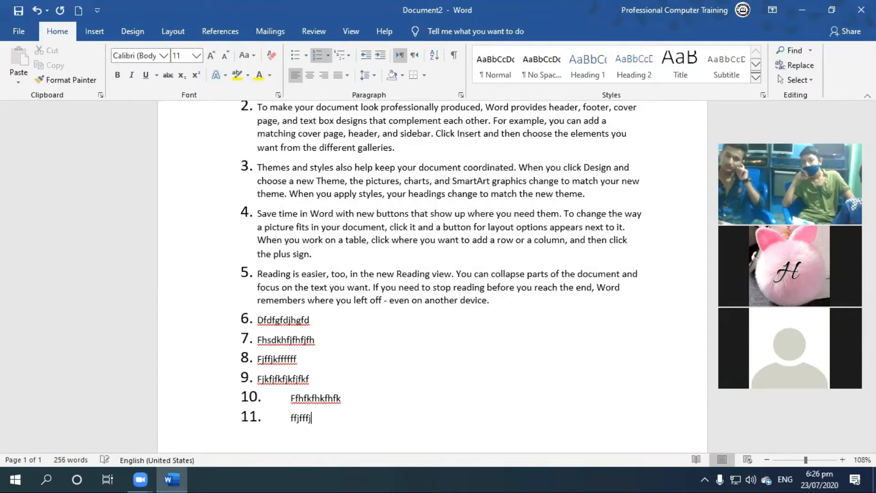
{"action": "key", "text": "Return"}
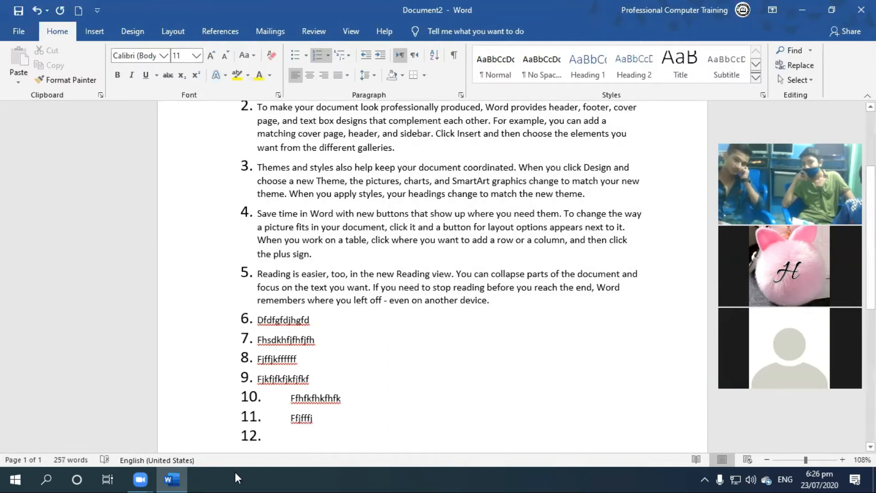
{"action": "scroll", "coordinate": [326, 362], "scroll_direction": "down", "scroll_amount": 3}
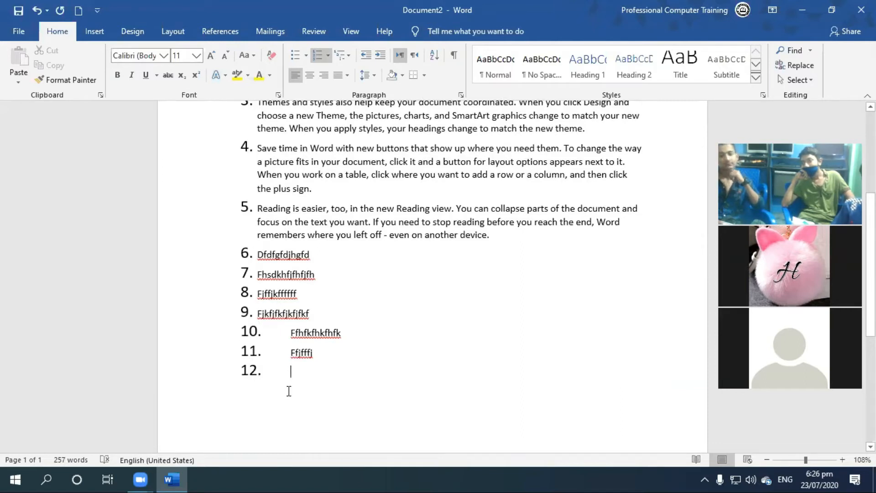
{"action": "left_click", "coordinate": [317, 53]}
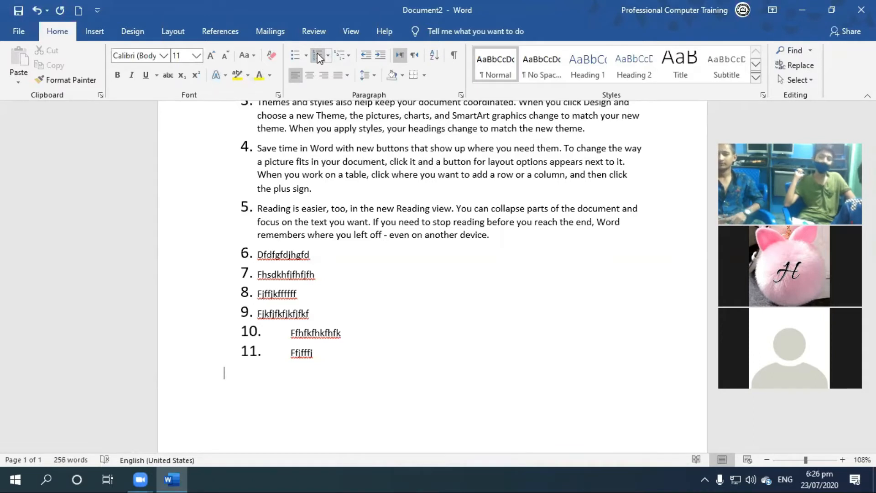
Select the whole numbered list from the first item to item 11.
{"action": "scroll", "coordinate": [284, 277], "scroll_direction": "up", "scroll_amount": 3}
{"action": "scroll", "coordinate": [284, 277], "scroll_direction": "up", "scroll_amount": 4}
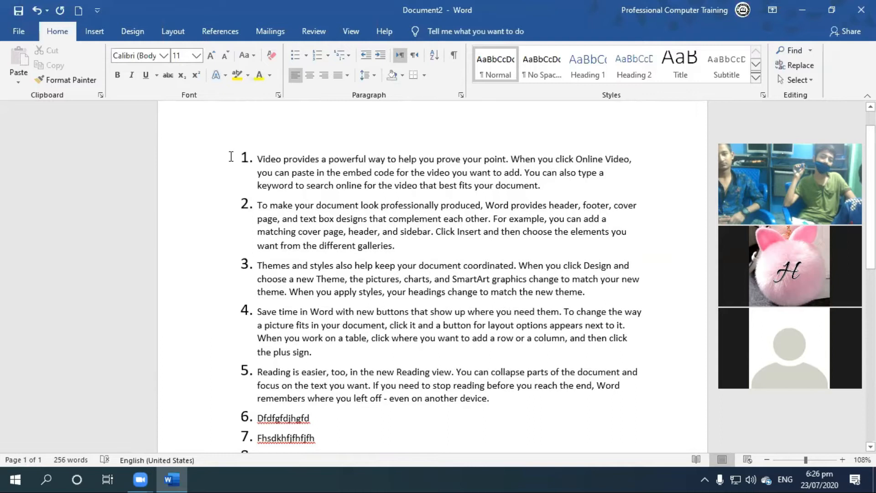
{"action": "left_click", "coordinate": [231, 156]}
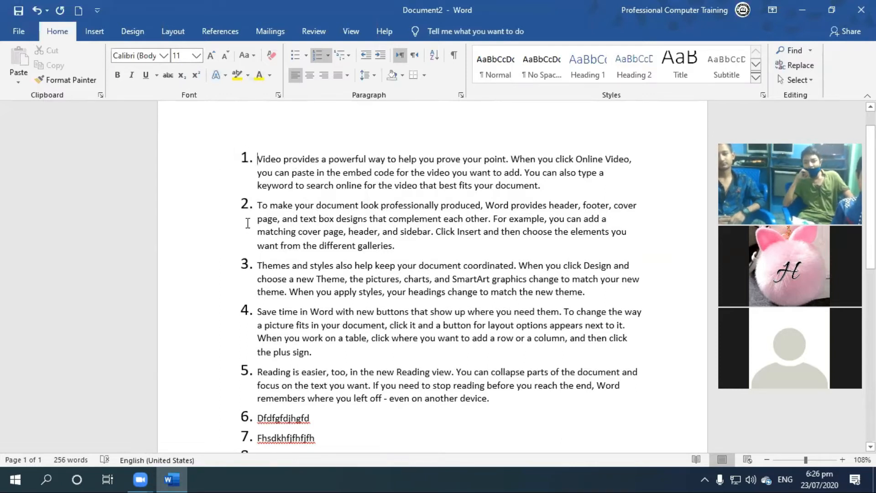
{"action": "left_click_drag", "start_coordinate": [258, 163], "coordinate": [333, 274]}
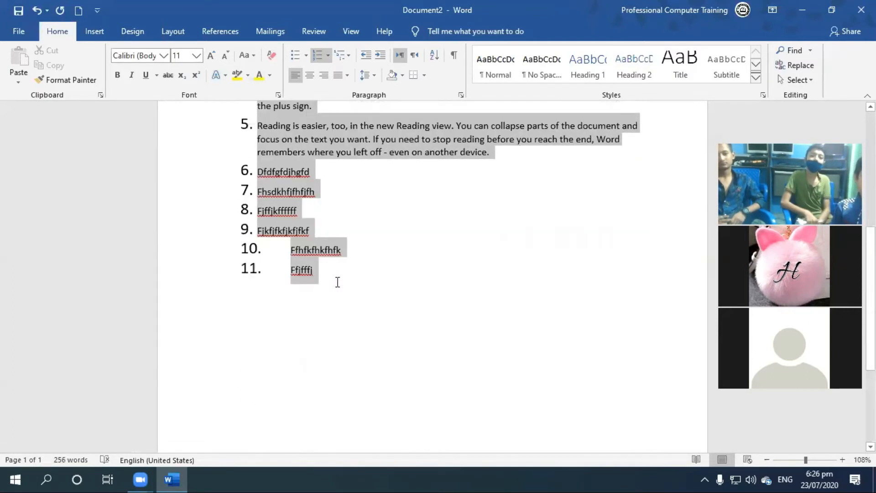
{"action": "scroll", "coordinate": [338, 282], "scroll_direction": "up", "scroll_amount": 10}
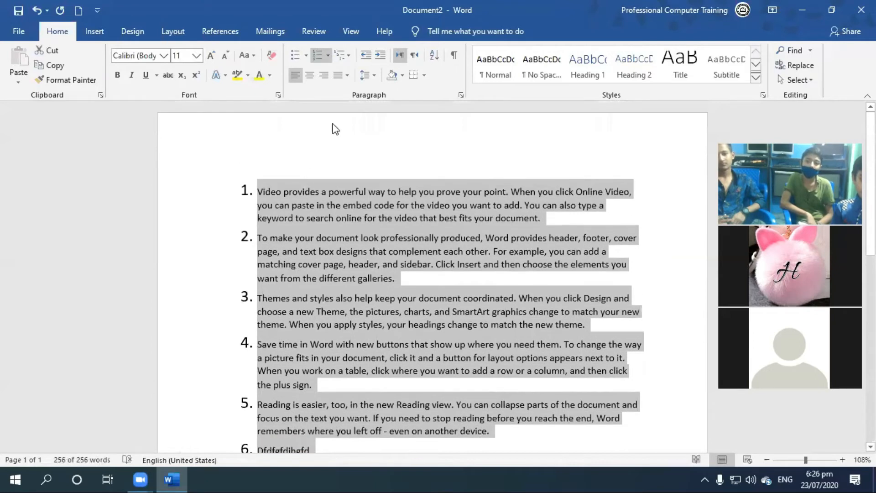
{"action": "left_click", "coordinate": [328, 54]}
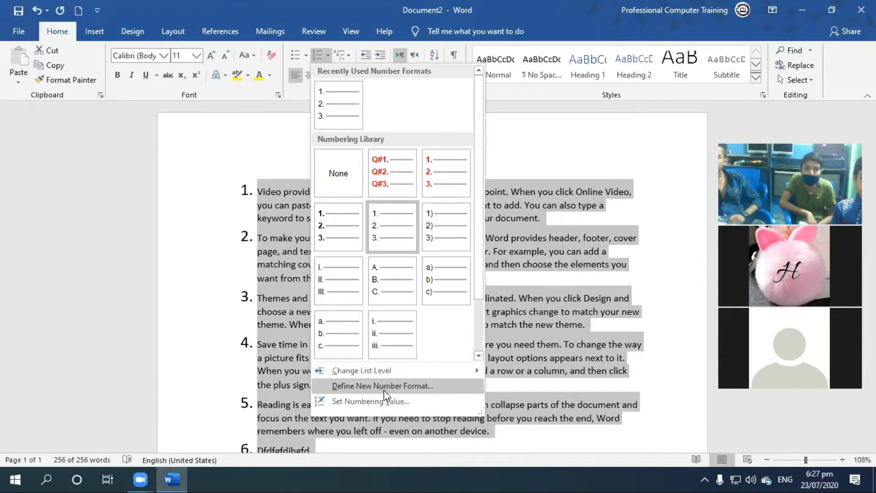
{"action": "left_click", "coordinate": [396, 386]}
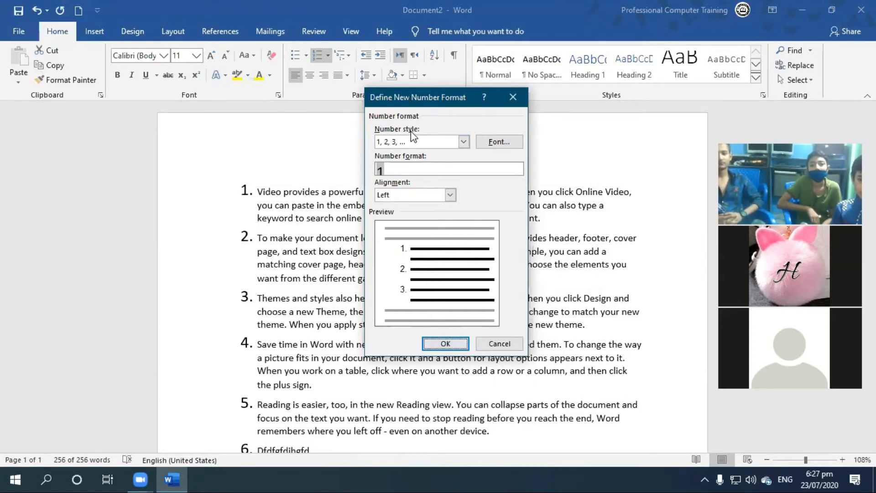
{"action": "left_click", "coordinate": [464, 141]}
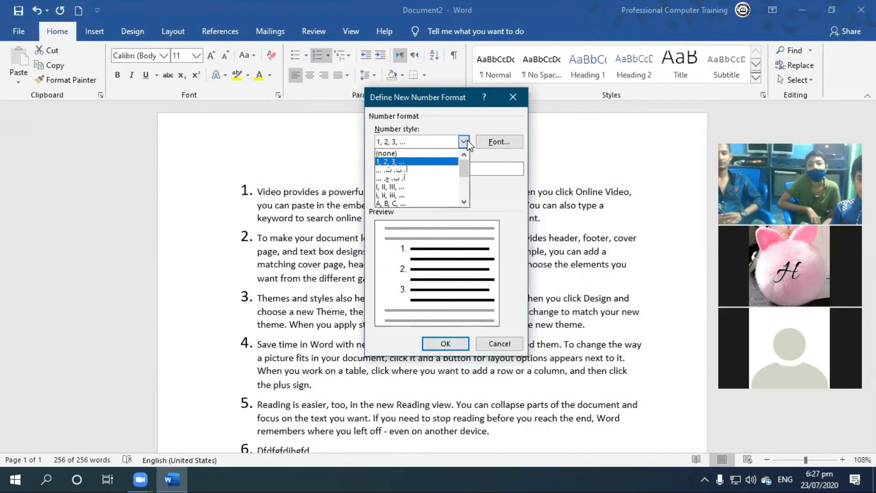
{"action": "left_click", "coordinate": [499, 343]}
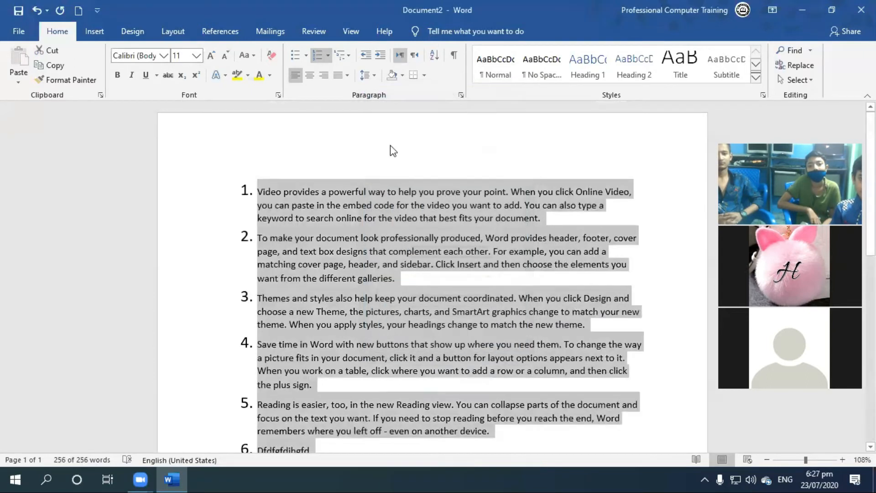
{"action": "left_click", "coordinate": [327, 56]}
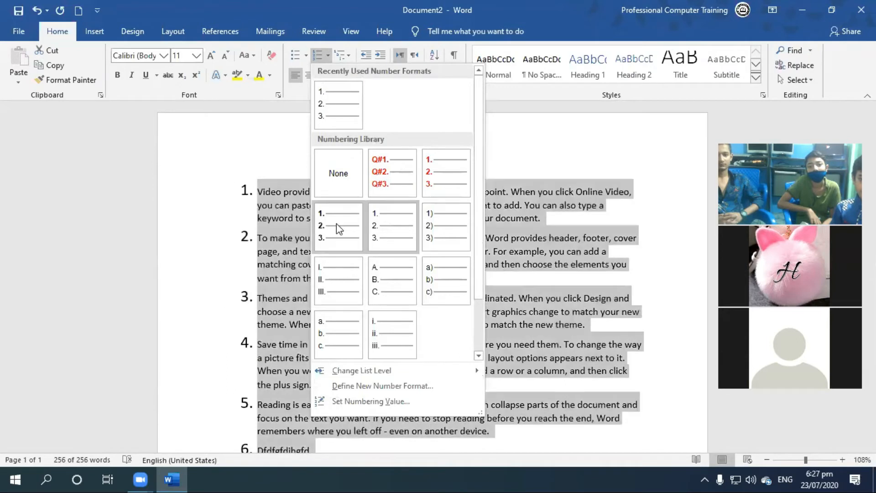
{"action": "left_click", "coordinate": [524, 96]}
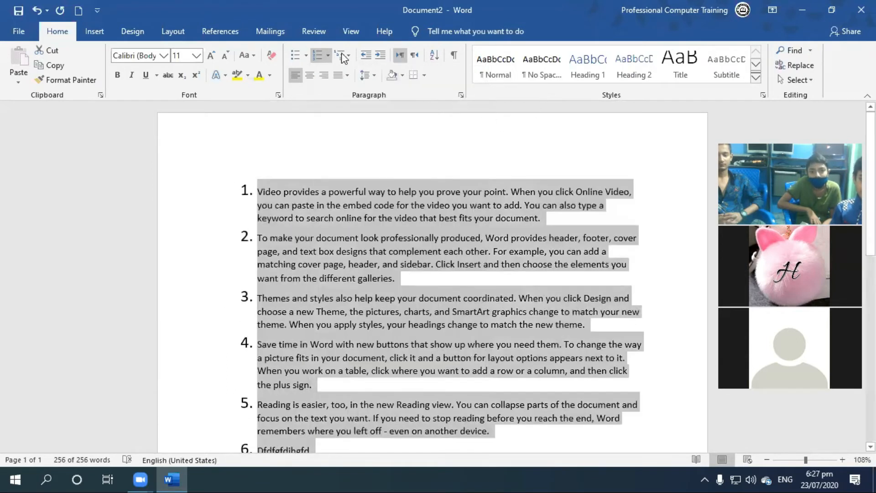
Start defining a new number format for the selected list, review the number styles and use the 1, 2, 3, ... style.
{"action": "left_click", "coordinate": [327, 56]}
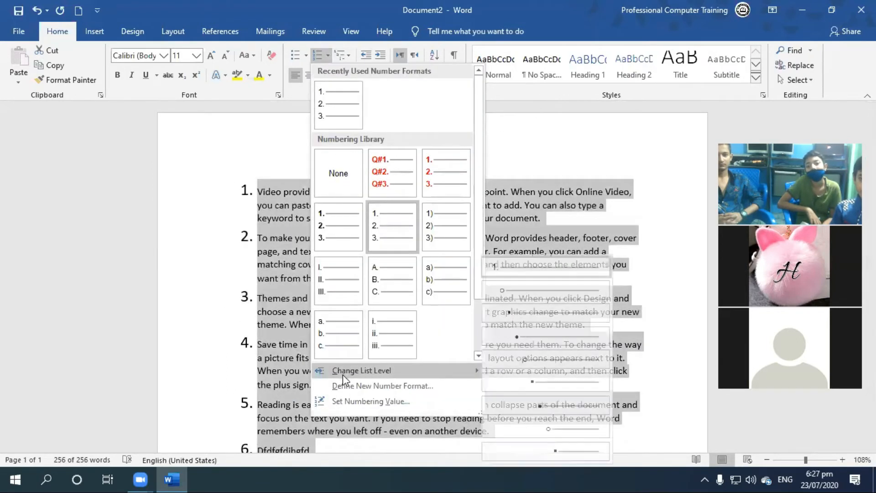
{"action": "left_click", "coordinate": [336, 382]}
{"action": "left_click_drag", "start_coordinate": [441, 91], "coordinate": [516, 41]}
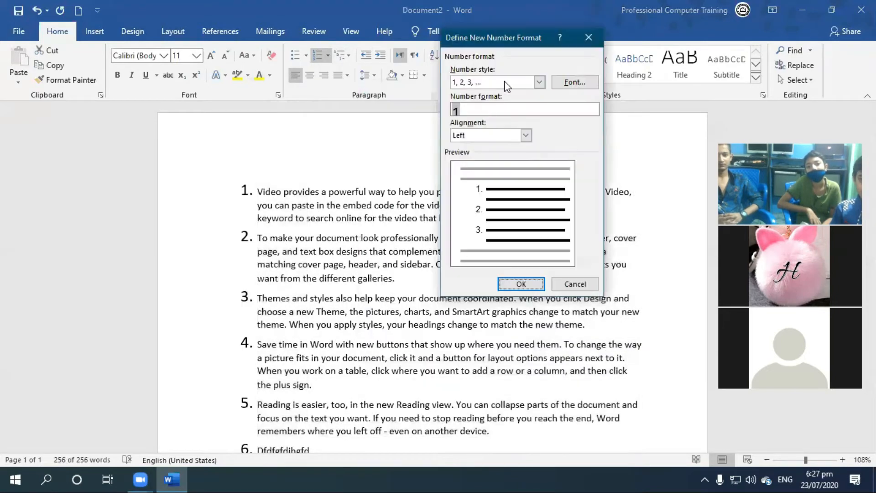
{"action": "left_click", "coordinate": [540, 82]}
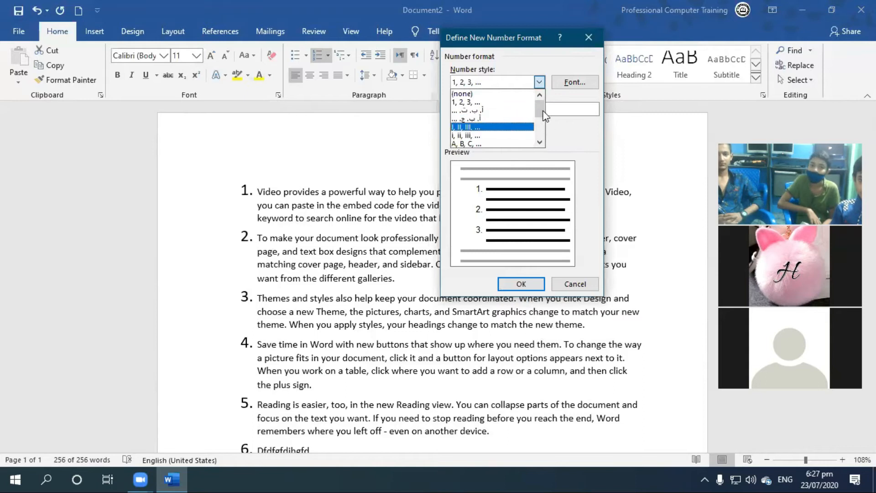
{"action": "scroll", "coordinate": [543, 119], "scroll_direction": "down", "scroll_amount": 1}
{"action": "scroll", "coordinate": [543, 121], "scroll_direction": "down", "scroll_amount": 2}
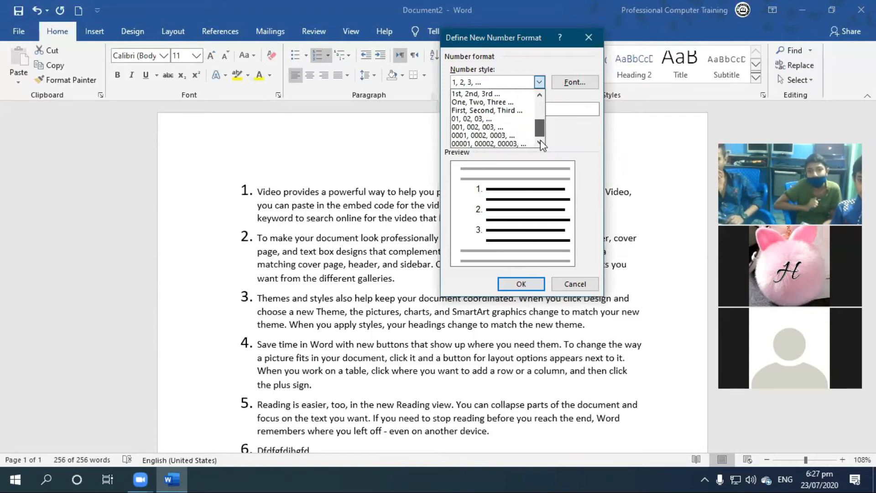
{"action": "scroll", "coordinate": [541, 140], "scroll_direction": "up", "scroll_amount": 3}
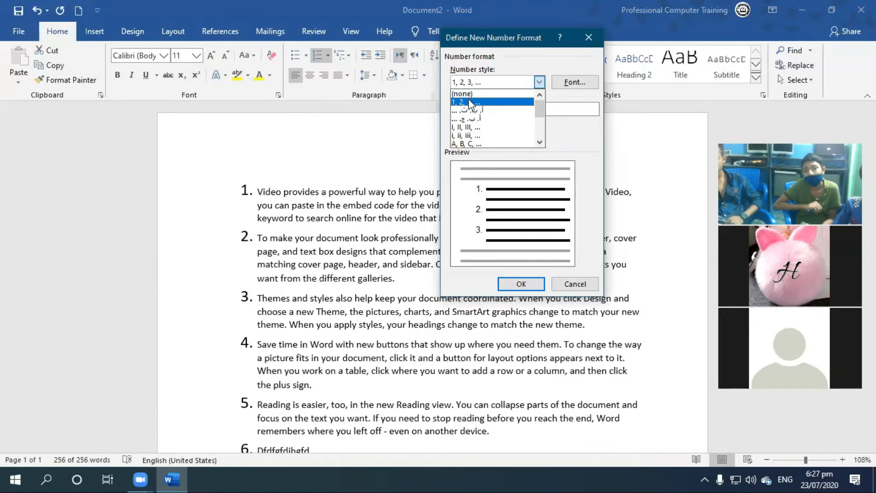
{"action": "left_click", "coordinate": [537, 69]}
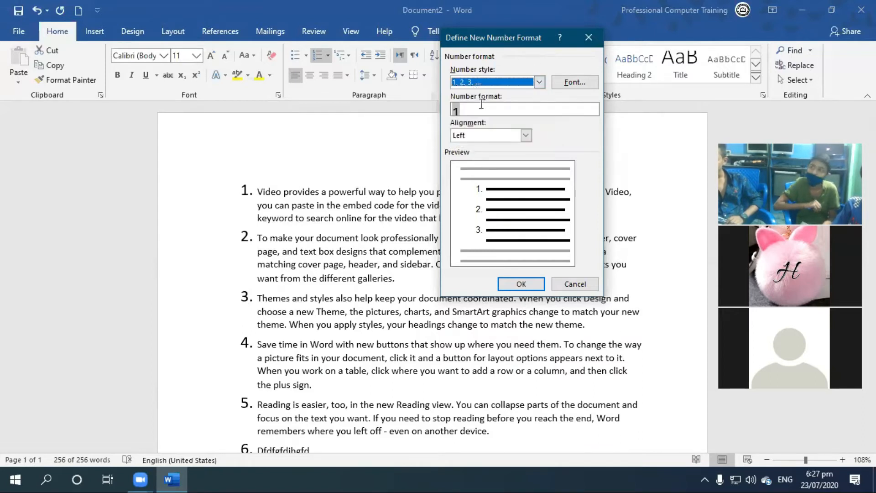
Set a smaller font size for the list numbers in the new number format.
{"action": "left_click", "coordinate": [572, 83]}
{"action": "left_click", "coordinate": [530, 138]}
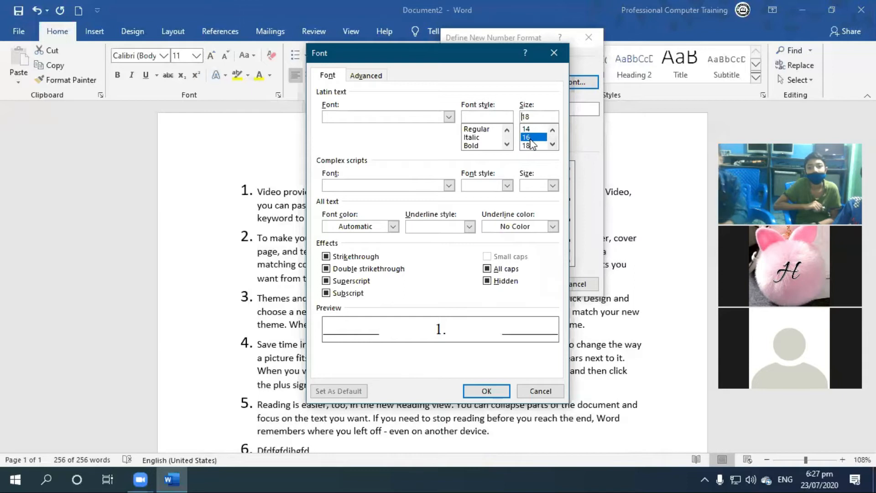
{"action": "left_click", "coordinate": [526, 131]}
{"action": "left_click", "coordinate": [552, 131]}
{"action": "left_click", "coordinate": [553, 131]}
{"action": "left_click", "coordinate": [528, 138]}
{"action": "left_click", "coordinate": [487, 391]}
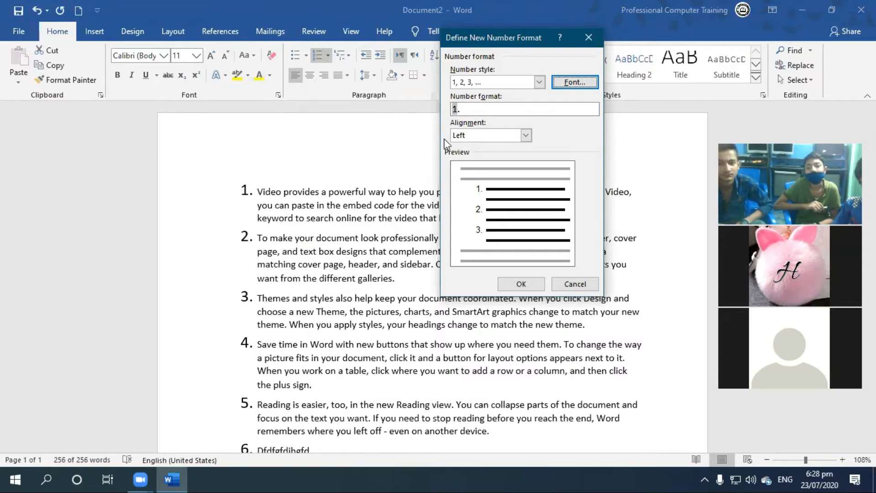
Set the number format to "Q#1." and apply it to the selected list.
{"action": "left_click", "coordinate": [474, 108]}
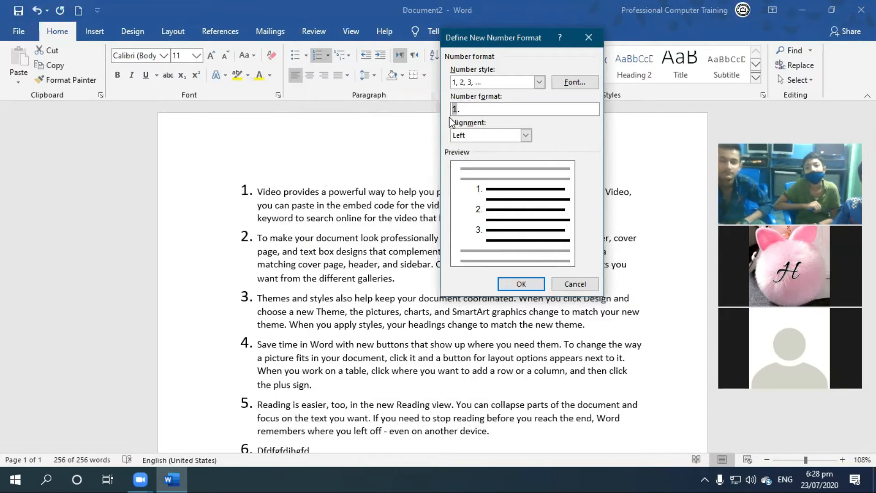
{"action": "type", "text": "Q"}
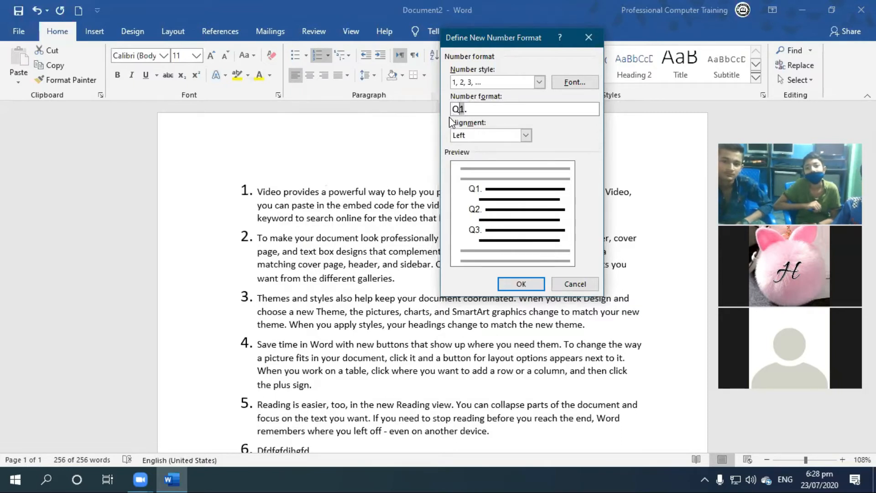
{"action": "type", "text": "uestio"}
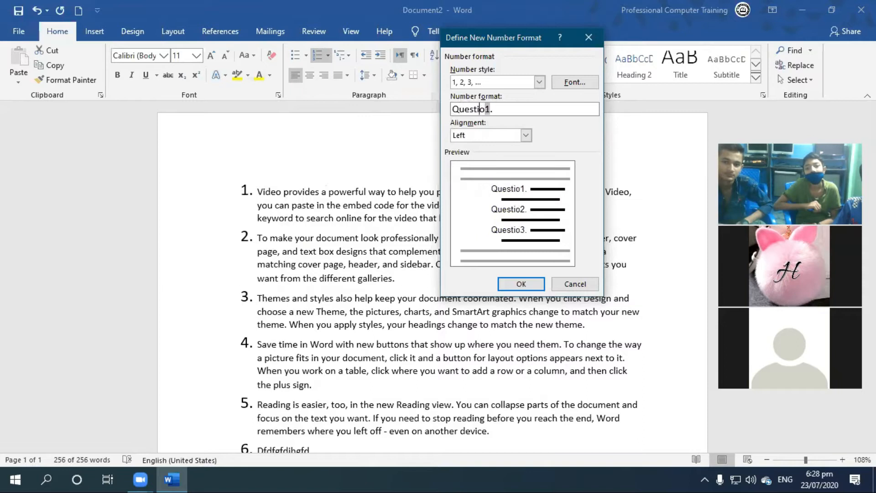
{"action": "type", "text": "n"}
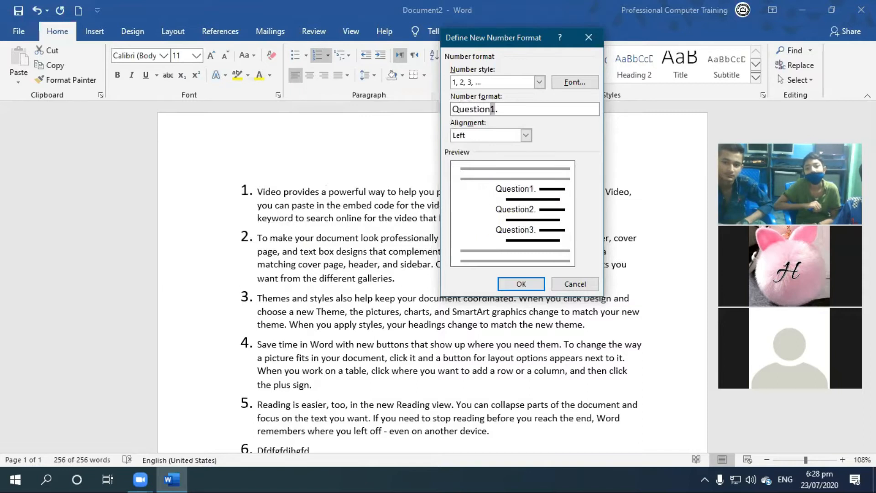
{"action": "key", "text": "BackSpace"}
{"action": "key", "text": "BackSpace"}
{"action": "key", "text": "BackSpace"}
{"action": "key", "text": "BackSpace"}
{"action": "key", "text": "BackSpace"}
{"action": "key", "text": "BackSpace"}
{"action": "key", "text": "BackSpace"}
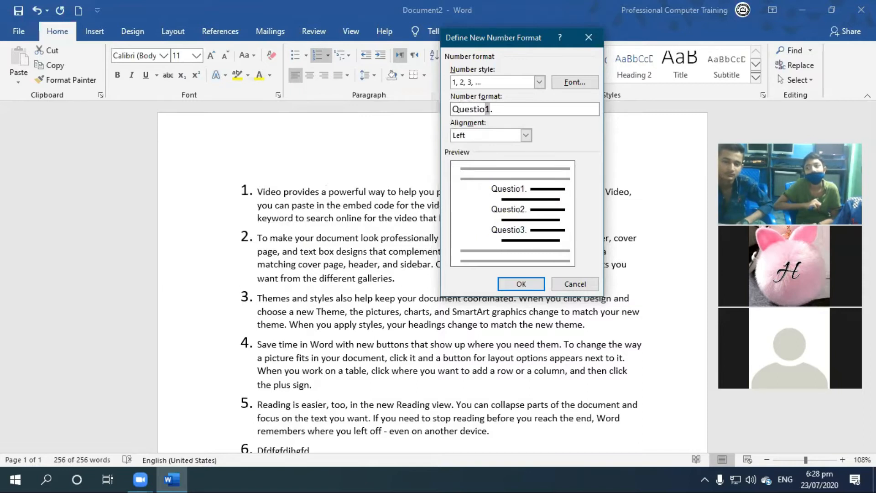
{"action": "type", "text": "#"}
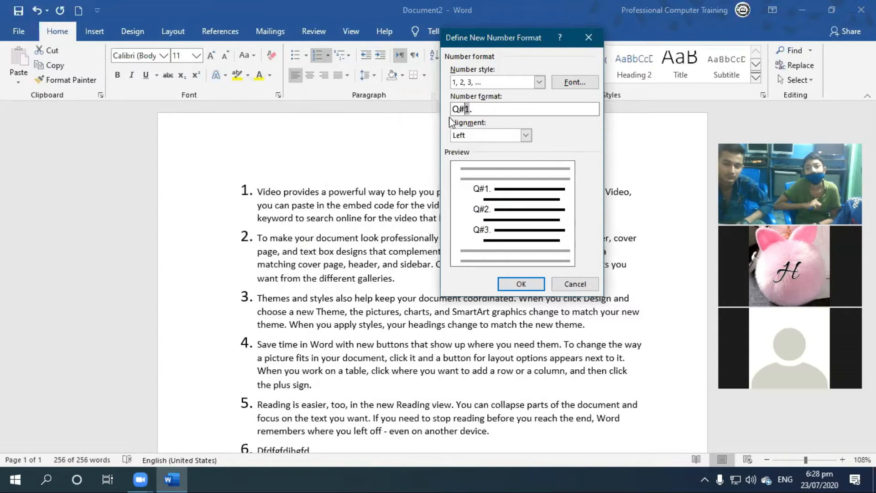
{"action": "left_click", "coordinate": [529, 286]}
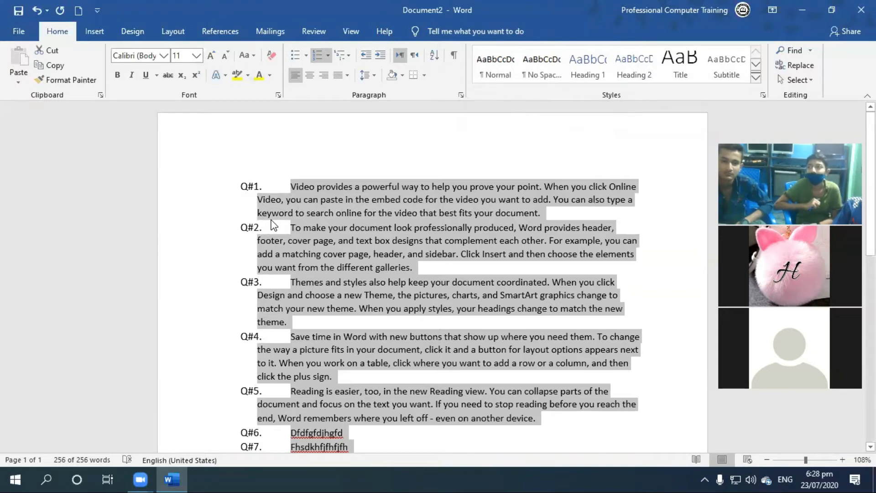
Define a new number format for the selected list, try the left and right alignments, and apply "Q#1." with centered alignment.
{"action": "left_click", "coordinate": [329, 56]}
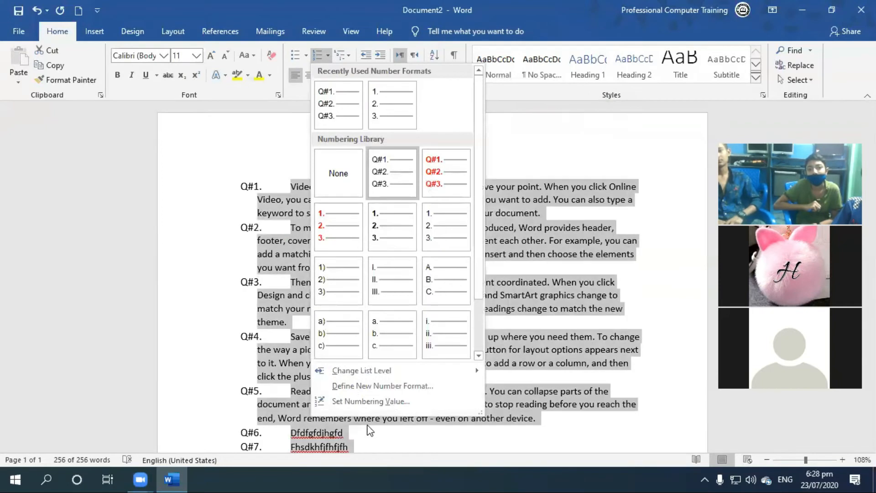
{"action": "left_click", "coordinate": [399, 386]}
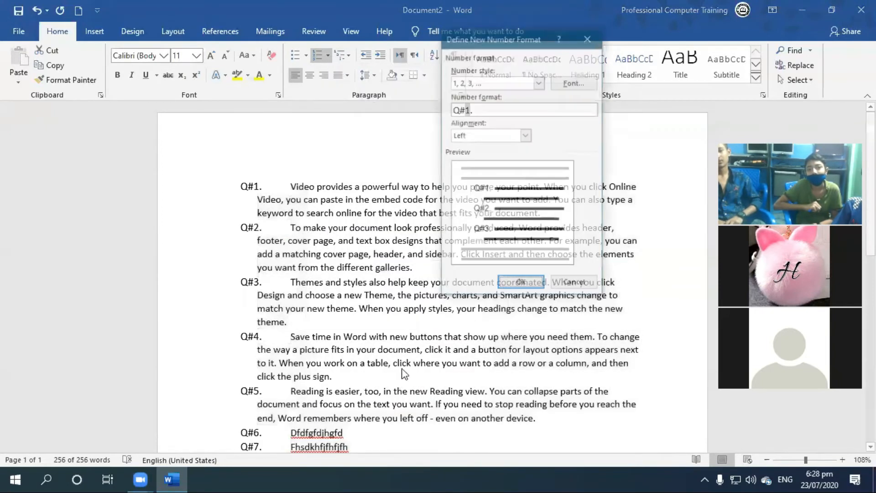
{"action": "left_click", "coordinate": [472, 135]}
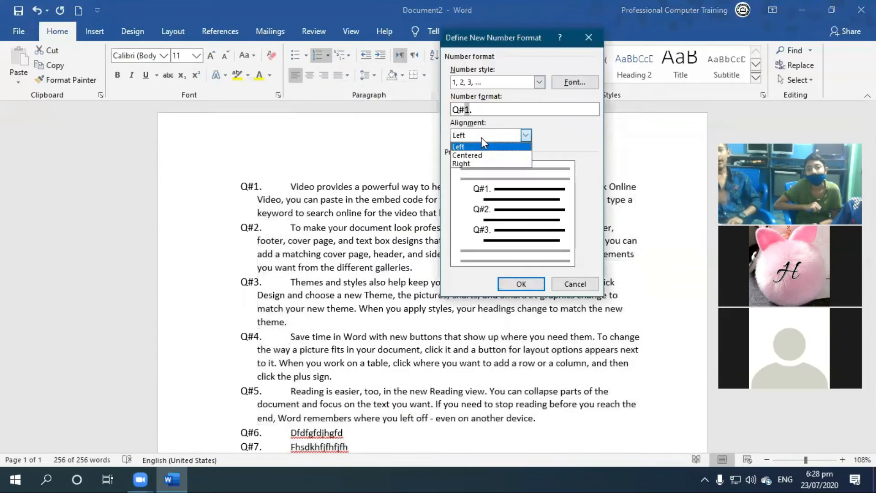
{"action": "left_click", "coordinate": [483, 155]}
{"action": "left_click", "coordinate": [491, 137]}
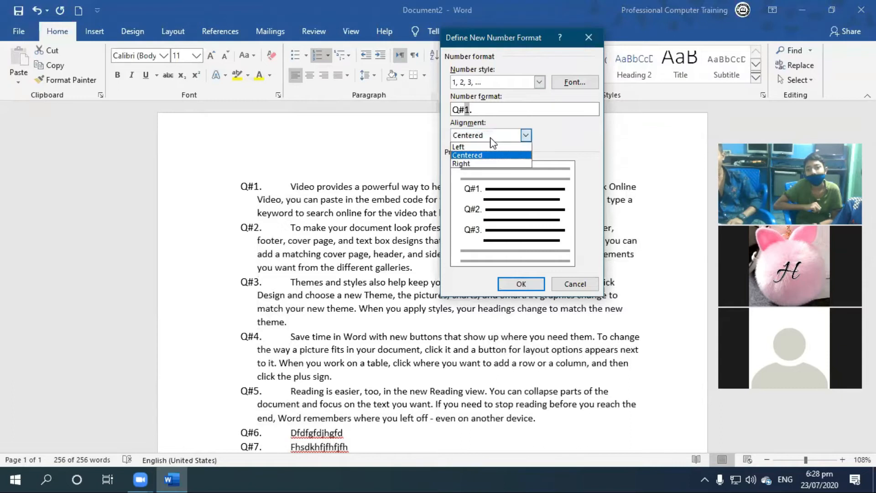
{"action": "left_click", "coordinate": [485, 163]}
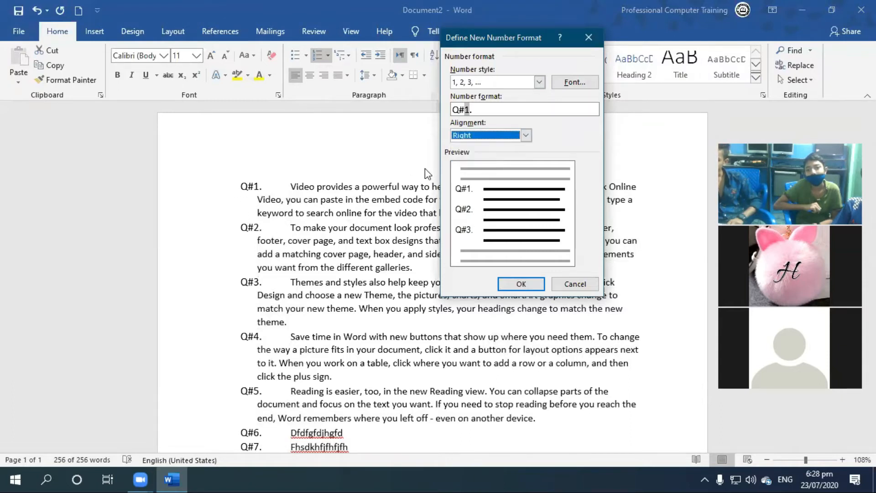
{"action": "left_click", "coordinate": [477, 135]}
{"action": "left_click", "coordinate": [461, 146]}
{"action": "left_click", "coordinate": [475, 135]}
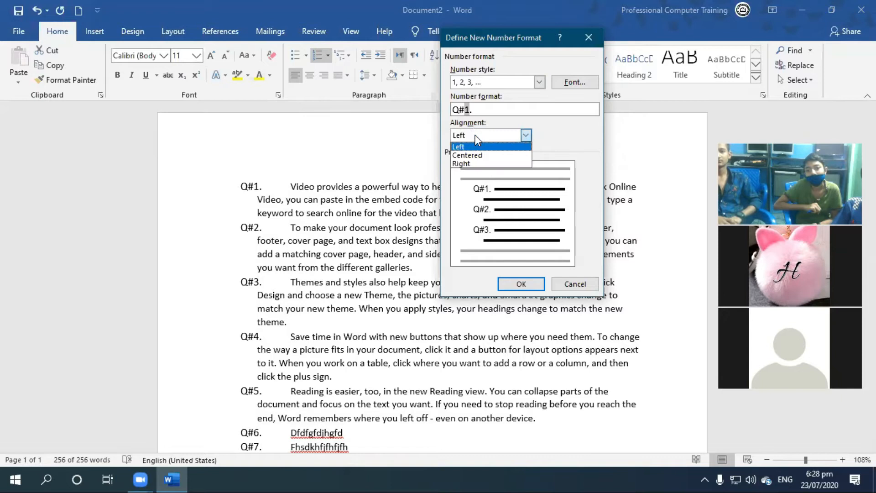
{"action": "left_click", "coordinate": [480, 155]}
{"action": "left_click", "coordinate": [521, 284]}
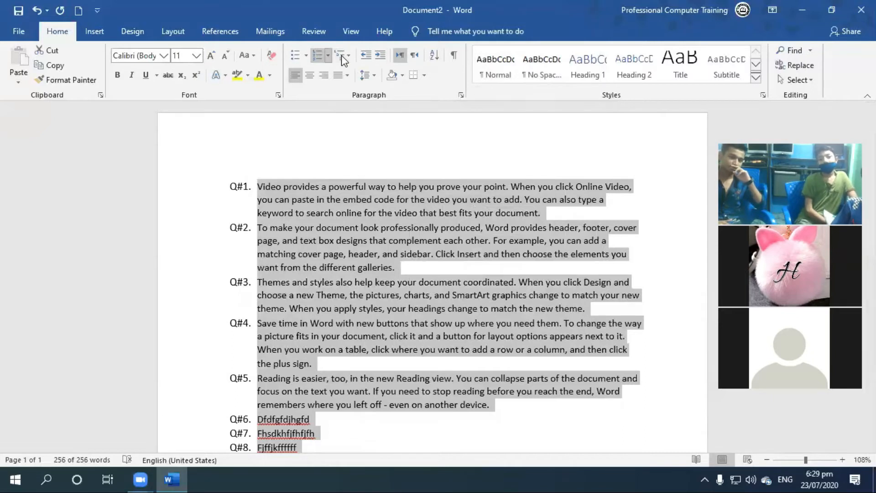
Try right alignment for the "Q#1." list numbers in a new number format.
{"action": "left_click", "coordinate": [328, 55]}
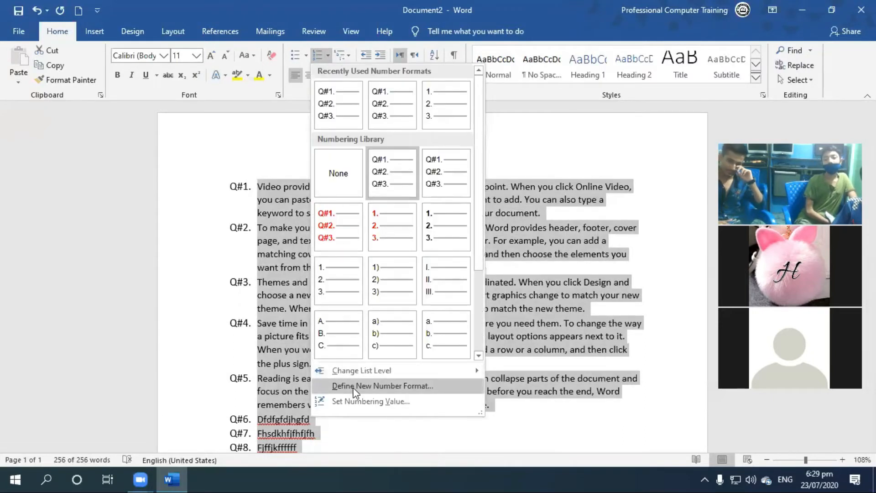
{"action": "left_click", "coordinate": [356, 387]}
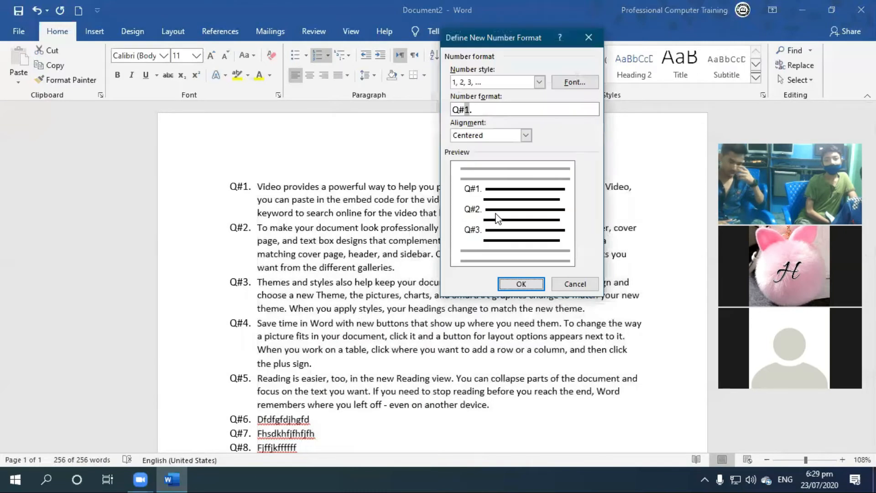
{"action": "left_click", "coordinate": [526, 135]}
{"action": "left_click", "coordinate": [495, 163]}
{"action": "left_click", "coordinate": [521, 284]}
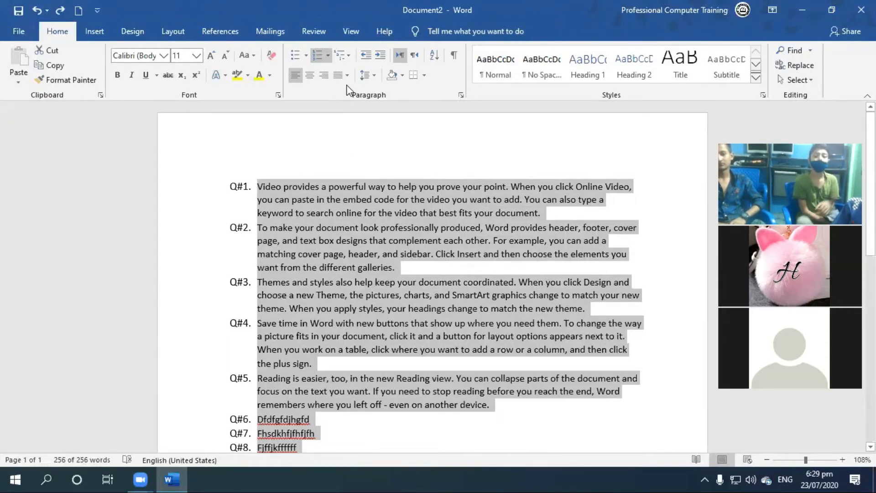
Review and confirm the "Q#1." number format, and switch the selected list to the plain 1. 2. 3. numbering.
{"action": "left_click", "coordinate": [327, 56]}
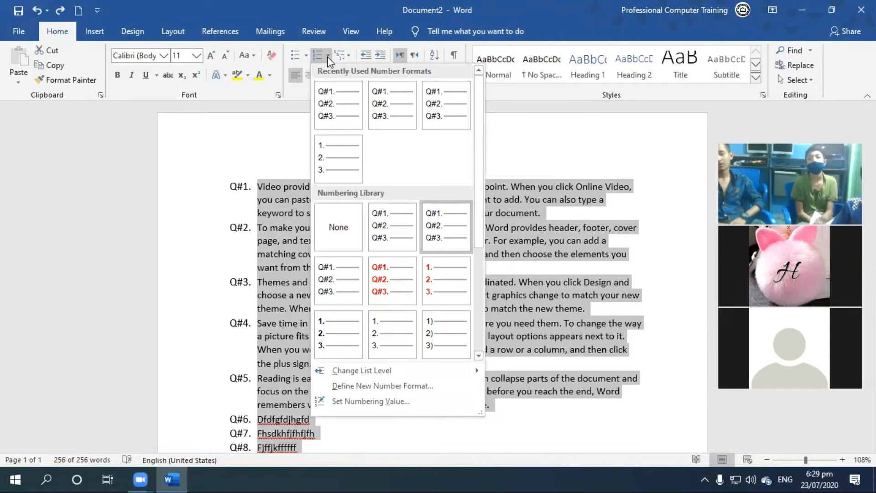
{"action": "left_click", "coordinate": [408, 387]}
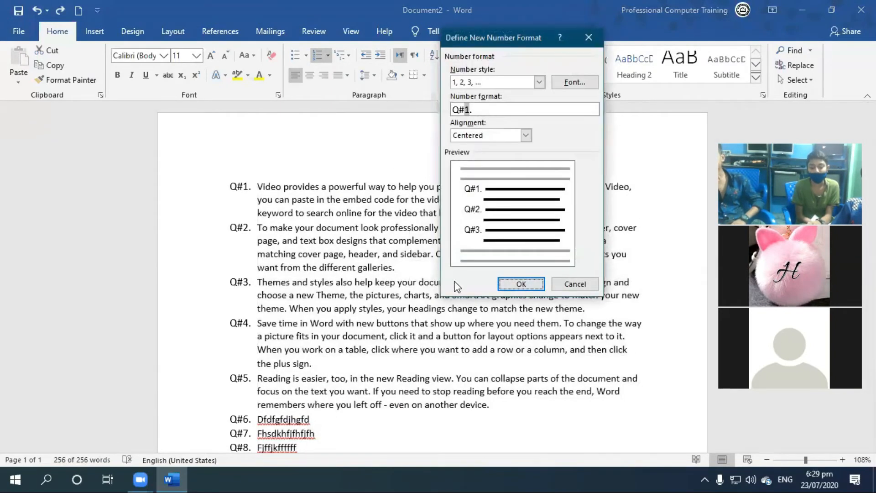
{"action": "left_click", "coordinate": [465, 110]}
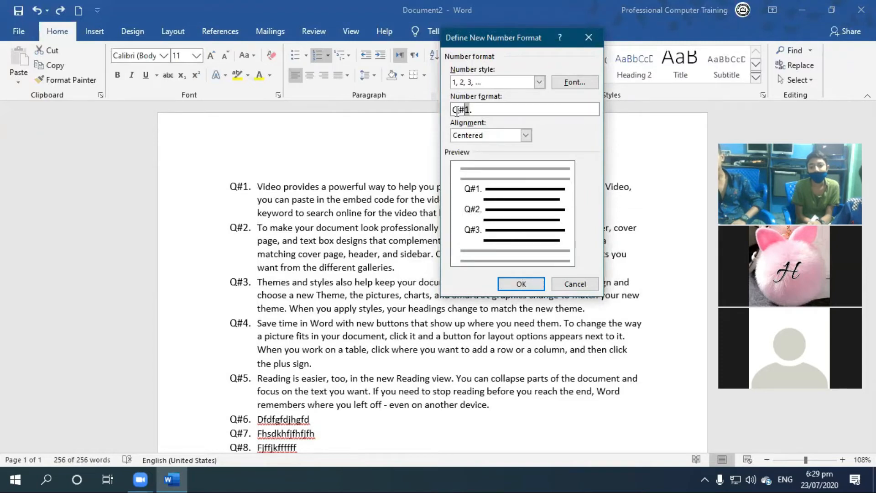
{"action": "left_click", "coordinate": [529, 284]}
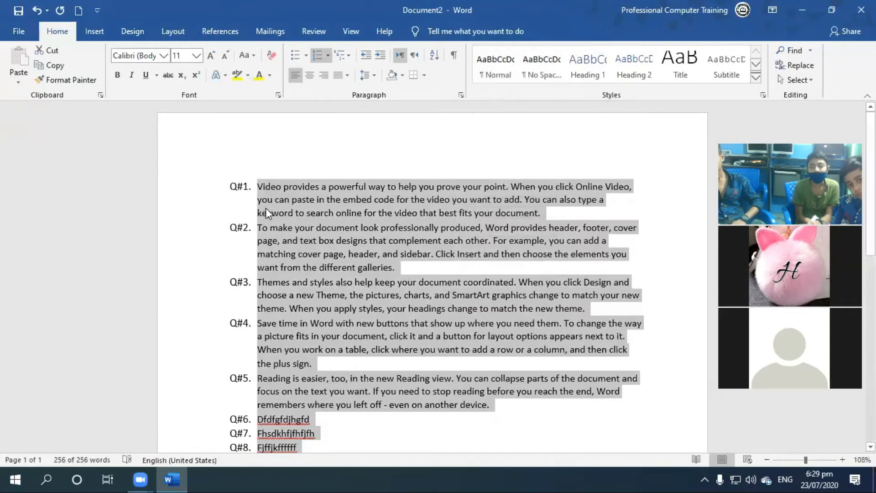
{"action": "left_click", "coordinate": [327, 55]}
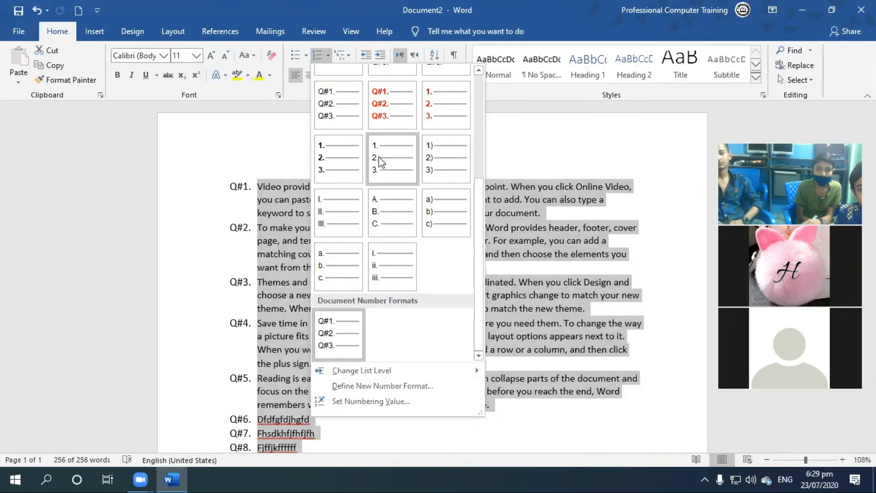
{"action": "left_click", "coordinate": [383, 164]}
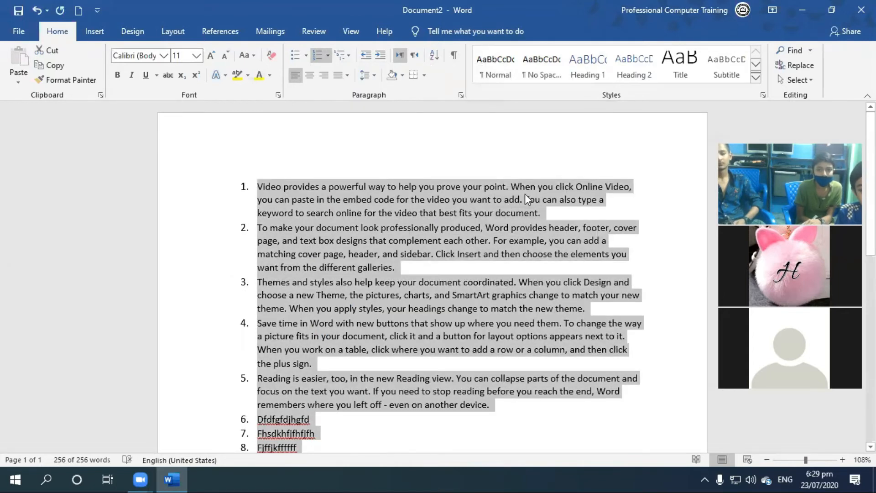
Delete the numbered list and generate ten paragraphs of sample text with =rand(10).
{"action": "key", "text": "Delete"}
{"action": "type", "text": "=rand"}
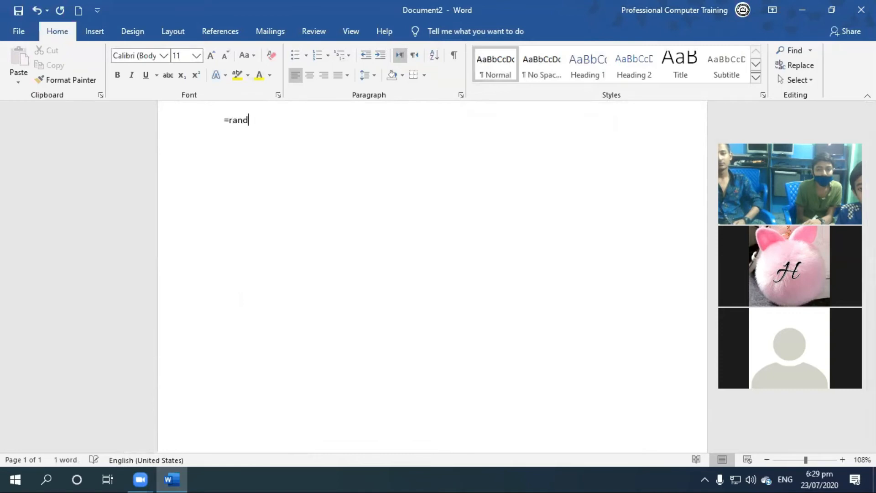
{"action": "type", "text": "(10)"}
{"action": "key", "text": "Return"}
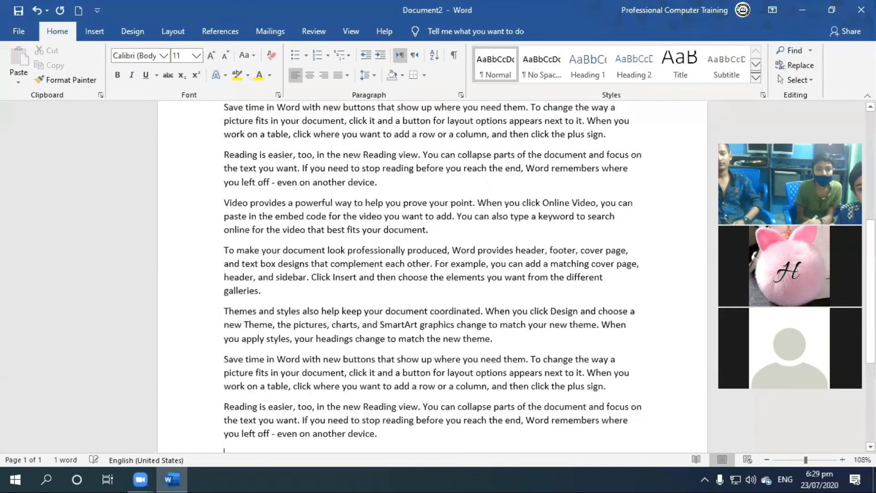
Number the first four paragraphs with the plain 1. 2. 3. format from the numbering library.
{"action": "scroll", "coordinate": [418, 209], "scroll_direction": "up", "scroll_amount": 3}
{"action": "scroll", "coordinate": [424, 200], "scroll_direction": "up", "scroll_amount": 2}
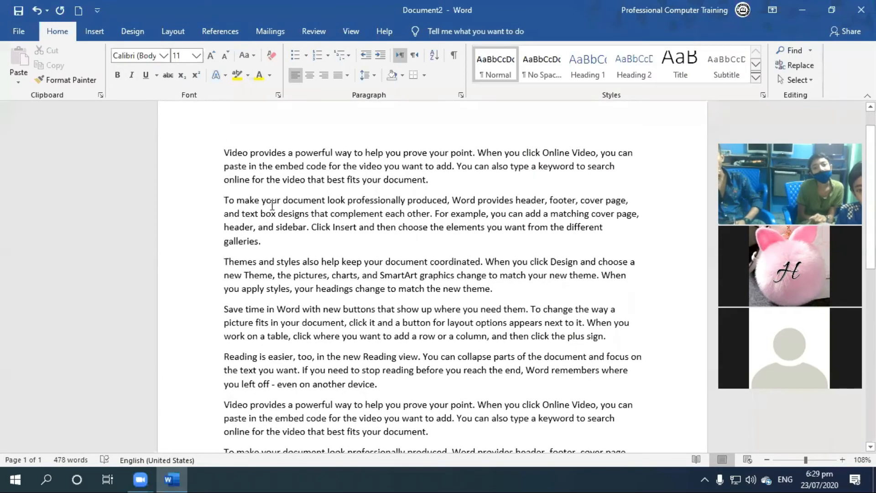
{"action": "left_click_drag", "start_coordinate": [221, 151], "coordinate": [619, 338]}
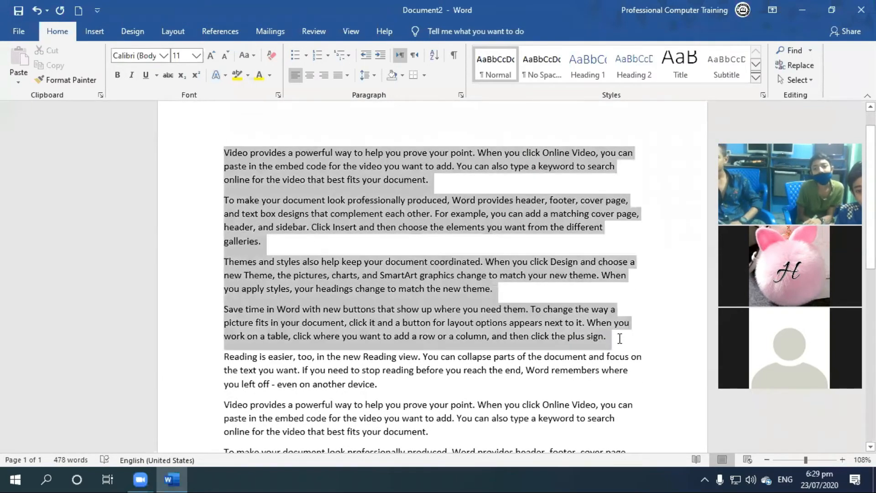
{"action": "left_click", "coordinate": [327, 56]}
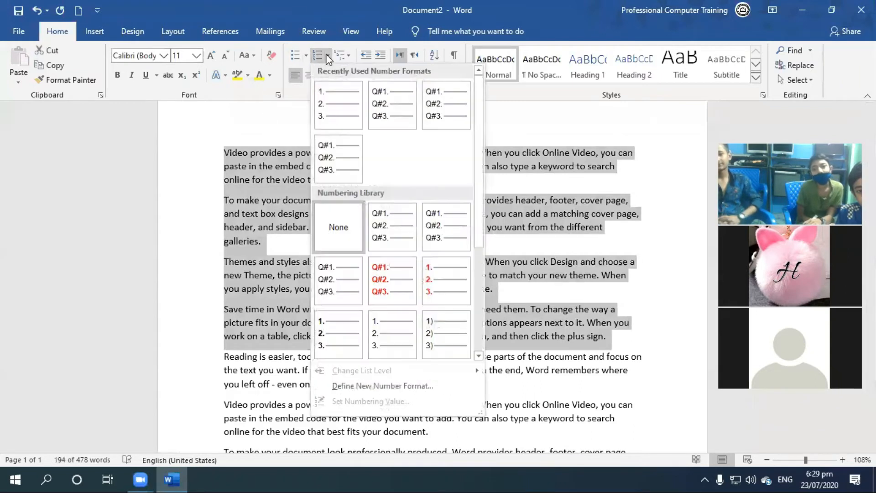
{"action": "left_click", "coordinate": [383, 339]}
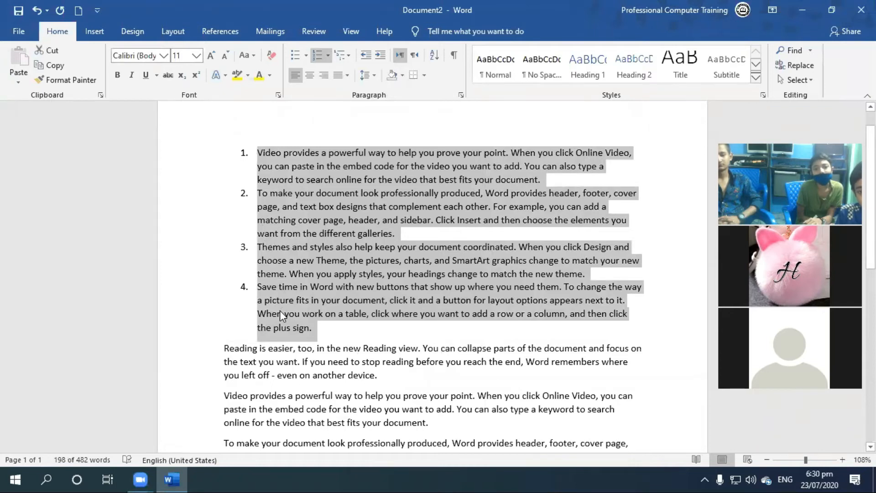
{"action": "left_click", "coordinate": [397, 199]}
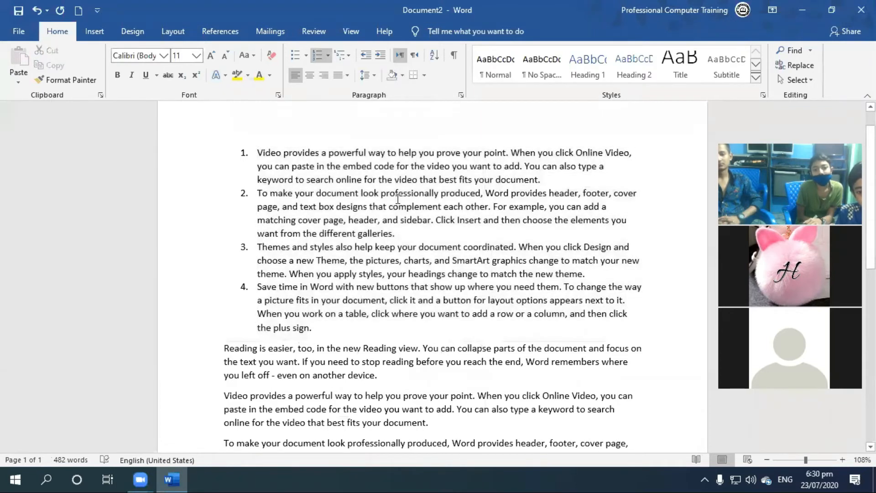
Apply the plain 1. 2. 3. numbering to the last four paragraphs, leaving the two paragraphs between the lists unnumbered.
{"action": "scroll", "coordinate": [397, 198], "scroll_direction": "down", "scroll_amount": 3}
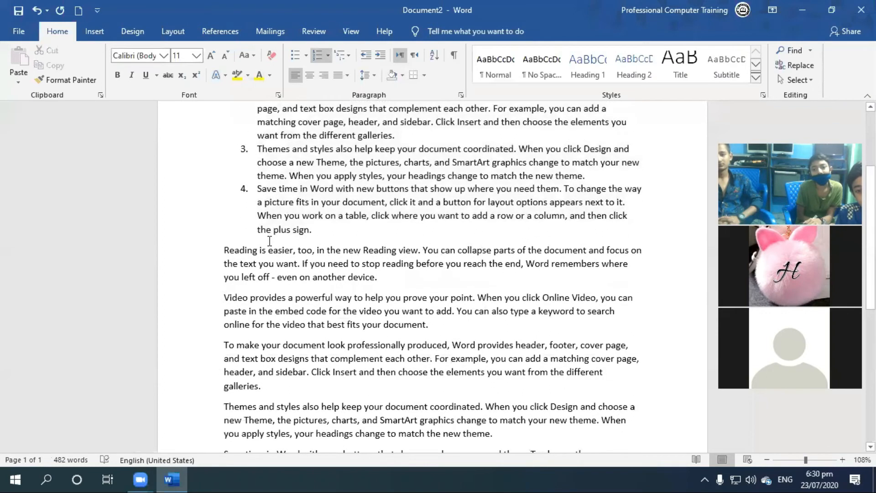
{"action": "left_click_drag", "start_coordinate": [218, 354], "coordinate": [439, 425]}
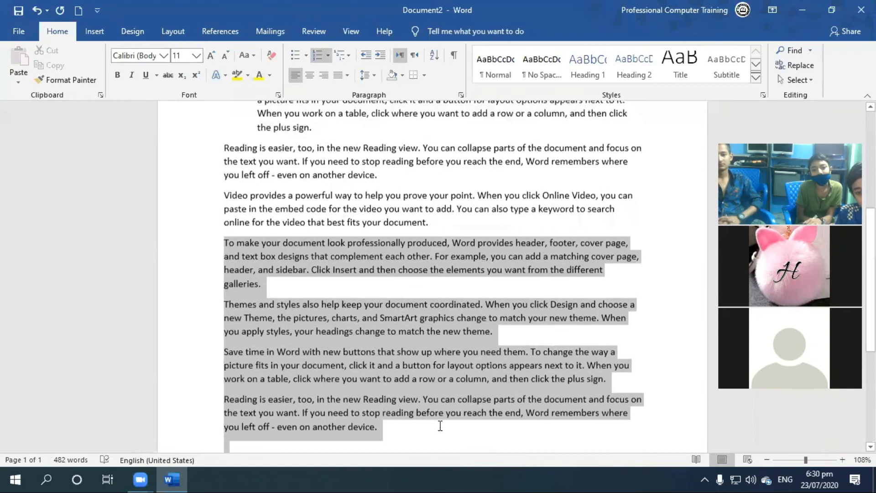
{"action": "left_click", "coordinate": [329, 52]}
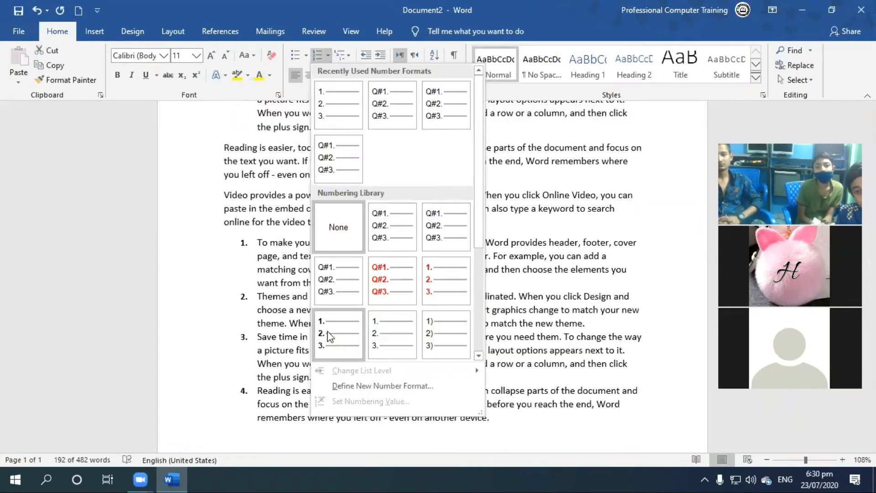
{"action": "left_click", "coordinate": [372, 336]}
{"action": "left_click", "coordinate": [344, 313]}
Set the numbering value of the second numbered list so that it starts a new list at 5.
{"action": "scroll", "coordinate": [344, 313], "scroll_direction": "up", "scroll_amount": 3}
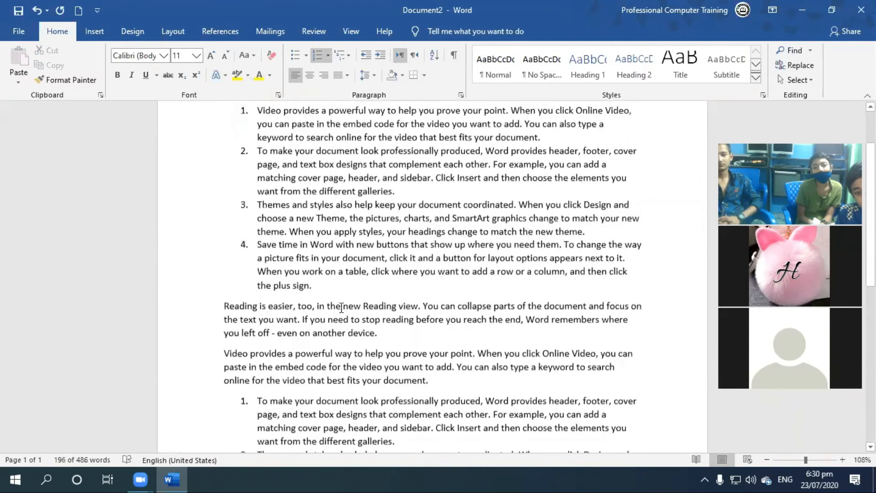
{"action": "scroll", "coordinate": [238, 286], "scroll_direction": "up", "scroll_amount": 1}
{"action": "scroll", "coordinate": [405, 366], "scroll_direction": "down", "scroll_amount": 4}
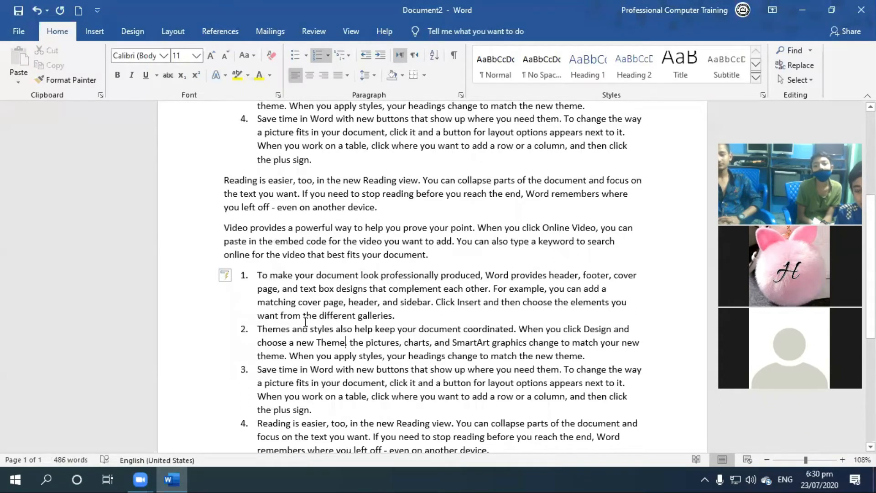
{"action": "scroll", "coordinate": [305, 322], "scroll_direction": "up", "scroll_amount": 1}
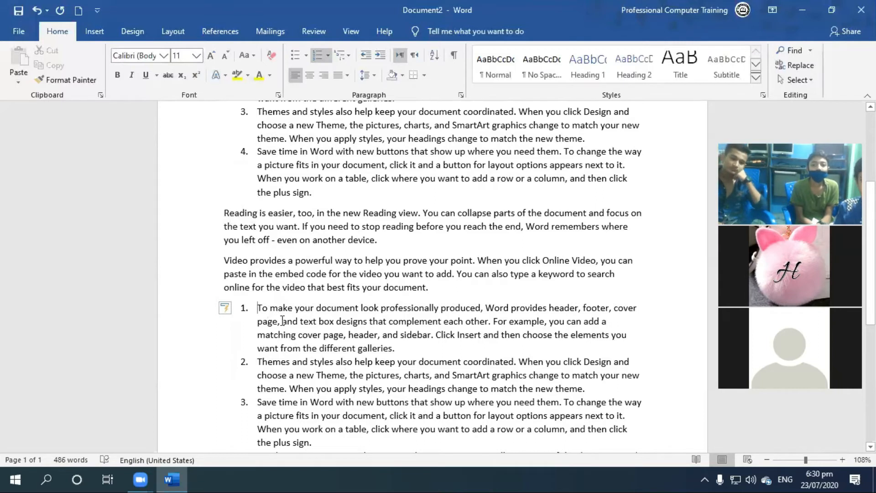
{"action": "scroll", "coordinate": [380, 309], "scroll_direction": "down", "scroll_amount": 2}
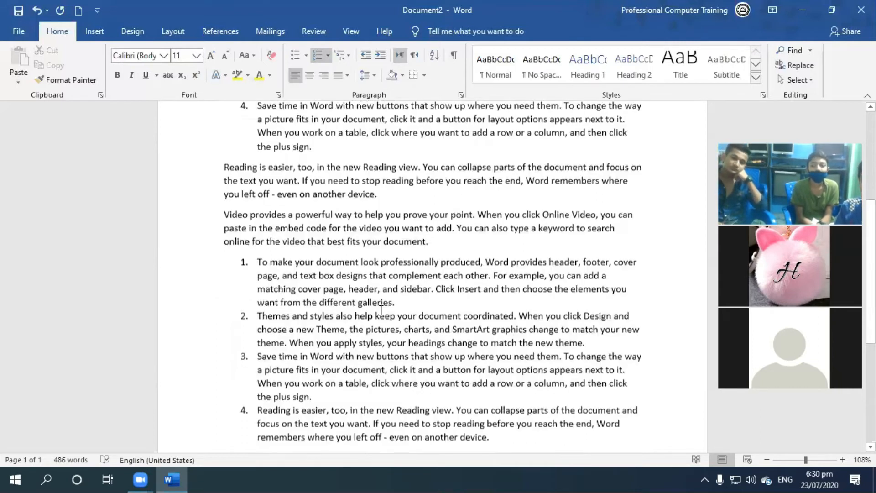
{"action": "left_click_drag", "start_coordinate": [528, 416], "coordinate": [245, 248]}
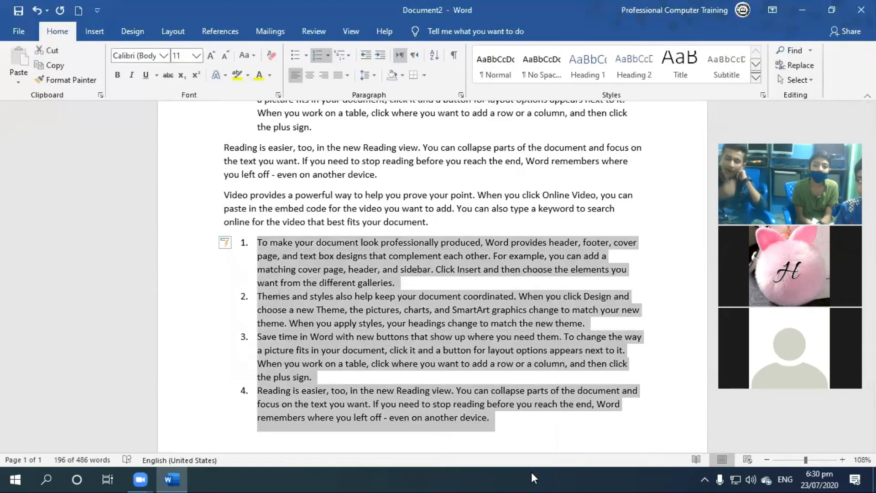
{"action": "left_click", "coordinate": [329, 54]}
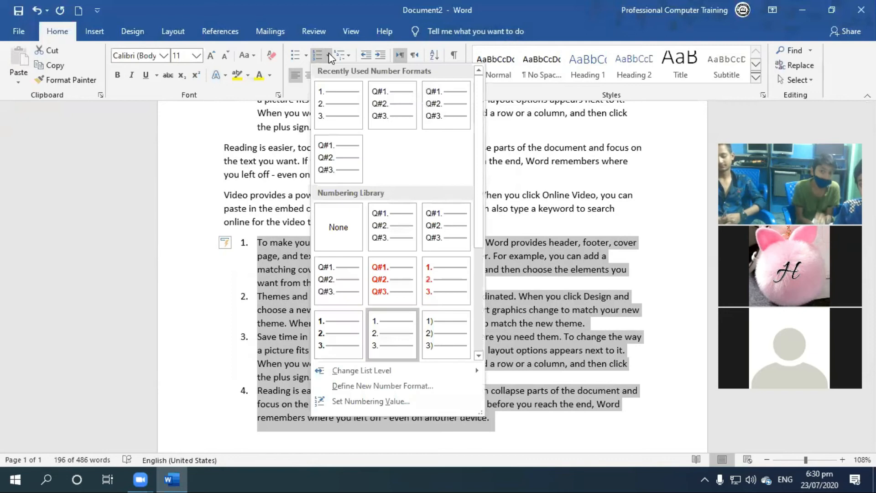
{"action": "left_click", "coordinate": [370, 402]}
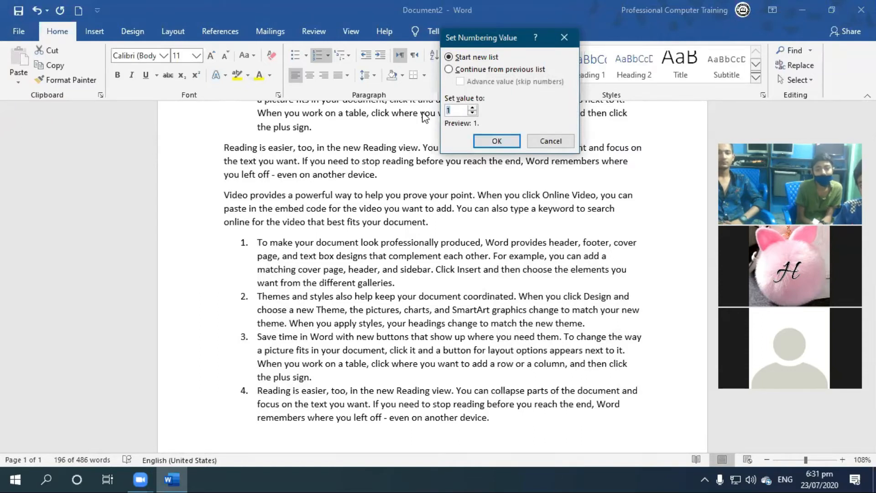
{"action": "left_click", "coordinate": [472, 108]}
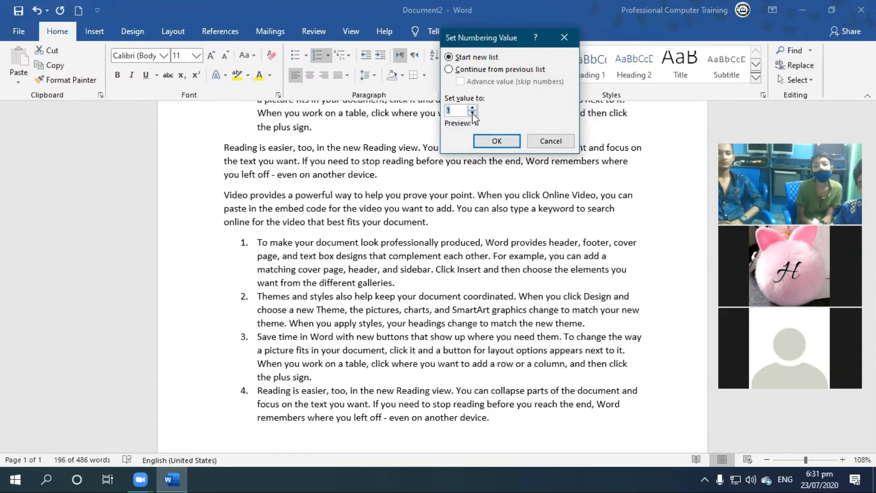
{"action": "type", "text": "4"}
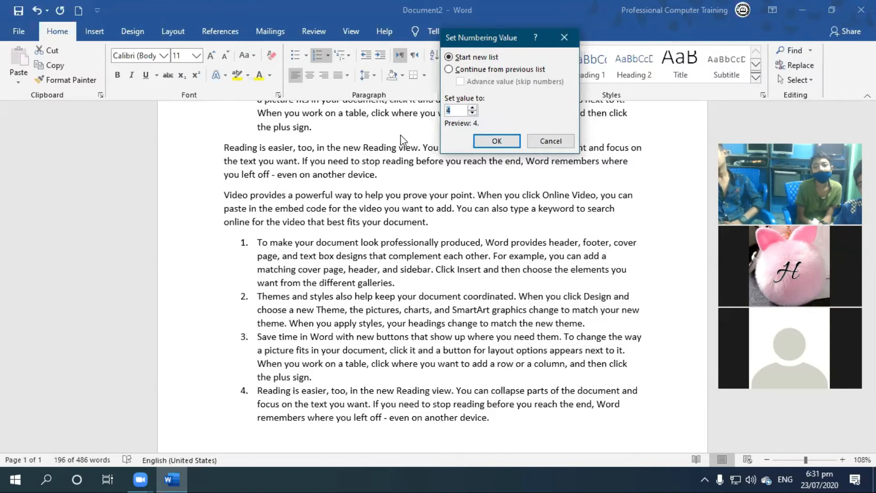
{"action": "left_click", "coordinate": [502, 141]}
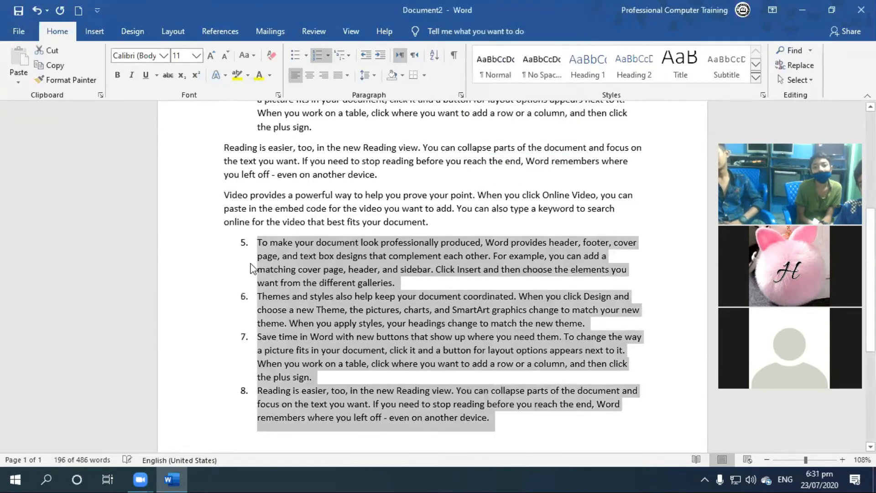
{"action": "left_click", "coordinate": [409, 336]}
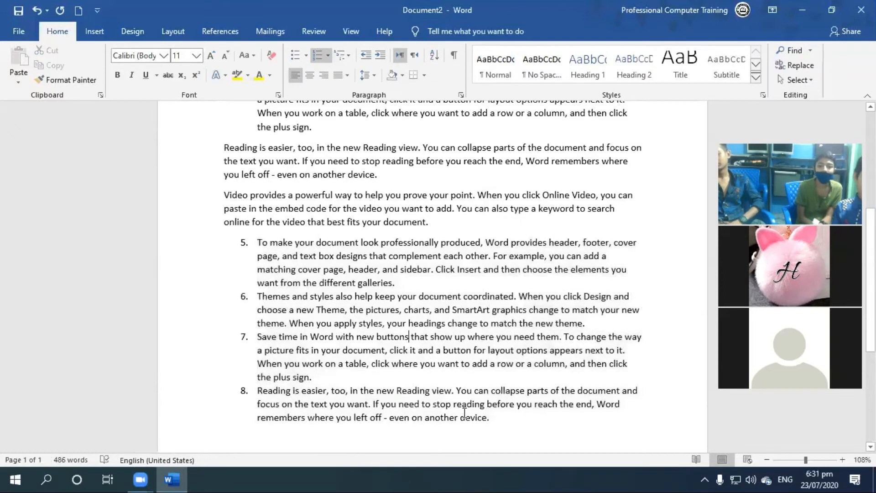
Reset the second numbered list's starting value to 1.
{"action": "left_click_drag", "start_coordinate": [530, 416], "coordinate": [245, 242]}
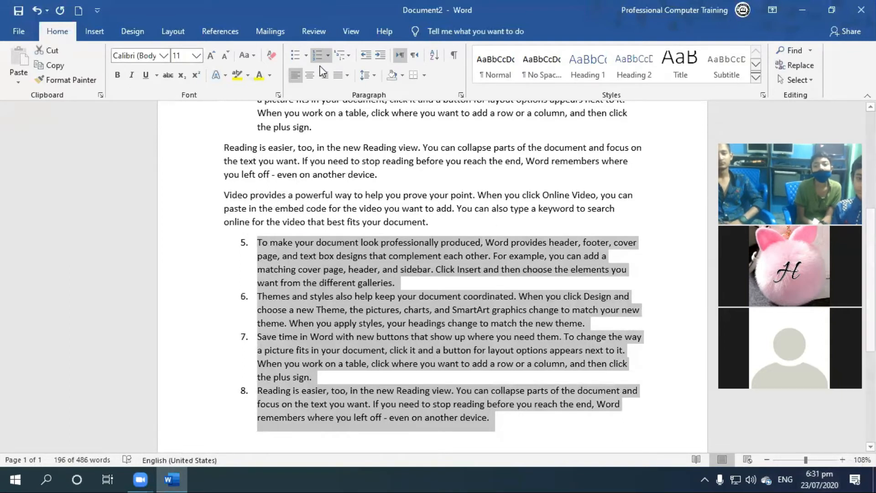
{"action": "left_click", "coordinate": [327, 55]}
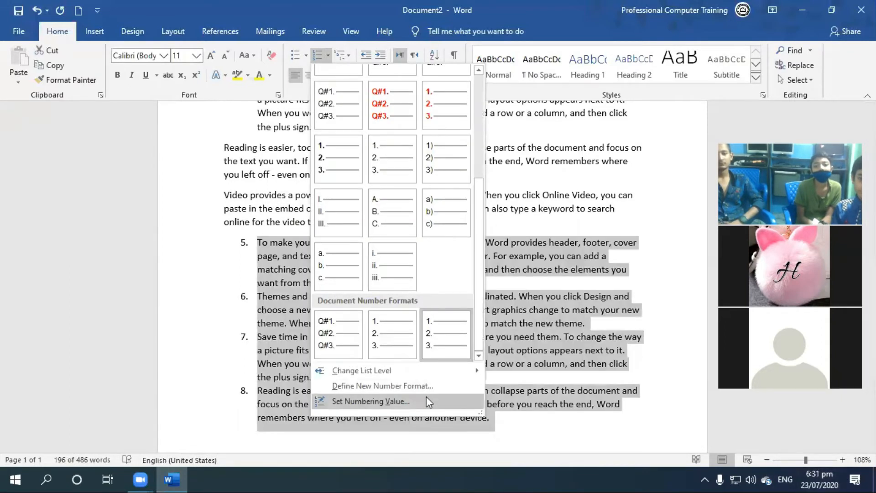
{"action": "left_click", "coordinate": [370, 401]}
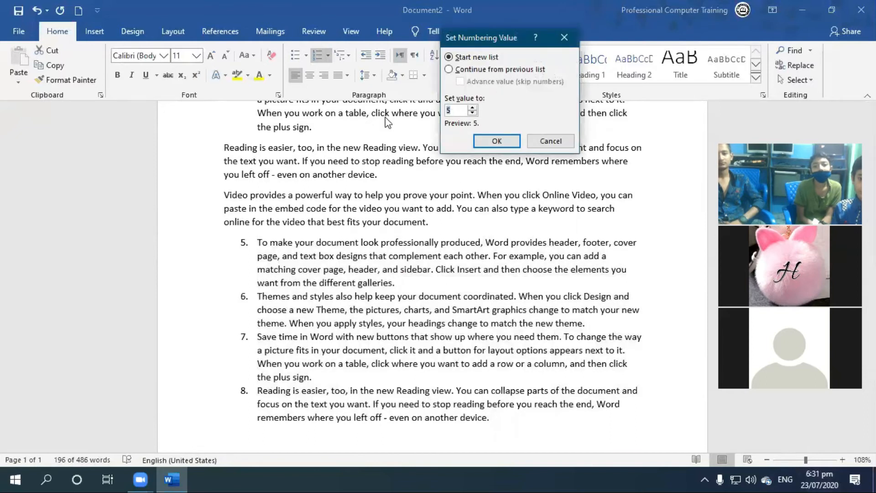
{"action": "type", "text": "1"}
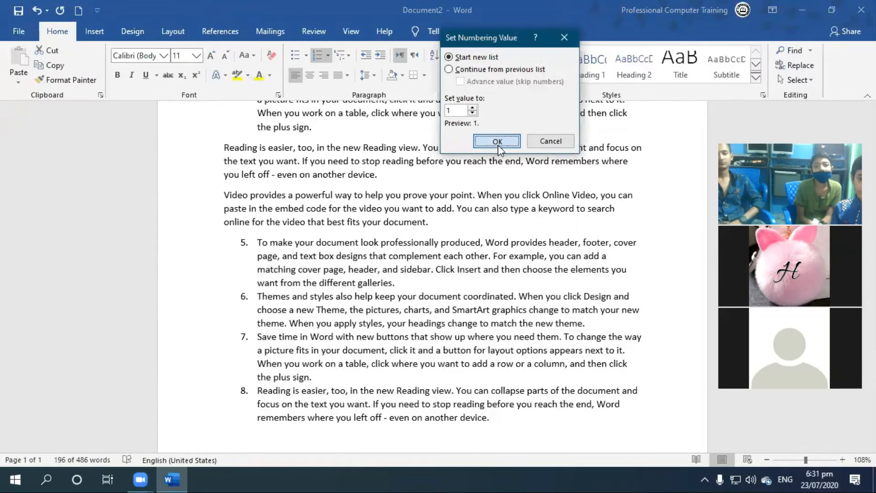
{"action": "left_click", "coordinate": [497, 144]}
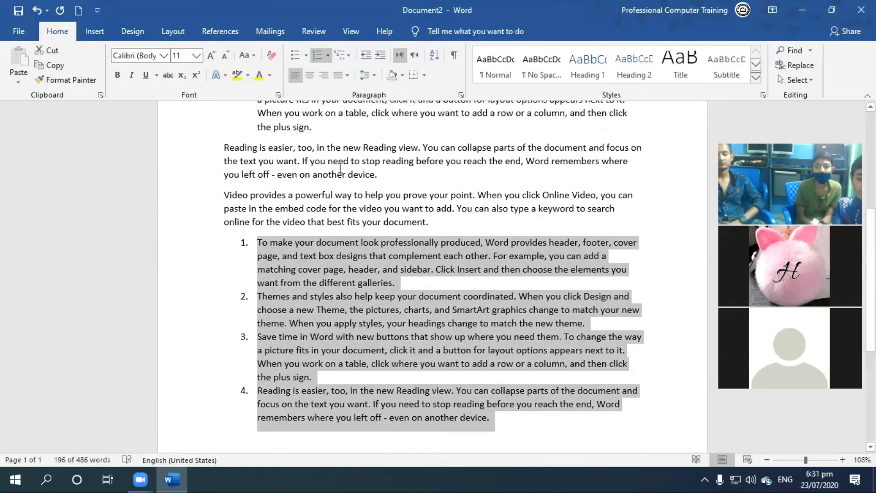
Delete the whole document's text and write "Pakistan Zindabad" in its place.
{"action": "key", "text": "ctrl+a"}
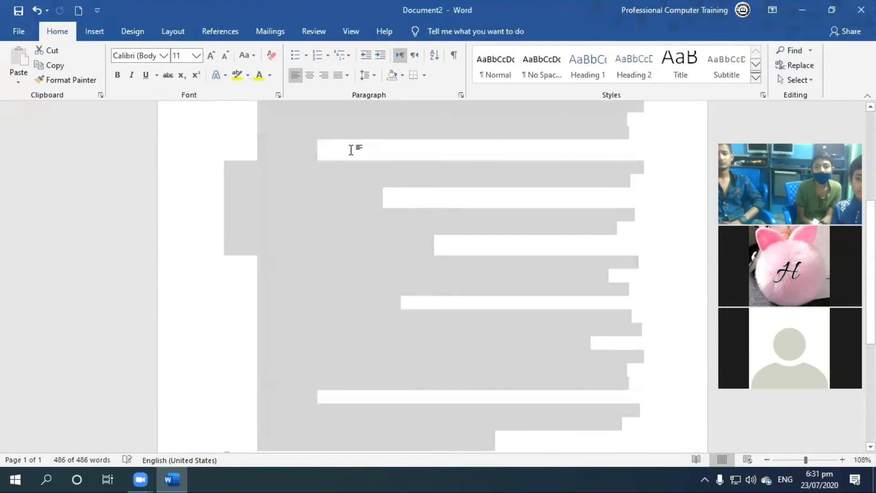
{"action": "key", "text": "Delete"}
{"action": "type", "text": "Pa"}
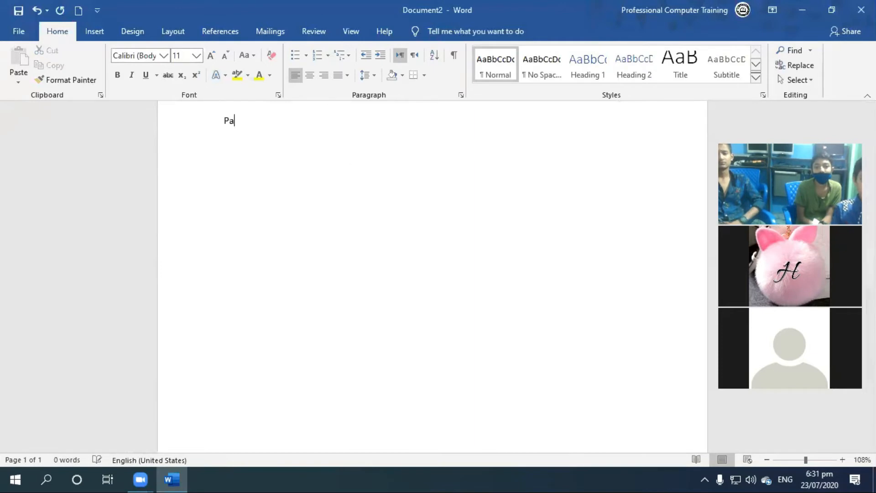
{"action": "type", "text": "iistan Zindabad"}
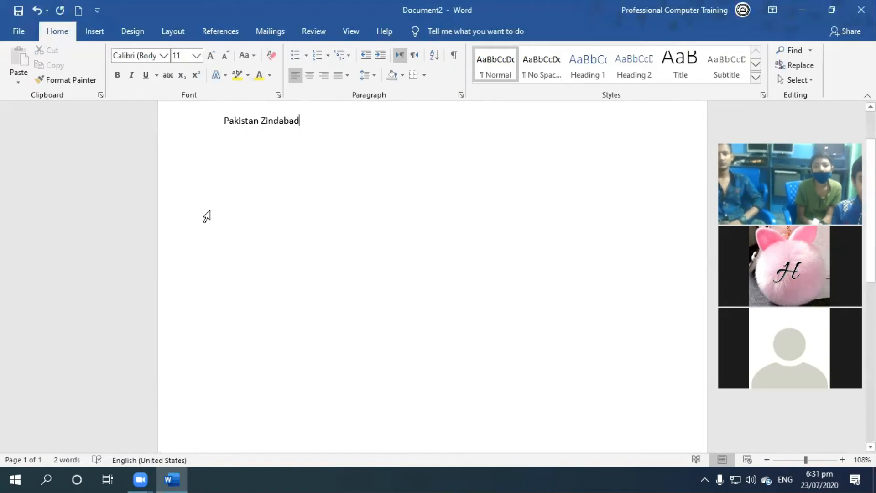
{"action": "scroll", "coordinate": [206, 217], "scroll_direction": "up", "scroll_amount": 2}
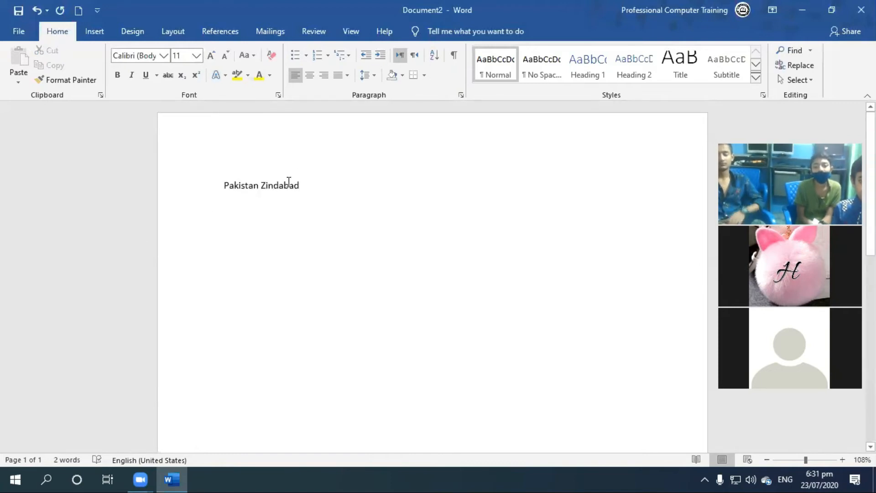
Try right and centre alignment on the "Pakistan Zindabad" line, and return it to left alignment.
{"action": "left_click", "coordinate": [224, 184]}
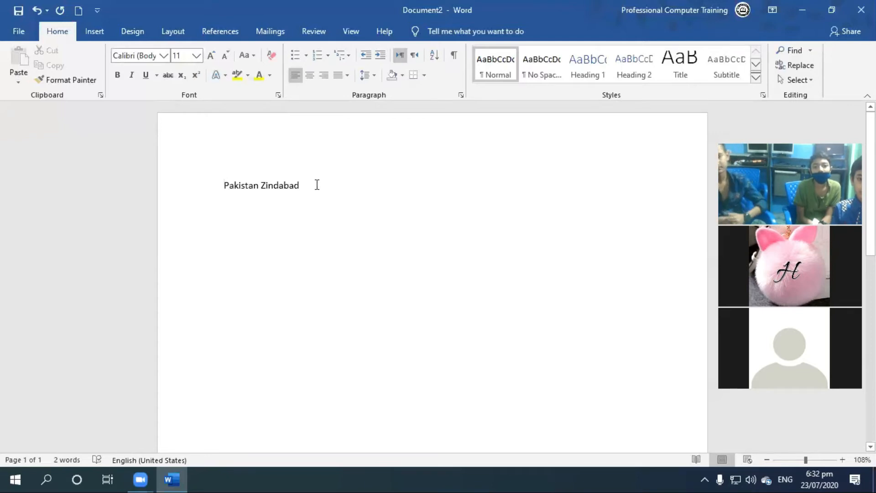
{"action": "left_click", "coordinate": [205, 189]}
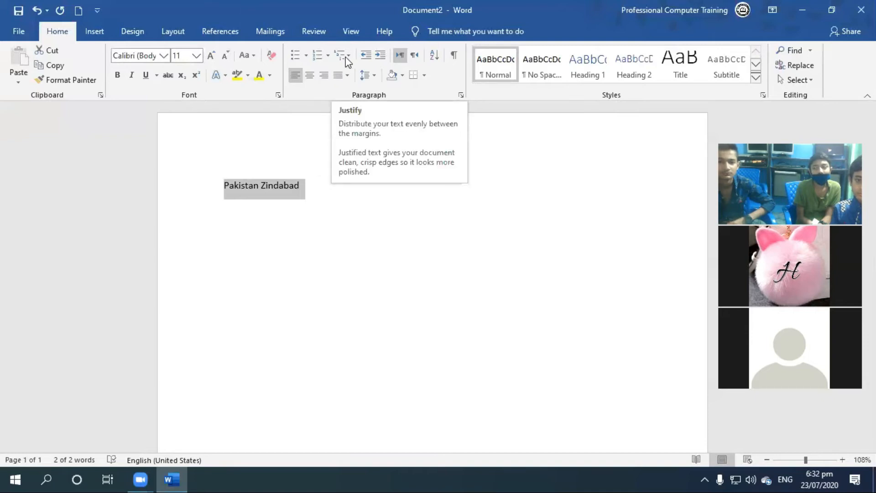
{"action": "left_click", "coordinate": [323, 76]}
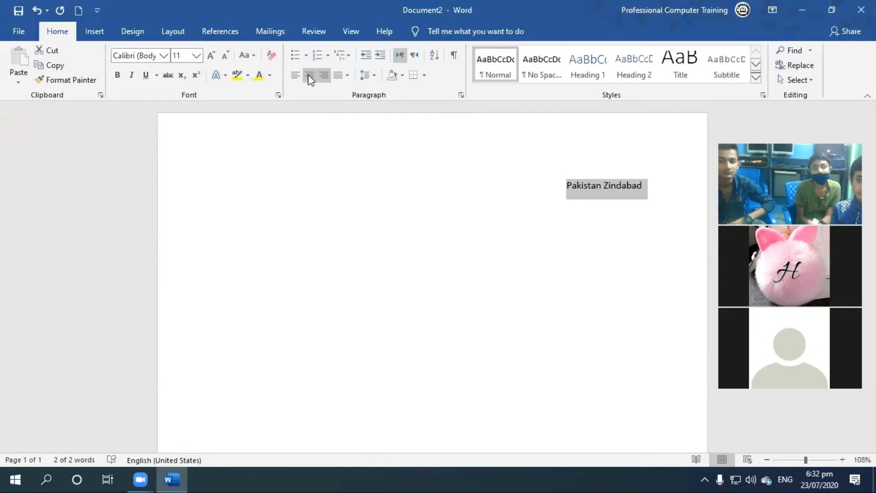
{"action": "left_click", "coordinate": [308, 75]}
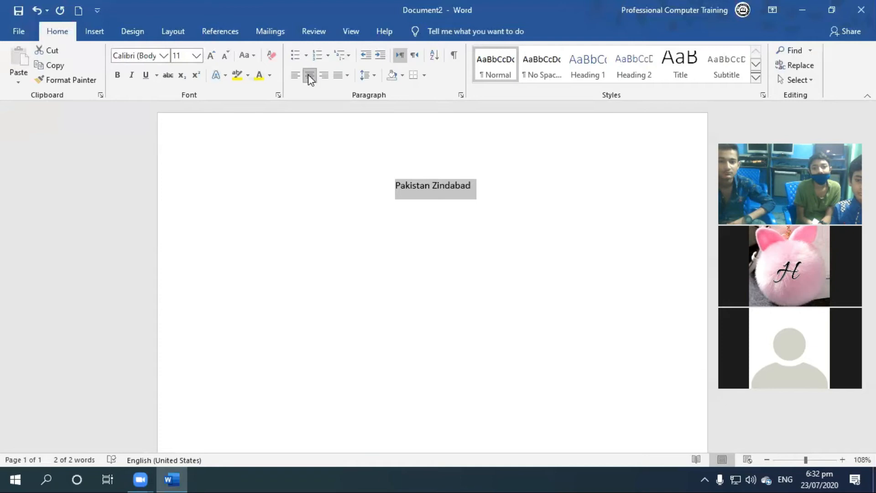
{"action": "left_click", "coordinate": [296, 75]}
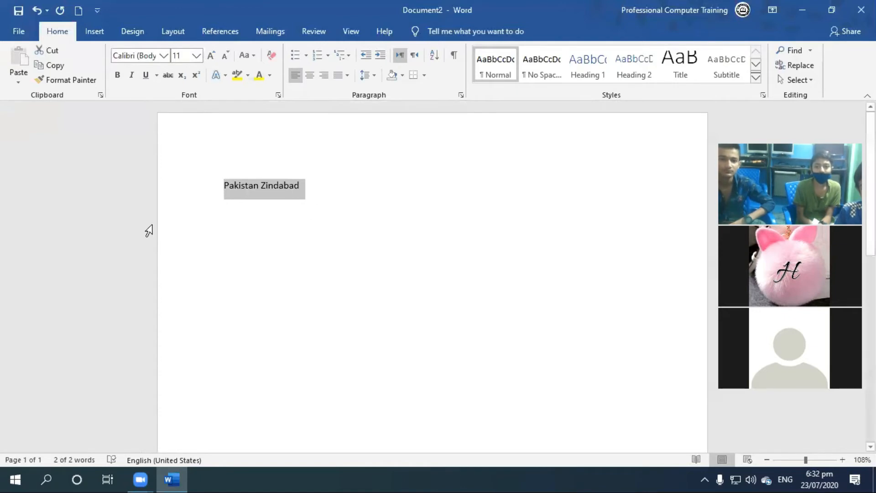
Replace the "Pakistan Zindabad" line with sample paragraphs generated by =rand().
{"action": "type", "text": "="}
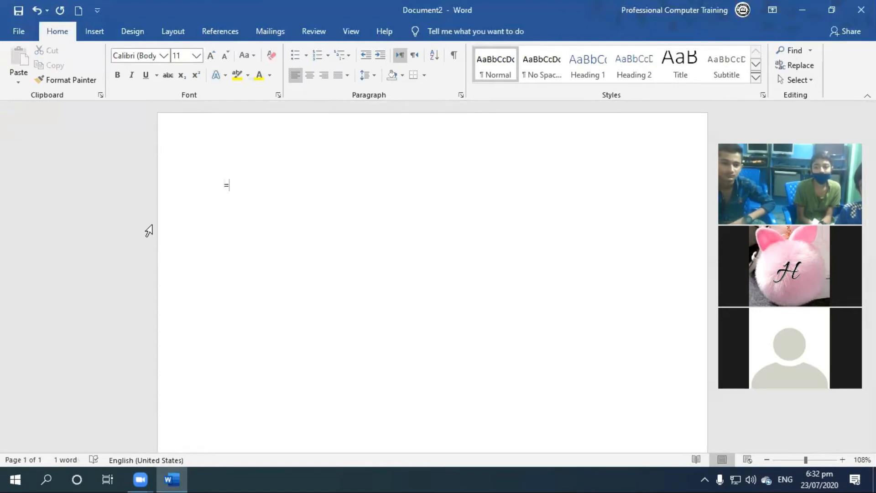
{"action": "type", "text": "rand()"}
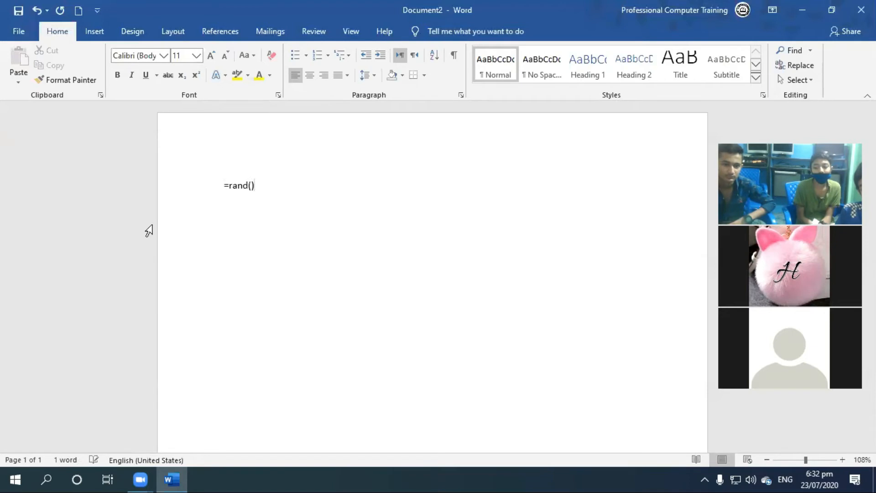
{"action": "key", "text": "Return"}
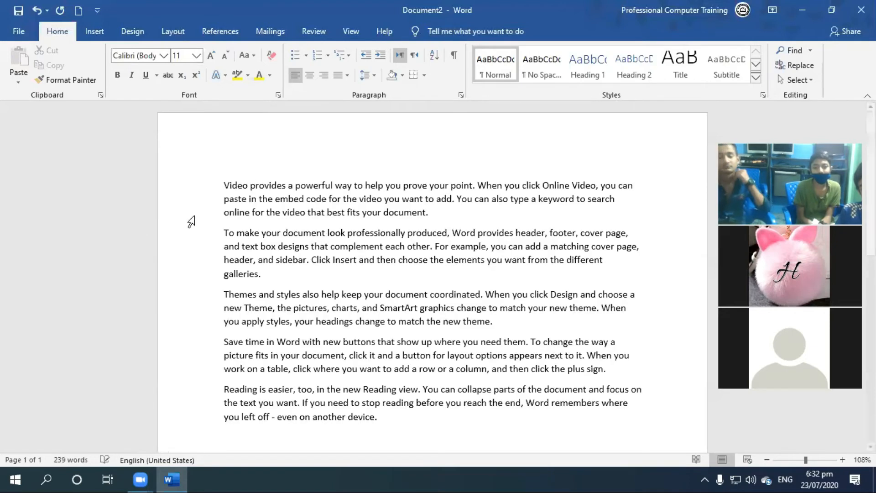
Justify all five sample paragraphs so their text spreads evenly between both margins.
{"action": "scroll", "coordinate": [497, 303], "scroll_direction": "down", "scroll_amount": 1}
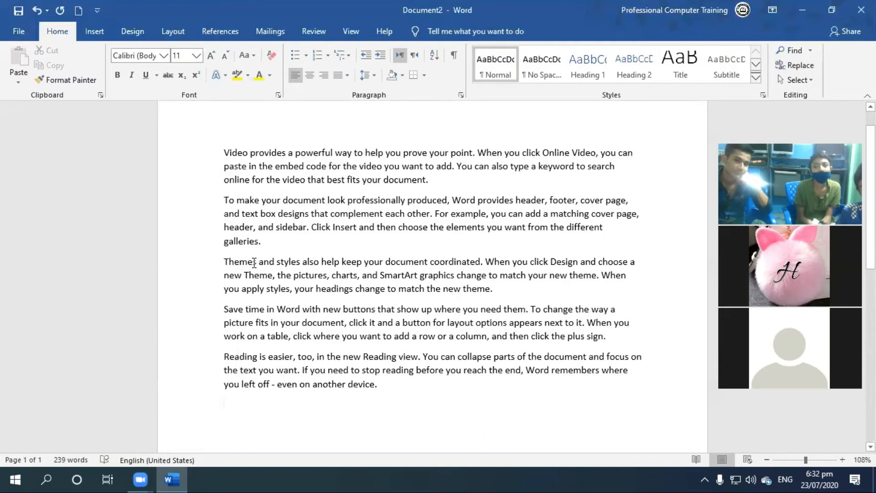
{"action": "left_click", "coordinate": [637, 152]}
{"action": "left_click", "coordinate": [620, 166]}
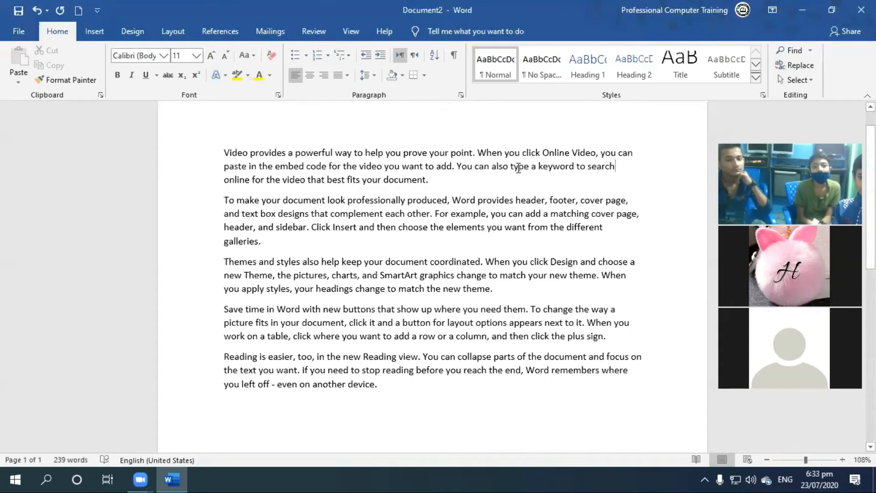
{"action": "left_click_drag", "start_coordinate": [223, 148], "coordinate": [538, 387]}
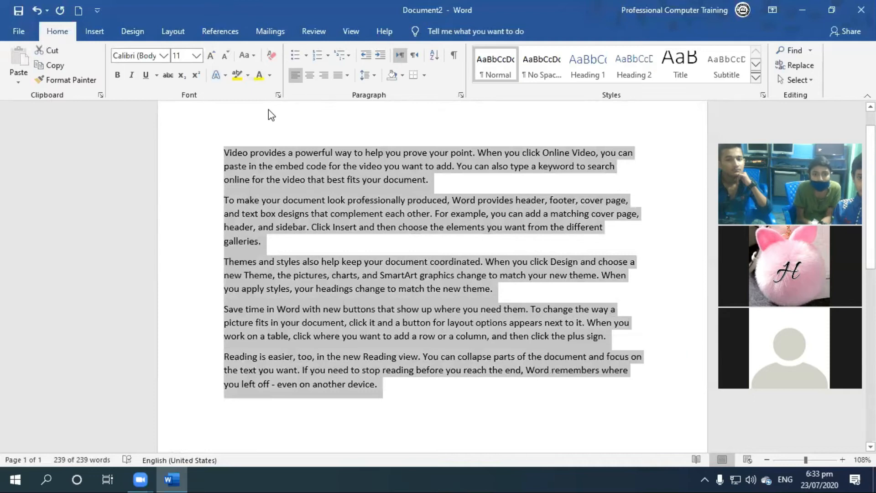
{"action": "left_click", "coordinate": [337, 81]}
{"action": "left_click", "coordinate": [347, 90]}
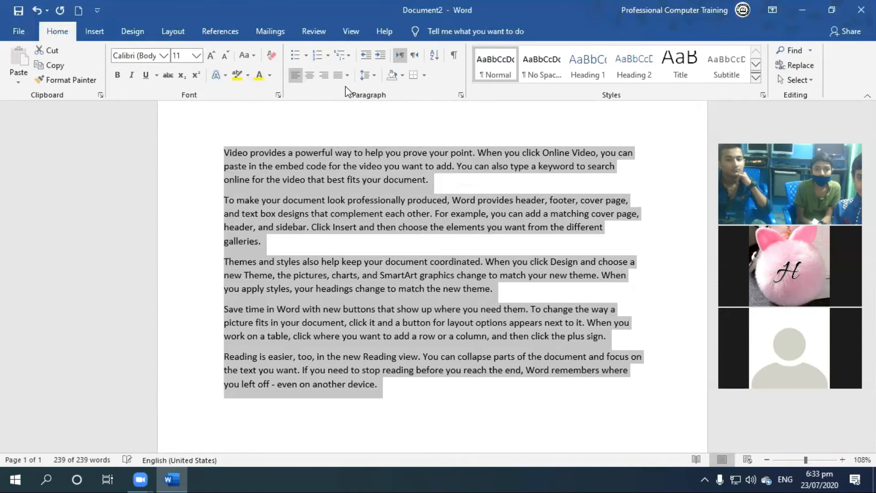
{"action": "left_click", "coordinate": [572, 182]}
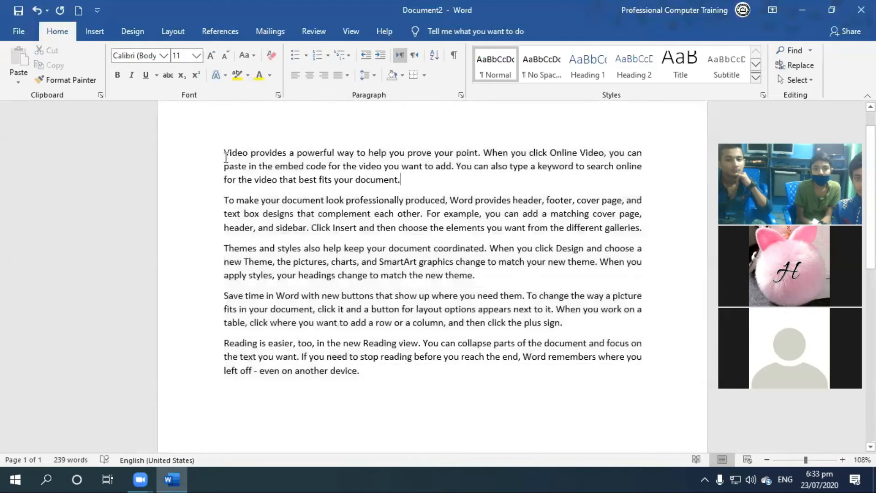
{"action": "left_click", "coordinate": [644, 163]}
{"action": "left_click", "coordinate": [224, 177]}
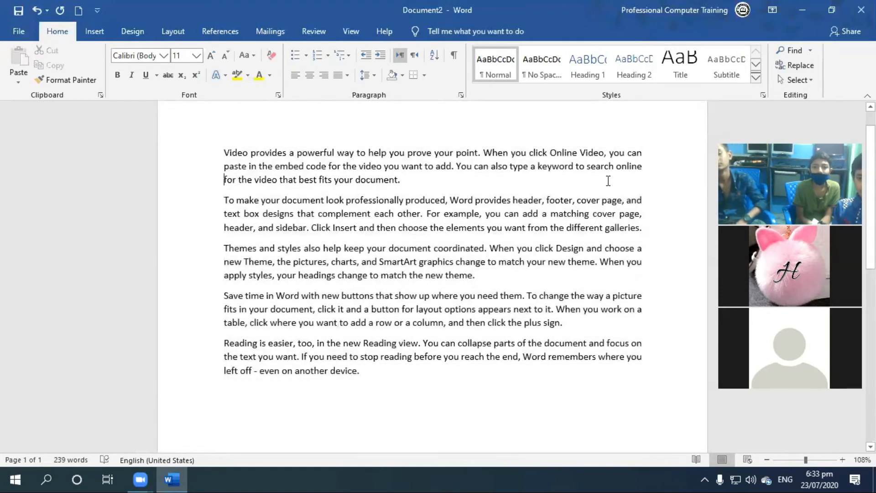
{"action": "left_click_drag", "start_coordinate": [401, 180], "coordinate": [223, 182]}
{"action": "left_click", "coordinate": [629, 183]}
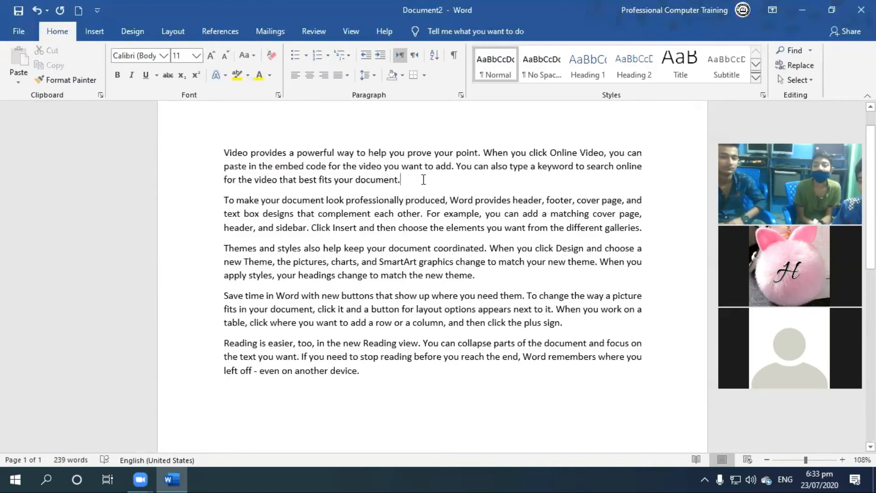
Insert wide runs of spaces before "best", "fits", "your" and "document" in the last line of the first paragraph.
{"action": "left_click", "coordinate": [355, 179]}
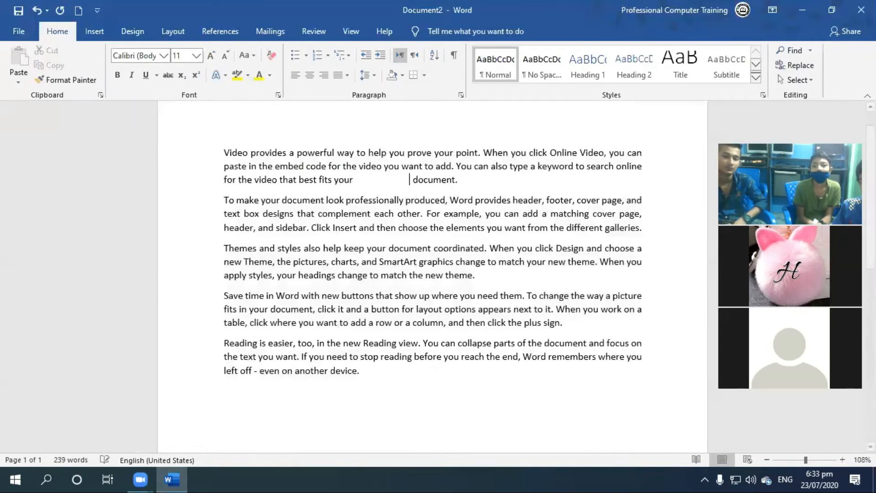
{"action": "left_click", "coordinate": [334, 179]}
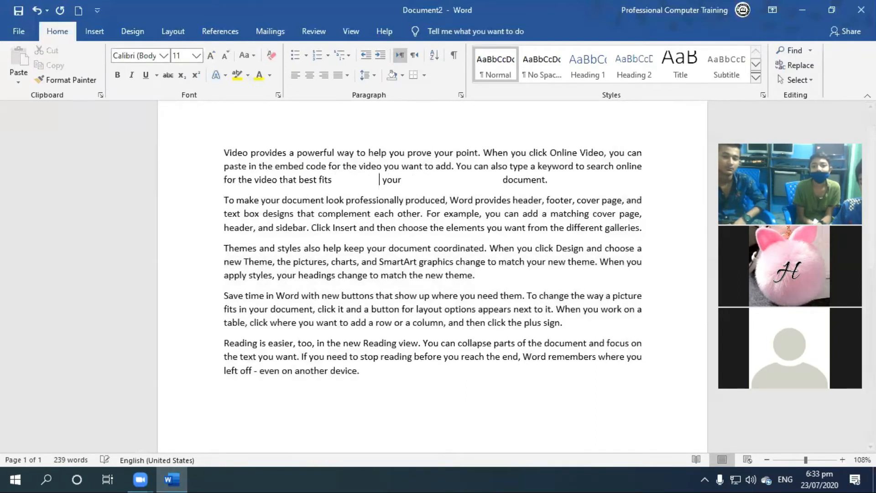
{"action": "left_click", "coordinate": [318, 180]}
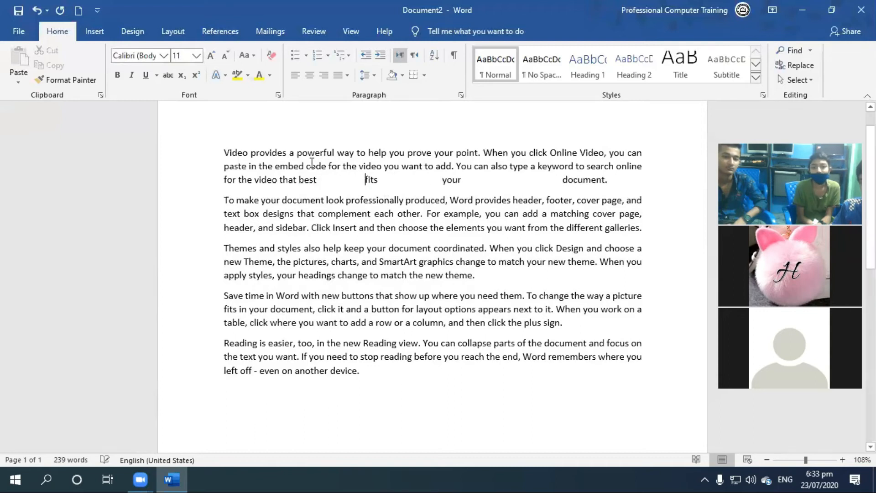
{"action": "left_click", "coordinate": [300, 180]}
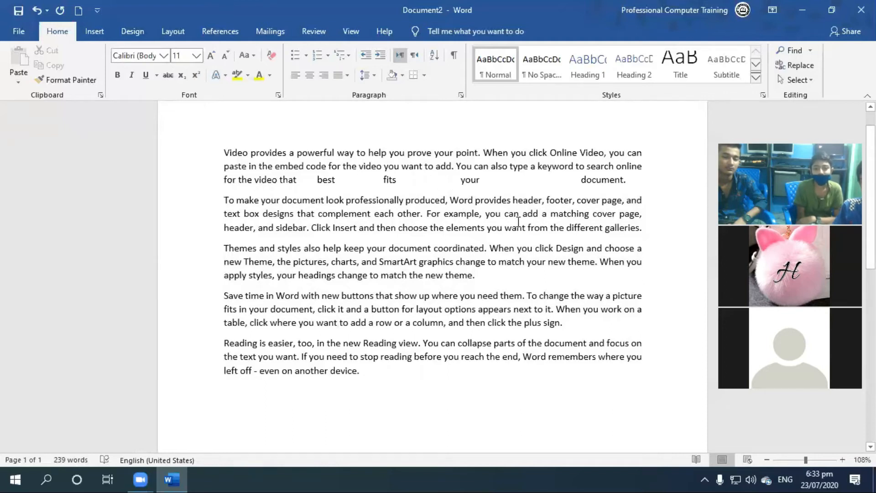
Undo the added spaces in the first paragraph and justify all the generated sample paragraphs again.
{"action": "key", "text": "ctrl+z"}
{"action": "key", "text": "ctrl+z"}
{"action": "key", "text": "ctrl+z"}
{"action": "key", "text": "ctrl+z"}
{"action": "key", "text": "ctrl+z"}
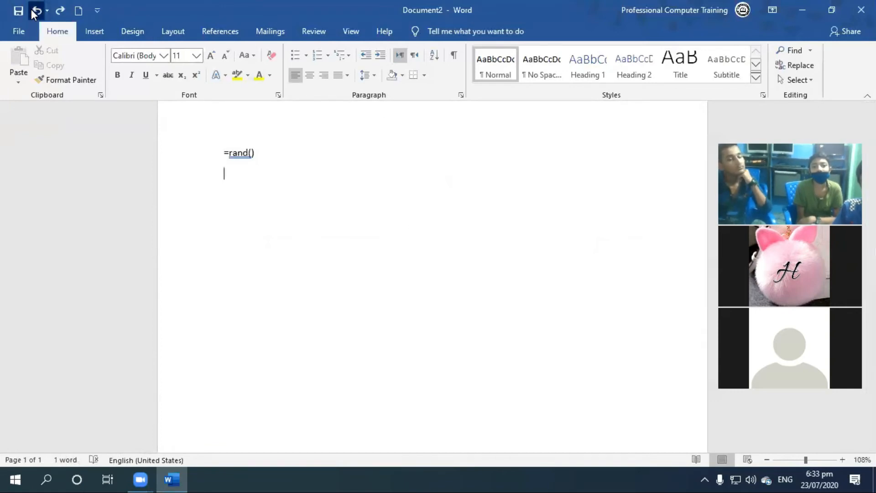
{"action": "left_click", "coordinate": [61, 11]}
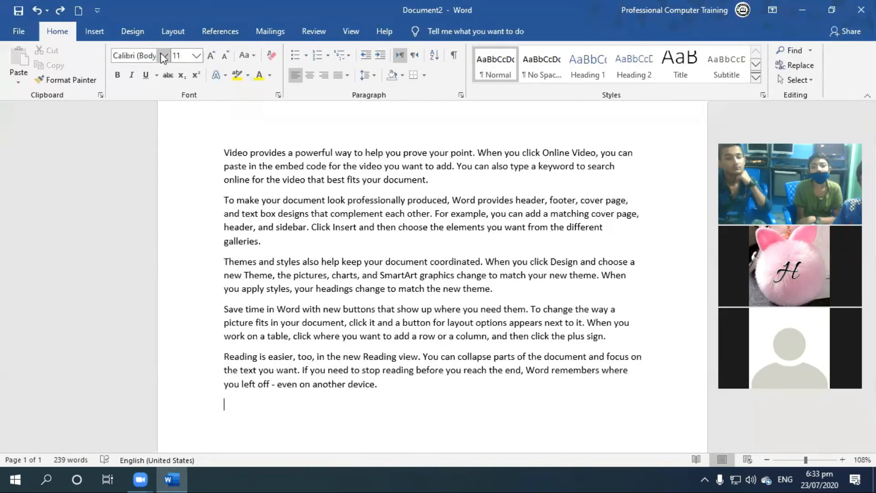
{"action": "key", "text": "ctrl+a"}
{"action": "key", "text": "ctrl+j"}
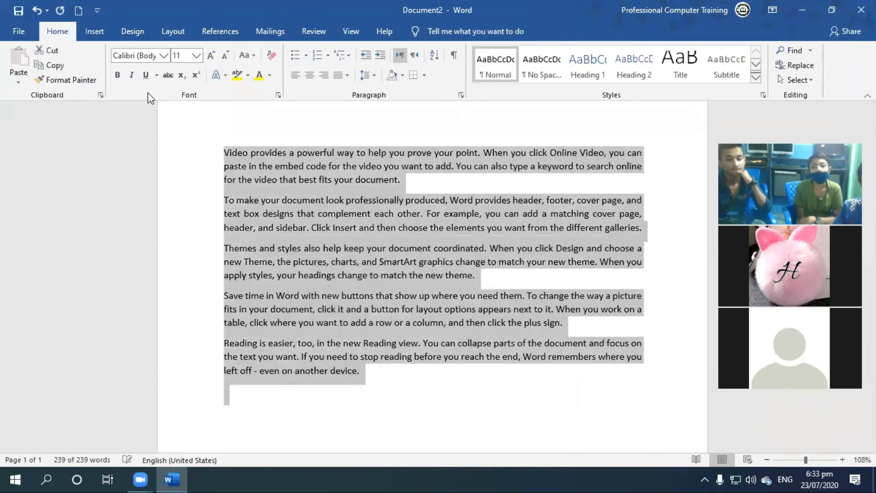
{"action": "left_click", "coordinate": [401, 181]}
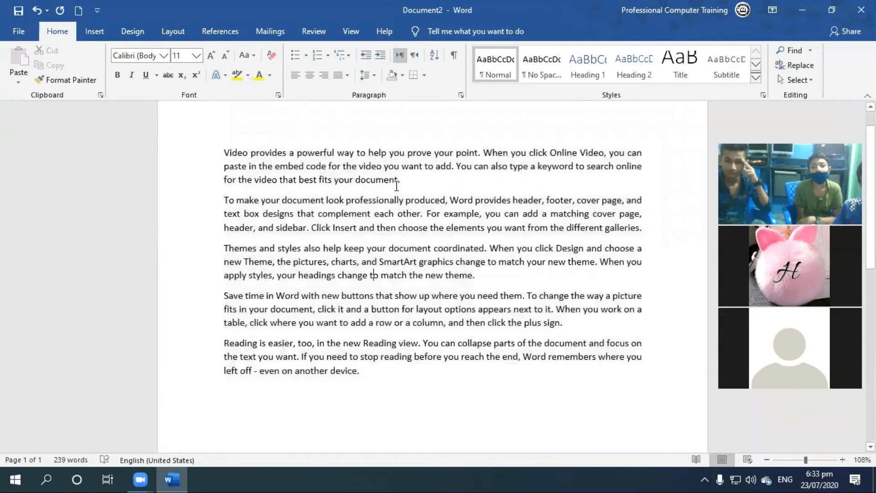
{"action": "left_click", "coordinate": [583, 193], "text": "shift"}
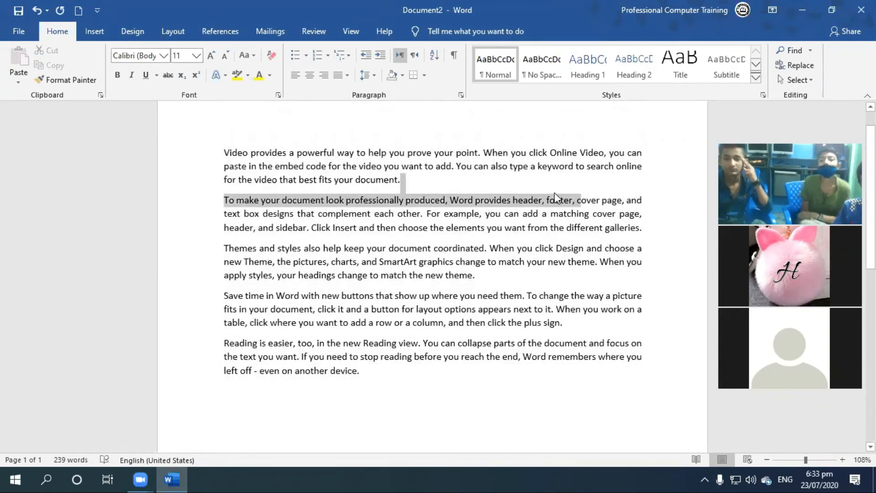
{"action": "key", "text": "Left"}
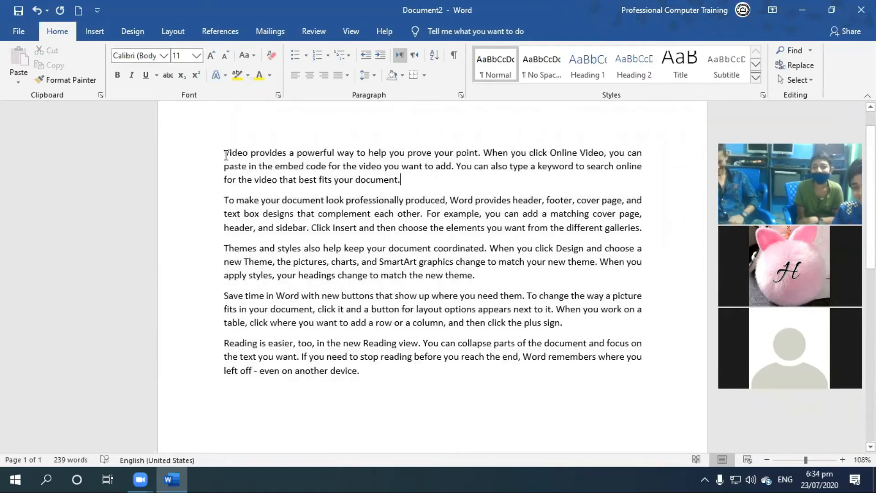
Select all five sample paragraphs and apply Justify Low alignment to them.
{"action": "left_click_drag", "start_coordinate": [224, 152], "coordinate": [502, 372]}
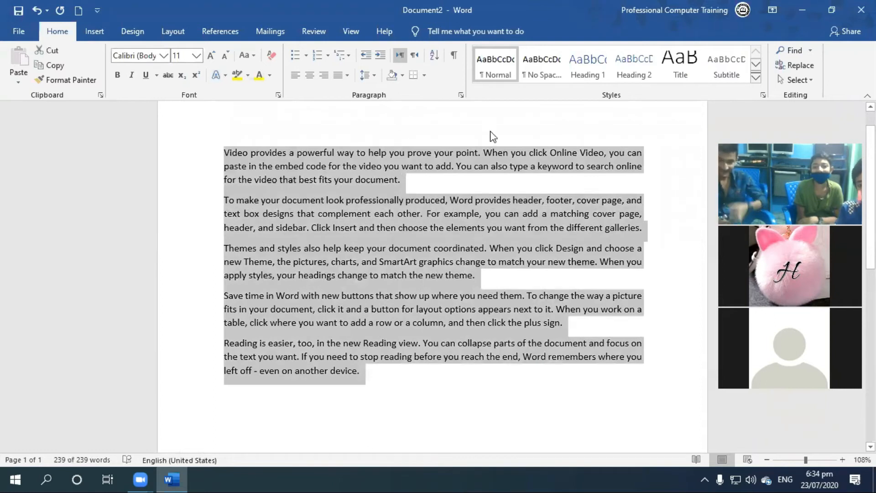
{"action": "left_click", "coordinate": [347, 75]}
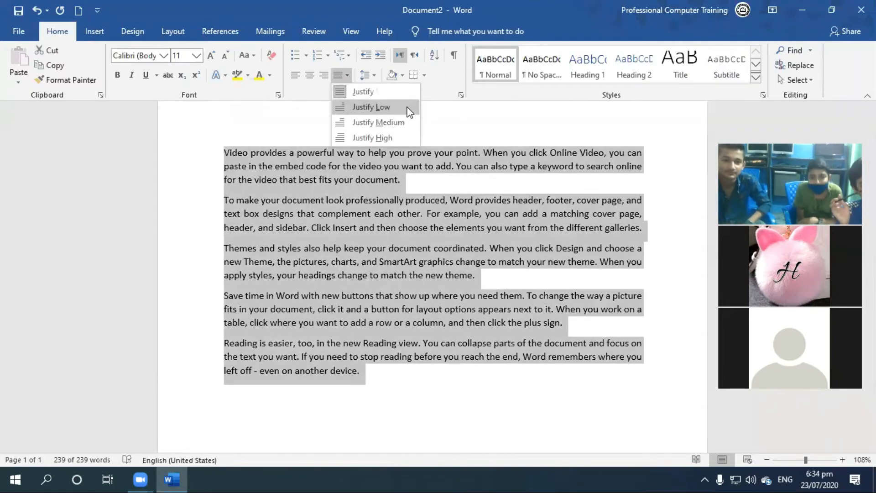
{"action": "left_click", "coordinate": [382, 106]}
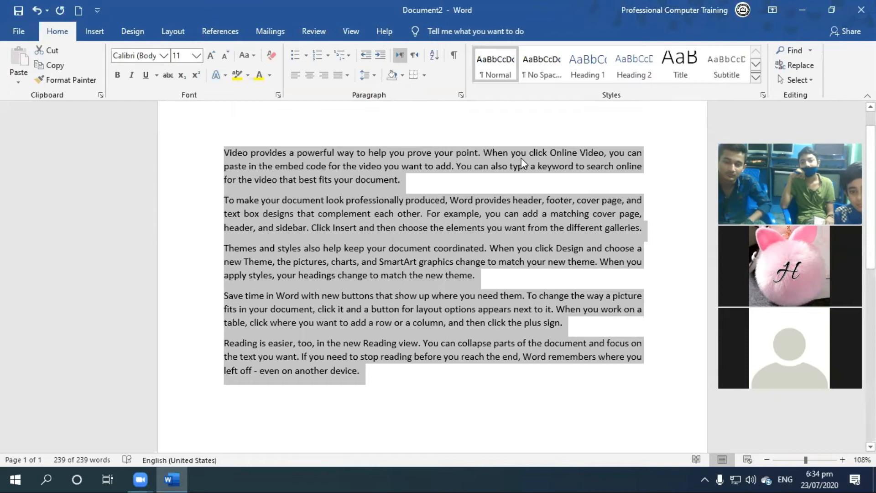
Apply Justify Medium to the five selected paragraphs, undoing and reapplying it once to compare the word spacing.
{"action": "left_click", "coordinate": [375, 75]}
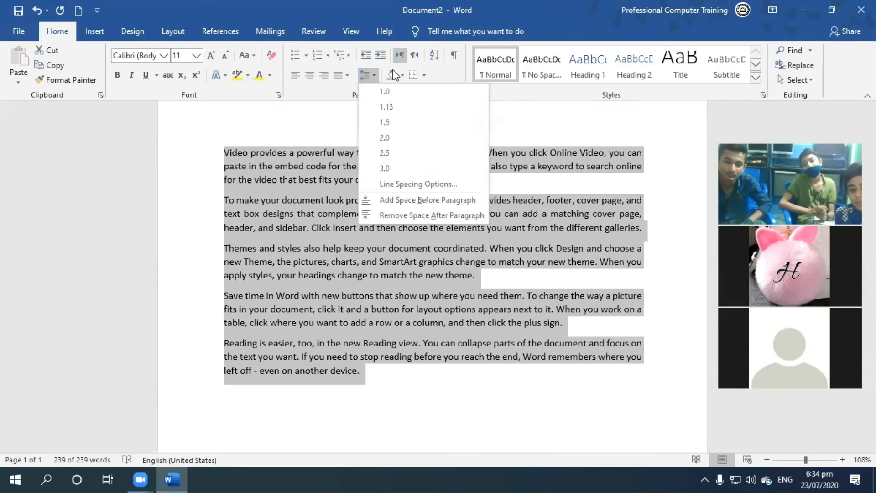
{"action": "left_click", "coordinate": [343, 74]}
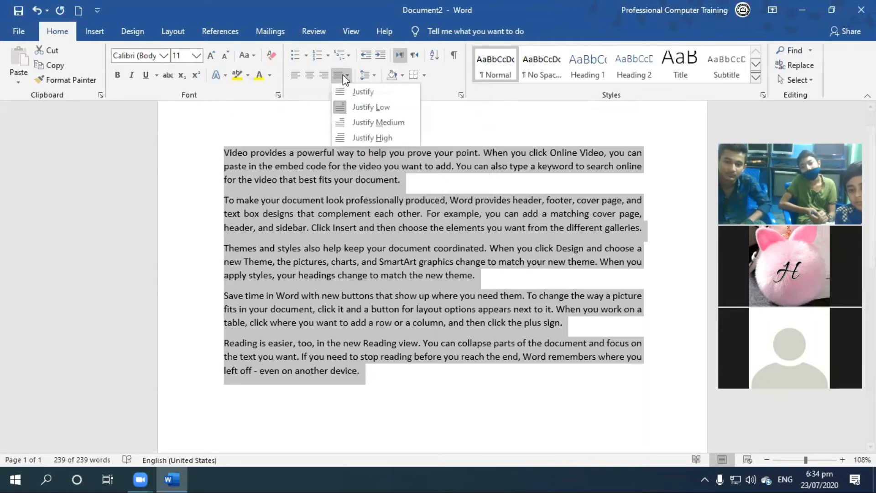
{"action": "left_click", "coordinate": [406, 121]}
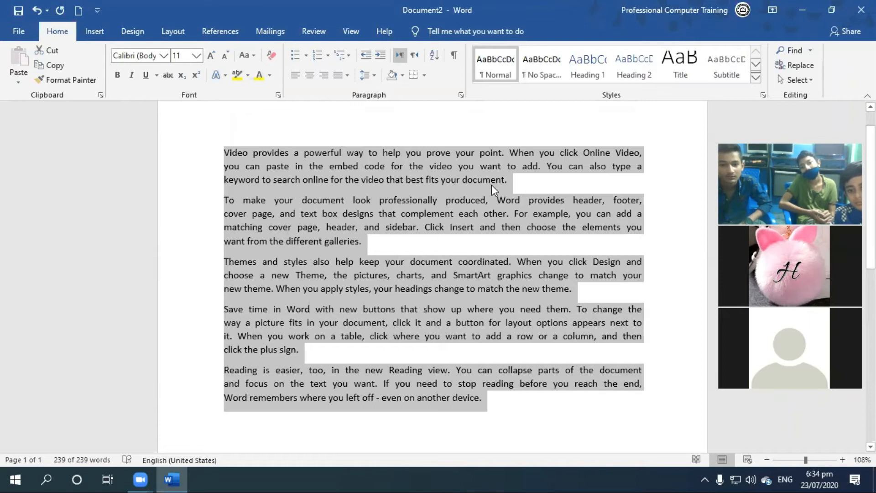
{"action": "key", "text": "ctrl+z"}
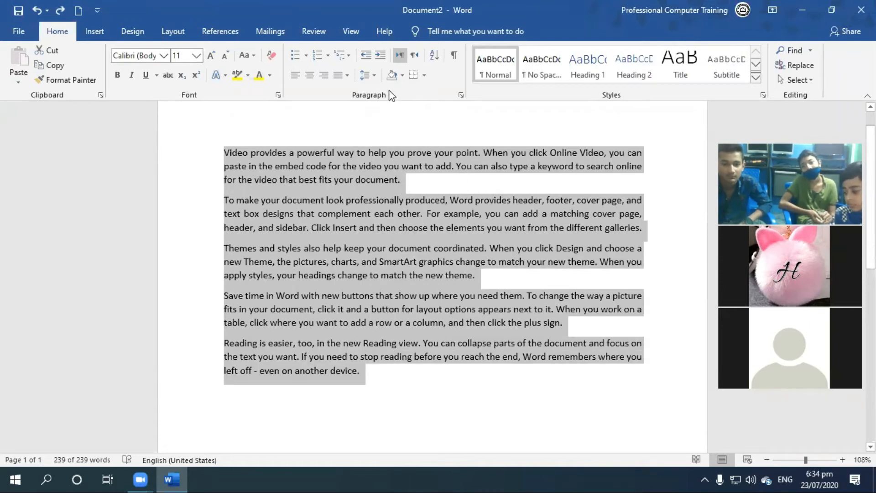
{"action": "left_click", "coordinate": [348, 75]}
{"action": "left_click", "coordinate": [368, 123]}
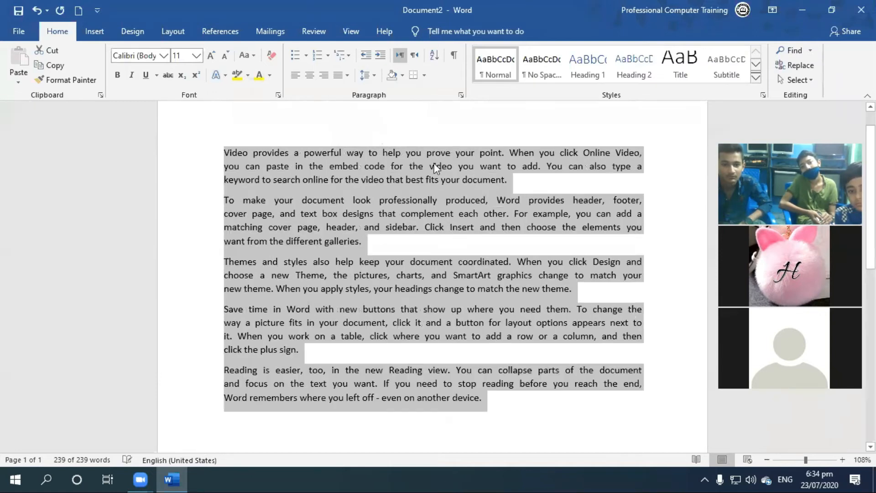
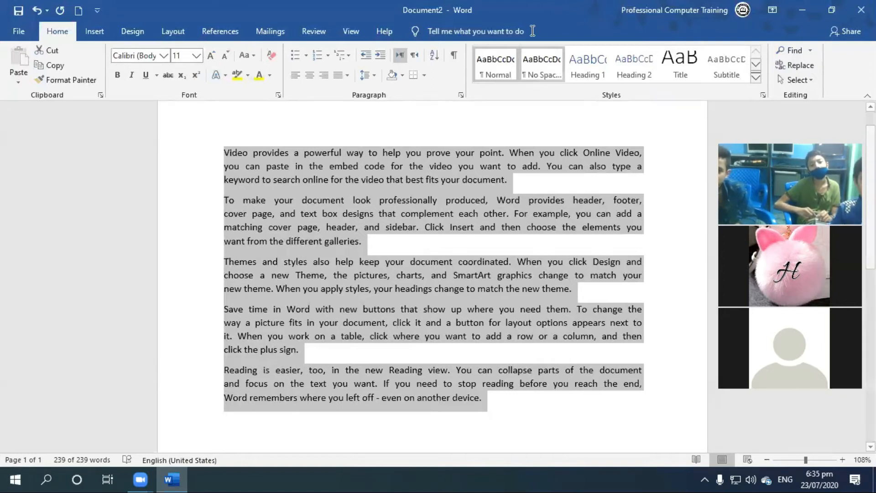
Split the first paragraph after "help you" and after "Online Video, you", adding several blank lines below the second break.
{"action": "left_click", "coordinate": [422, 153]}
{"action": "key", "text": "Return"}
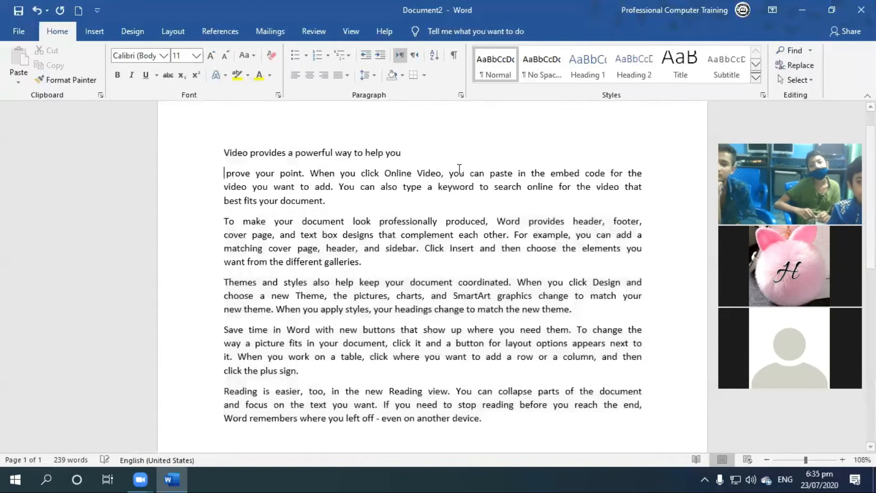
{"action": "left_click", "coordinate": [469, 176]}
{"action": "key", "text": "Return"}
{"action": "key", "text": "Return"}
{"action": "key", "text": "Return"}
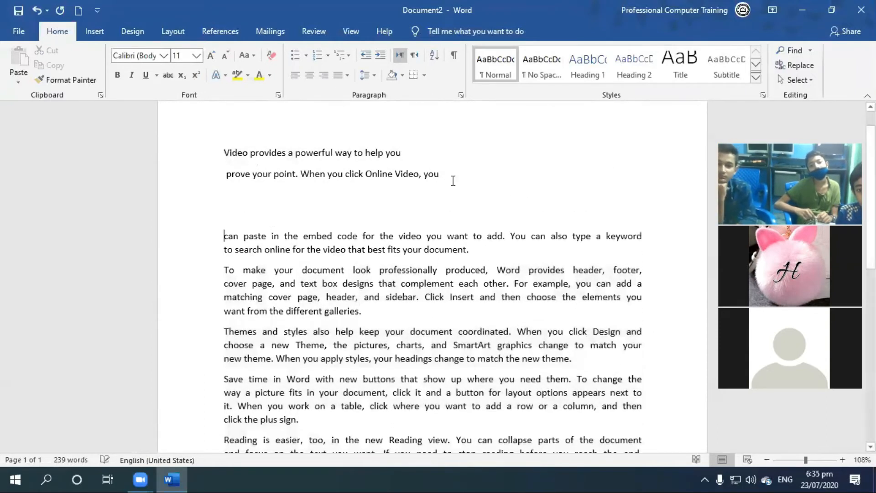
{"action": "key", "text": "Return"}
{"action": "key", "text": "Return"}
{"action": "key", "text": "Return"}
{"action": "key", "text": "Return"}
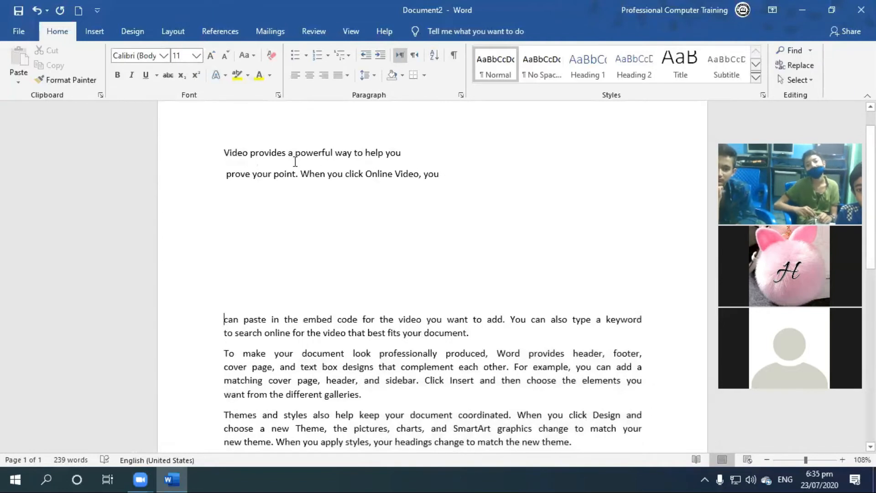
Select the two short lines at the start of the document and apply Justify High, followed by Justify Low.
{"action": "left_click_drag", "start_coordinate": [213, 175], "coordinate": [213, 147]}
{"action": "left_click", "coordinate": [347, 75]}
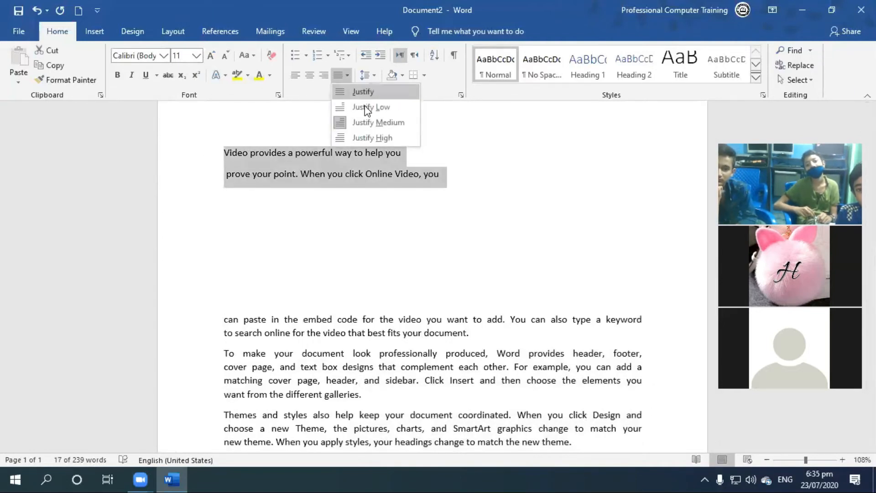
{"action": "left_click", "coordinate": [384, 137]}
{"action": "left_click", "coordinate": [347, 75]}
{"action": "left_click", "coordinate": [367, 112]}
{"action": "left_click", "coordinate": [347, 75]}
{"action": "left_click", "coordinate": [364, 110]}
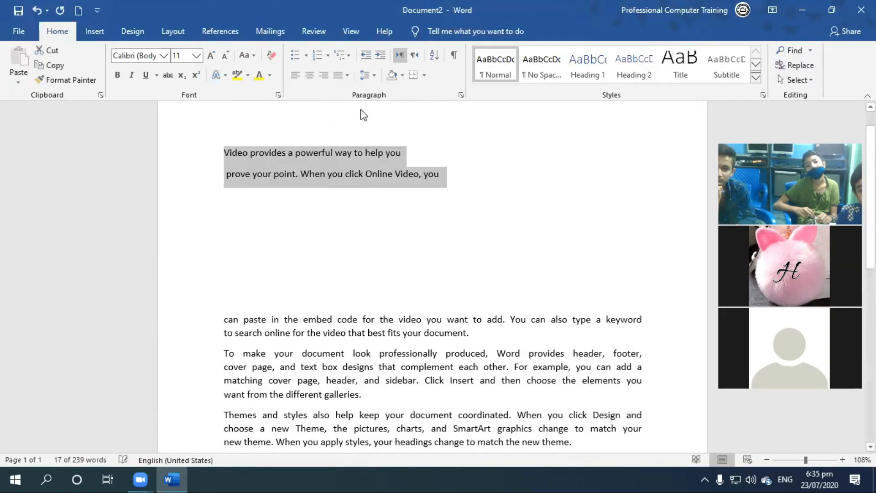
Insert extra spaces before "you", "a" and "way" in the first line, and delete several of those before "you".
{"action": "left_click", "coordinate": [382, 152]}
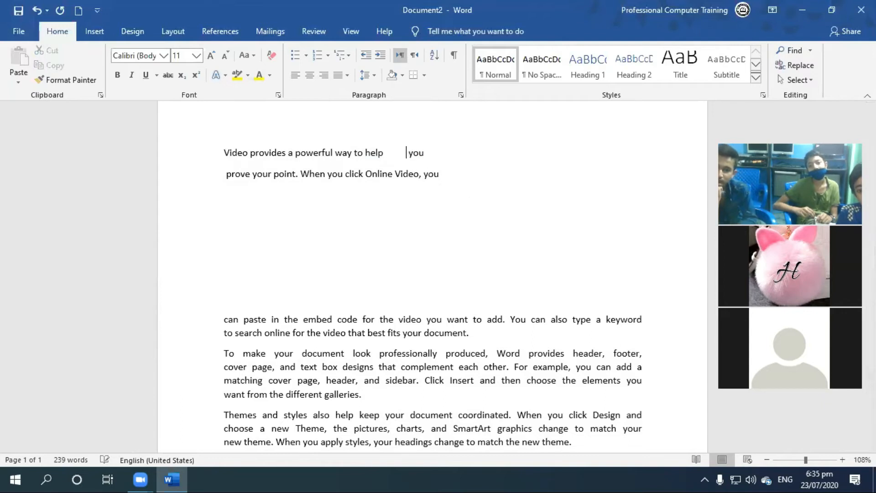
{"action": "left_click", "coordinate": [290, 153]}
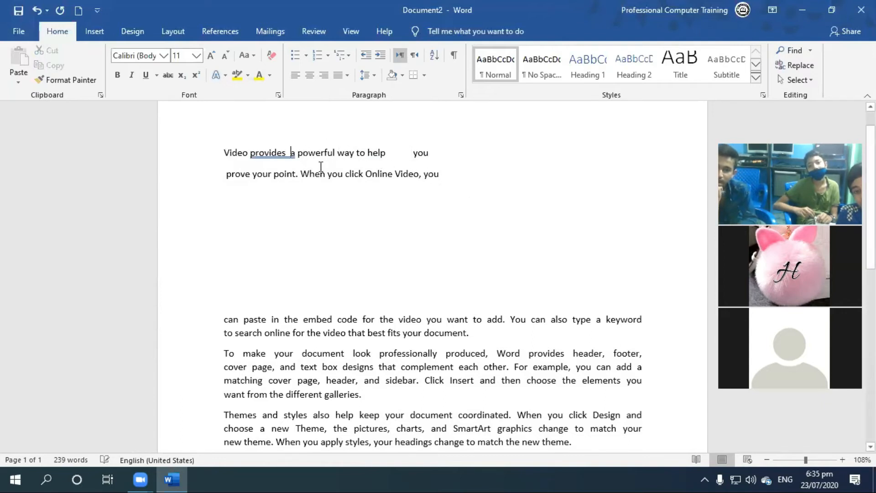
{"action": "left_click", "coordinate": [353, 153]}
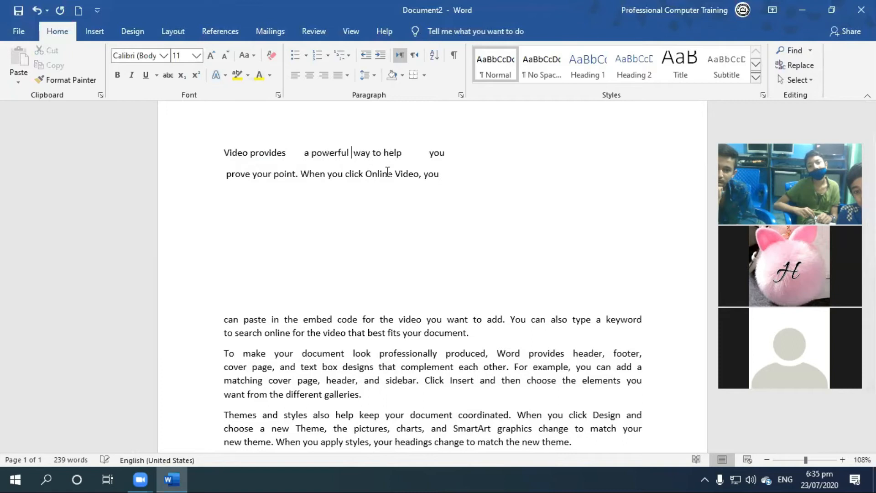
{"action": "left_click", "coordinate": [435, 154]}
{"action": "key", "text": "BackSpace"}
{"action": "key", "text": "BackSpace"}
{"action": "key", "text": "BackSpace"}
{"action": "key", "text": "BackSpace"}
{"action": "key", "text": "BackSpace"}
{"action": "key", "text": "BackSpace"}
{"action": "key", "text": "BackSpace"}
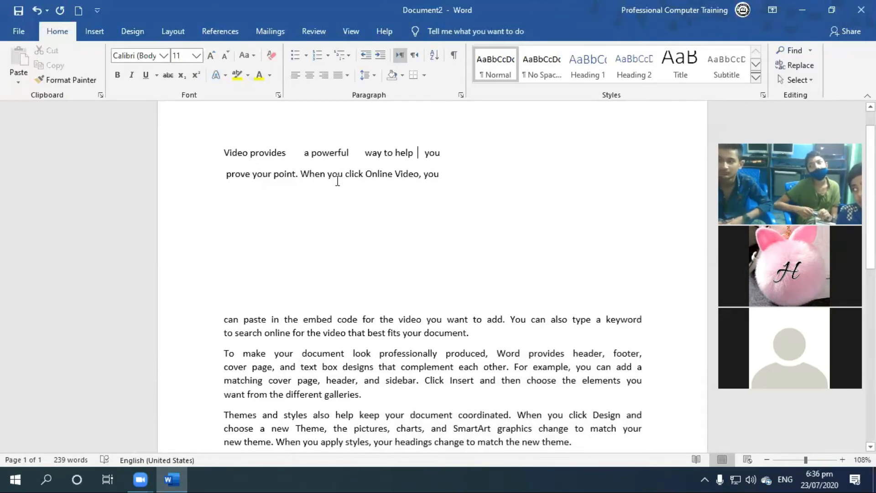
Delete all the document's text and generate fresh sample paragraphs with =rand().
{"action": "key", "text": "ctrl+a"}
{"action": "key", "text": "Delete"}
{"action": "type", "text": "=rand("}
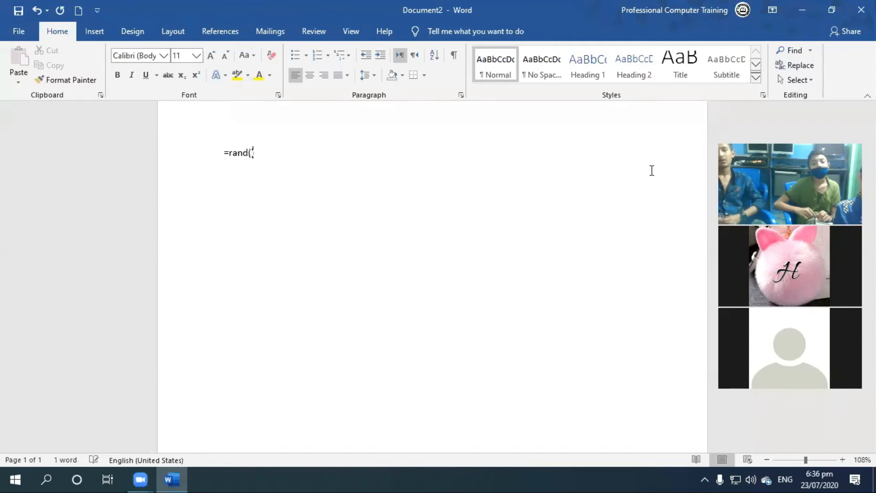
{"action": "type", "text": ")"}
{"action": "key", "text": "Return"}
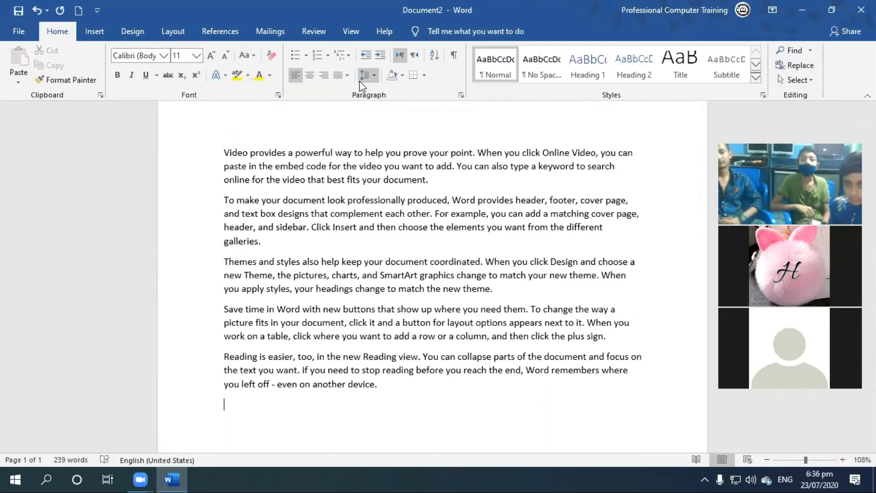
Select the first two sample paragraphs and set their line spacing to 3.0.
{"action": "left_click", "coordinate": [428, 178]}
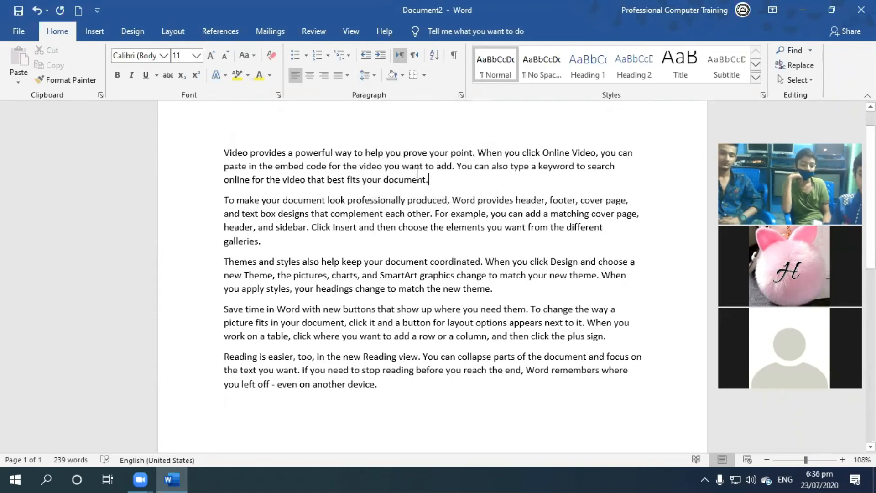
{"action": "left_click_drag", "start_coordinate": [223, 149], "coordinate": [428, 237]}
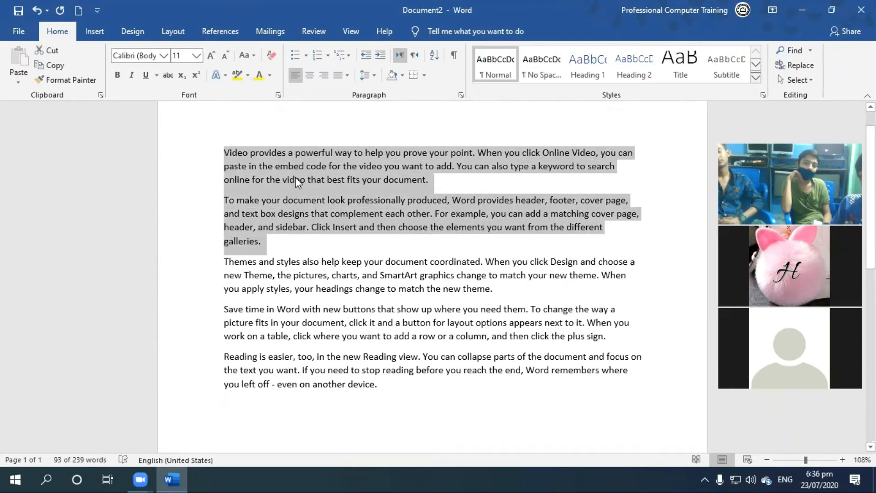
{"action": "left_click", "coordinate": [374, 78]}
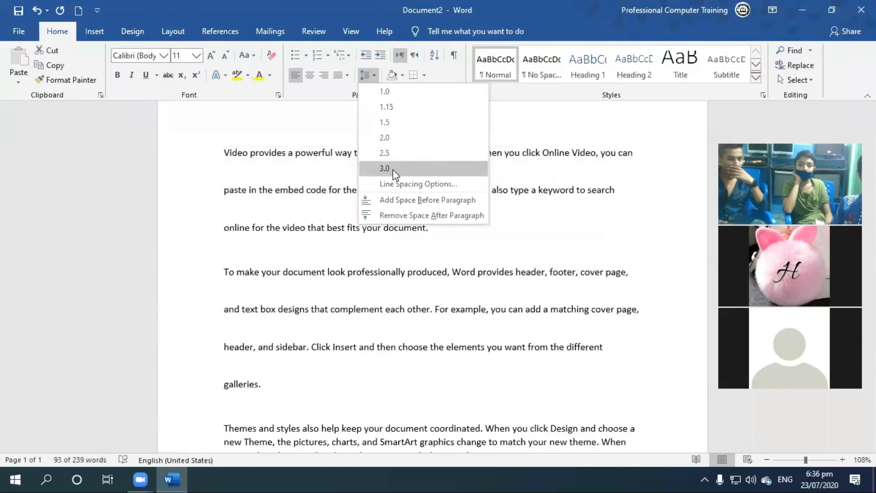
{"action": "left_click", "coordinate": [393, 169]}
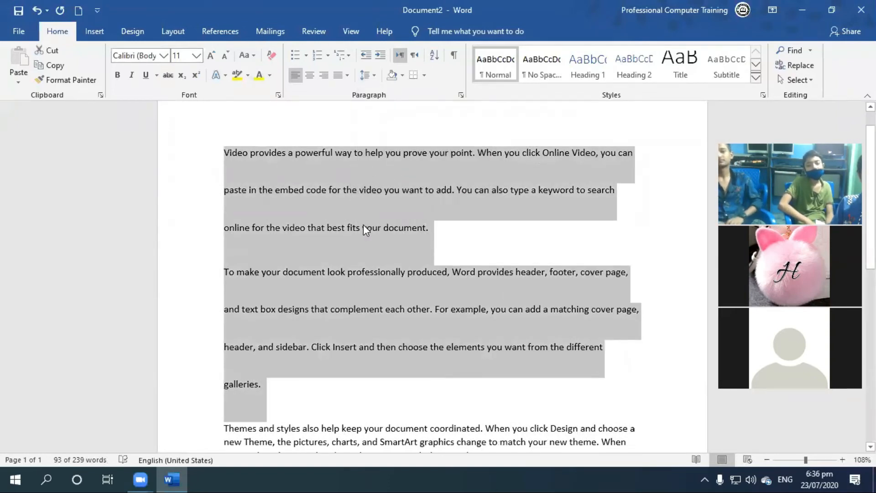
Set the line spacing of the two selected paragraphs to 1.0 and then to 1.15.
{"action": "left_click", "coordinate": [365, 75]}
{"action": "left_click", "coordinate": [377, 94]}
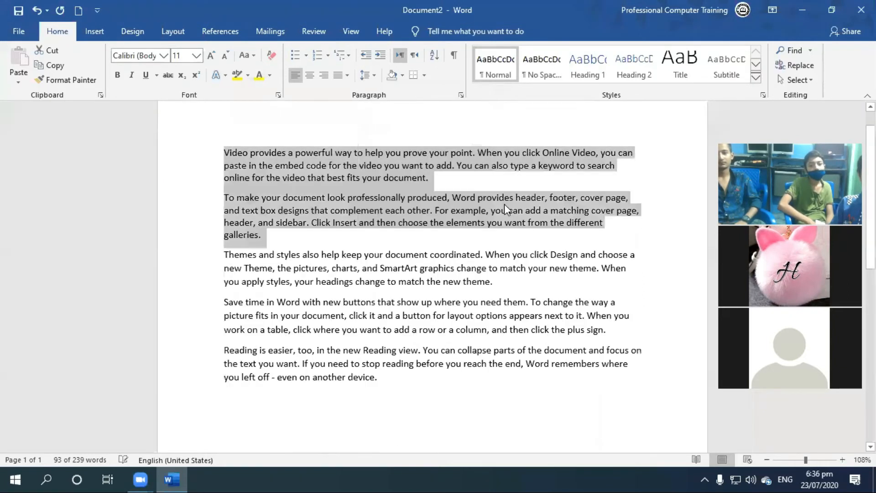
{"action": "left_click", "coordinate": [367, 76]}
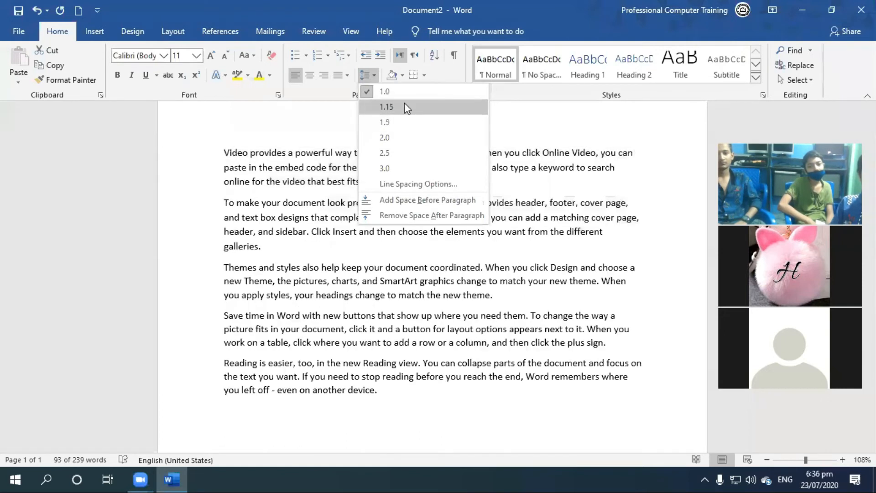
{"action": "left_click", "coordinate": [404, 106]}
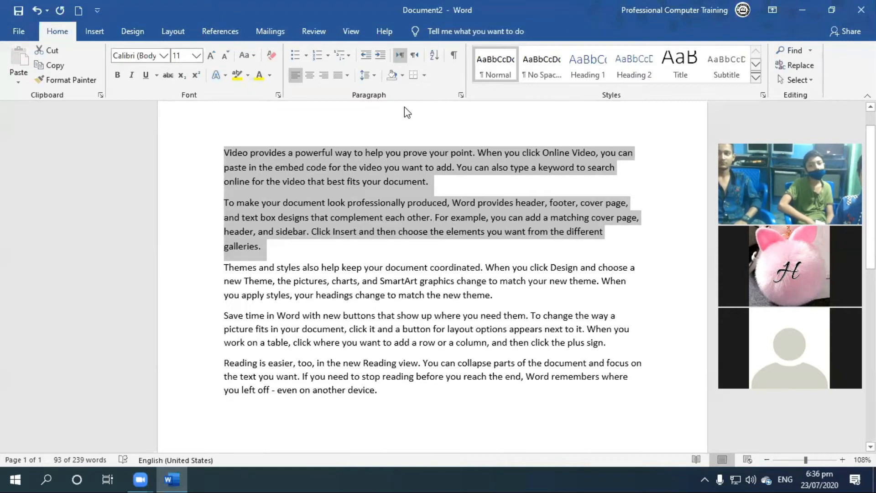
{"action": "left_click", "coordinate": [365, 75]}
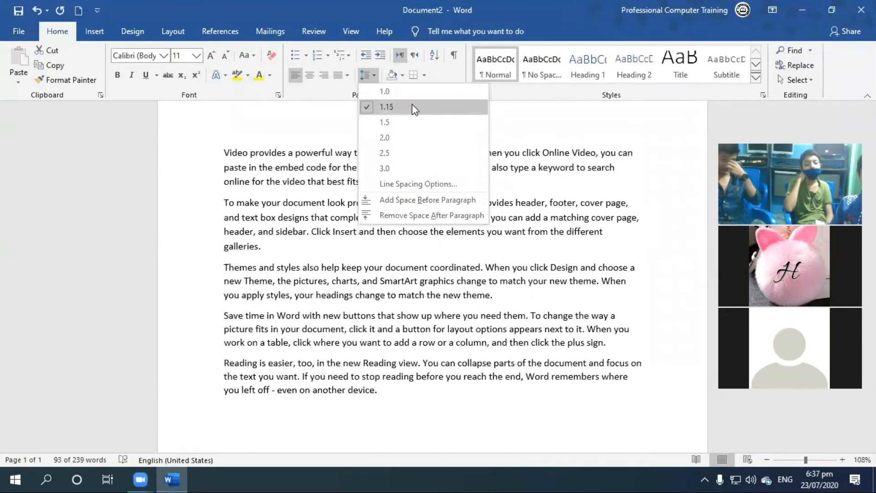
{"action": "left_click", "coordinate": [411, 105]}
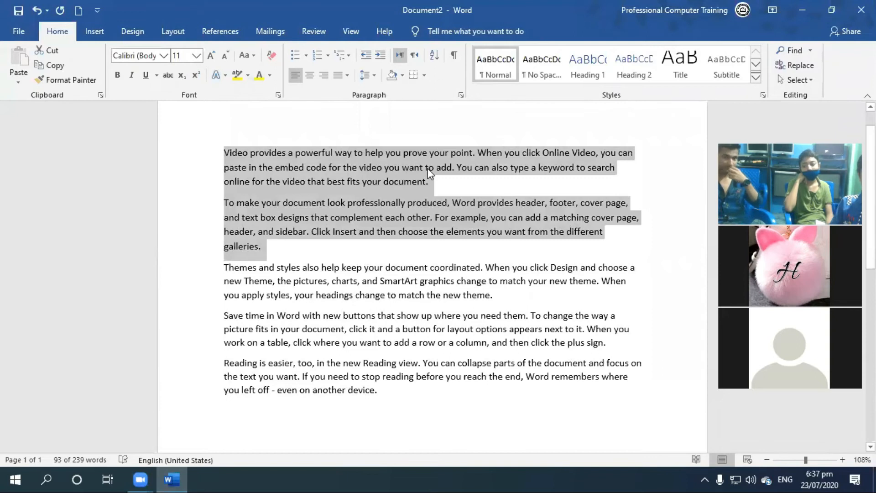
Clear the whole document and regenerate the sample paragraphs with =rand().
{"action": "left_click", "coordinate": [429, 173]}
{"action": "key", "text": "ctrl+a"}
{"action": "key", "text": "Delete"}
{"action": "type", "text": "=rand(0"}
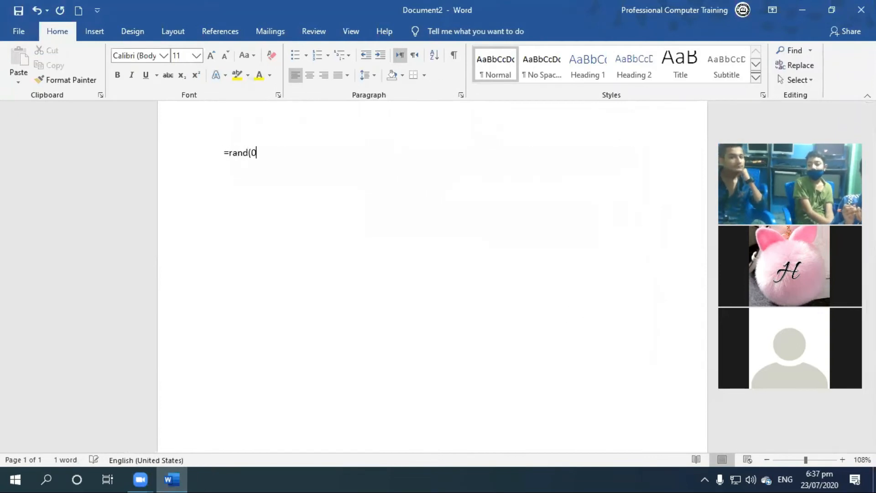
{"action": "key", "text": "BackSpace"}
{"action": "type", "text": ")"}
{"action": "key", "text": "Return"}
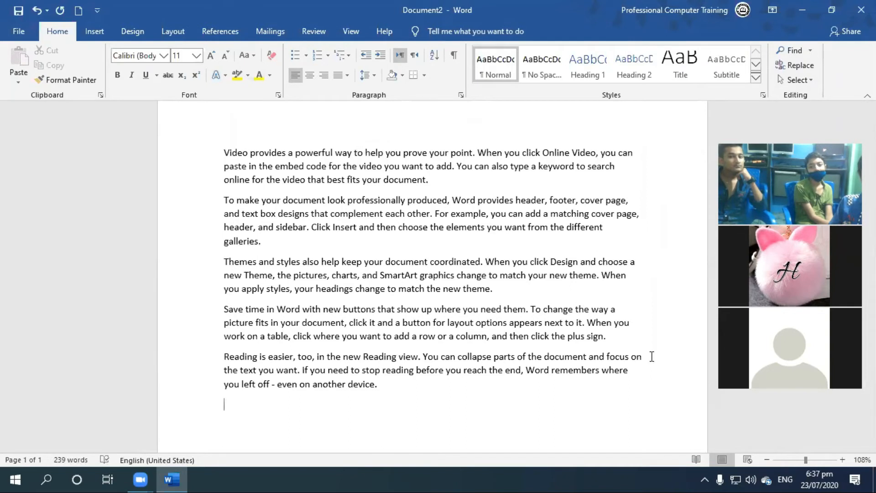
Select all five sample paragraphs and set their line spacing to 1.0.
{"action": "left_click", "coordinate": [423, 157]}
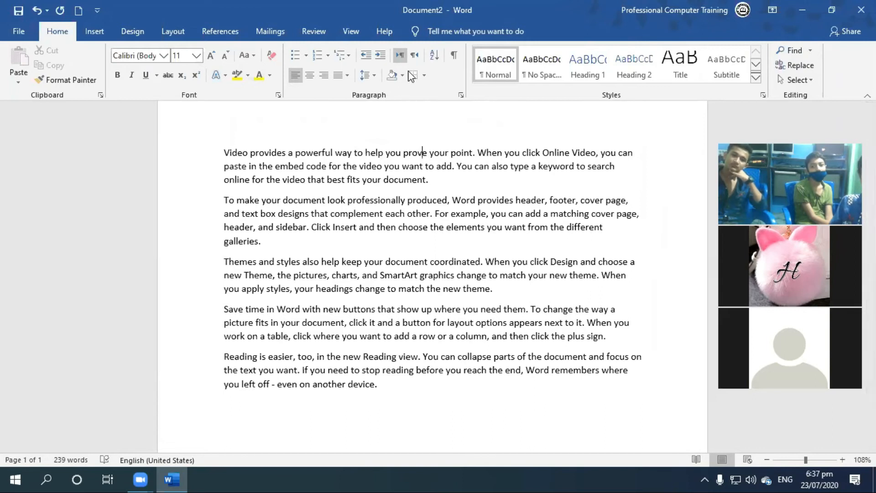
{"action": "left_click", "coordinate": [371, 75]}
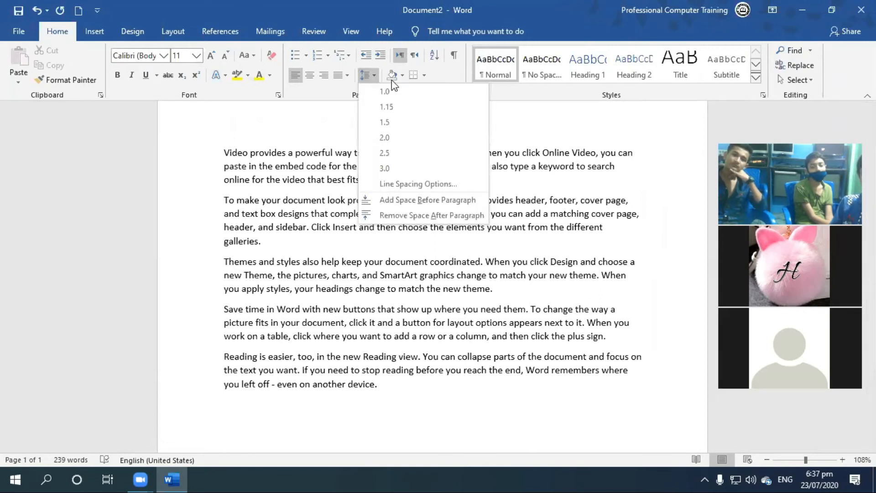
{"action": "left_click", "coordinate": [615, 182]}
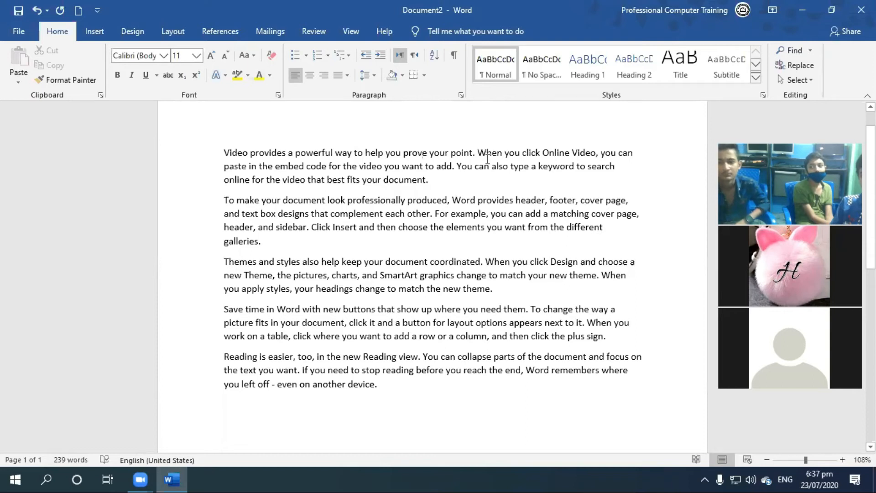
{"action": "left_click_drag", "start_coordinate": [223, 153], "coordinate": [483, 377]}
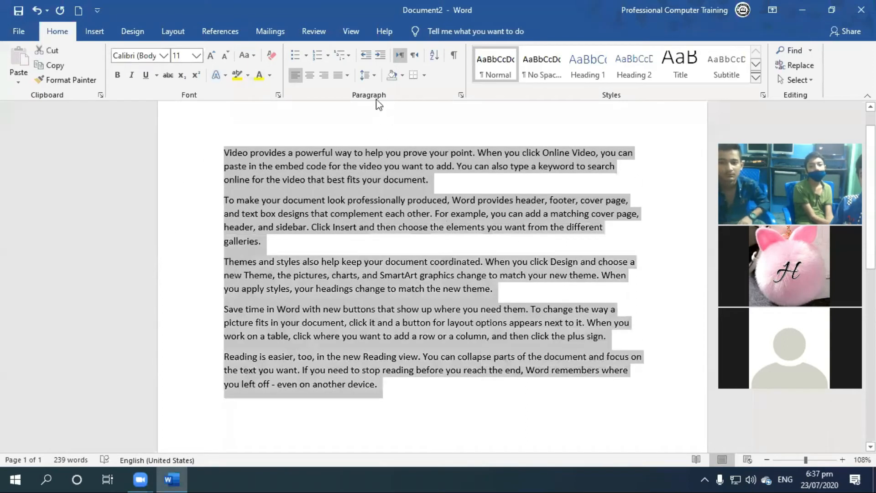
{"action": "left_click", "coordinate": [365, 75]}
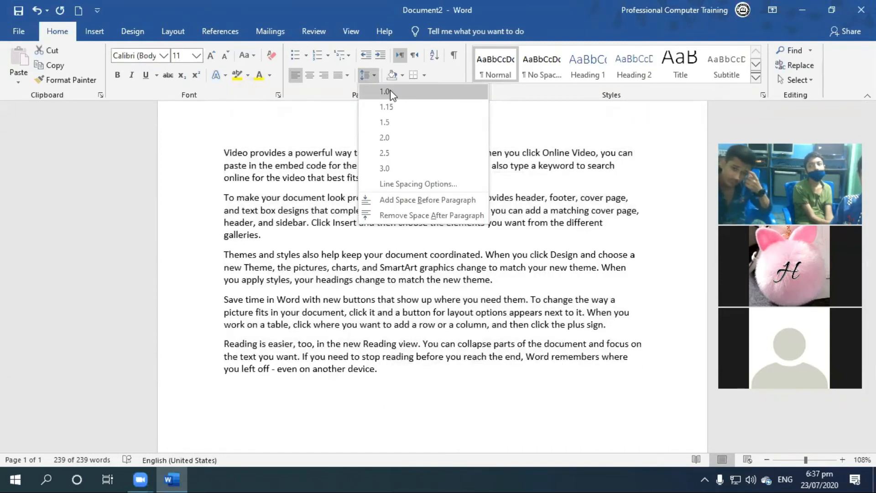
{"action": "left_click", "coordinate": [390, 91]}
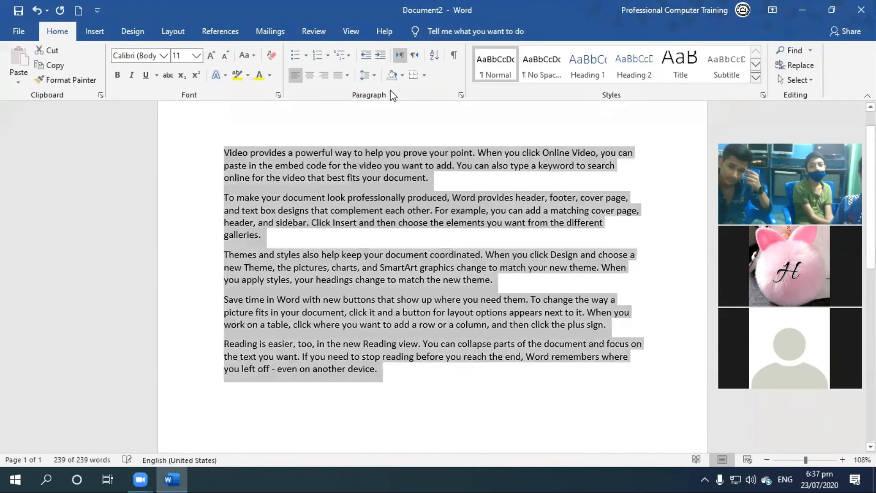
Preview removing the space after all five paragraphs, and undo their line spacing change.
{"action": "left_click", "coordinate": [374, 75]}
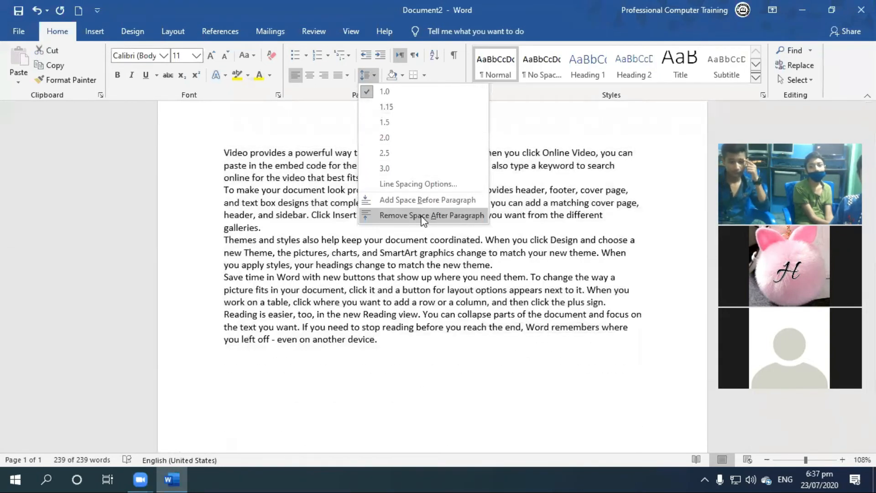
{"action": "left_click", "coordinate": [315, 301]}
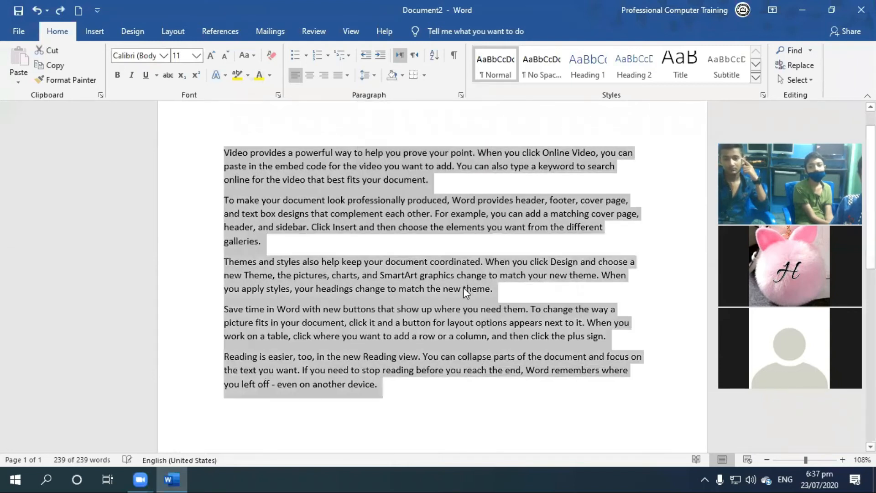
{"action": "key", "text": "ctrl+z"}
Set the line spacing of the first two paragraphs to 1.0 and remove the space after them.
{"action": "left_click_drag", "start_coordinate": [222, 151], "coordinate": [323, 248]}
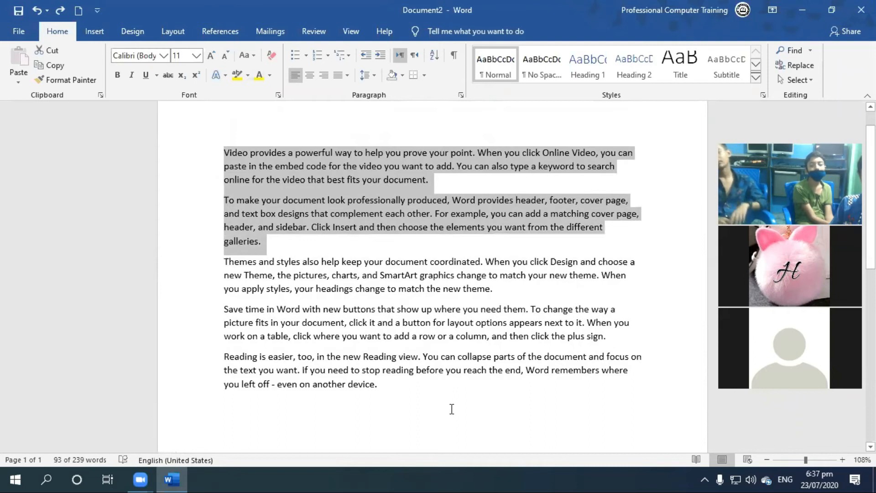
{"action": "left_click", "coordinate": [365, 75]}
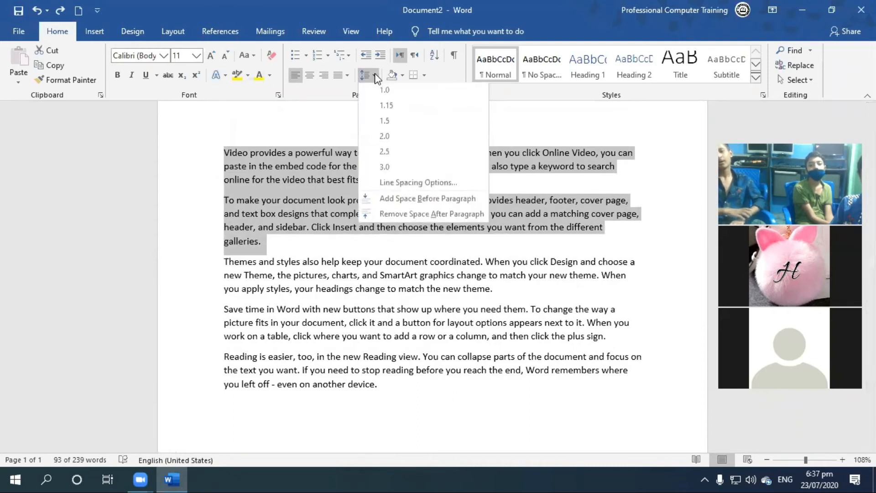
{"action": "left_click", "coordinate": [382, 93]}
{"action": "left_click", "coordinate": [365, 75]}
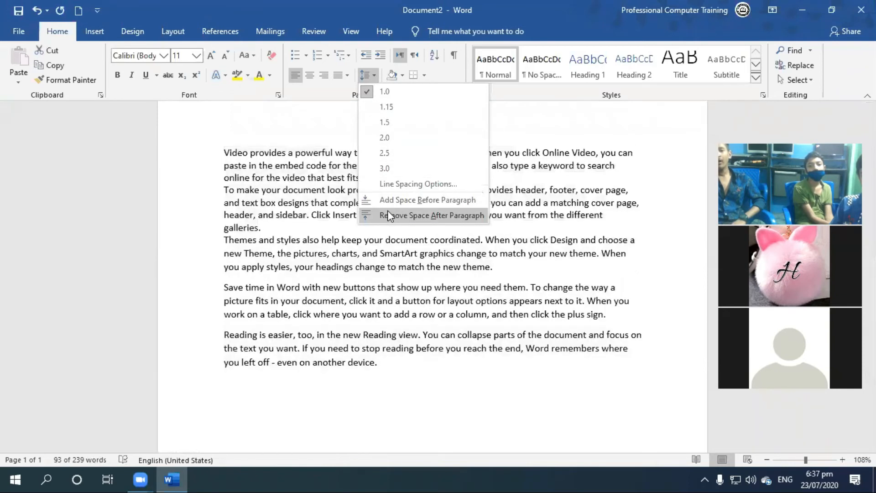
{"action": "left_click", "coordinate": [388, 215]}
{"action": "left_click", "coordinate": [350, 299]}
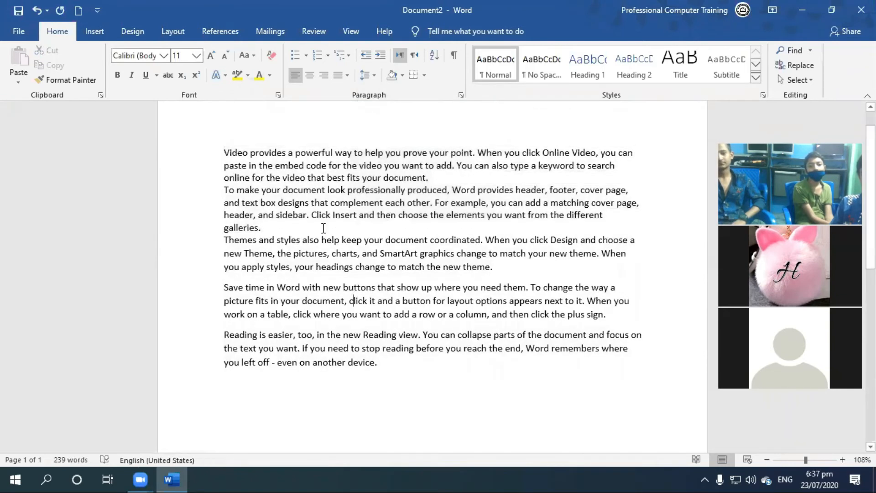
{"action": "left_click_drag", "start_coordinate": [289, 228], "coordinate": [223, 153]}
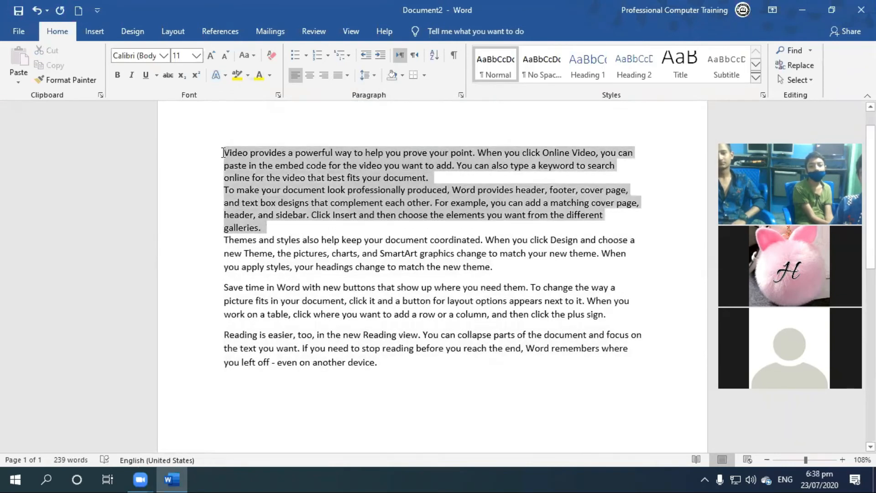
Insert two blank lines above the "Themes and styles" paragraph and one blank line between the first two paragraphs.
{"action": "left_click", "coordinate": [264, 266]}
{"action": "left_click", "coordinate": [225, 240]}
{"action": "key", "text": "Return"}
{"action": "key", "text": "Return"}
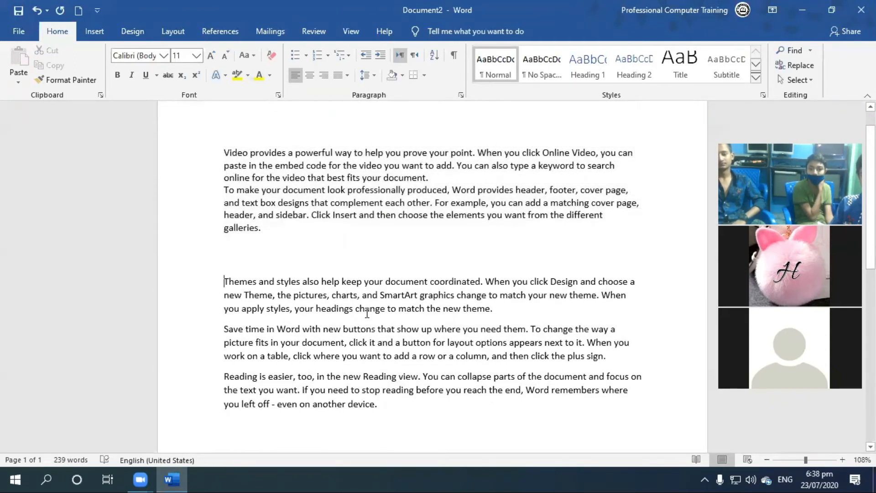
{"action": "left_click", "coordinate": [368, 176]}
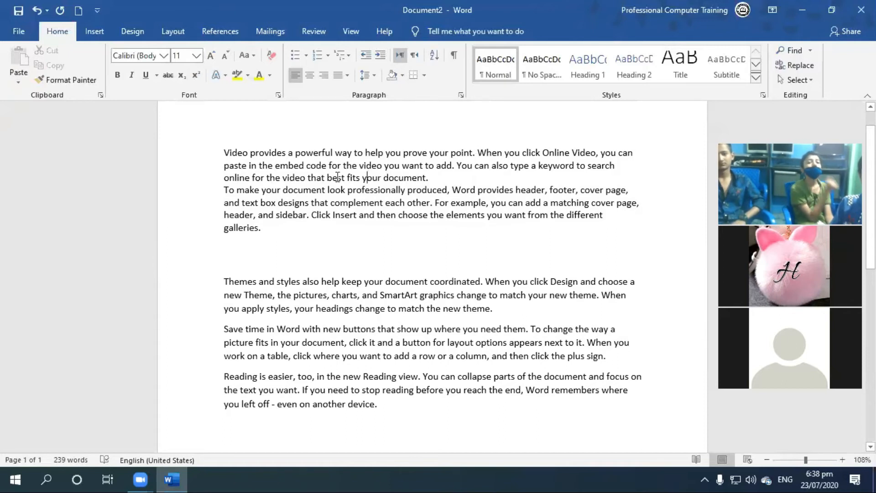
{"action": "key", "text": "Return"}
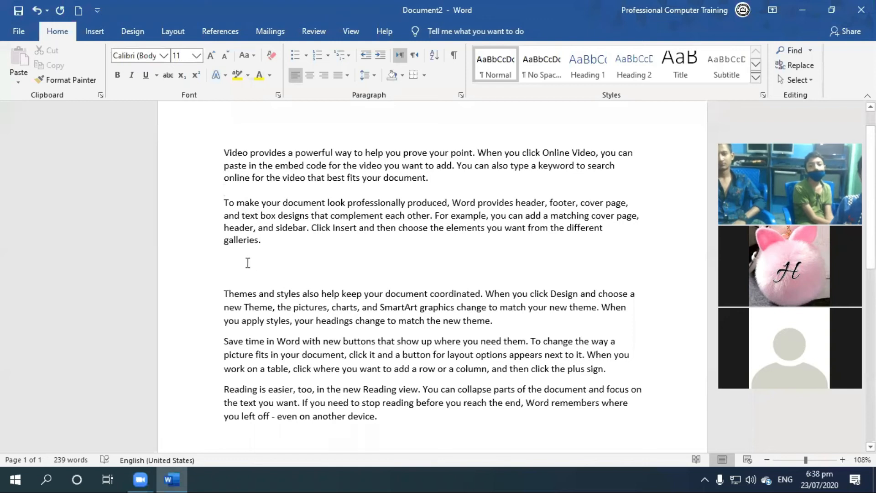
Delete the two blank lines above the "Themes and styles" paragraph and insert a single blank line there.
{"action": "left_click", "coordinate": [262, 260]}
{"action": "key", "text": "Delete"}
{"action": "key", "text": "Delete"}
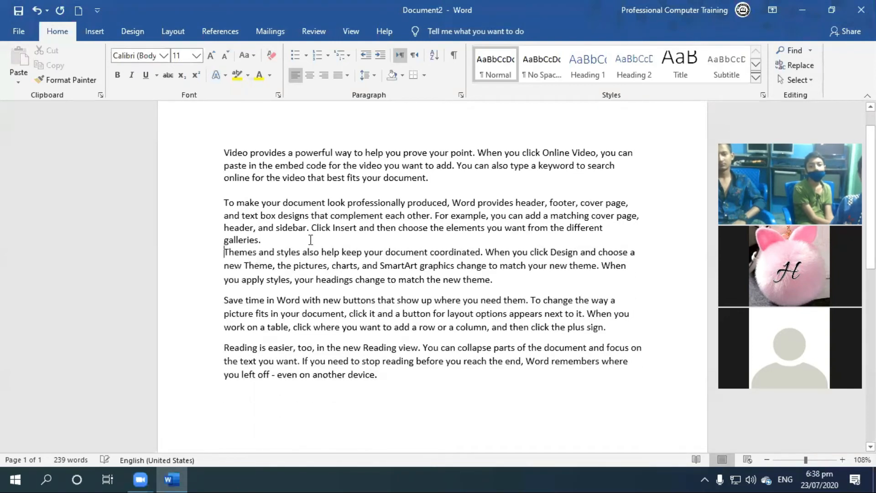
{"action": "key", "text": "Return"}
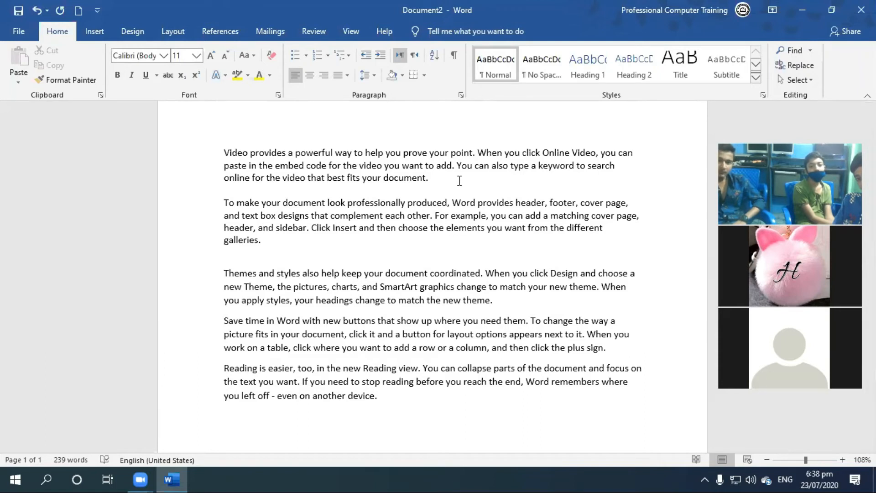
Apply yellow shading to the first paragraph.
{"action": "left_click_drag", "start_coordinate": [459, 181], "coordinate": [205, 157]}
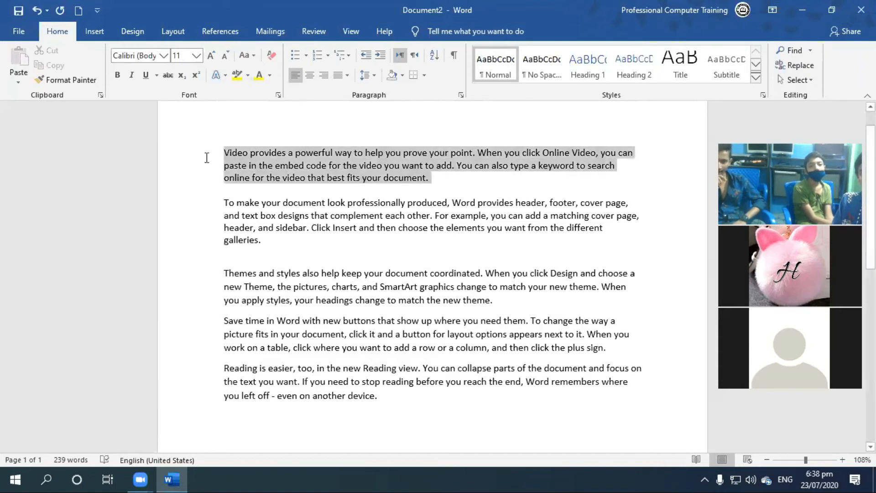
{"action": "left_click", "coordinate": [403, 75]}
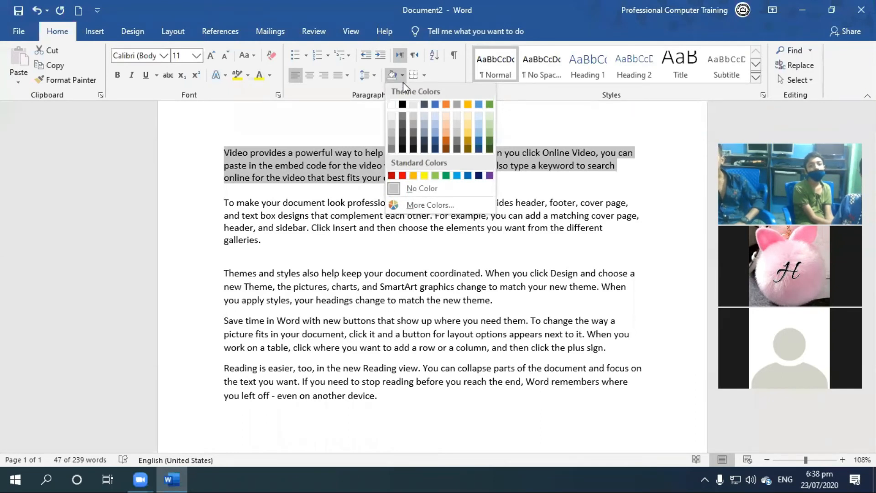
{"action": "left_click", "coordinate": [423, 175]}
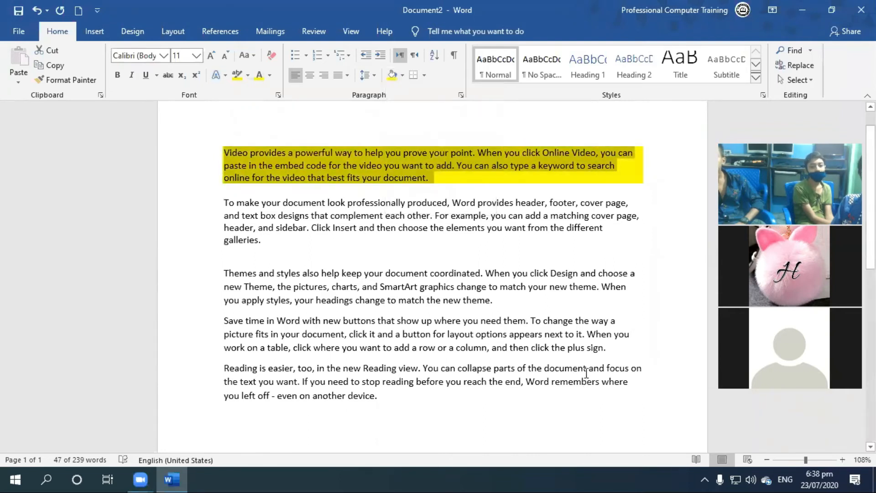
Undo the first paragraph's accidental deletion and its yellow shading.
{"action": "key", "text": "Delete"}
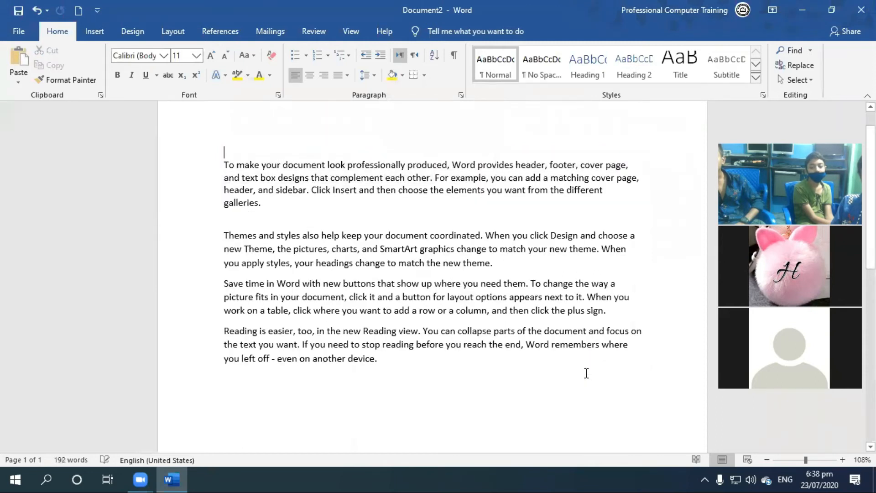
{"action": "type", "text": "z"}
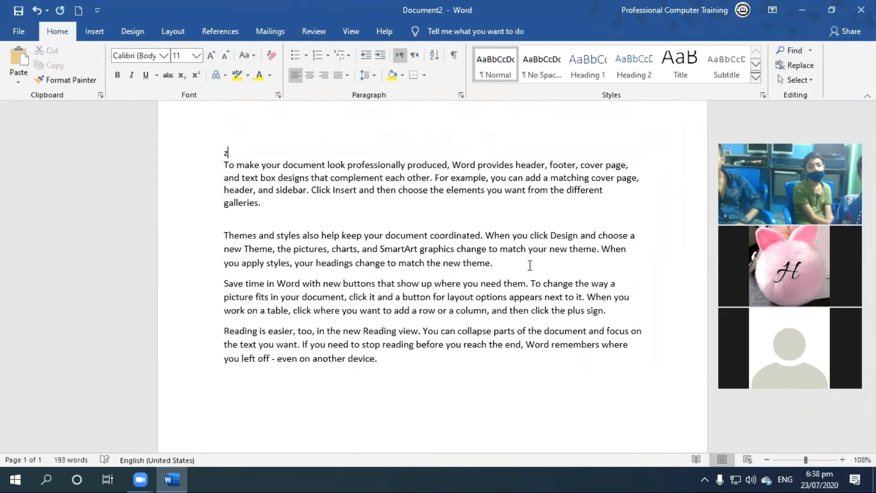
{"action": "key", "text": "ctrl+z"}
{"action": "key", "text": "ctrl+z"}
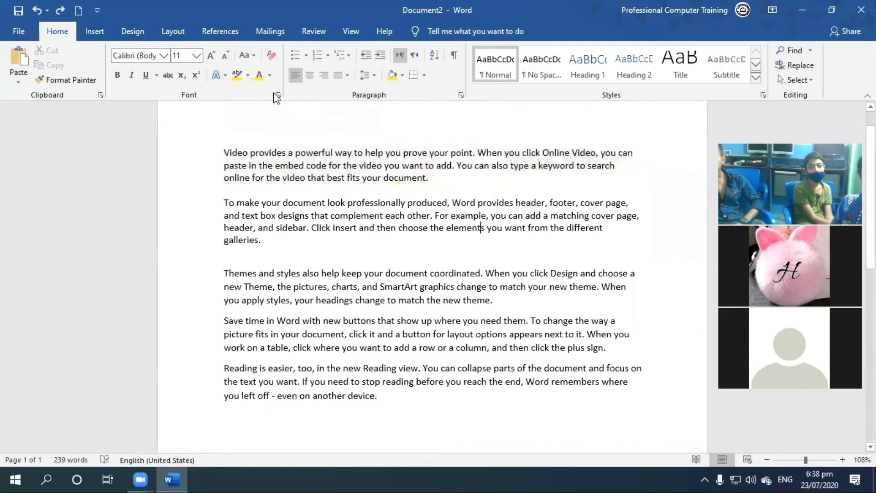
Set the font color of the whole first paragraph to standard red.
{"action": "triple_click", "coordinate": [258, 153]}
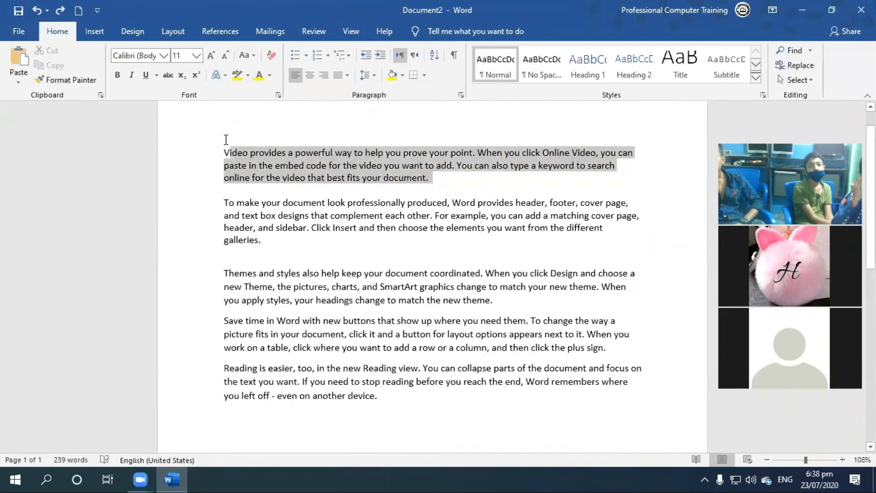
{"action": "left_click", "coordinate": [268, 73]}
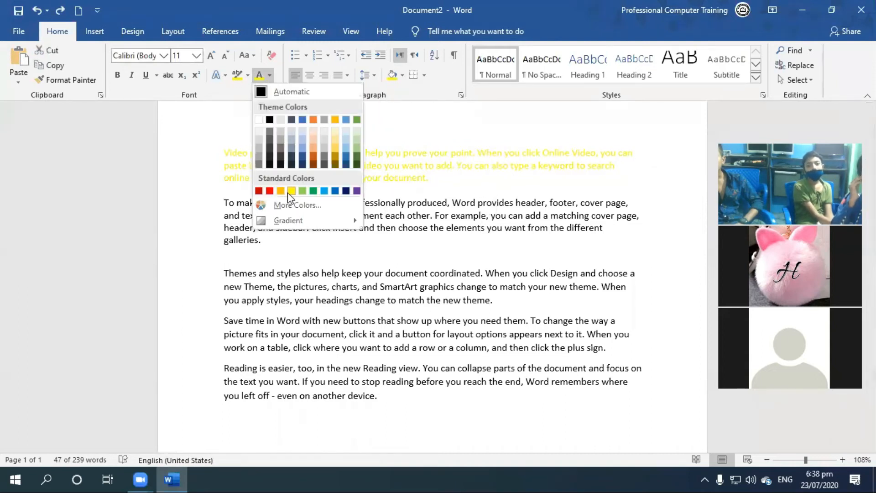
{"action": "left_click", "coordinate": [270, 191]}
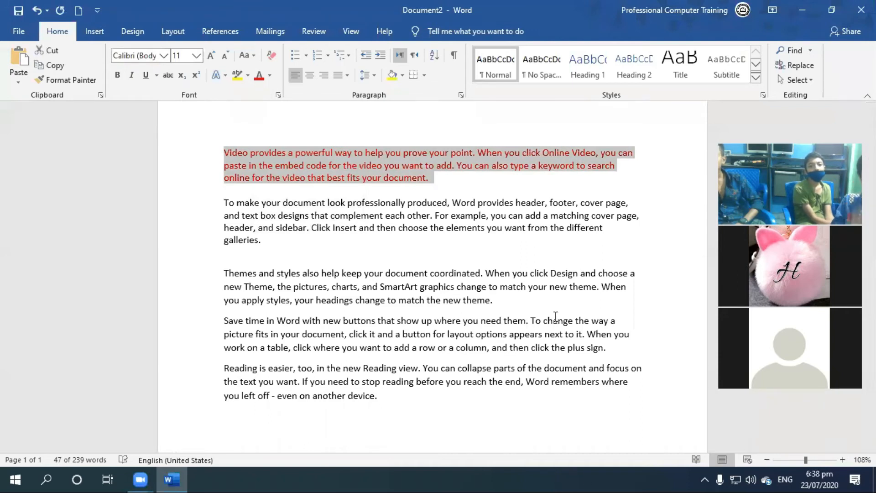
Highlight the second line of the first paragraph in yellow.
{"action": "left_click", "coordinate": [262, 141]}
{"action": "left_click_drag", "start_coordinate": [224, 168], "coordinate": [616, 168]}
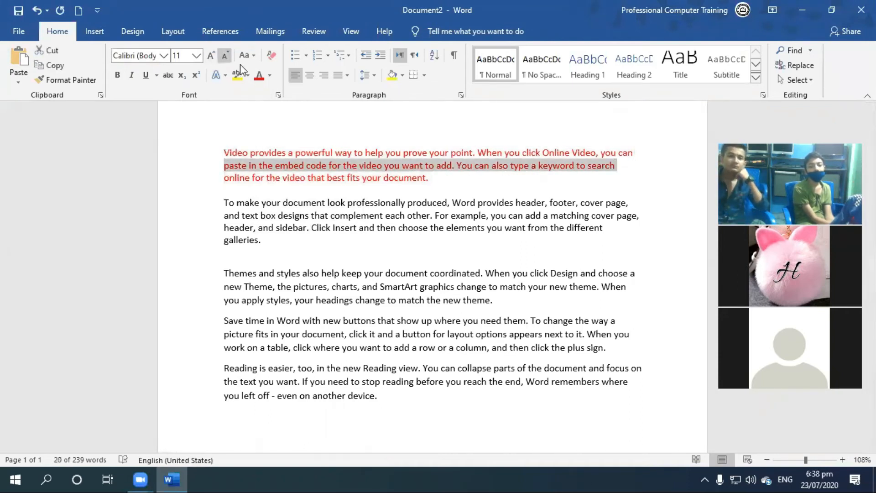
{"action": "left_click", "coordinate": [236, 76]}
{"action": "left_click", "coordinate": [523, 260]}
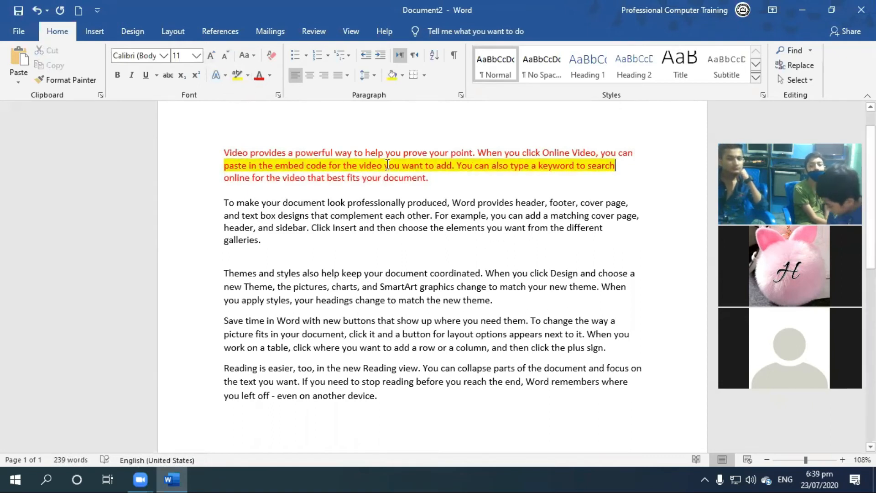
Apply standard light green shading to the whole first paragraph.
{"action": "double_click", "coordinate": [222, 127]}
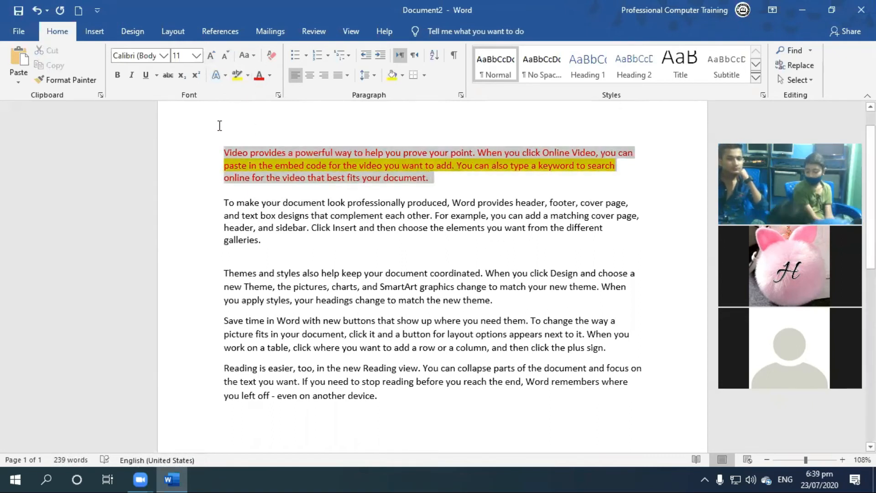
{"action": "left_click", "coordinate": [403, 75]}
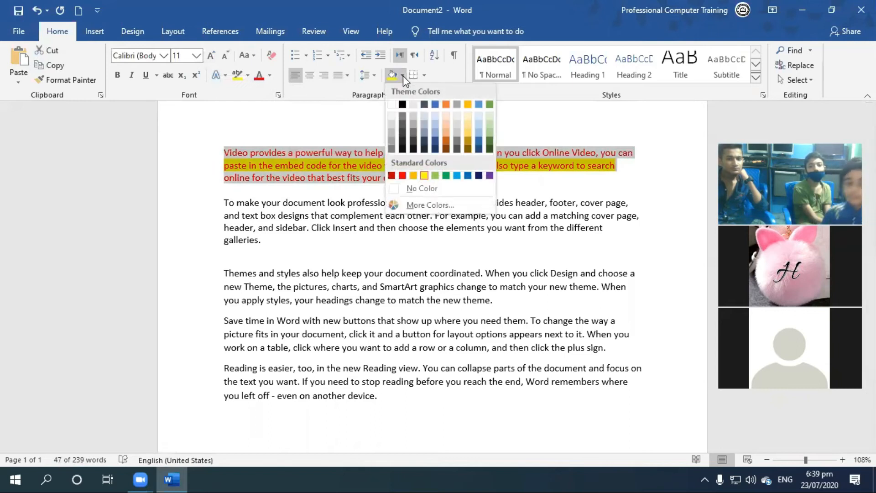
{"action": "left_click", "coordinate": [437, 175]}
{"action": "left_click", "coordinate": [598, 309]}
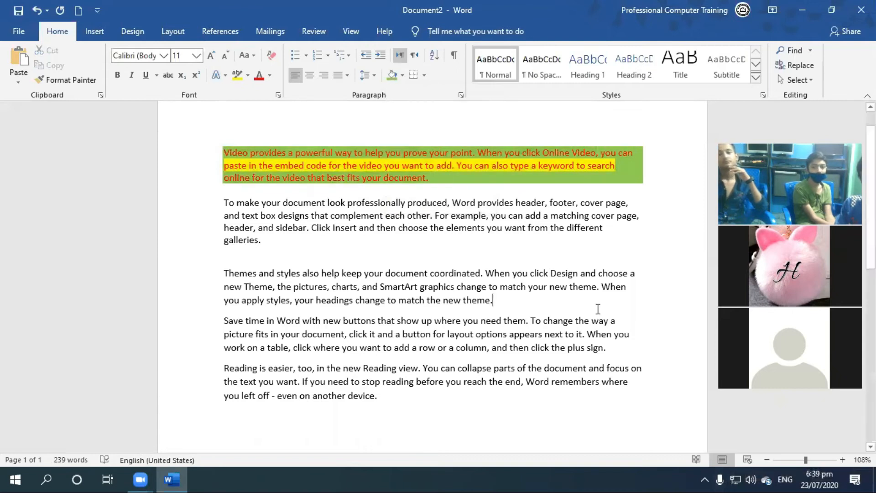
Highlight the second paragraph in yellow, and switch the highlighter color to bright green without marking any text.
{"action": "left_click_drag", "start_coordinate": [327, 240], "coordinate": [203, 204]}
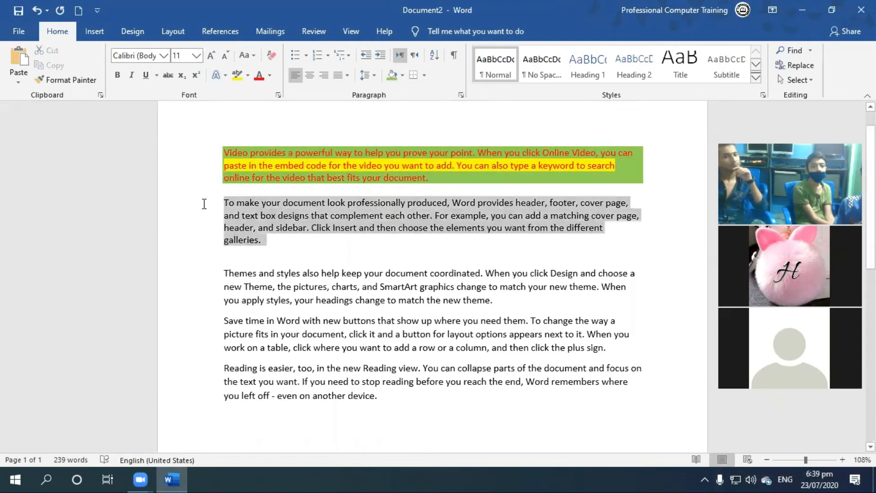
{"action": "left_click", "coordinate": [237, 74]}
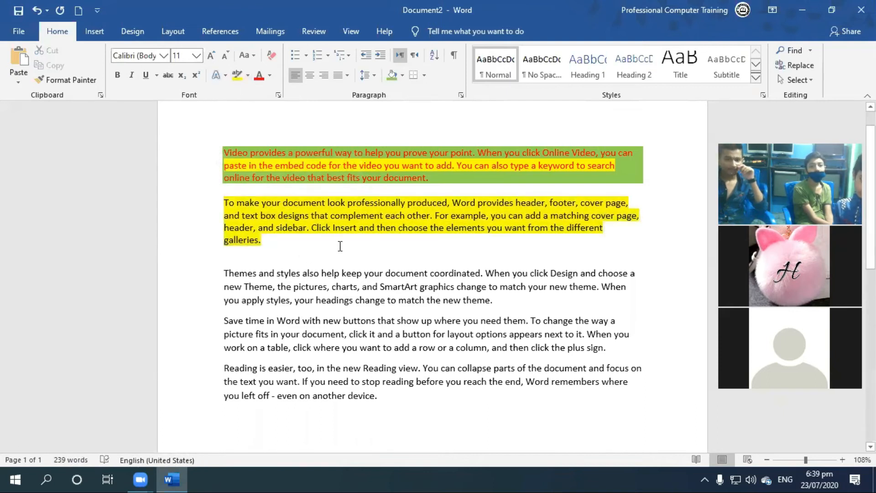
{"action": "left_click", "coordinate": [248, 75]}
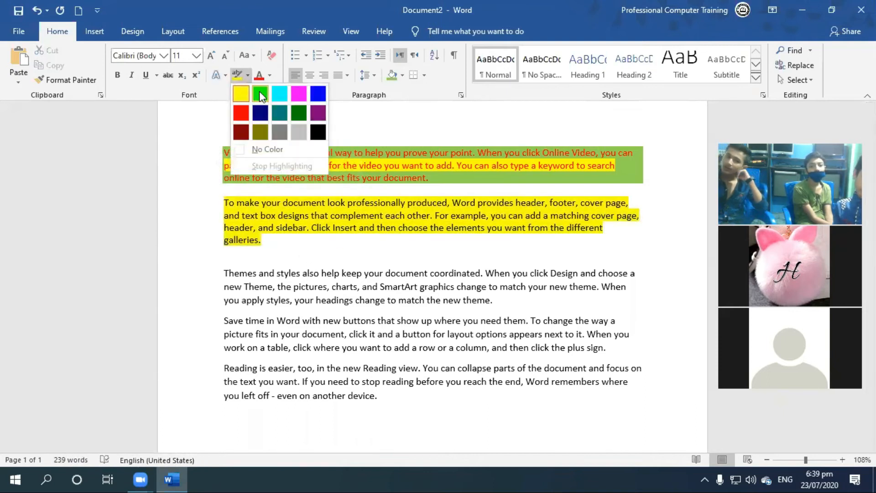
{"action": "left_click", "coordinate": [259, 91]}
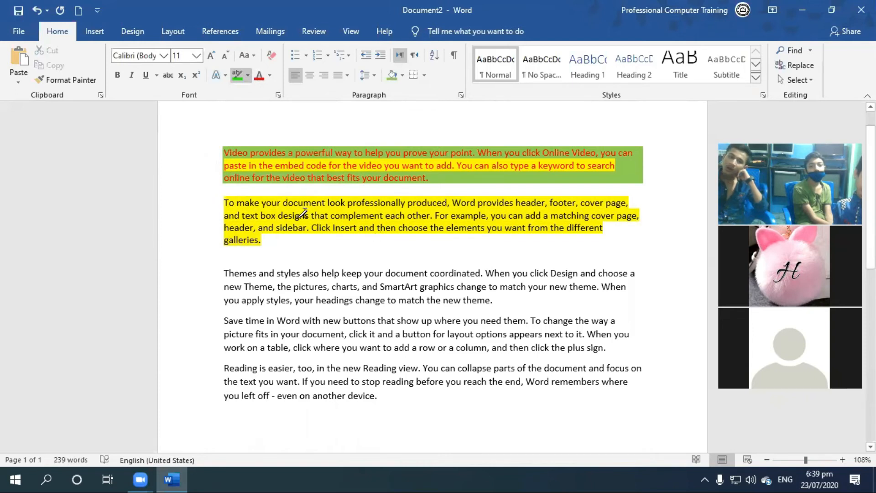
{"action": "key", "text": "Escape"}
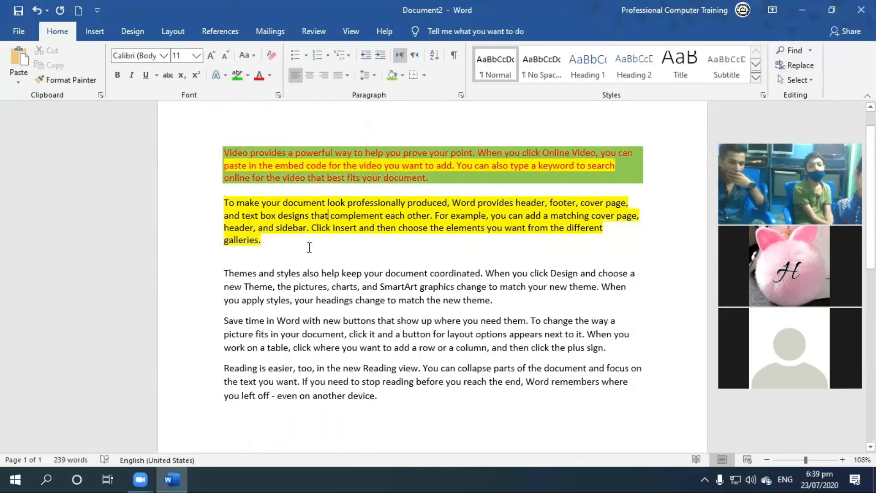
Apply standard red shading to the second paragraph and deselect it.
{"action": "left_click_drag", "start_coordinate": [309, 247], "coordinate": [155, 208]}
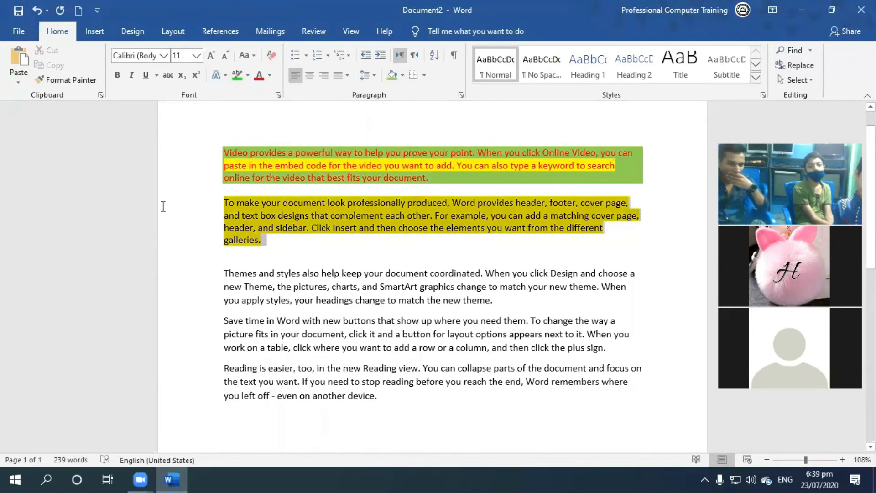
{"action": "left_click", "coordinate": [403, 75]}
{"action": "left_click", "coordinate": [401, 174]}
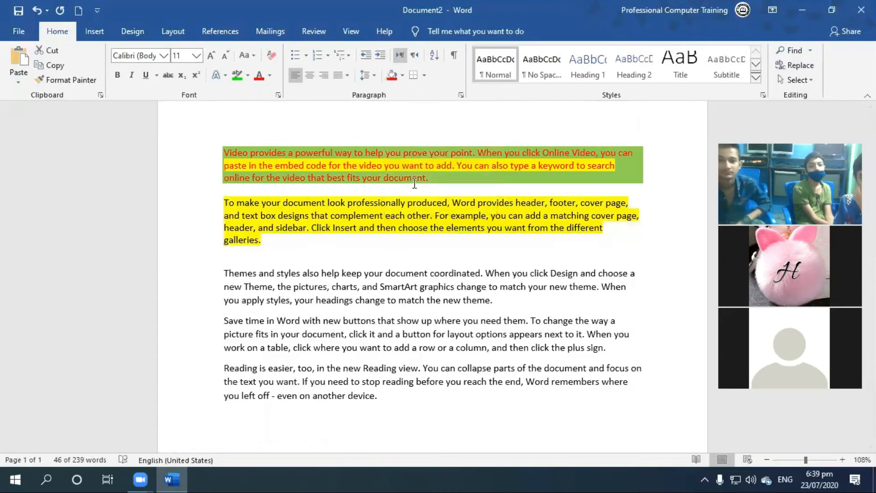
{"action": "left_click", "coordinate": [518, 320]}
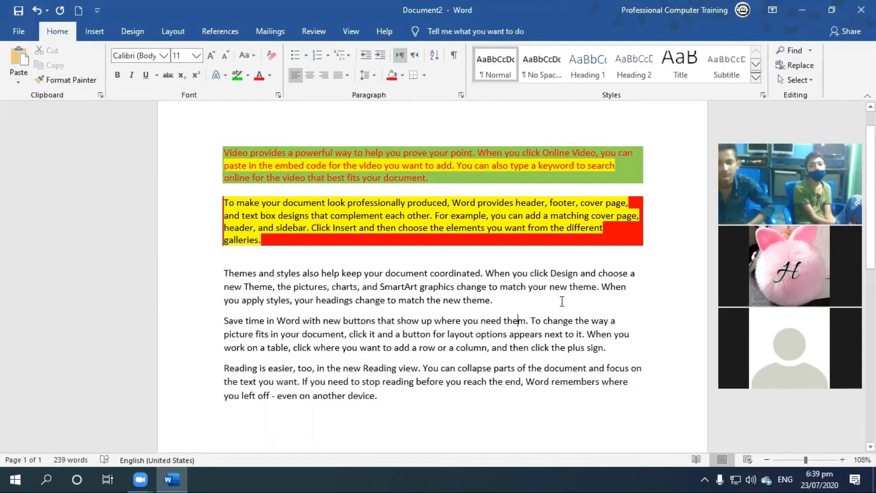
{"action": "left_click", "coordinate": [518, 320]}
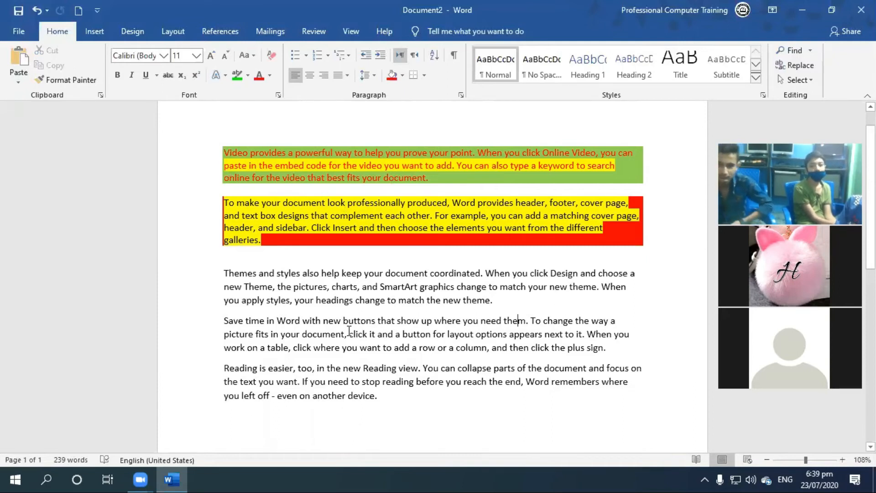
Undo the shading, highlighting and font color of the first two paragraphs, and the last inserted blank line.
{"action": "key", "text": "ctrl+z"}
{"action": "key", "text": "ctrl+z"}
{"action": "key", "text": "ctrl+z"}
{"action": "key", "text": "ctrl+z"}
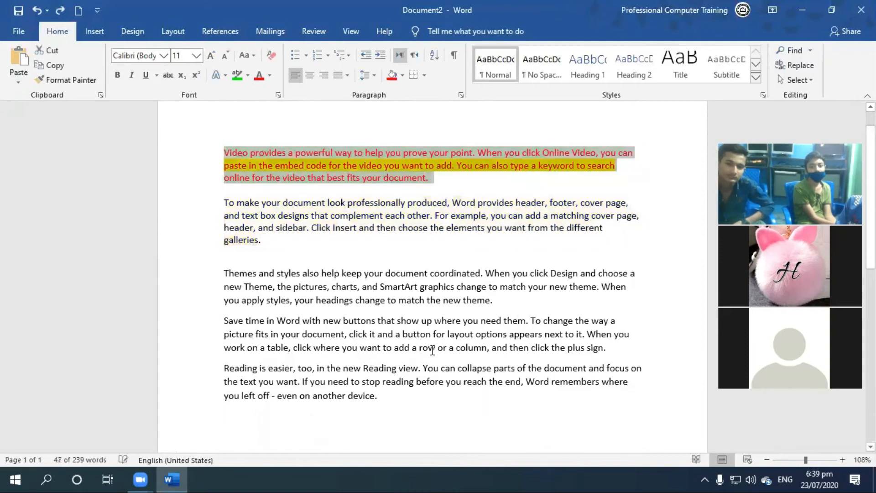
{"action": "key", "text": "ctrl+z"}
{"action": "key", "text": "ctrl+z"}
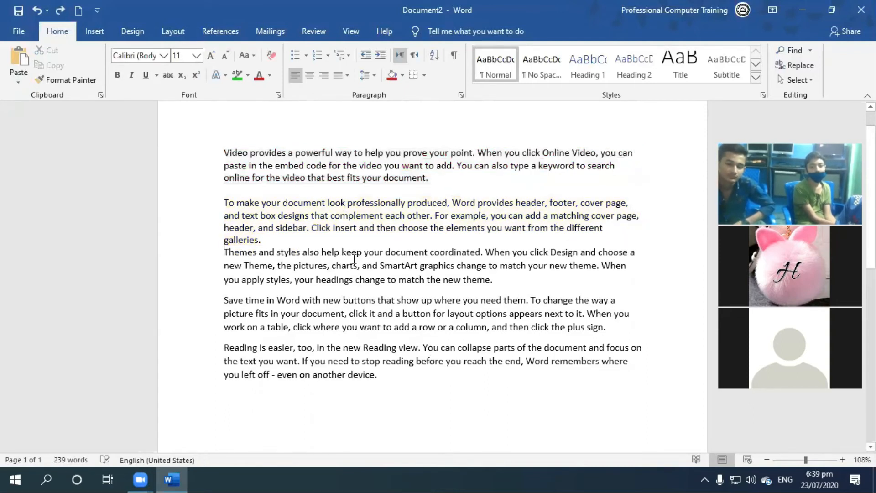
Insert a blank line above the "Themes and styles" paragraph and remove it again.
{"action": "key", "text": "Return"}
{"action": "left_click", "coordinate": [256, 256]}
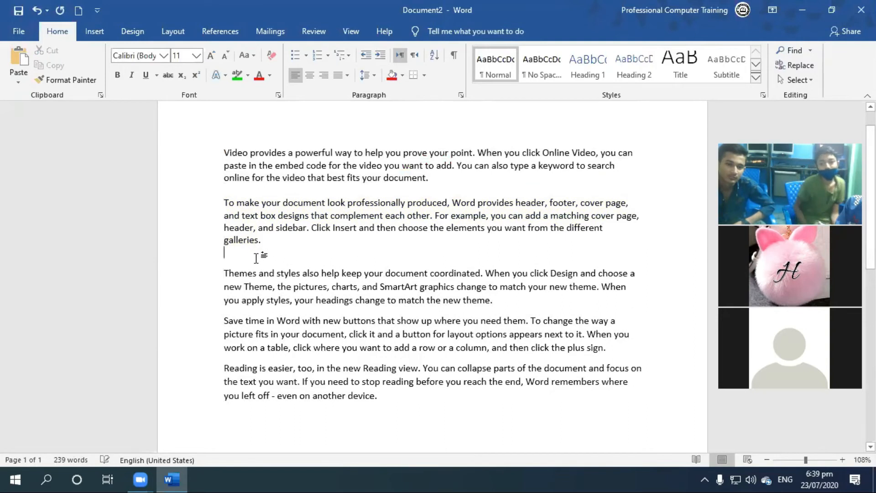
{"action": "key", "text": "Delete"}
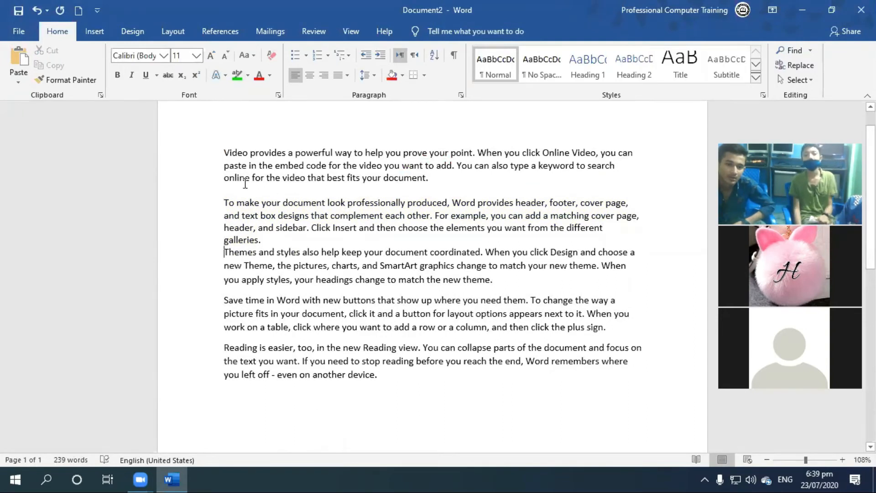
Select all the sample paragraphs and preview the border options on them without applying one.
{"action": "left_click_drag", "start_coordinate": [223, 152], "coordinate": [628, 379]}
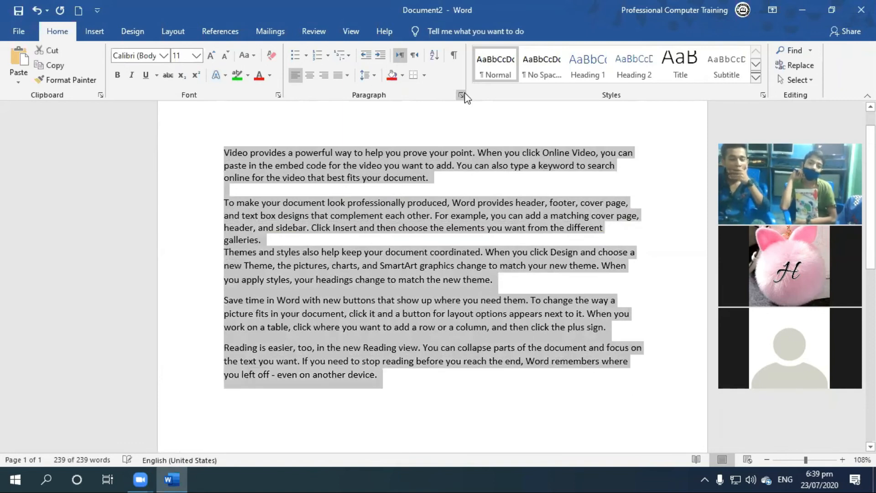
{"action": "left_click", "coordinate": [424, 75]}
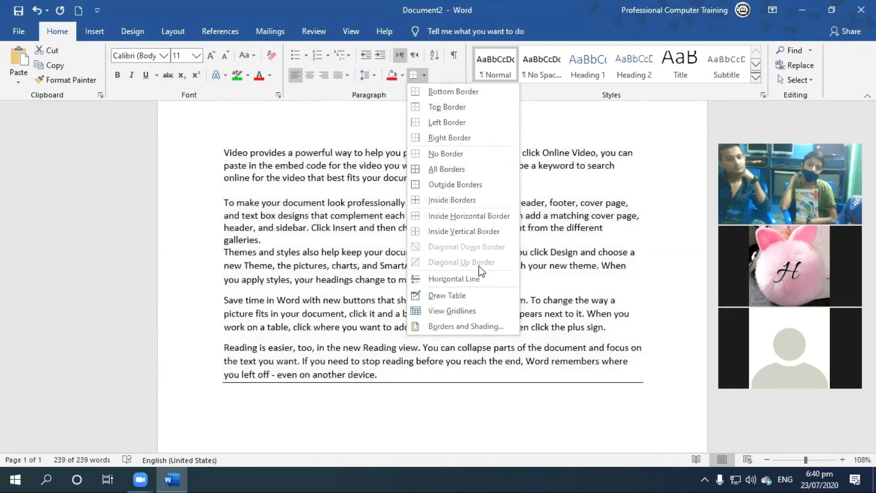
{"action": "left_click", "coordinate": [394, 94]}
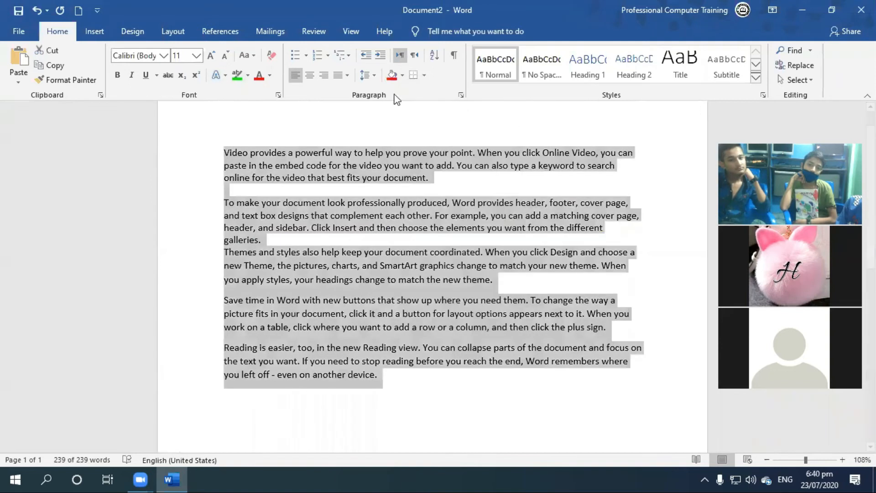
{"action": "left_click", "coordinate": [101, 36]}
{"action": "left_click", "coordinate": [95, 78]}
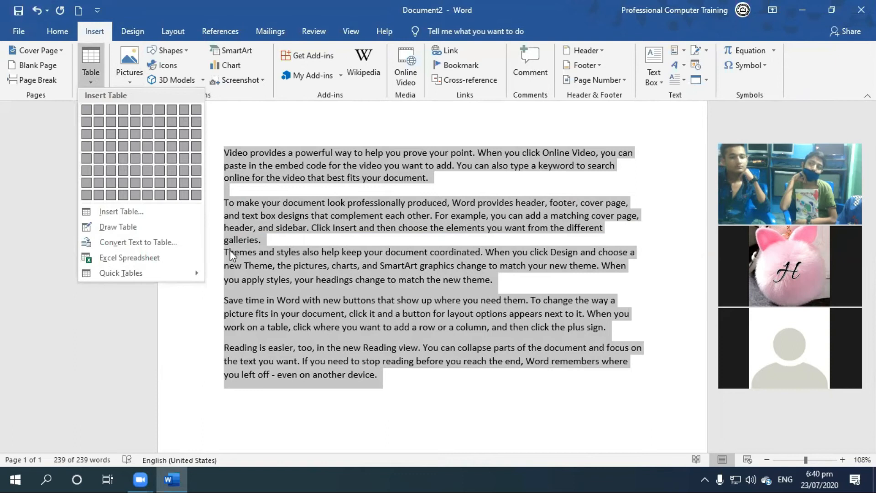
{"action": "left_click", "coordinate": [93, 82]}
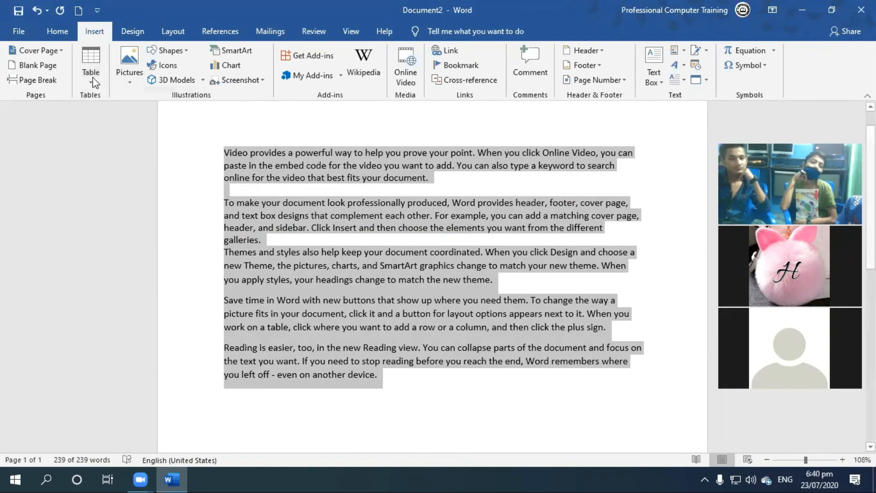
{"action": "left_click", "coordinate": [58, 31]}
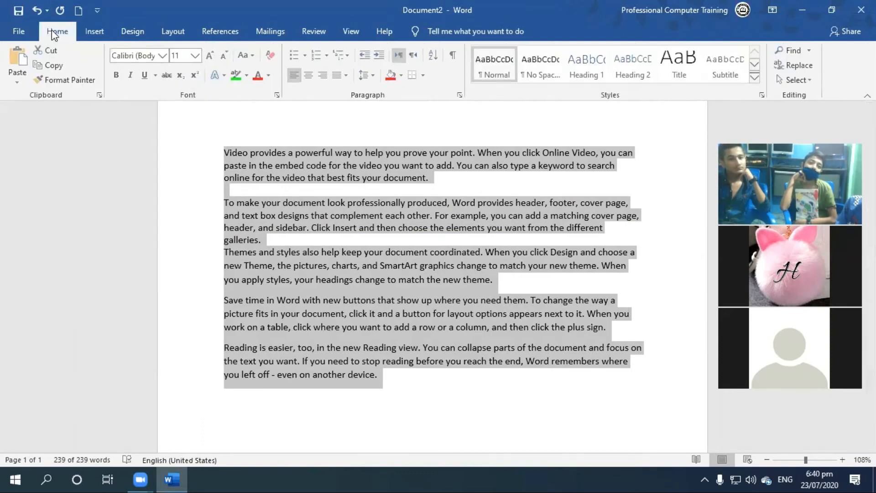
{"action": "left_click", "coordinate": [425, 77]}
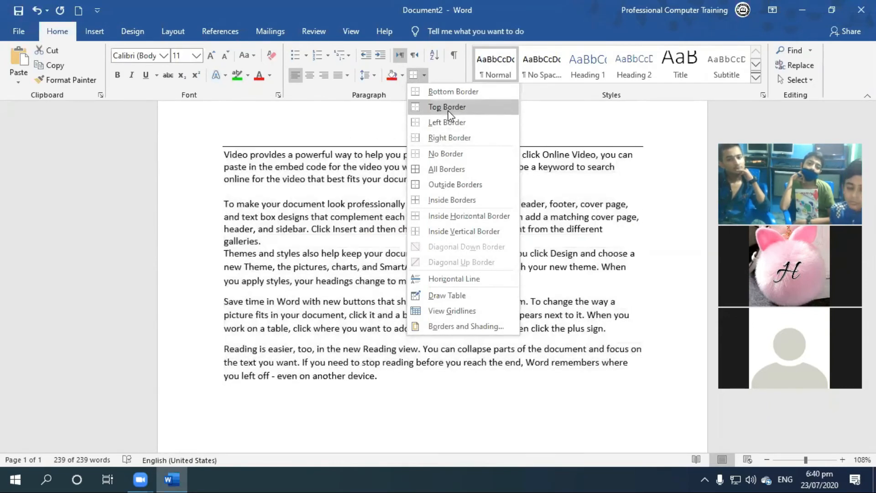
{"action": "left_click", "coordinate": [535, 131]}
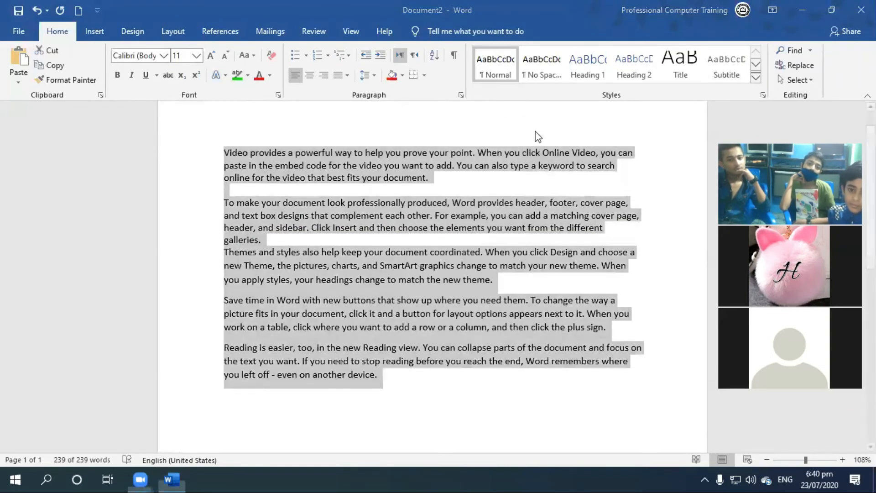
Apply All Borders to the selected paragraphs and place the cursor in the blank line below the first paragraph.
{"action": "left_click", "coordinate": [424, 76]}
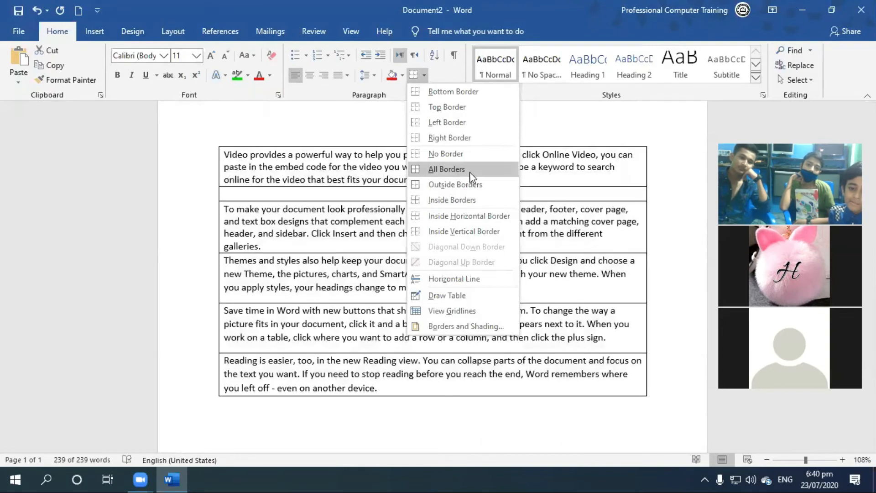
{"action": "left_click", "coordinate": [477, 167]}
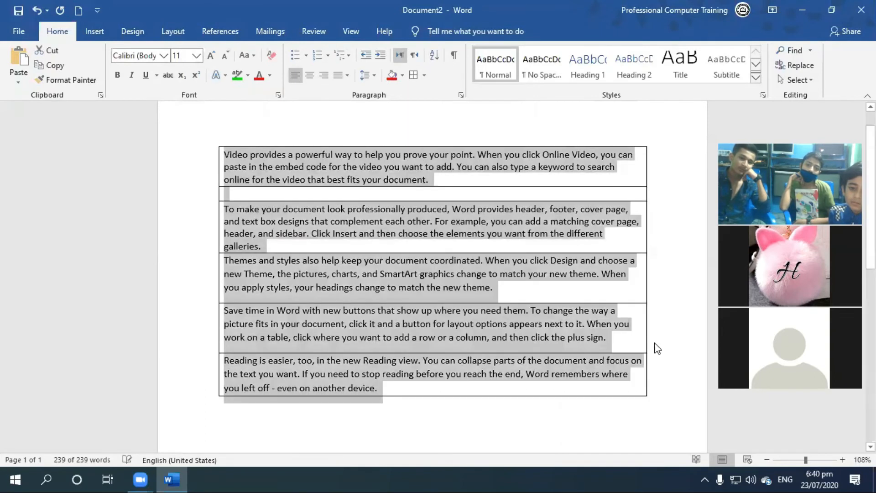
{"action": "left_click", "coordinate": [461, 210]}
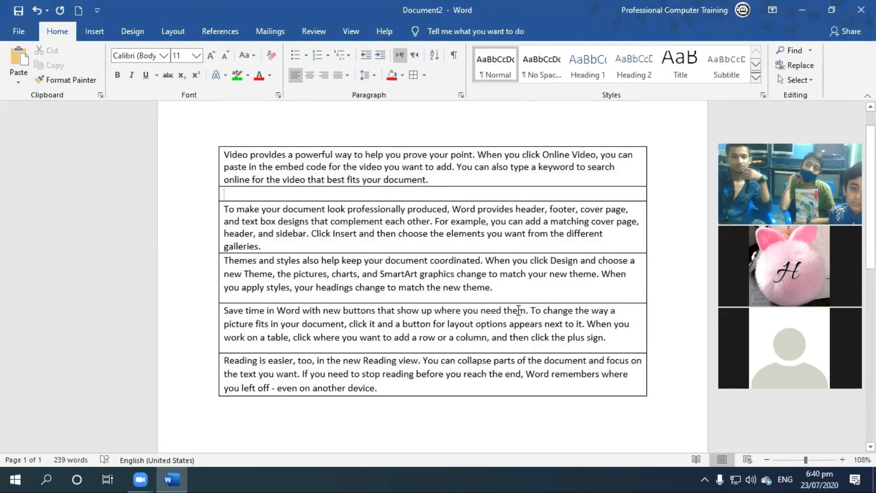
Remove and restore the blank bordered line between the first and second paragraphs twice.
{"action": "key", "text": "BackSpace"}
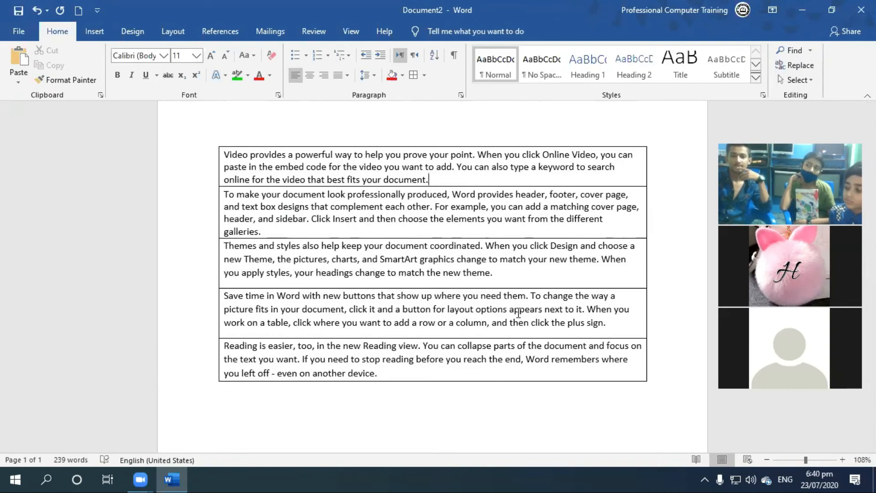
{"action": "key", "text": "ctrl+z"}
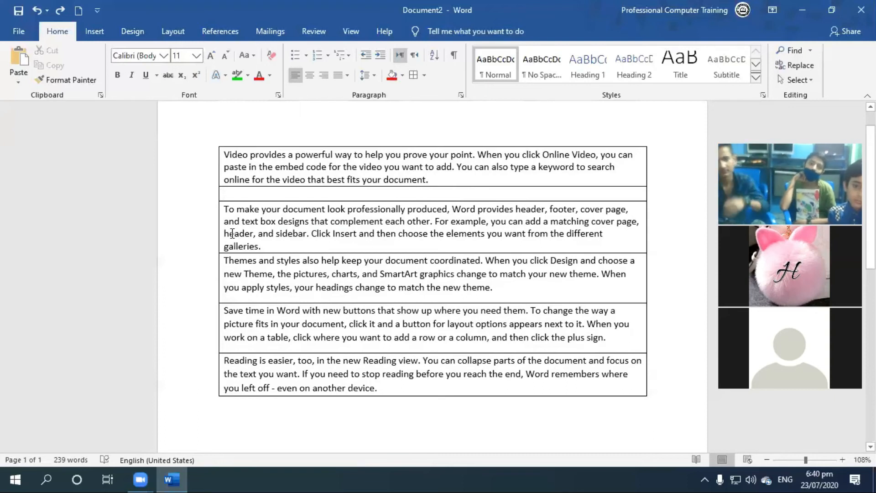
{"action": "key", "text": "BackSpace"}
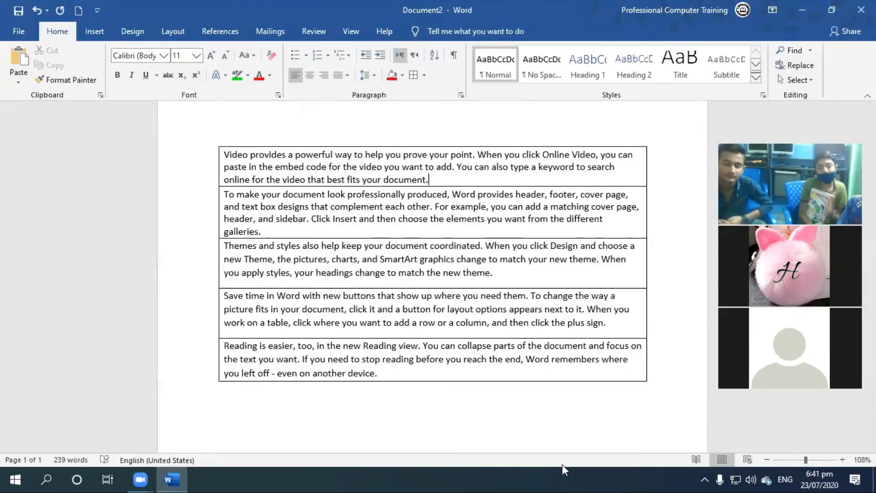
{"action": "key", "text": "Return"}
Insert a blank bordered line above each of the "Themes and styles", "Save time in Word" and "Reading is easier" paragraphs.
{"action": "left_click", "coordinate": [281, 256]}
{"action": "key", "text": "Return"}
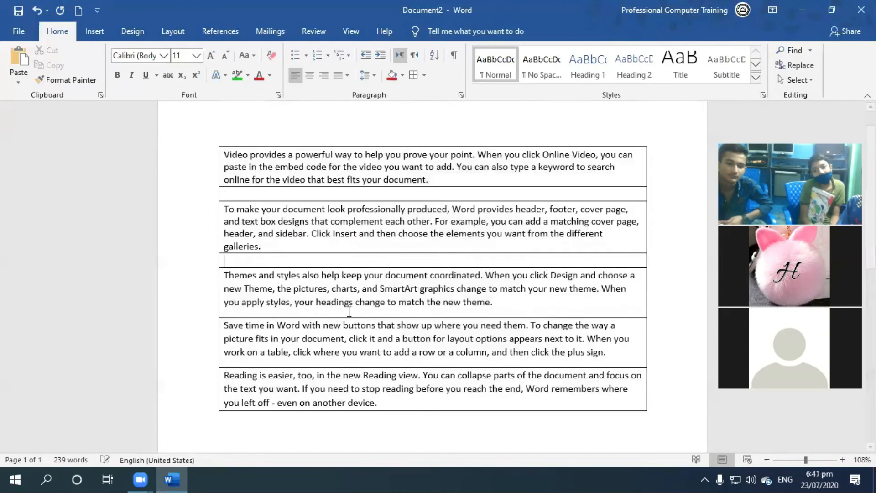
{"action": "left_click", "coordinate": [504, 302]}
{"action": "key", "text": "Return"}
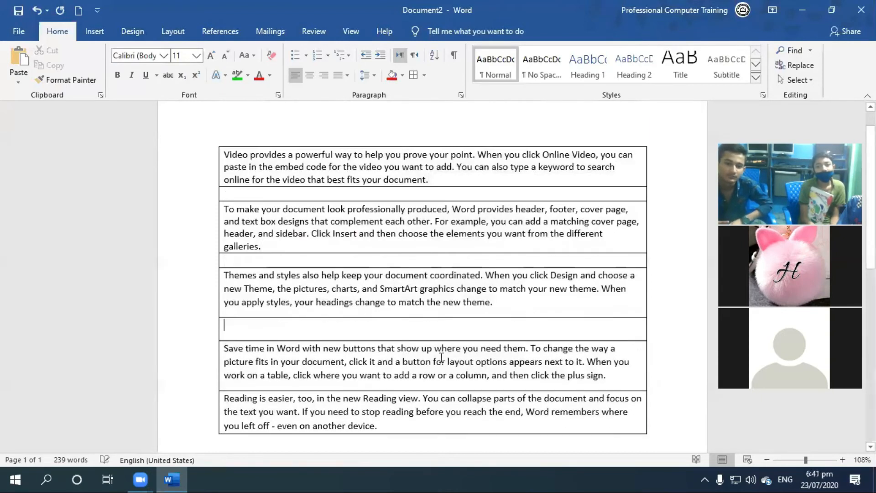
{"action": "left_click", "coordinate": [616, 378]}
{"action": "key", "text": "Return"}
Shade the first blank bordered line red and the second one yellow.
{"action": "scroll", "coordinate": [518, 351], "scroll_direction": "down", "scroll_amount": 2}
{"action": "left_click_drag", "start_coordinate": [228, 128], "coordinate": [564, 123]}
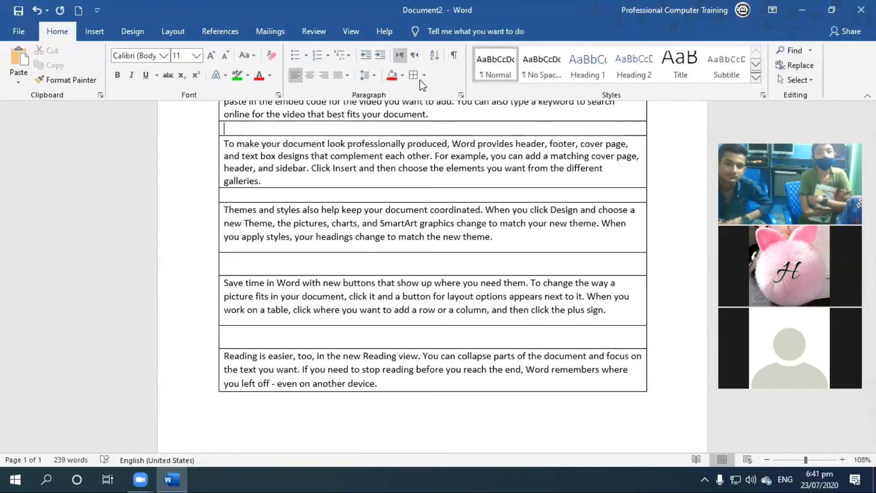
{"action": "left_click", "coordinate": [391, 75]}
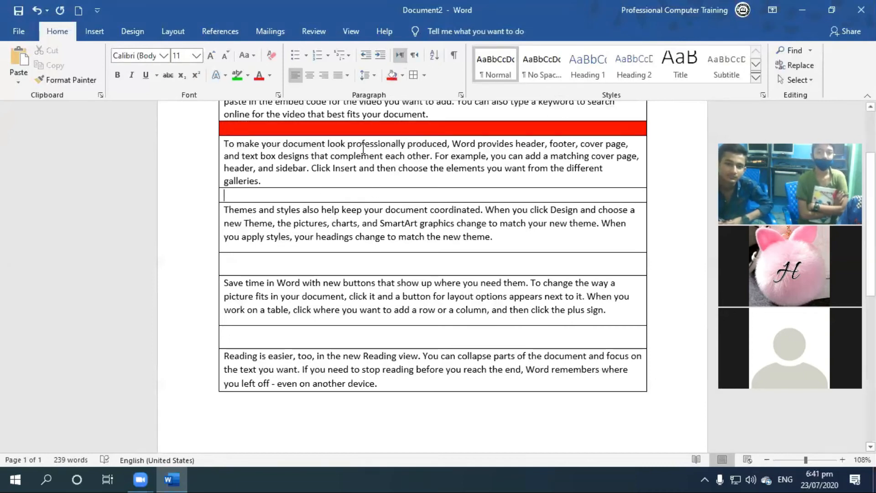
{"action": "left_click", "coordinate": [402, 75]}
{"action": "left_click", "coordinate": [423, 175]}
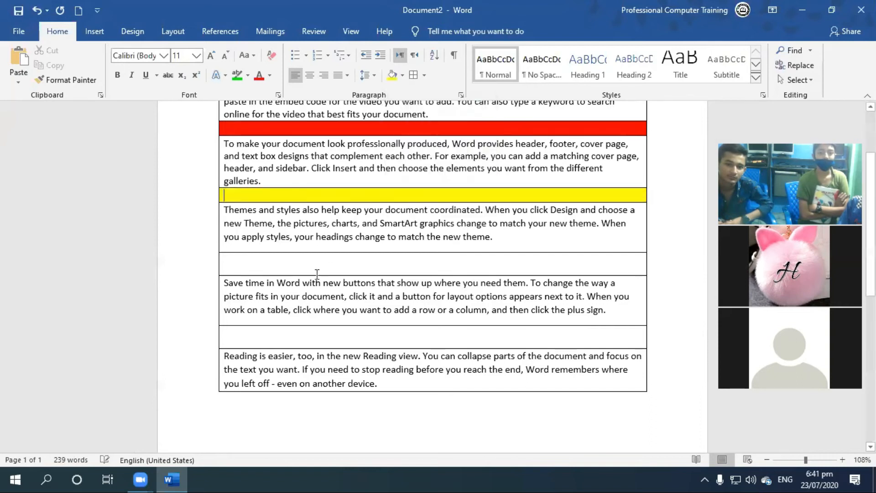
Shade the third blank bordered line standard purple and the fourth one theme orange.
{"action": "left_click", "coordinate": [404, 76]}
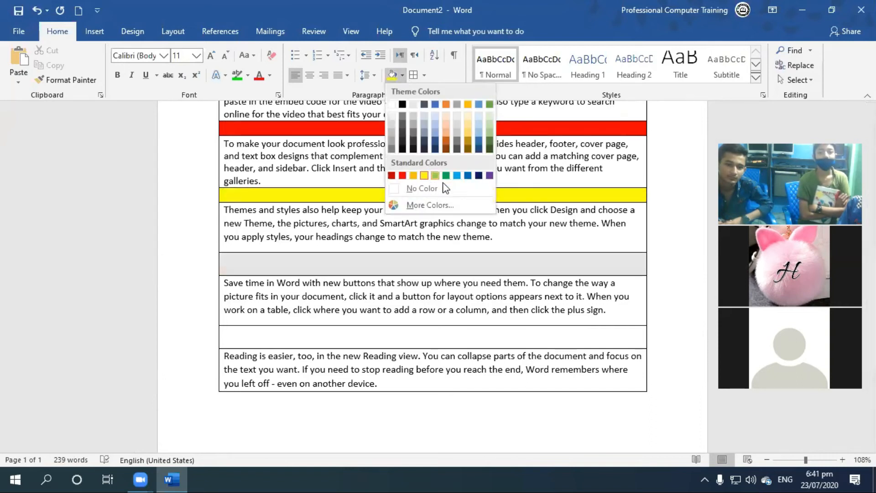
{"action": "left_click", "coordinate": [489, 175]}
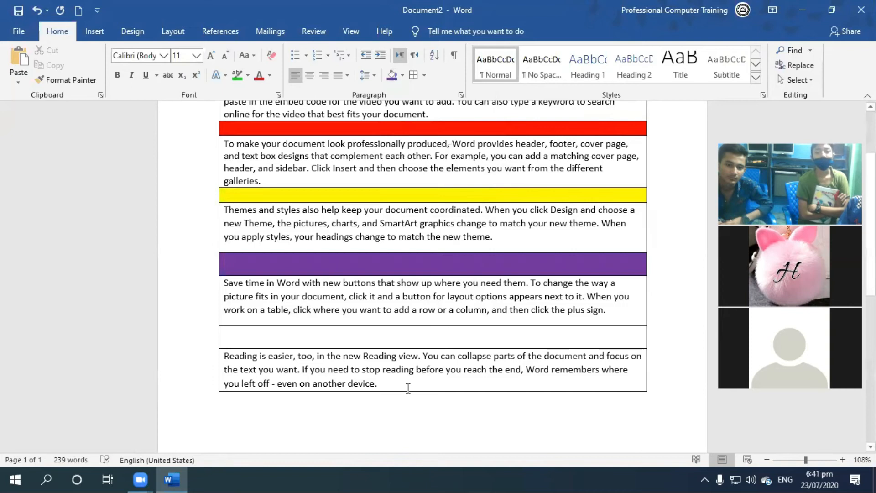
{"action": "left_click", "coordinate": [402, 76]}
{"action": "left_click", "coordinate": [447, 104]}
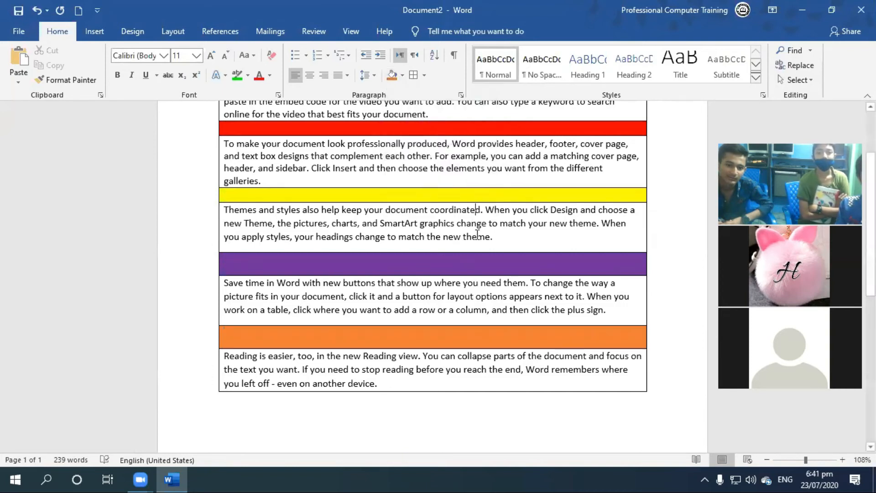
{"action": "scroll", "coordinate": [478, 234], "scroll_direction": "up", "scroll_amount": 1}
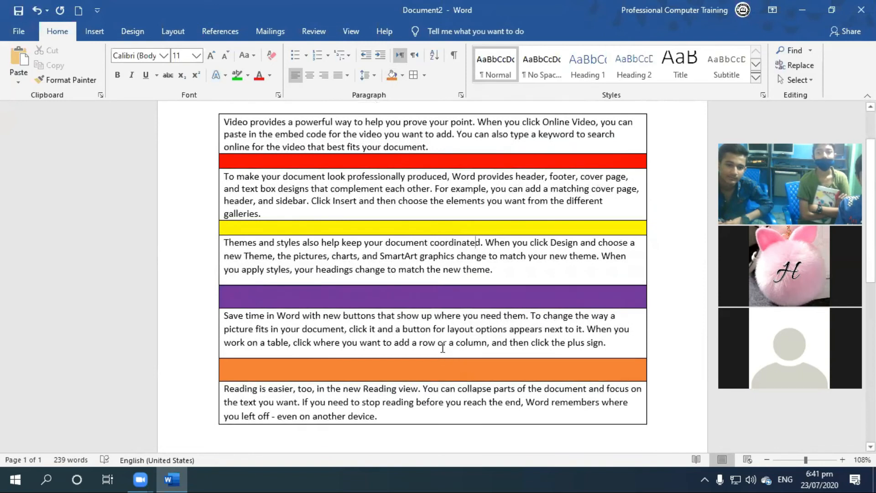
{"action": "left_click", "coordinate": [368, 75]}
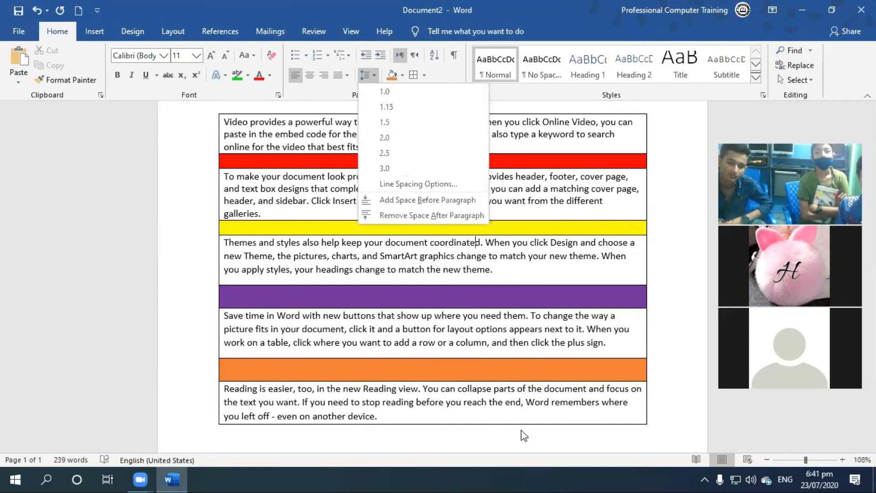
{"action": "left_click", "coordinate": [486, 336]}
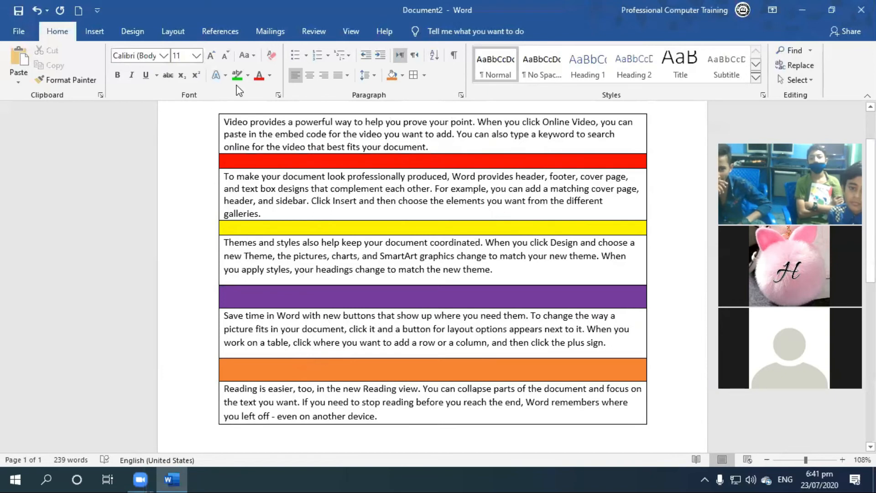
Delete the entire document content and undo the deletion.
{"action": "key", "text": "ctrl+a"}
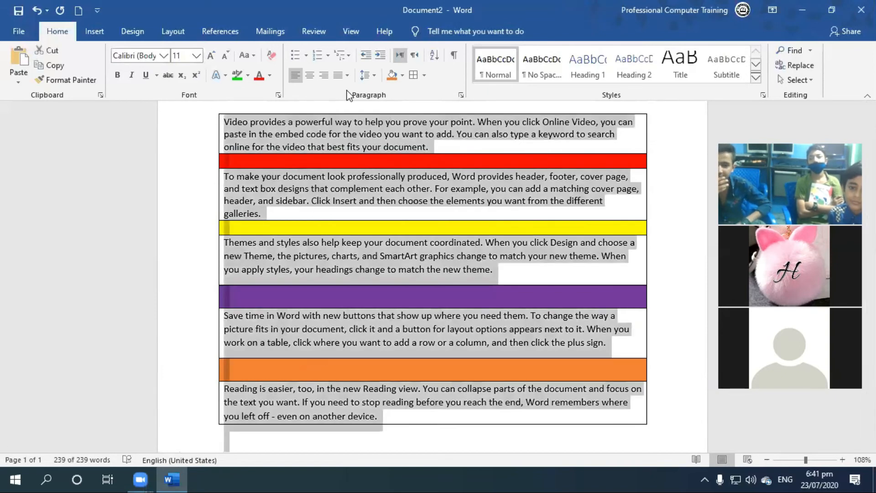
{"action": "key", "text": "Delete"}
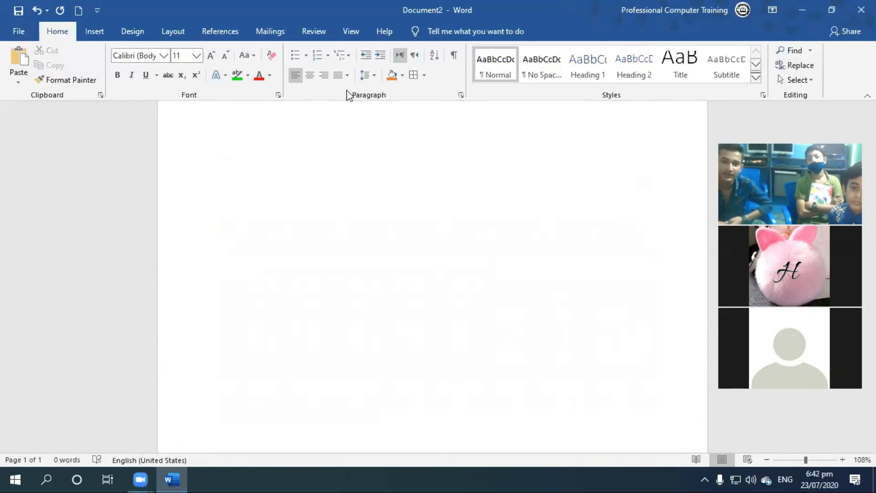
{"action": "key", "text": "ctrl+z"}
{"action": "left_click", "coordinate": [400, 159]}
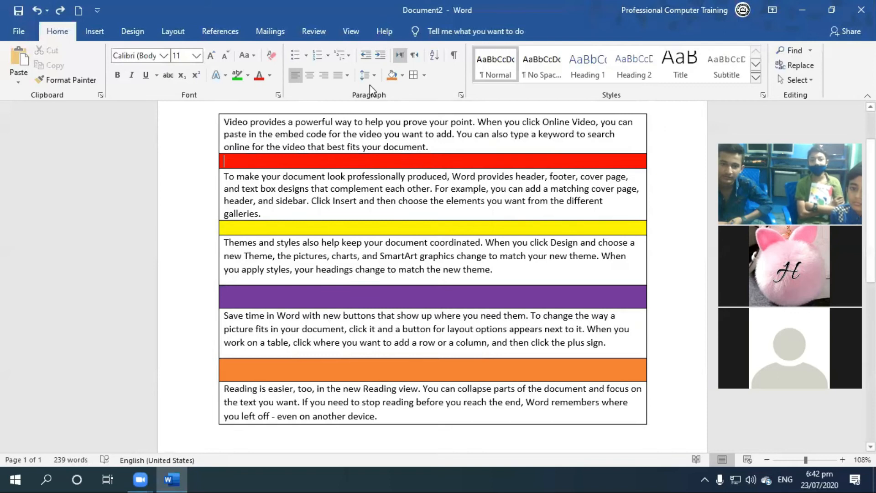
{"action": "left_click", "coordinate": [428, 76]}
{"action": "left_click", "coordinate": [320, 246]}
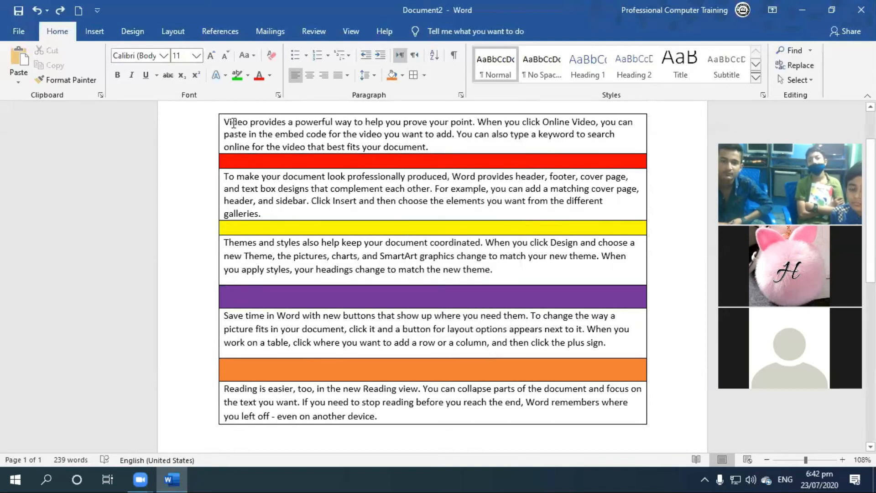
Move the left border of the bordered paragraphs slightly closer to the text and leave the text deselected.
{"action": "left_click_drag", "start_coordinate": [245, 122], "coordinate": [233, 122]}
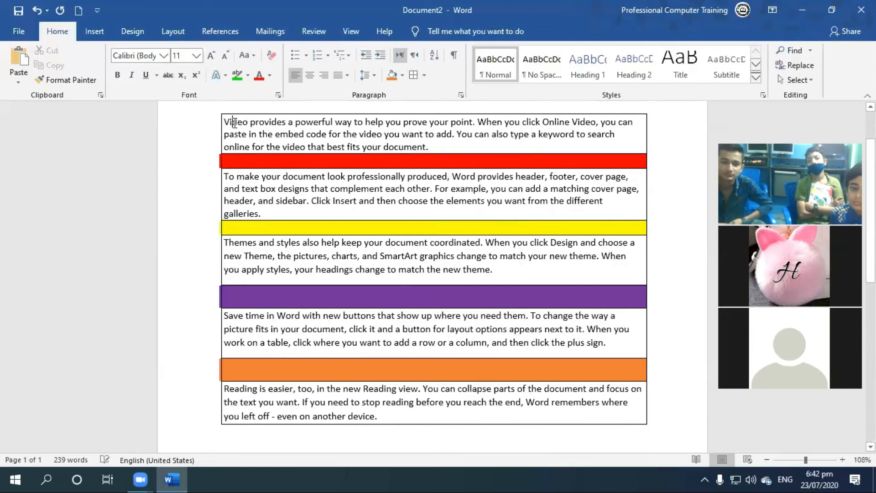
{"action": "key", "text": "ctrl+a"}
{"action": "left_click", "coordinate": [259, 136]}
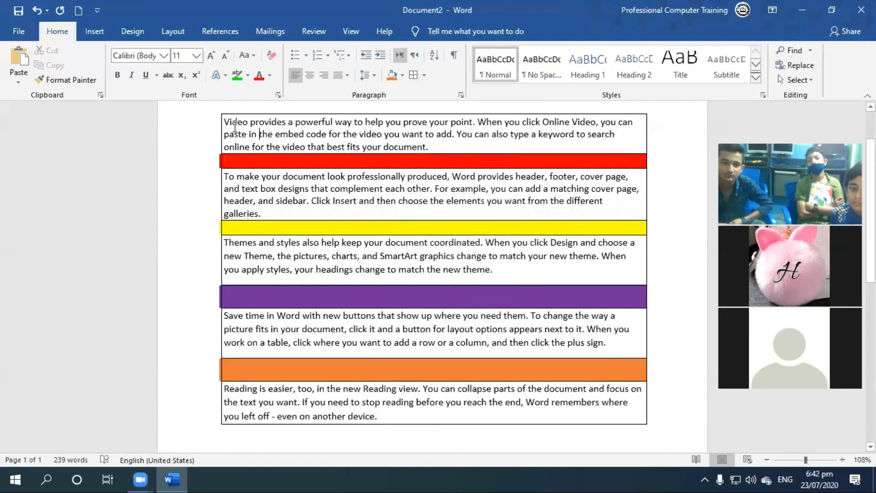
{"action": "left_click_drag", "start_coordinate": [226, 126], "coordinate": [533, 412]}
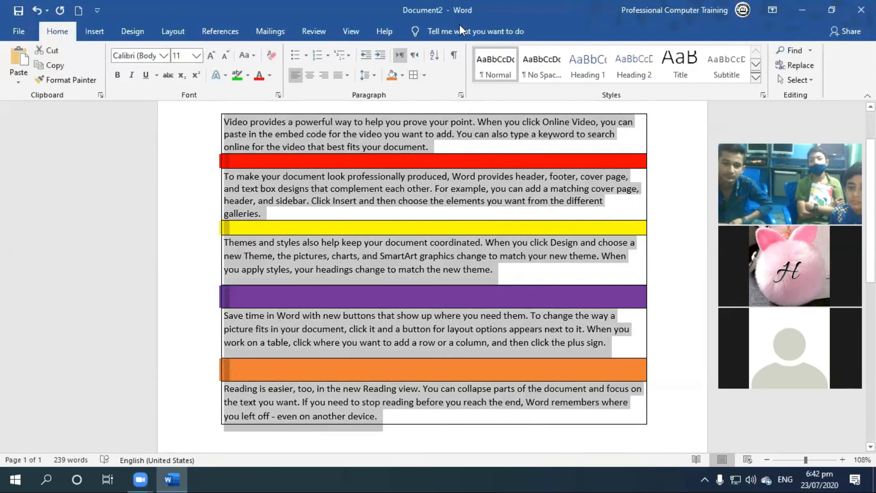
{"action": "left_click", "coordinate": [424, 75]}
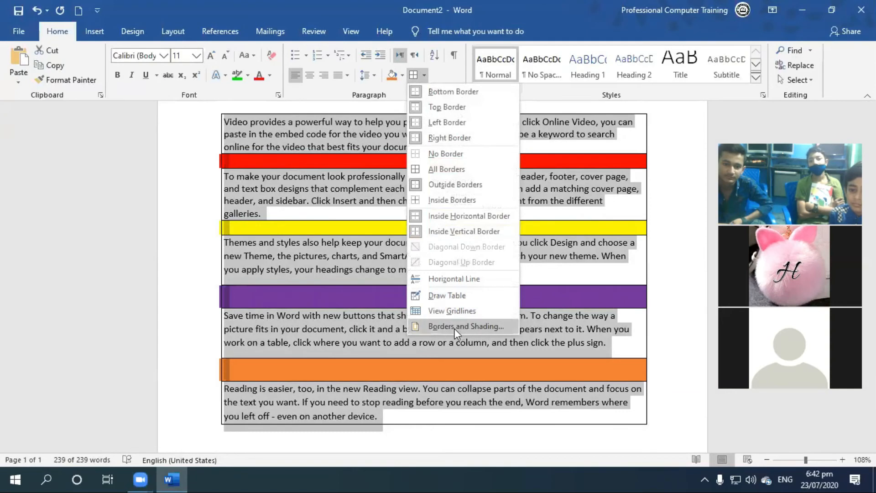
{"action": "left_click", "coordinate": [619, 135]}
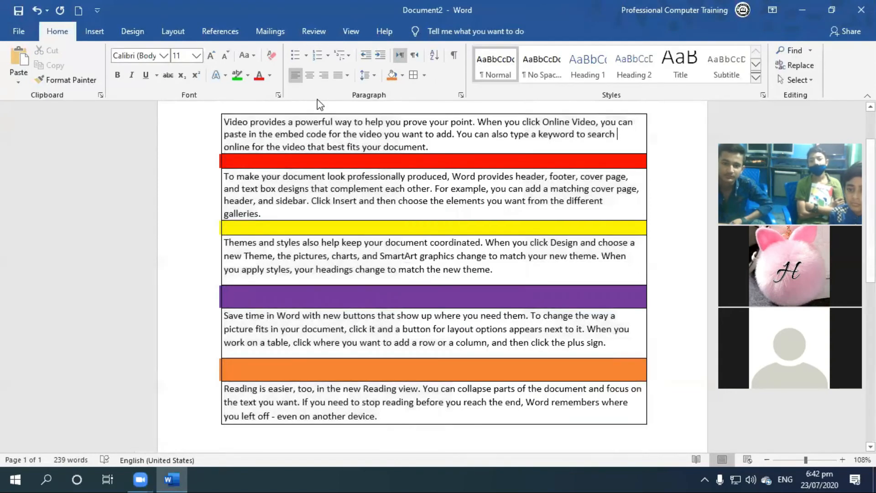
Set the border color to red and the width to 4½ pt for all paragraphs in the Borders and Shading settings.
{"action": "left_click_drag", "start_coordinate": [225, 122], "coordinate": [569, 362]}
{"action": "scroll", "coordinate": [598, 342], "scroll_direction": "up", "scroll_amount": 2}
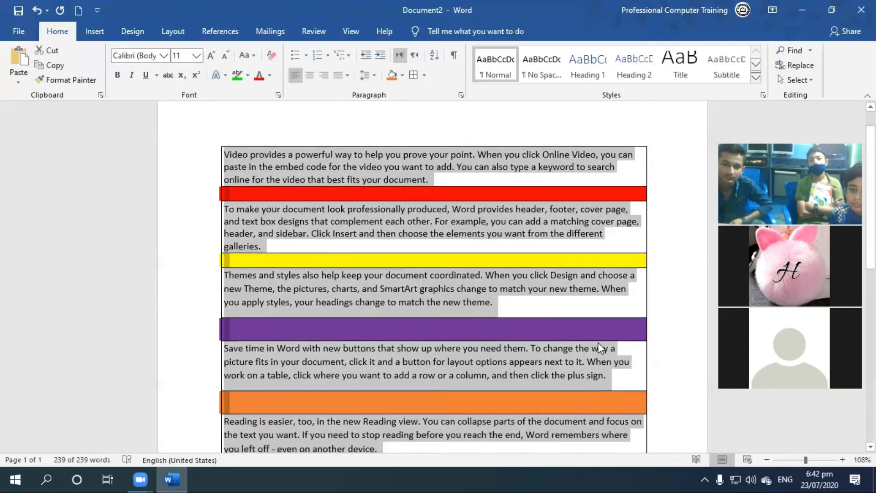
{"action": "left_click", "coordinate": [424, 75]}
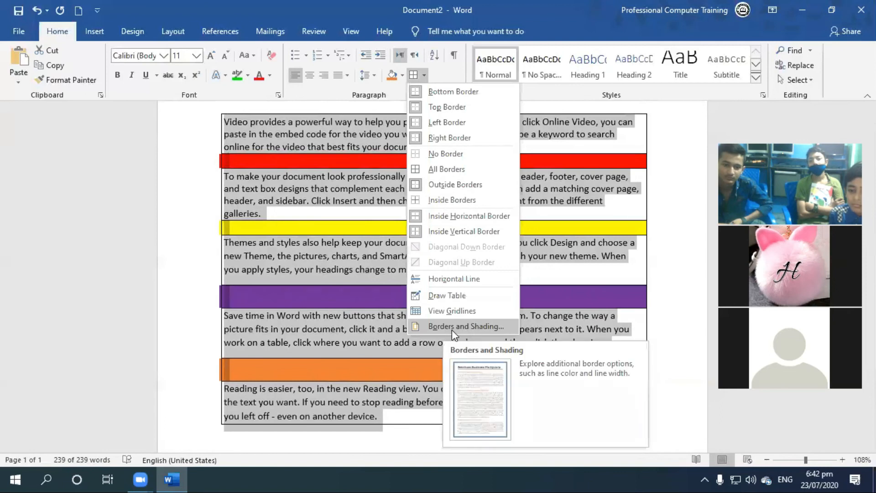
{"action": "left_click", "coordinate": [451, 329]}
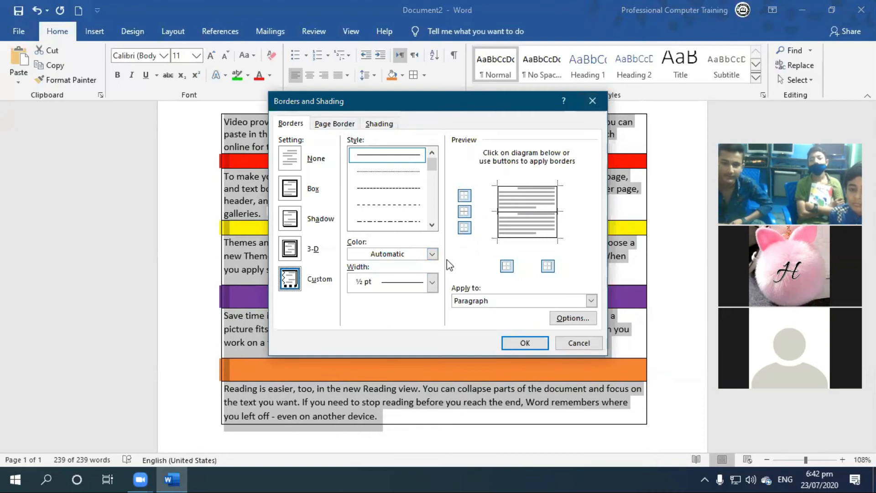
{"action": "left_click", "coordinate": [432, 254]}
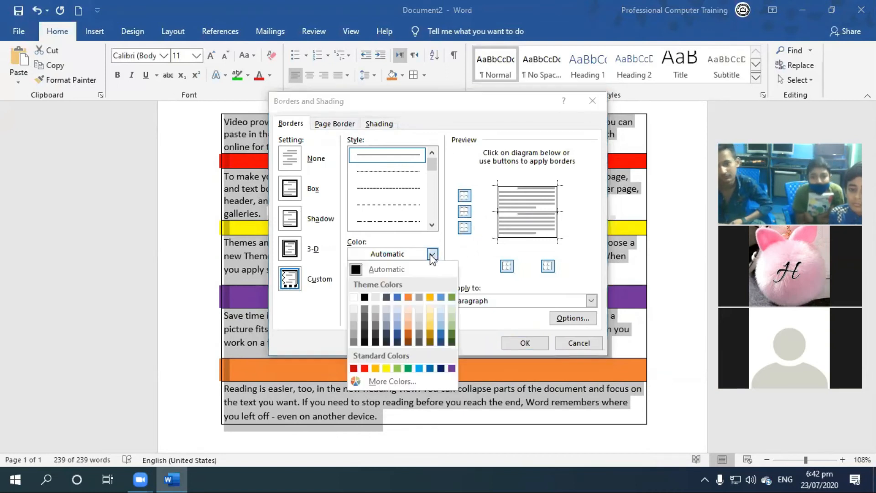
{"action": "left_click", "coordinate": [365, 368]}
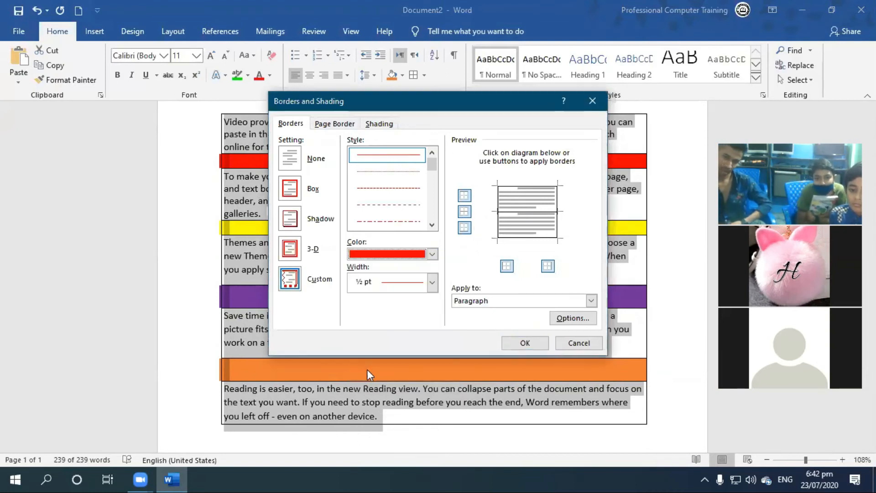
{"action": "left_click", "coordinate": [431, 282]}
{"action": "left_click", "coordinate": [404, 416]}
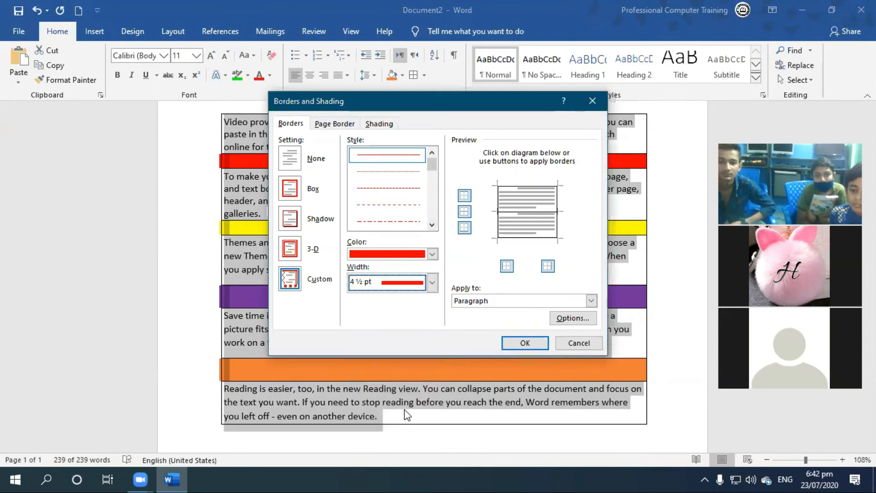
{"action": "left_click", "coordinate": [525, 342]}
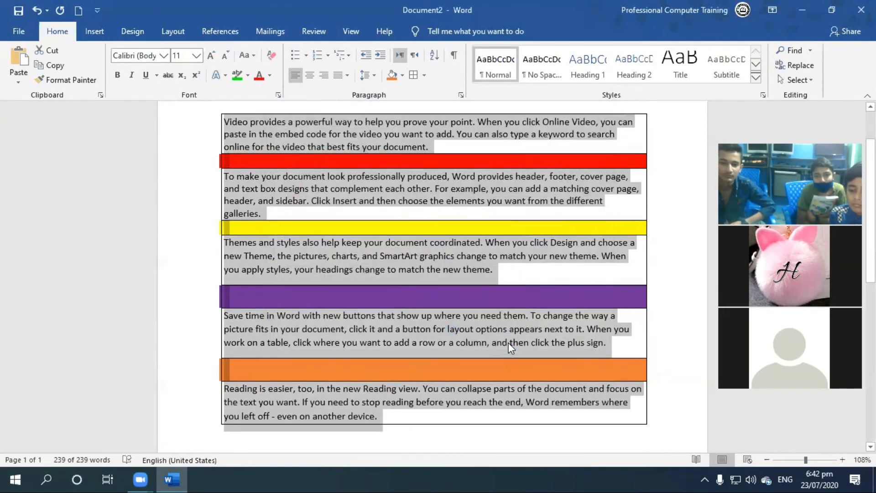
{"action": "left_click", "coordinate": [396, 211]}
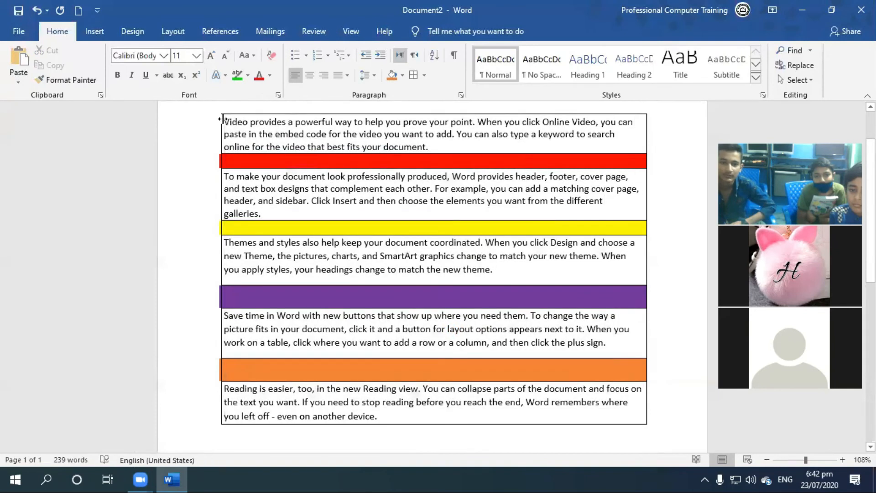
Apply the thick red borders around and between all the paragraphs and leave the text deselected.
{"action": "left_click_drag", "start_coordinate": [224, 121], "coordinate": [530, 416]}
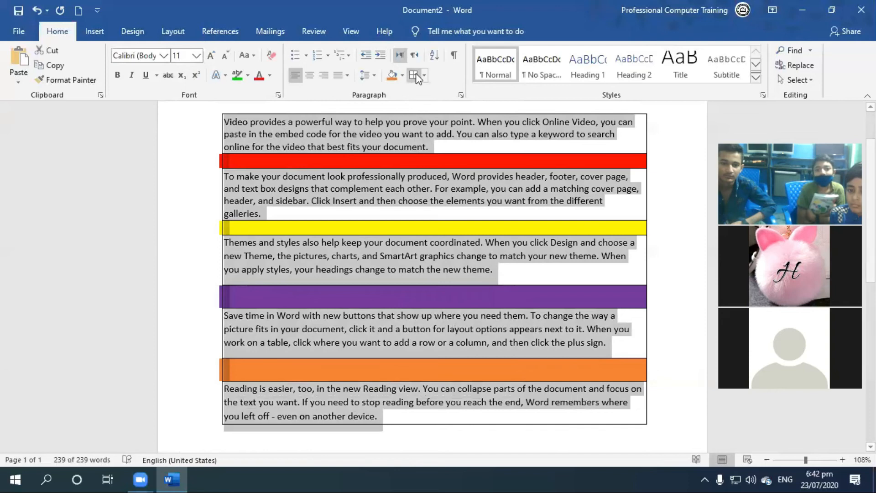
{"action": "left_click", "coordinate": [414, 75]}
{"action": "left_click", "coordinate": [423, 76]}
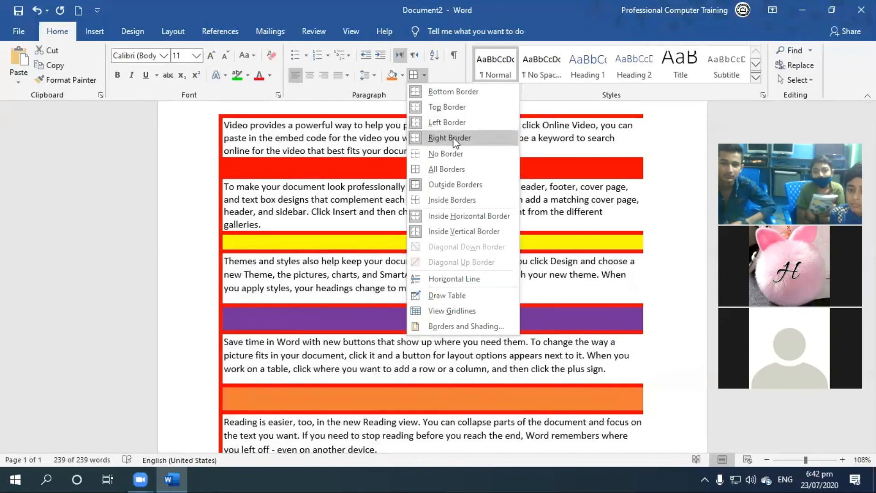
{"action": "left_click", "coordinate": [446, 153]}
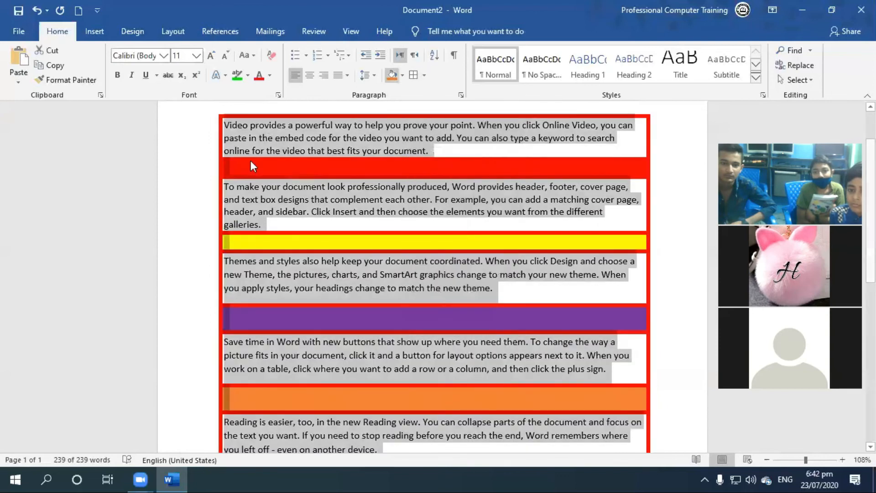
{"action": "left_click", "coordinate": [433, 197]}
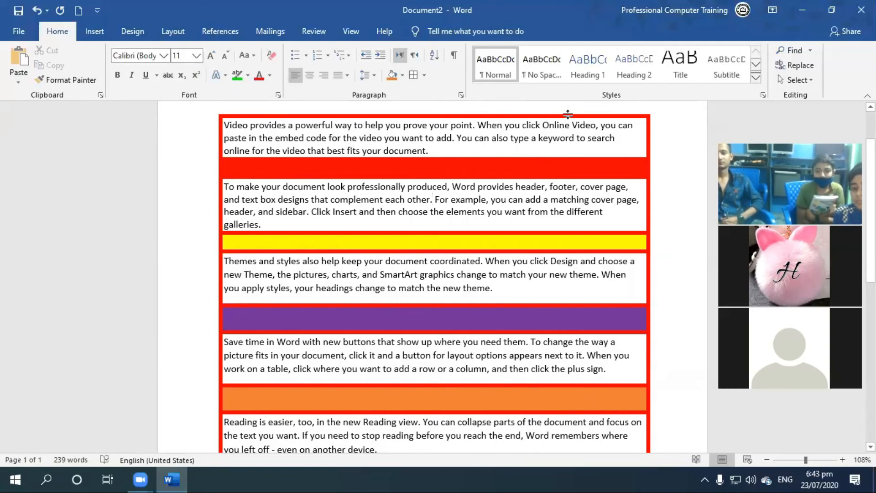
Undo the red borders and delete the entire document content.
{"action": "key", "text": "ctrl+z"}
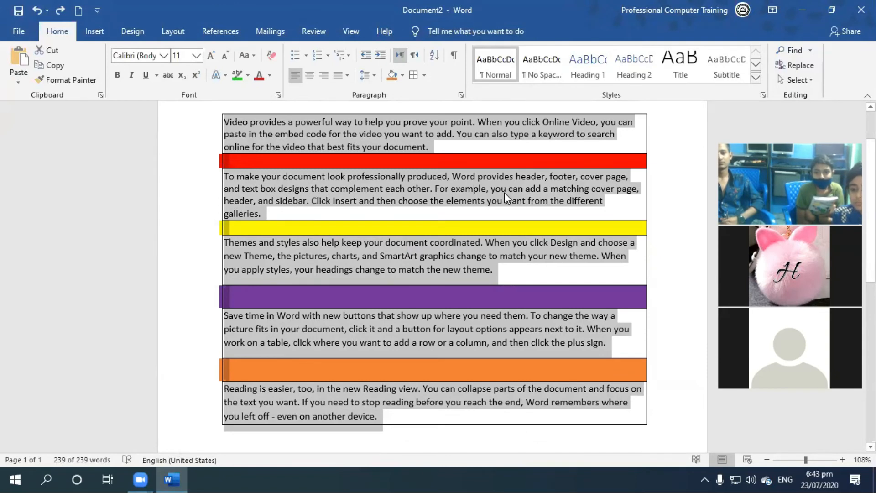
{"action": "key", "text": "Delete"}
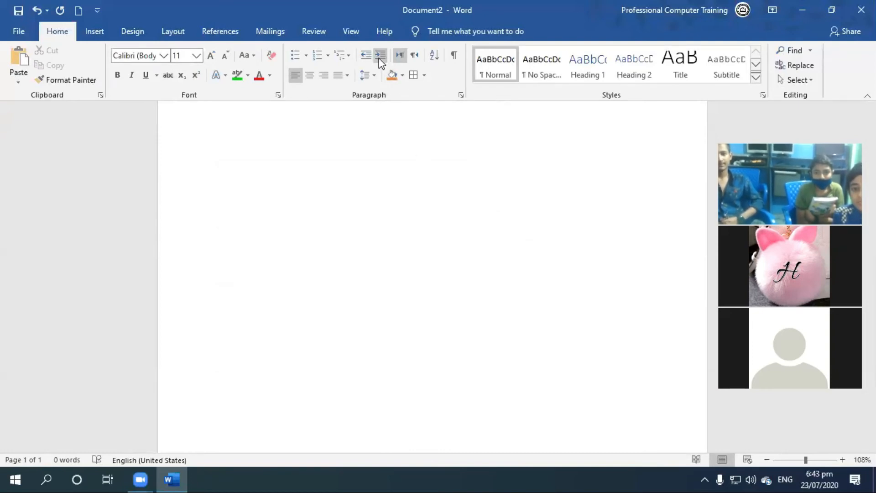
{"action": "left_click", "coordinate": [367, 59]}
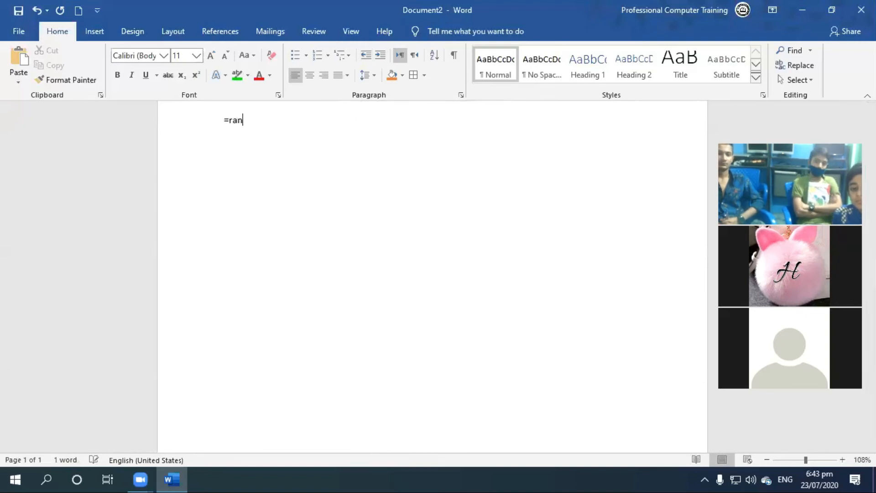
Erase the unfinished random-text formula and write "Pakistan Zindabad" in its place.
{"action": "key", "text": "BackSpace"}
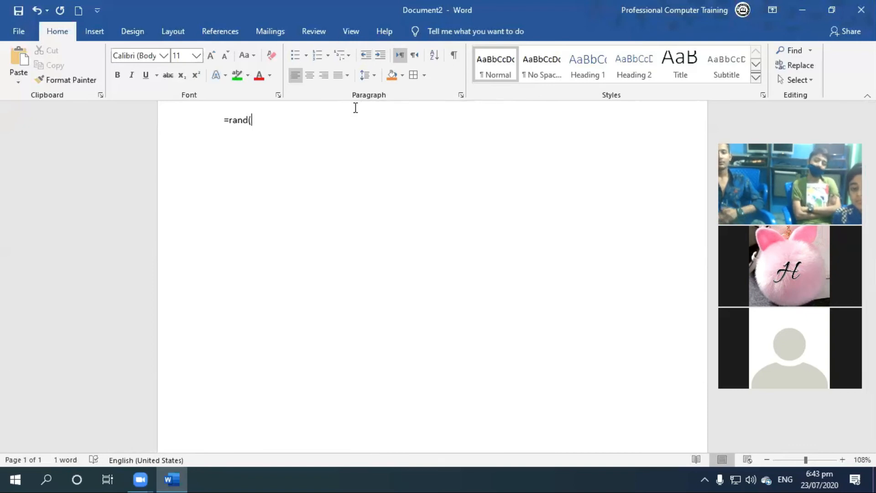
{"action": "key", "text": "BackSpace"}
{"action": "key", "text": "BackSpace"}
{"action": "key", "text": "BackSpace"}
{"action": "key", "text": "BackSpace"}
{"action": "key", "text": "BackSpace"}
{"action": "type", "text": "Pakista"}
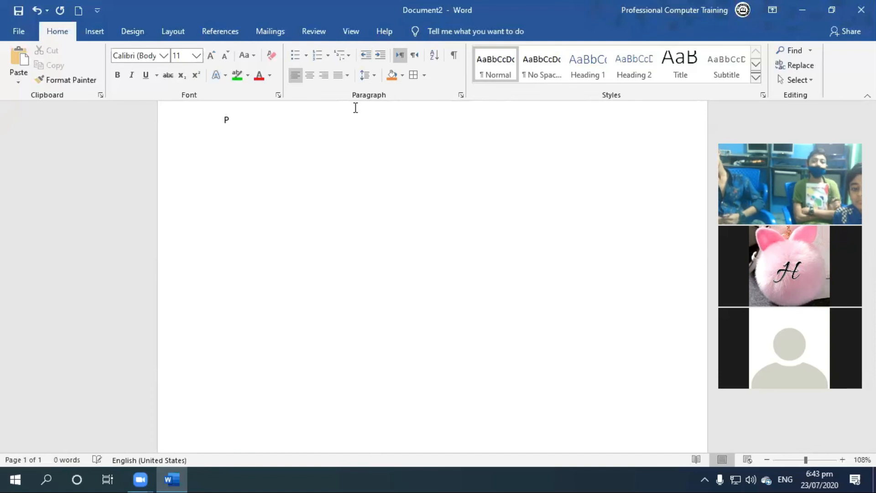
{"action": "type", "text": "Zindabad"}
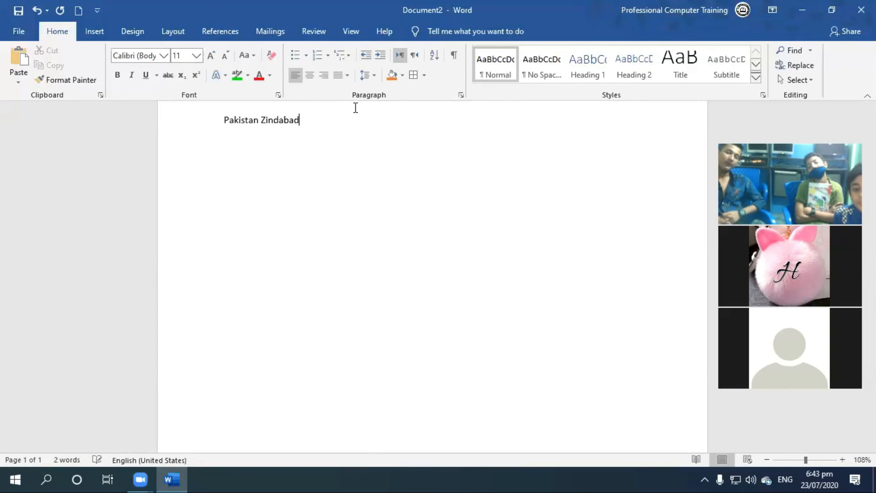
Enlarge the "Pakistan Zindabad" text to font size 21 and leave it deselected.
{"action": "key", "text": "ctrl+a"}
{"action": "key", "text": "ctrl+bracketright"}
{"action": "key", "text": "ctrl+bracketright"}
{"action": "key", "text": "ctrl+bracketright"}
{"action": "key", "text": "ctrl+bracketright"}
{"action": "key", "text": "ctrl+bracketright"}
{"action": "key", "text": "ctrl+bracketright"}
{"action": "key", "text": "ctrl+bracketright"}
{"action": "key", "text": "ctrl+bracketright"}
{"action": "key", "text": "ctrl+bracketright"}
{"action": "key", "text": "ctrl+bracketright"}
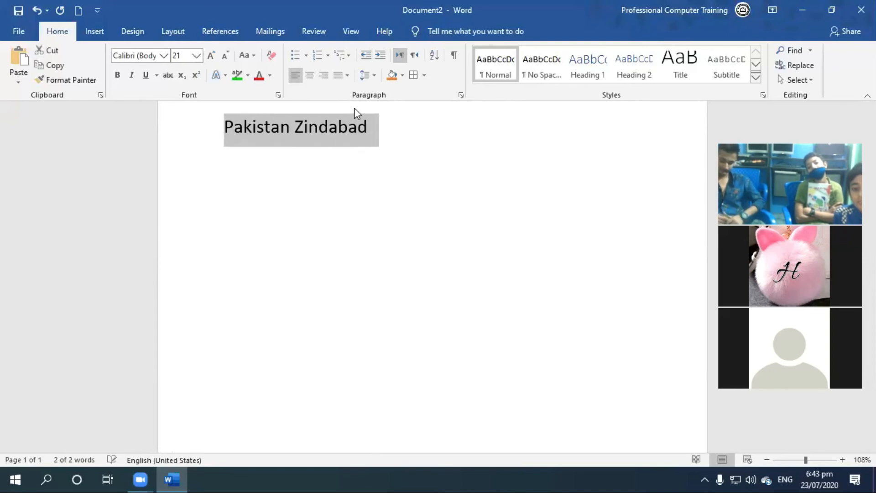
{"action": "scroll", "coordinate": [357, 156], "scroll_direction": "up", "scroll_amount": 1}
{"action": "left_click", "coordinate": [358, 157]}
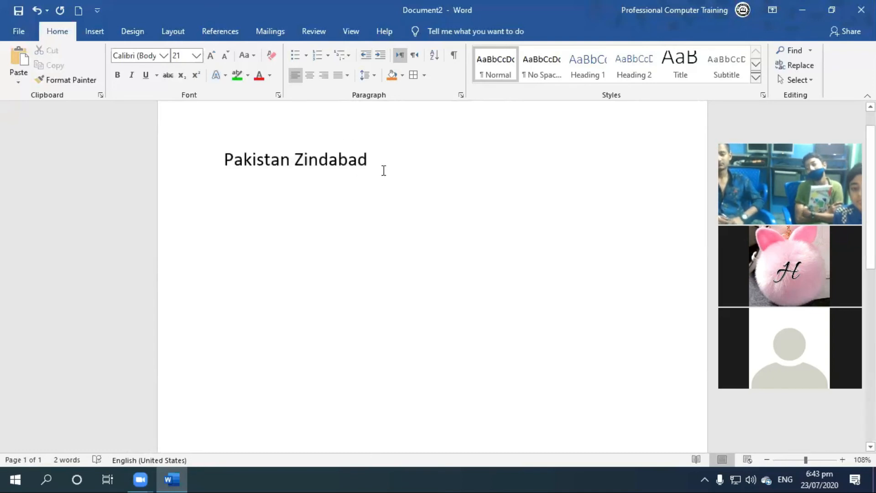
Increase the indent of the "Pakistan Zindabad" line by four levels.
{"action": "triple_click", "coordinate": [360, 158]}
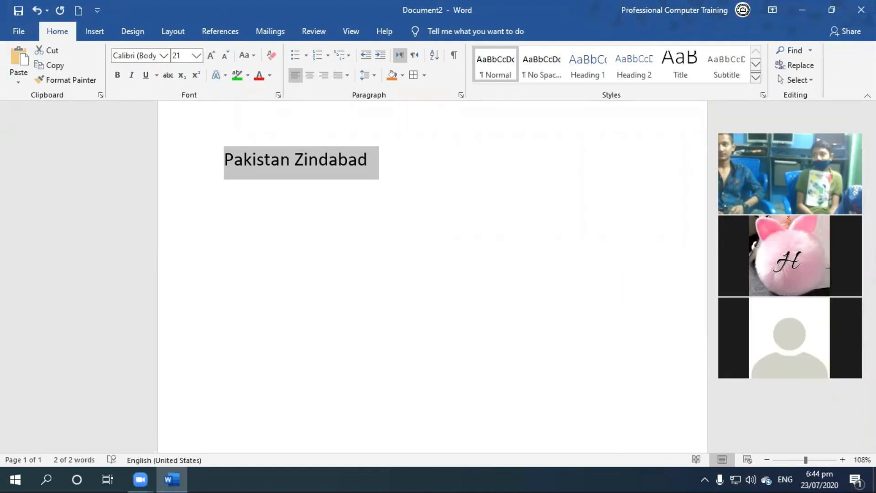
{"action": "left_click", "coordinate": [363, 158]}
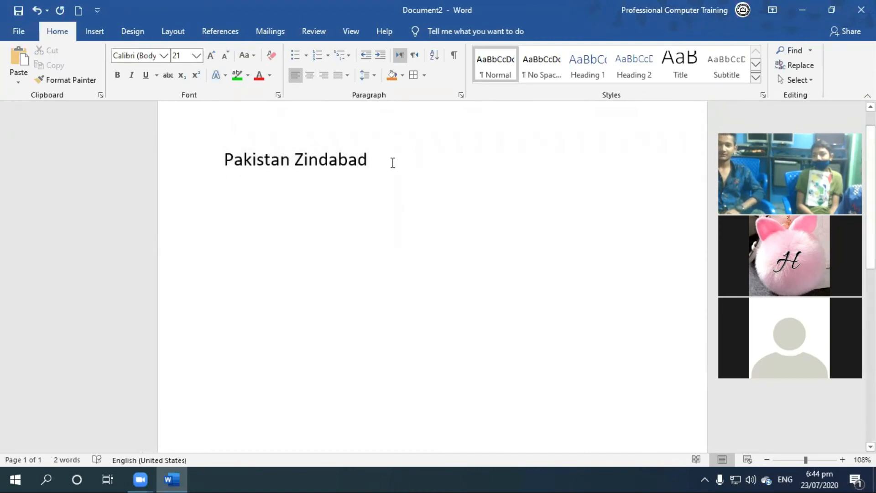
{"action": "left_click", "coordinate": [207, 172]}
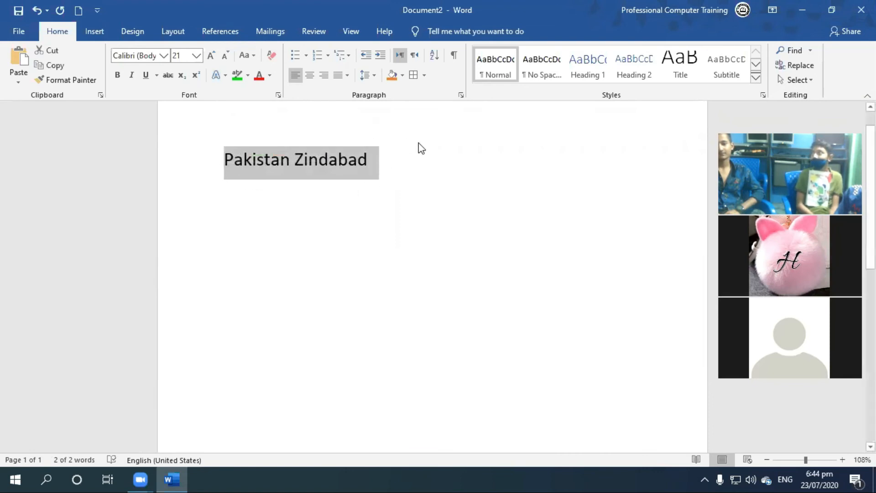
{"action": "left_click", "coordinate": [381, 55]}
{"action": "left_click", "coordinate": [381, 55]}
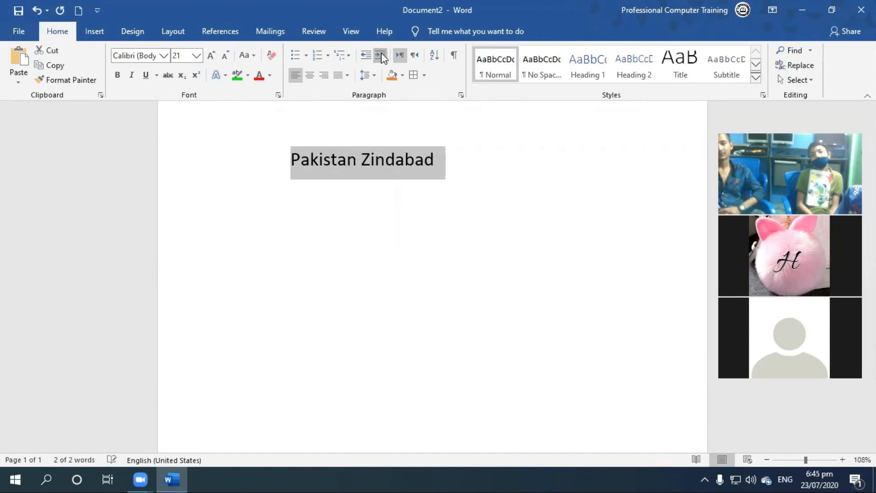
{"action": "left_click", "coordinate": [381, 55]}
{"action": "left_click", "coordinate": [380, 56]}
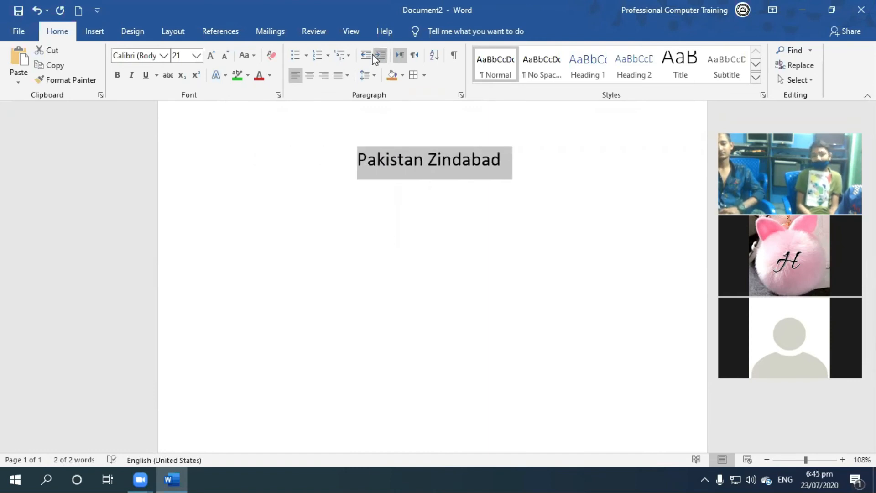
Decrease the indent of the "Pakistan Zindabad" line until it is back at the page margin.
{"action": "left_click", "coordinate": [365, 55]}
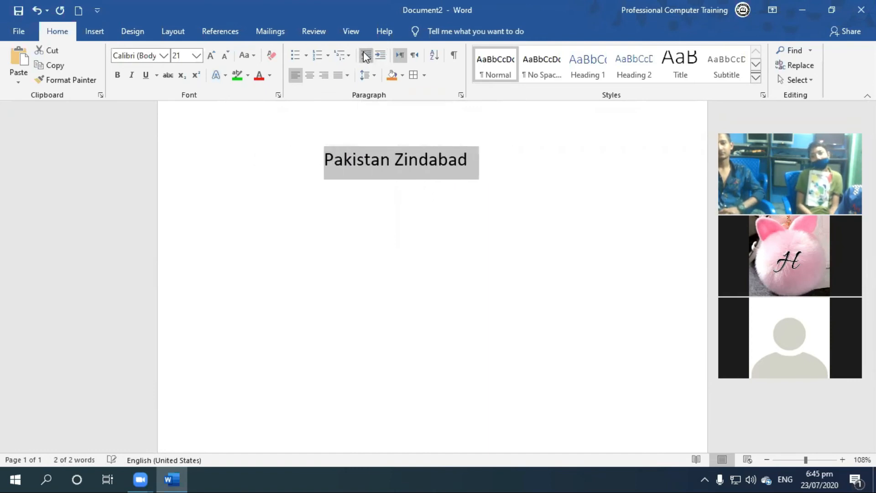
{"action": "left_click", "coordinate": [365, 55]}
{"action": "left_click", "coordinate": [365, 56]}
{"action": "left_click", "coordinate": [366, 55]}
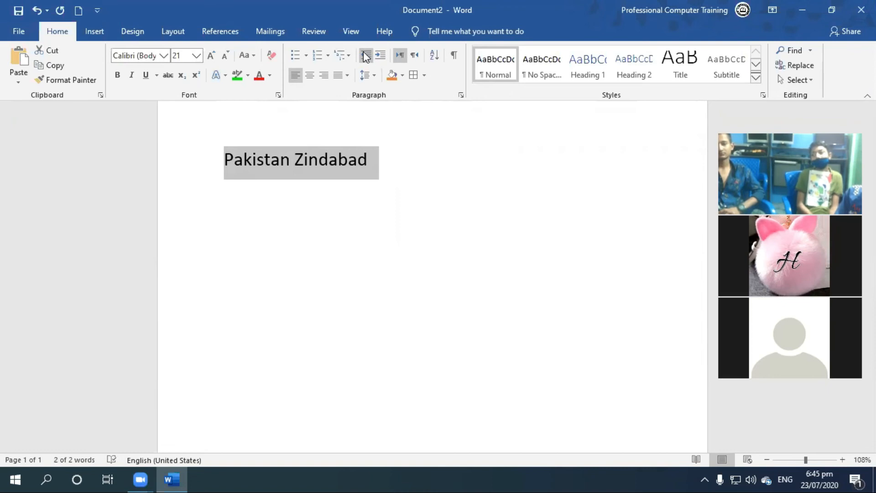
Replace the "Pakistan Zindabad" line with sample paragraphs generated by =rand().
{"action": "key", "text": "Delete"}
{"action": "type", "text": "=ran"}
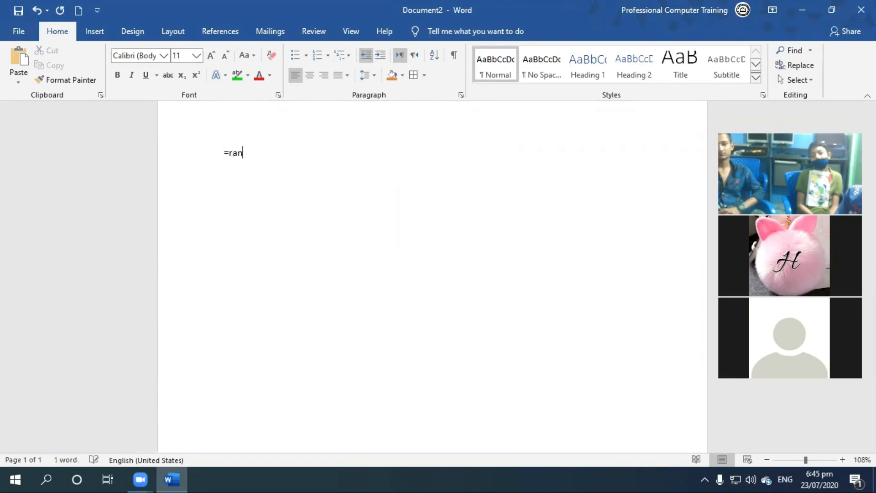
{"action": "type", "text": "d()"}
{"action": "key", "text": "Return"}
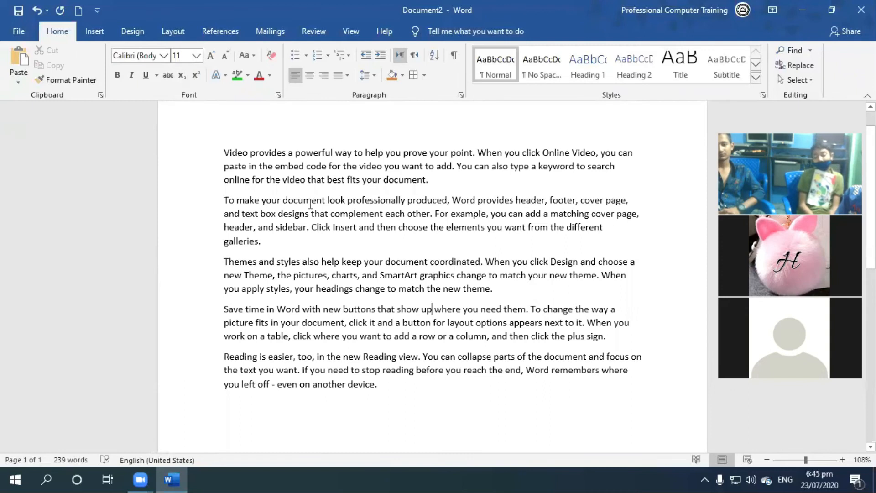
Increase the indent of the first two paragraphs by eight levels.
{"action": "left_click_drag", "start_coordinate": [239, 155], "coordinate": [303, 245]}
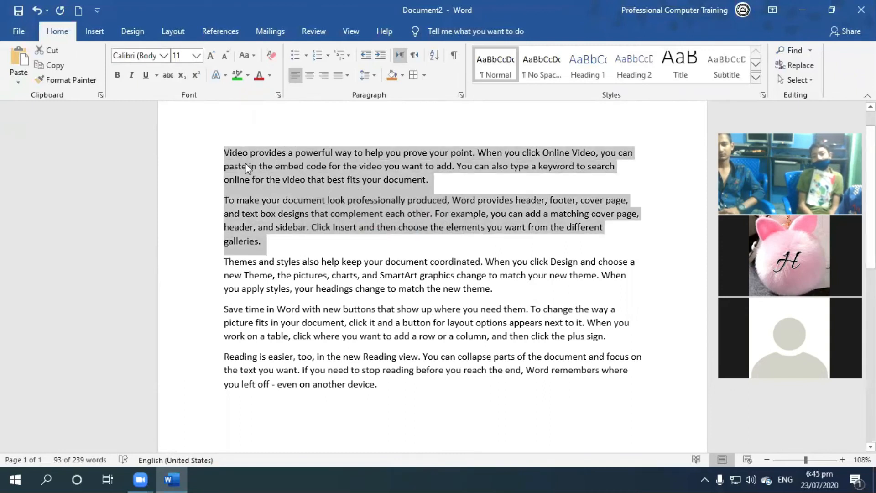
{"action": "left_click", "coordinate": [505, 179]}
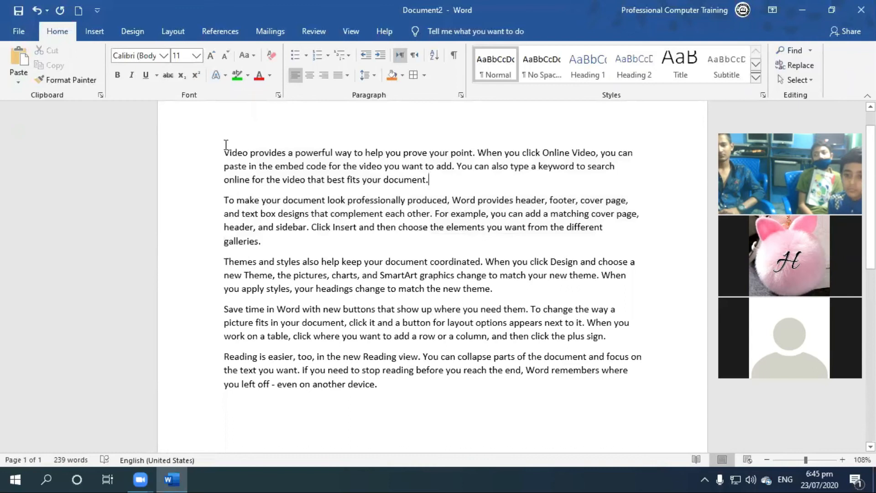
{"action": "left_click_drag", "start_coordinate": [192, 210], "coordinate": [180, 153]}
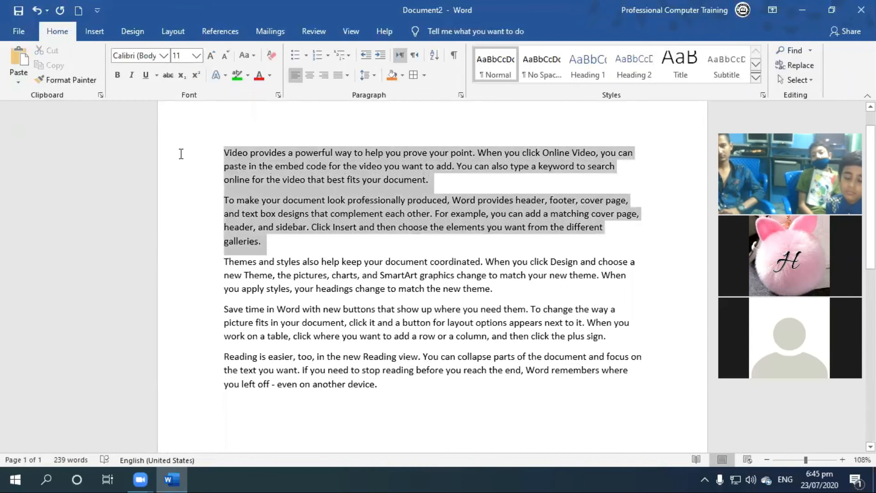
{"action": "left_click", "coordinate": [380, 54]}
{"action": "left_click", "coordinate": [380, 55]}
{"action": "left_click", "coordinate": [381, 55]}
{"action": "left_click", "coordinate": [382, 55]}
{"action": "left_click", "coordinate": [381, 55]}
{"action": "left_click", "coordinate": [381, 55]}
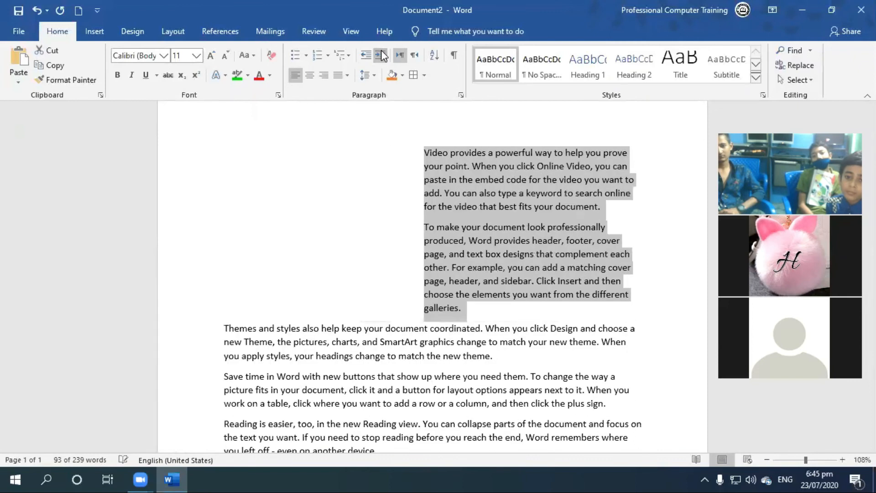
{"action": "left_click", "coordinate": [382, 55]}
{"action": "left_click", "coordinate": [382, 55]}
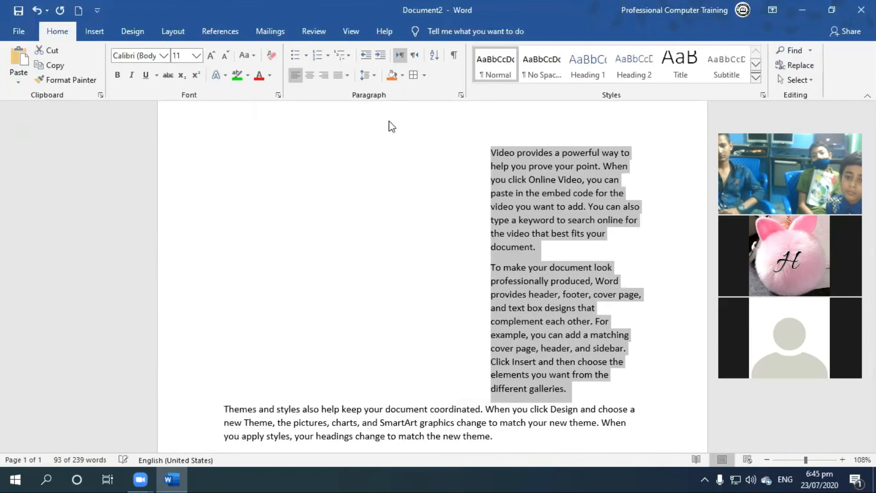
Decrease the indent of the first two paragraphs until they are back at the page margin.
{"action": "left_click", "coordinate": [365, 55]}
{"action": "left_click", "coordinate": [365, 55]}
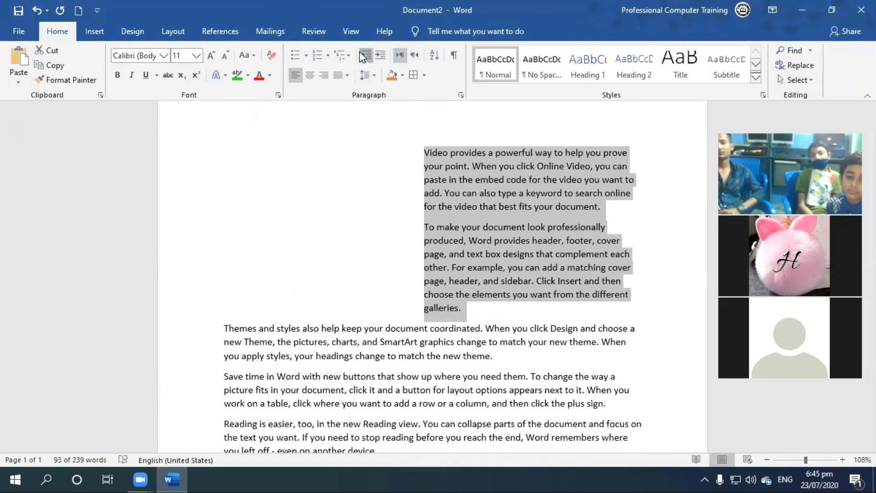
{"action": "left_click", "coordinate": [364, 55]}
{"action": "left_click", "coordinate": [364, 55]}
{"action": "left_click", "coordinate": [364, 55]}
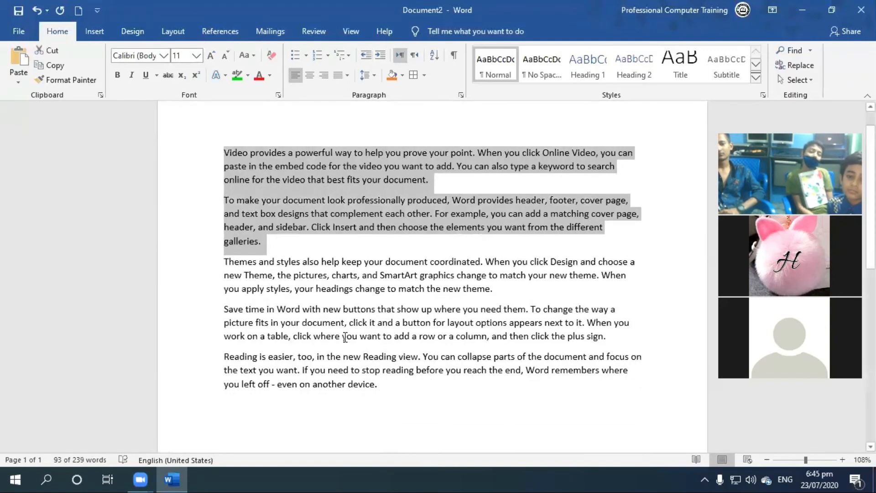
{"action": "left_click", "coordinate": [342, 336]}
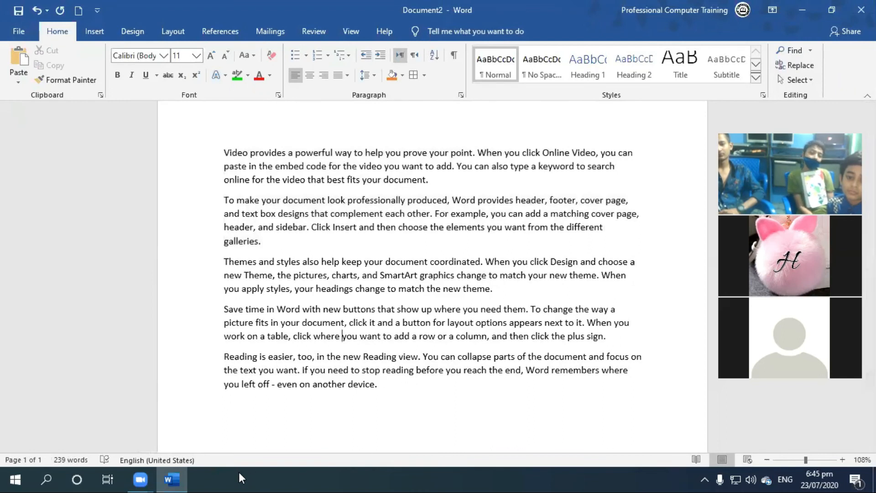
Minimize the document, open Google Chrome and search Google for "letter head".
{"action": "mouse_move", "coordinate": [184, 478]}
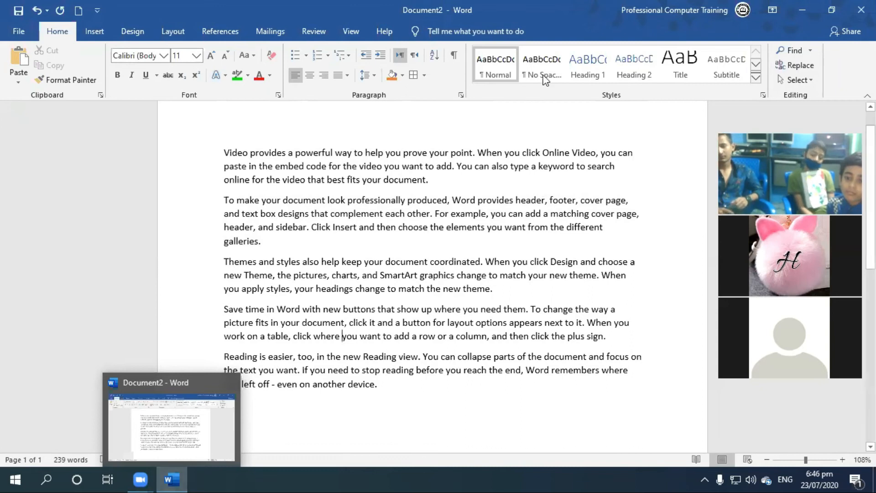
{"action": "left_click", "coordinate": [801, 10]}
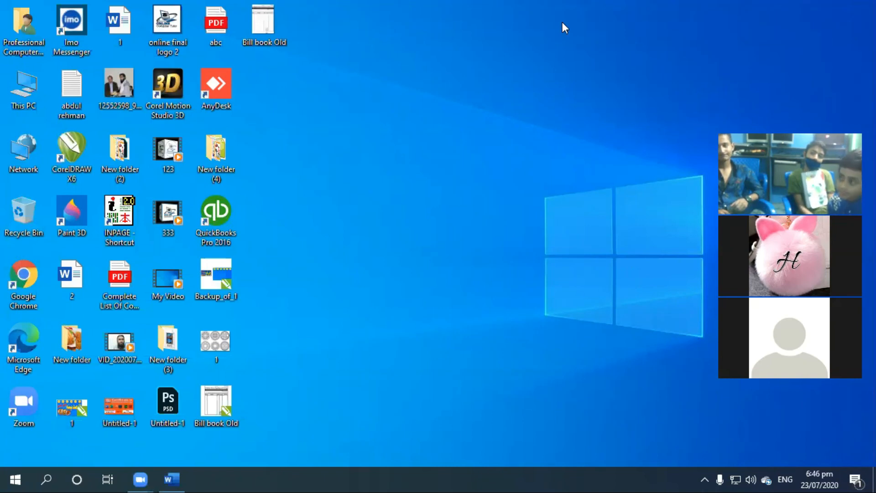
{"action": "double_click", "coordinate": [39, 269]}
{"action": "left_click", "coordinate": [139, 34]}
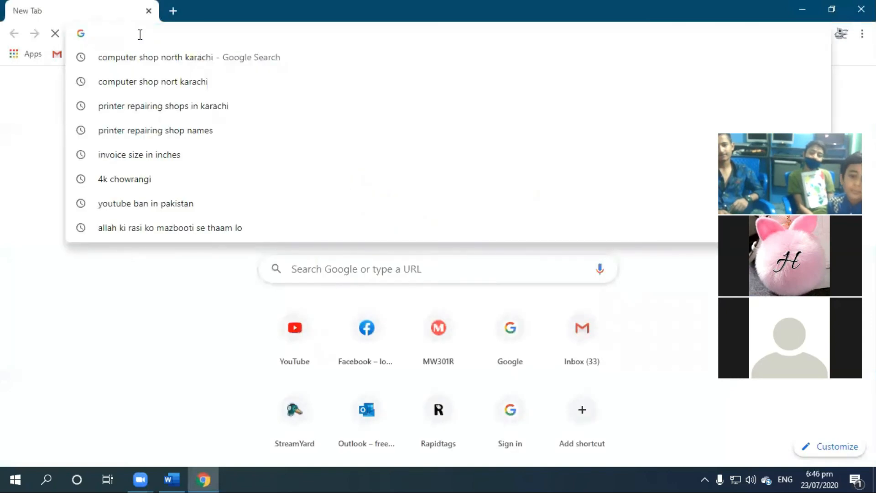
{"action": "type", "text": "letter"}
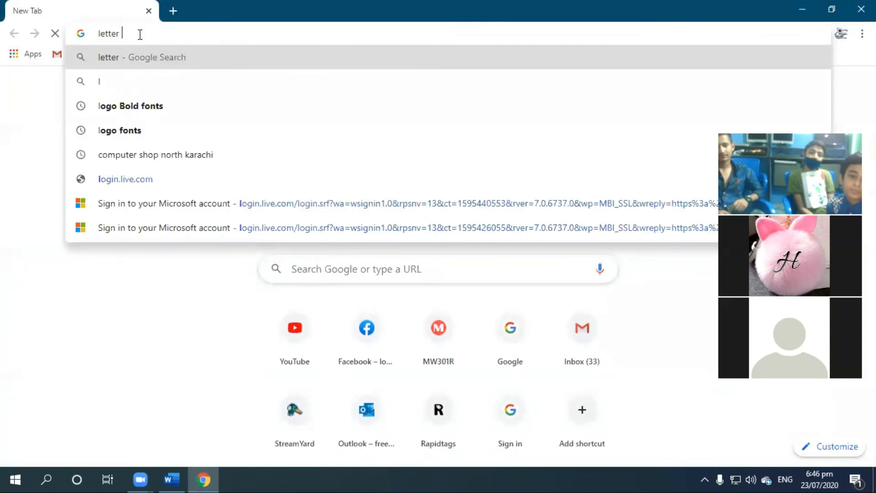
{"action": "type", "text": " hai"}
{"action": "key", "text": "BackSpace"}
{"action": "key", "text": "BackSpace"}
{"action": "type", "text": "ead"}
{"action": "key", "text": "Return"}
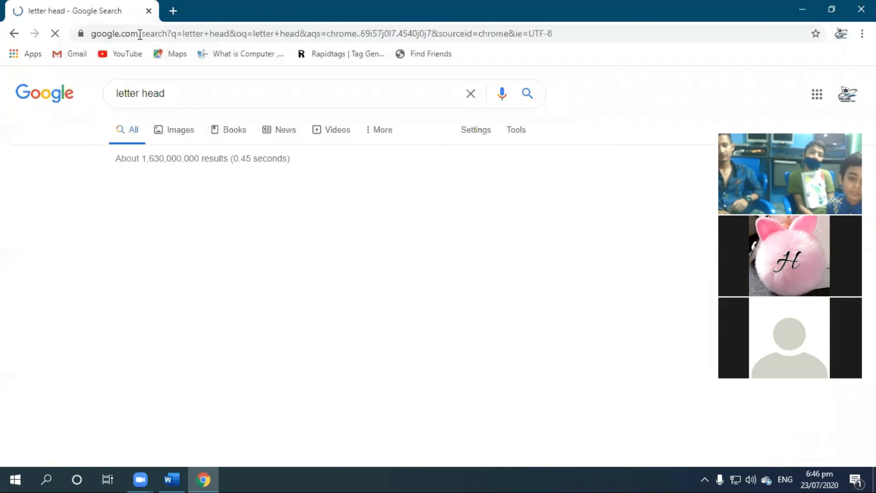
Browse the letterhead image results and examine the enlarged preview of the red-and-black Pinterest template.
{"action": "left_click", "coordinate": [239, 305]}
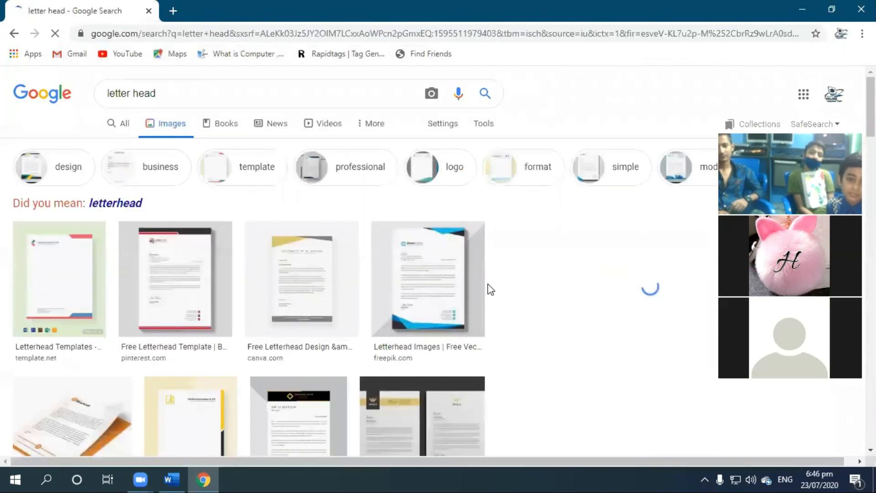
{"action": "scroll", "coordinate": [145, 289], "scroll_direction": "down", "scroll_amount": 2}
{"action": "scroll", "coordinate": [145, 289], "scroll_direction": "down", "scroll_amount": 3}
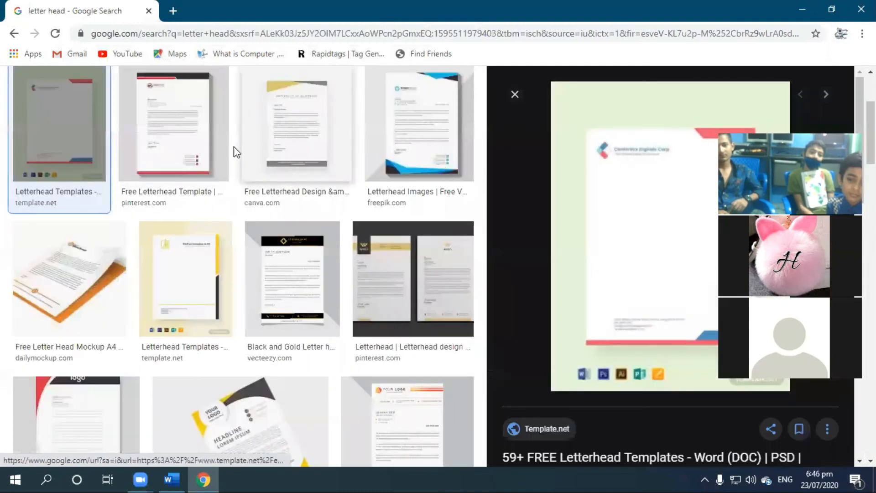
{"action": "left_click", "coordinate": [158, 118]}
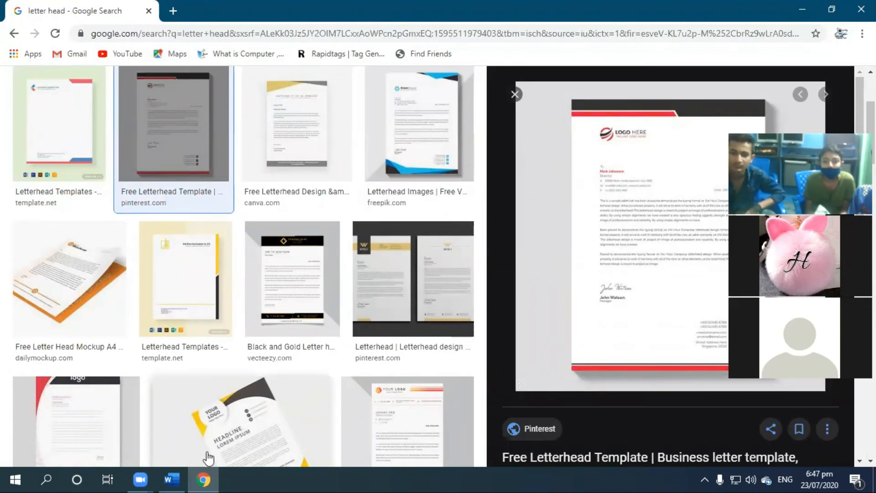
{"action": "left_click", "coordinate": [172, 479]}
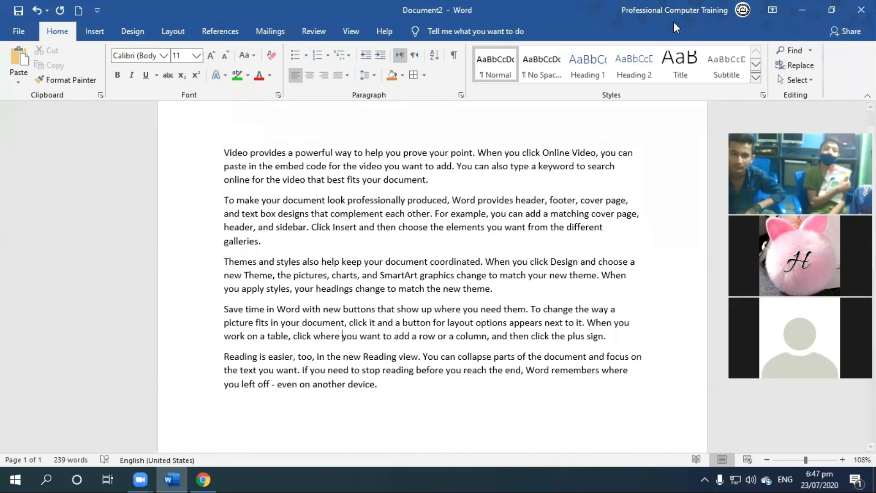
{"action": "left_click", "coordinate": [802, 10]}
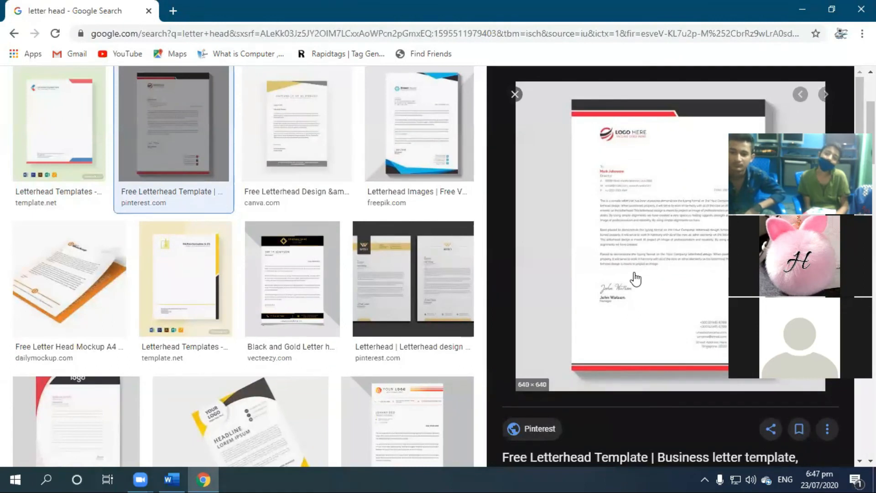
{"action": "scroll", "coordinate": [635, 278], "scroll_direction": "down", "scroll_amount": 2}
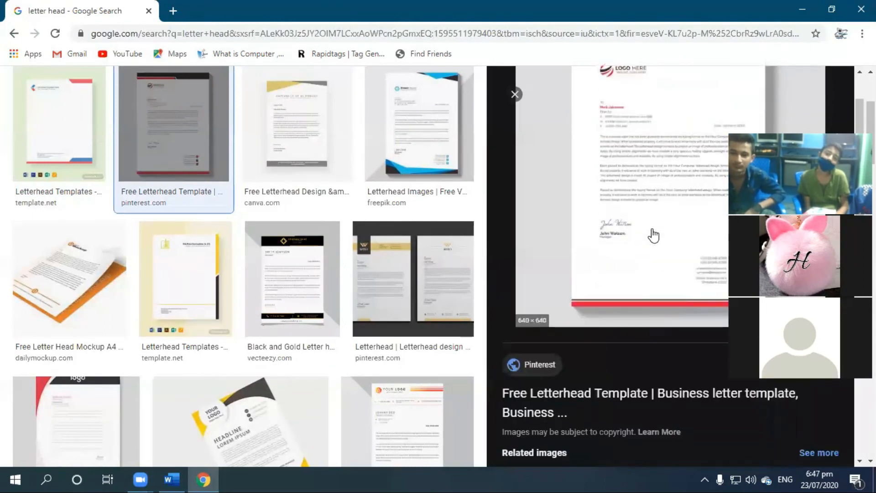
{"action": "scroll", "coordinate": [651, 235], "scroll_direction": "up", "scroll_amount": 2}
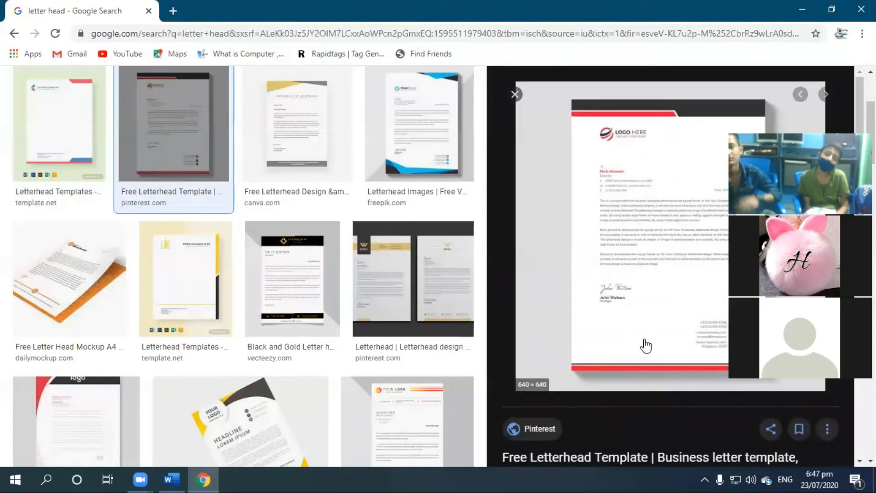
Switch to Word and add blank lines above the first paragraph to leave letterhead space.
{"action": "left_click", "coordinate": [171, 479]}
{"action": "scroll", "coordinate": [237, 166], "scroll_direction": "up", "scroll_amount": 1}
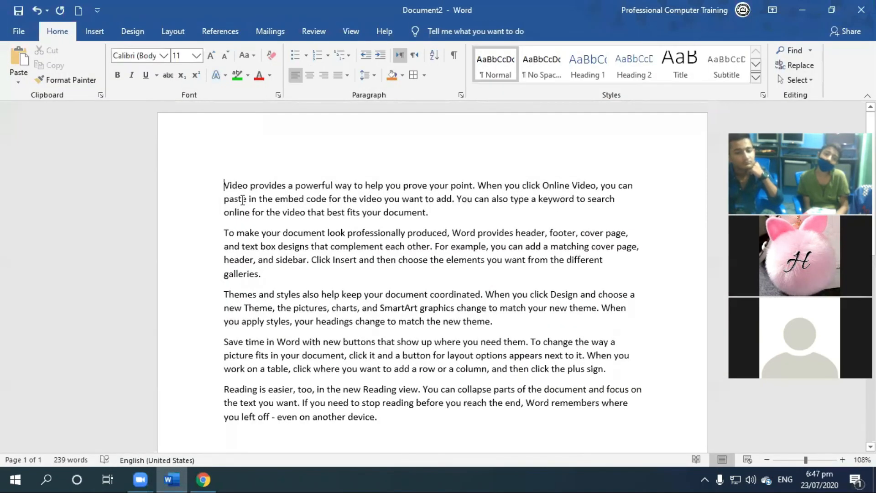
{"action": "scroll", "coordinate": [242, 200], "scroll_direction": "up", "scroll_amount": 2}
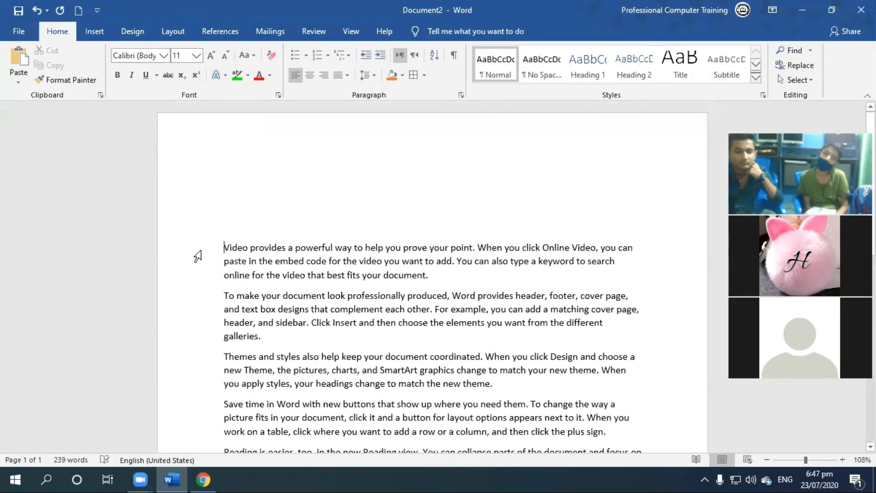
Switch to Chrome and look through more letterhead designs in the image results.
{"action": "left_click", "coordinate": [188, 474]}
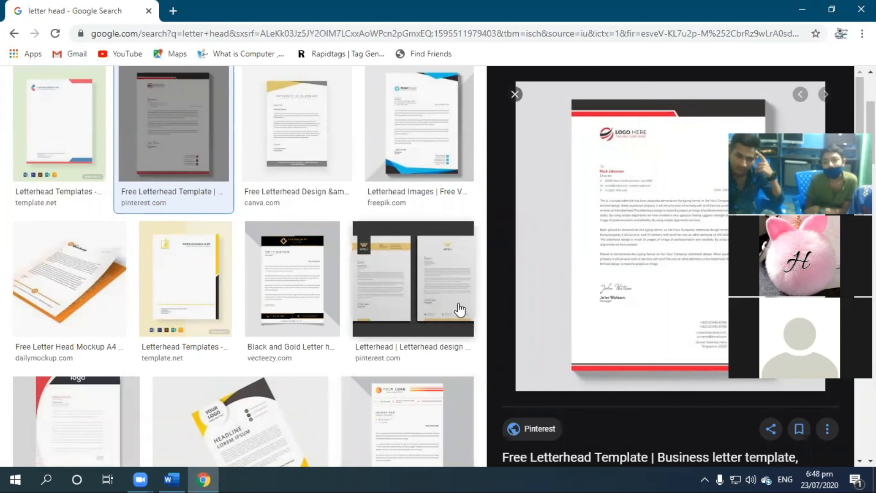
{"action": "scroll", "coordinate": [450, 297], "scroll_direction": "down", "scroll_amount": 12}
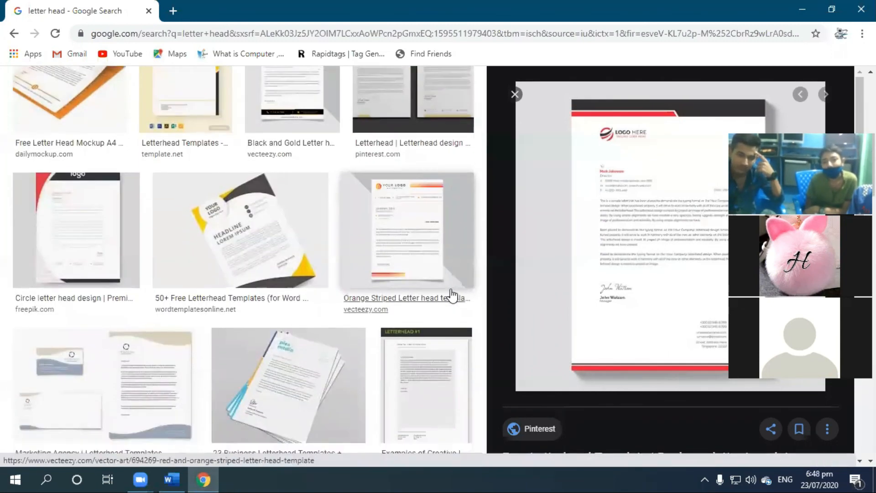
{"action": "scroll", "coordinate": [448, 295], "scroll_direction": "up", "scroll_amount": 4}
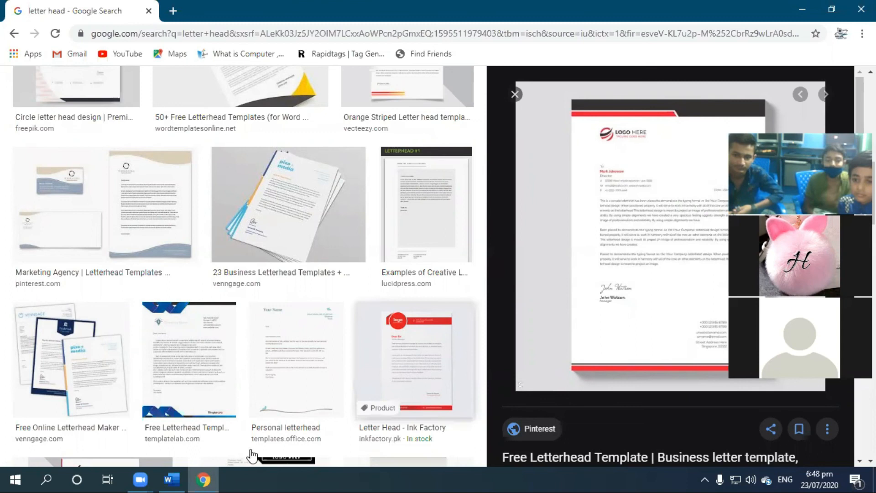
Switch to Word, select all the sample paragraphs and increase their indent by four levels.
{"action": "left_click", "coordinate": [172, 479]}
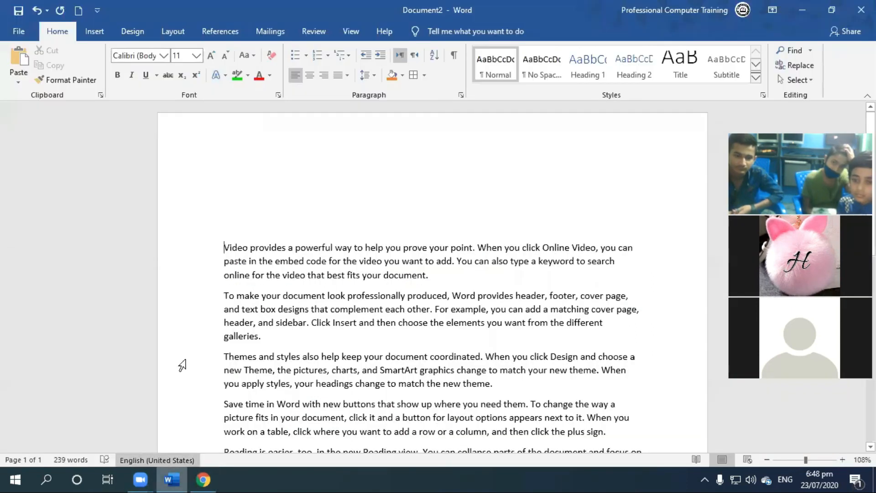
{"action": "scroll", "coordinate": [401, 278], "scroll_direction": "down", "scroll_amount": 3}
{"action": "left_click_drag", "start_coordinate": [401, 379], "coordinate": [177, 150]}
{"action": "left_click", "coordinate": [384, 55]}
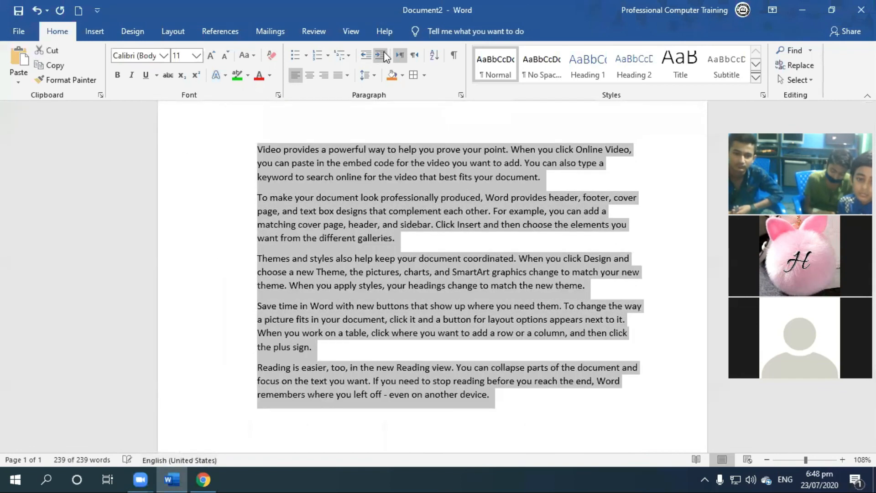
{"action": "left_click", "coordinate": [384, 56]}
{"action": "left_click", "coordinate": [381, 56]}
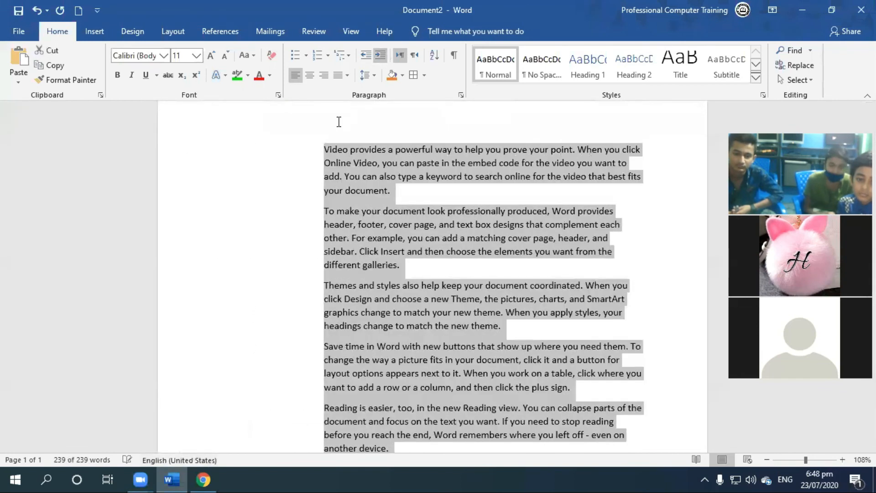
{"action": "left_click", "coordinate": [379, 56]}
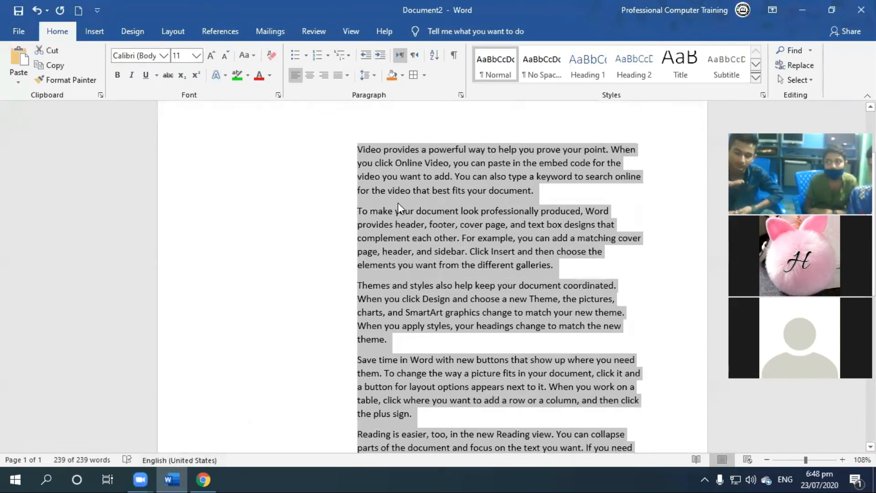
Decrease the indent of all the sample paragraphs until they are back at the page margin.
{"action": "left_click", "coordinate": [366, 55]}
{"action": "left_click", "coordinate": [366, 55]}
{"action": "left_click", "coordinate": [366, 55]}
{"action": "left_click", "coordinate": [366, 55]}
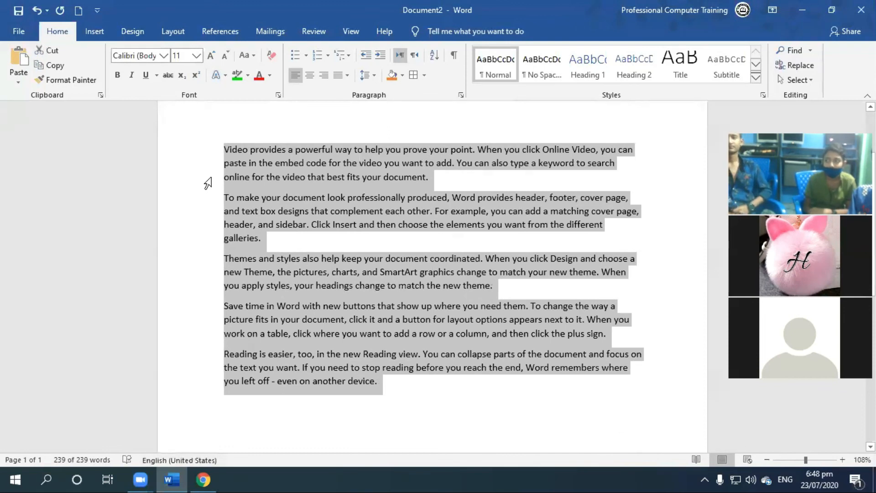
Increase the indent of all the sample paragraphs by seven levels.
{"action": "left_click", "coordinate": [377, 57]}
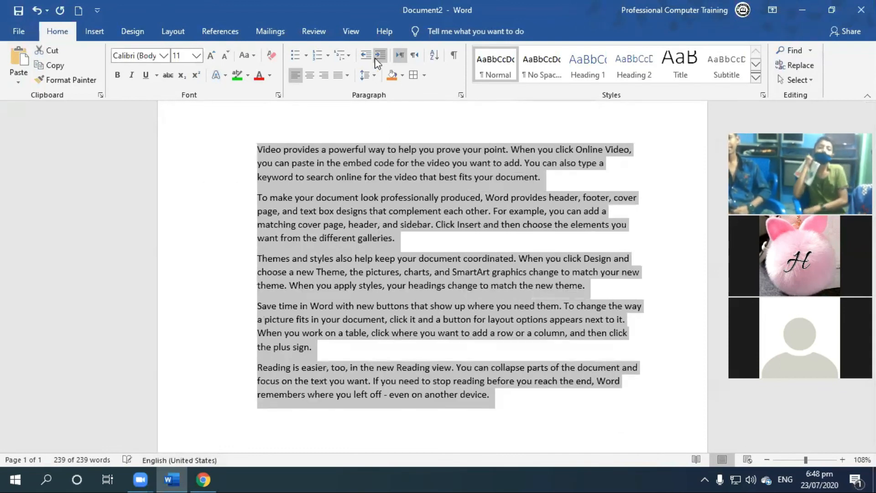
{"action": "left_click", "coordinate": [377, 57]}
{"action": "left_click", "coordinate": [377, 57]}
{"action": "left_click", "coordinate": [376, 57]}
{"action": "left_click", "coordinate": [377, 57]}
{"action": "left_click", "coordinate": [376, 59]}
{"action": "left_click", "coordinate": [376, 59]}
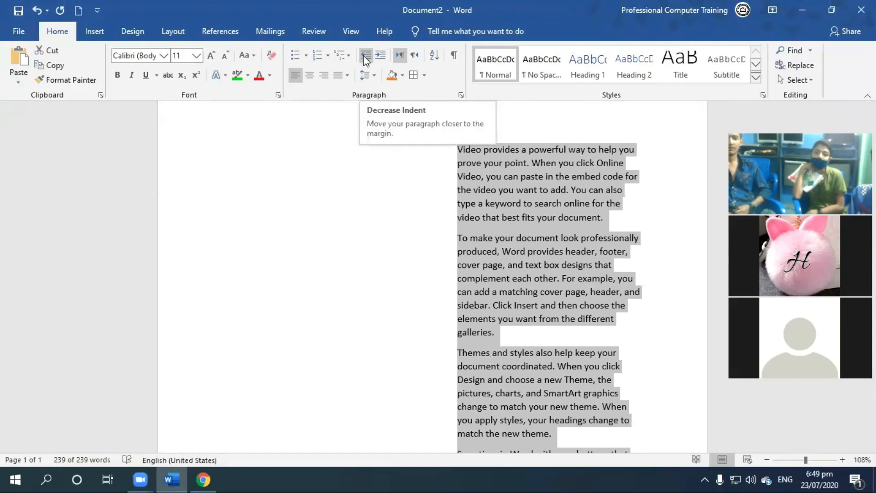
Bring all the sample paragraphs back to the page margin by decreasing their indent.
{"action": "left_click", "coordinate": [364, 56]}
{"action": "left_click", "coordinate": [364, 57]}
{"action": "left_click", "coordinate": [364, 57]}
{"action": "left_click", "coordinate": [364, 56]}
{"action": "left_click", "coordinate": [363, 56]}
{"action": "left_click", "coordinate": [363, 56]}
{"action": "left_click", "coordinate": [363, 55]}
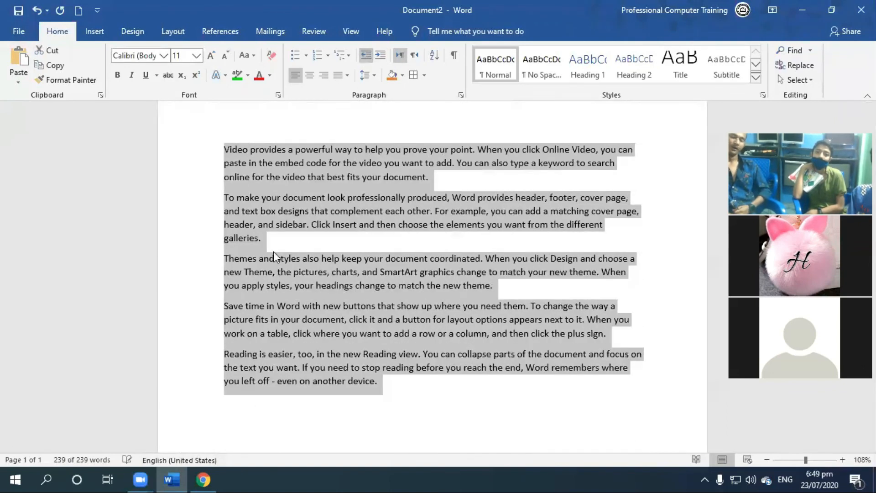
Switch to Chrome and review the letterhead samples again.
{"action": "left_click", "coordinate": [188, 260]}
{"action": "left_click", "coordinate": [203, 479]}
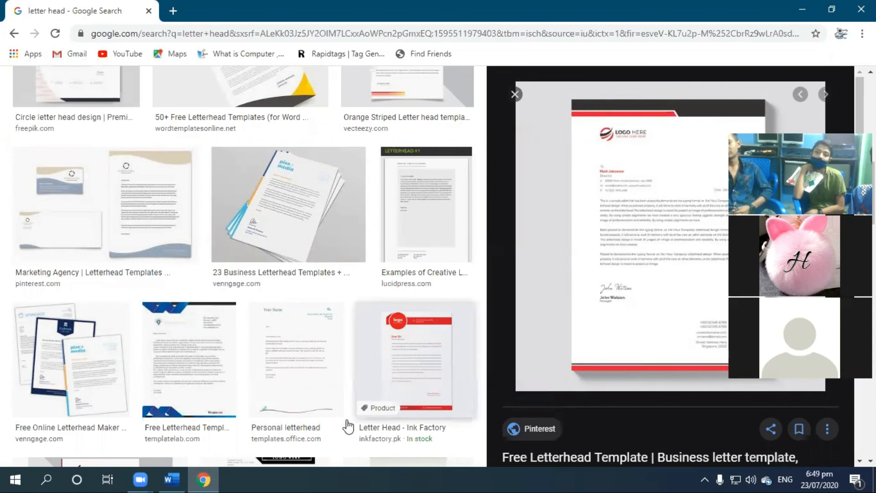
Switch to Word and display the ruler.
{"action": "left_click", "coordinate": [172, 479]}
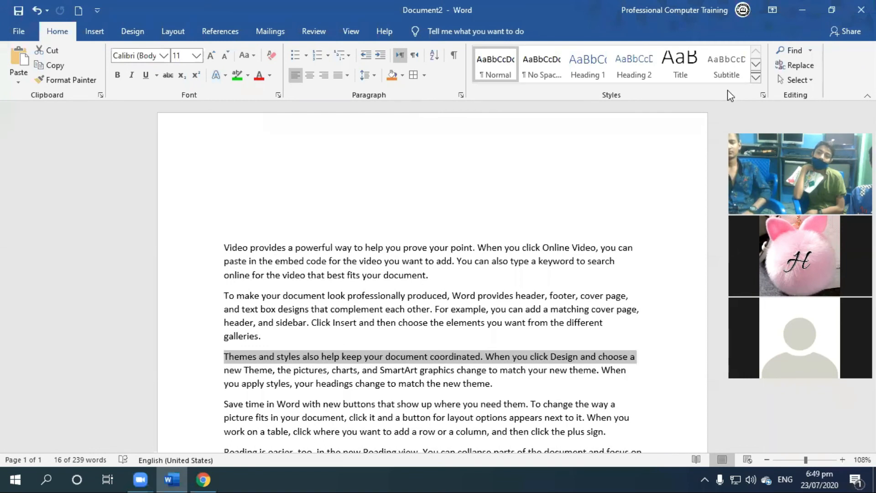
{"action": "left_click", "coordinate": [348, 35]}
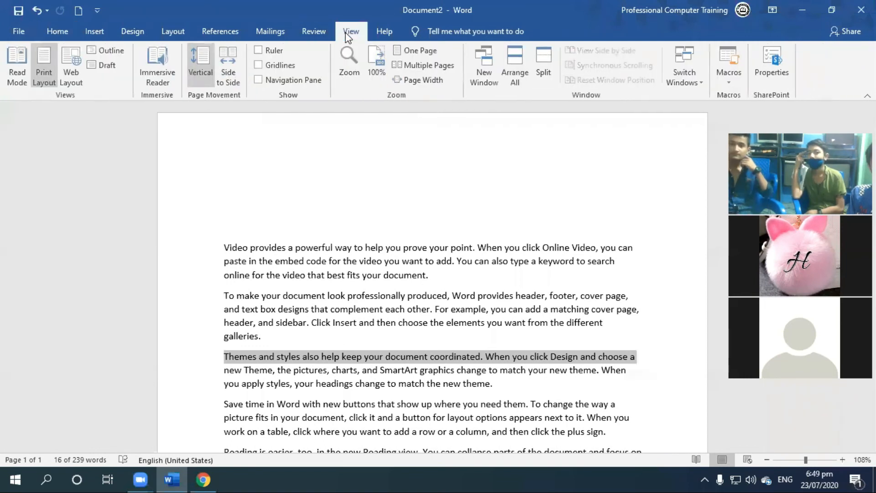
{"action": "left_click", "coordinate": [260, 51]}
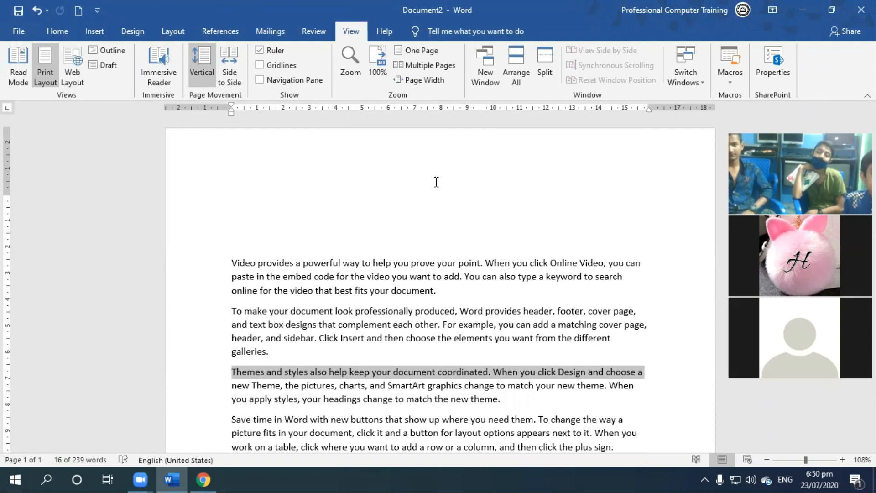
Select all the sample paragraphs and increase their indent by one level.
{"action": "left_click", "coordinate": [336, 274]}
{"action": "left_click_drag", "start_coordinate": [233, 262], "coordinate": [354, 470]}
{"action": "scroll", "coordinate": [395, 301], "scroll_direction": "up", "scroll_amount": 7}
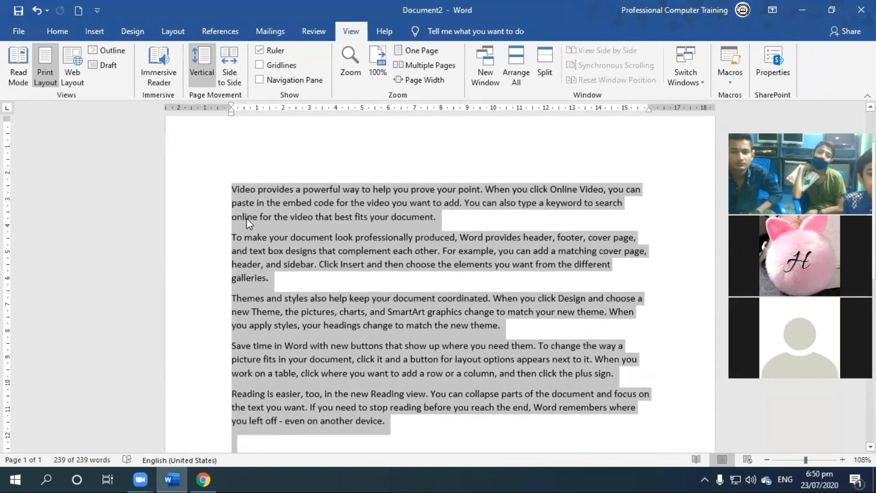
{"action": "left_click", "coordinate": [57, 31]}
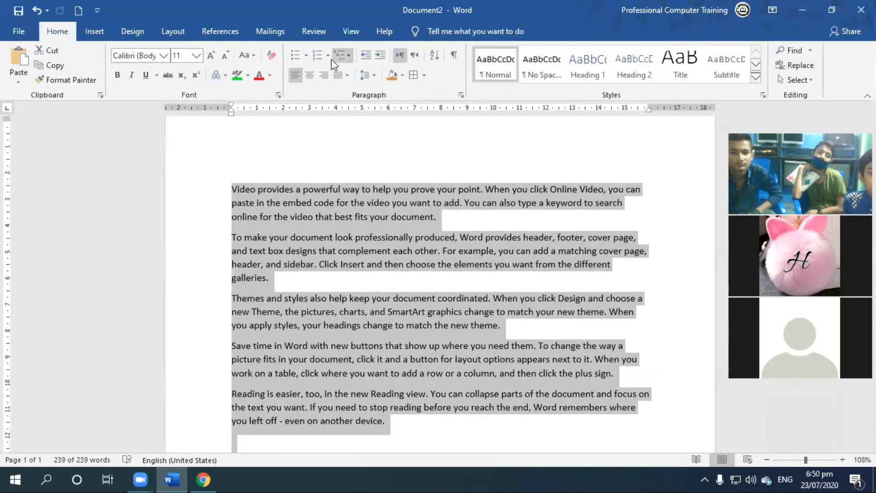
{"action": "left_click", "coordinate": [380, 56]}
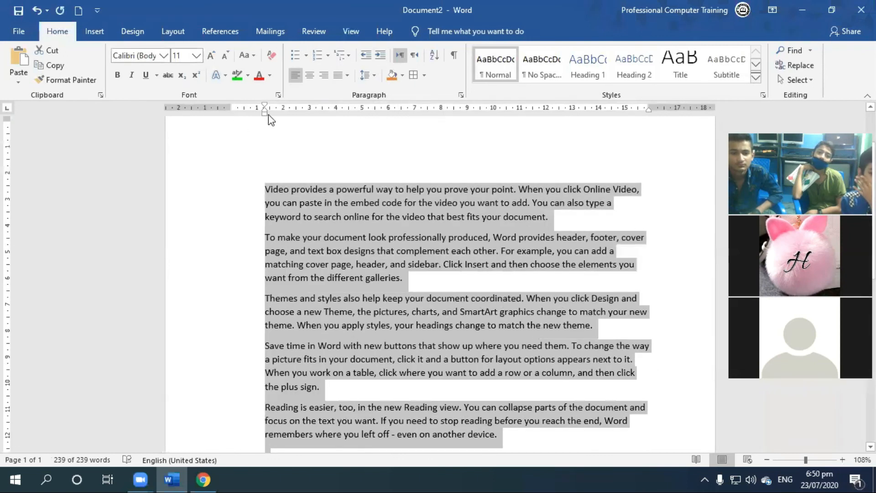
Alternately increase and decrease the indent of all the selected sample paragraphs several times, ending one level in from the page margin.
{"action": "left_click", "coordinate": [380, 56]}
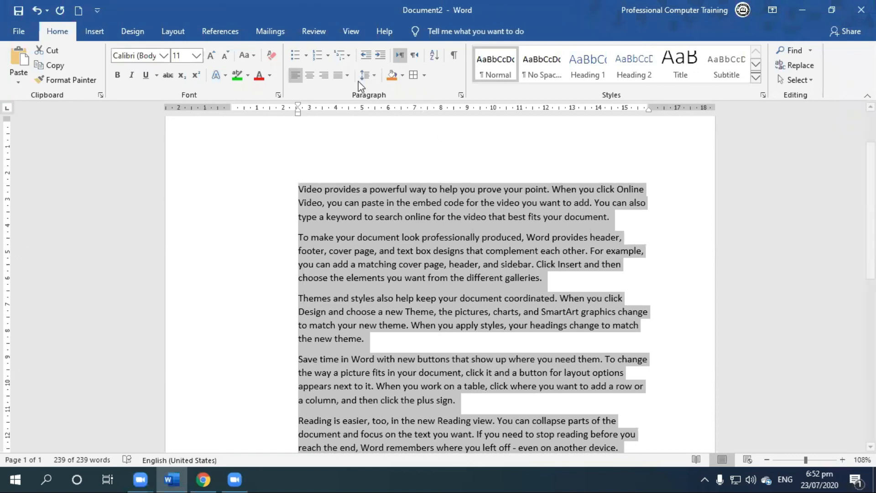
{"action": "left_click", "coordinate": [380, 55]}
{"action": "left_click", "coordinate": [366, 55]}
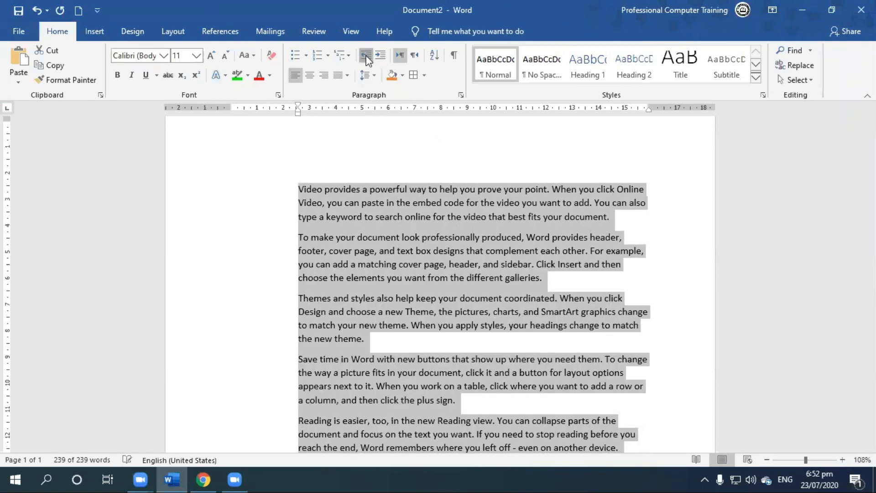
{"action": "double_click", "coordinate": [366, 55]}
{"action": "left_click", "coordinate": [378, 56]}
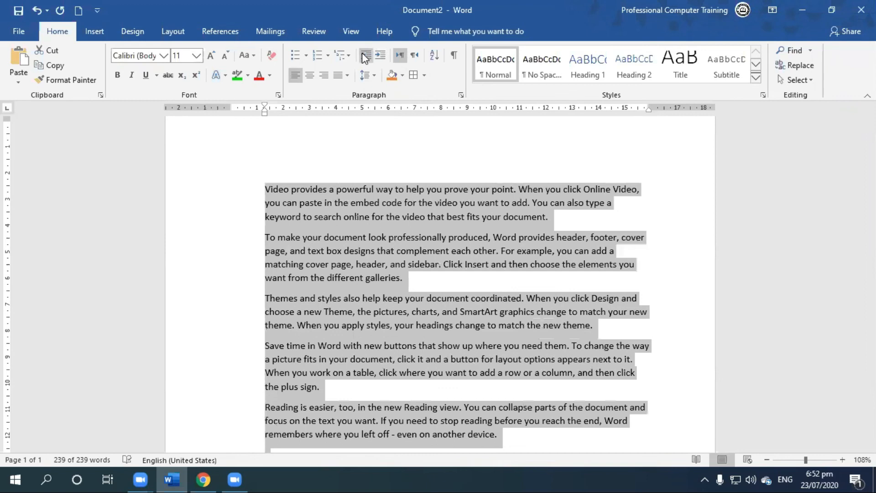
{"action": "left_click", "coordinate": [365, 55]}
{"action": "left_click", "coordinate": [380, 55]}
{"action": "left_click", "coordinate": [366, 55]}
{"action": "left_click", "coordinate": [380, 56]}
{"action": "left_click", "coordinate": [367, 55]}
{"action": "left_click", "coordinate": [380, 55]}
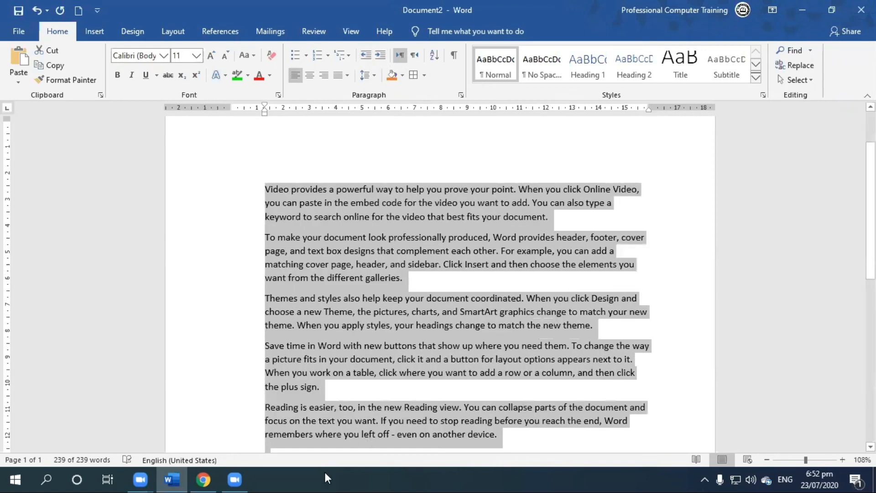
Switch to Chrome and close its window with the letterhead search results.
{"action": "left_click", "coordinate": [203, 477]}
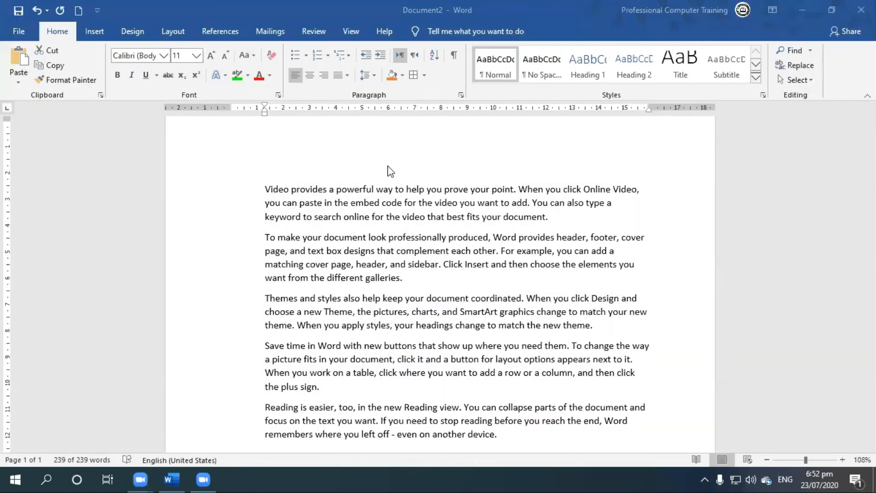
In Word, decrease the indent of all the sample paragraphs back to the page margin and deselect the text.
{"action": "key", "text": "ctrl+a"}
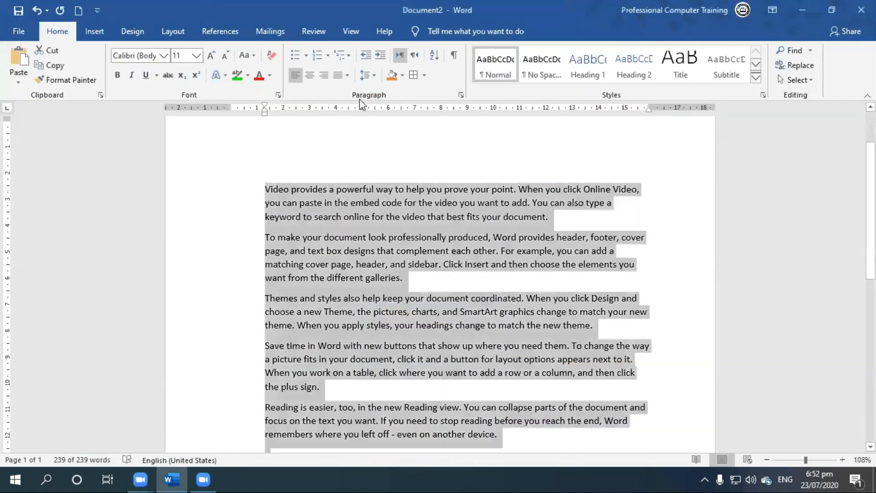
{"action": "left_click", "coordinate": [382, 56]}
{"action": "left_click", "coordinate": [370, 55]}
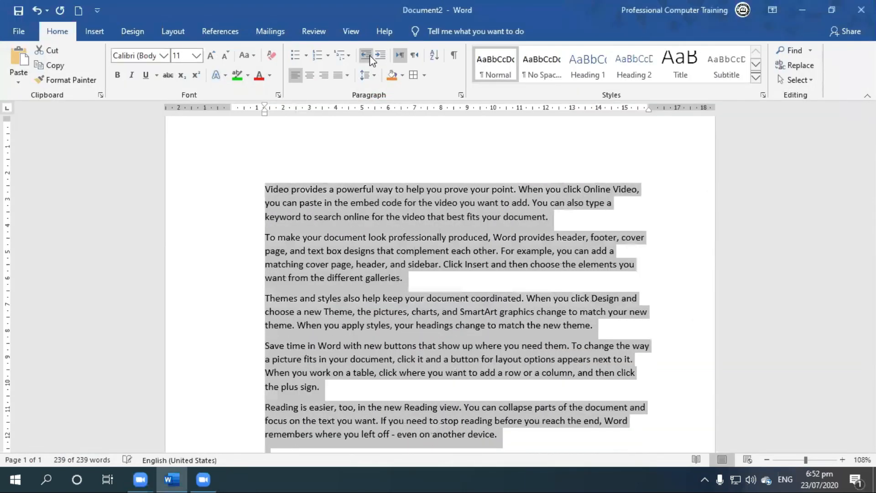
{"action": "left_click", "coordinate": [370, 56]}
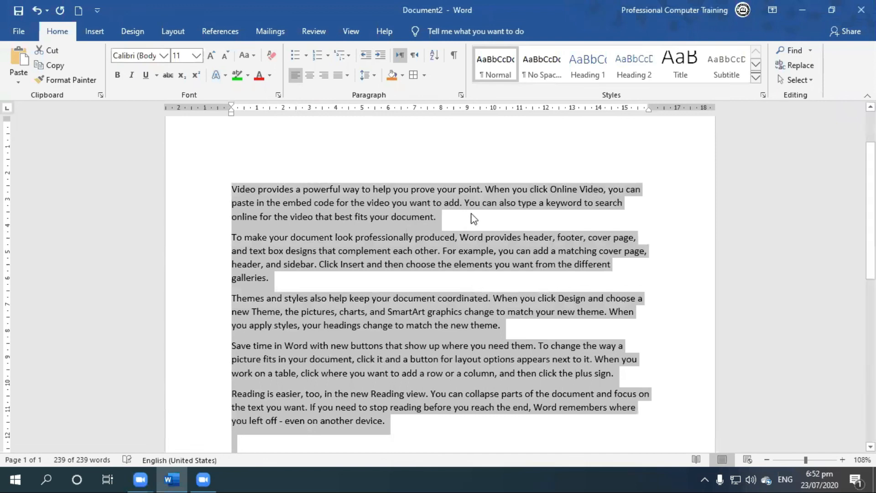
{"action": "left_click", "coordinate": [553, 252]}
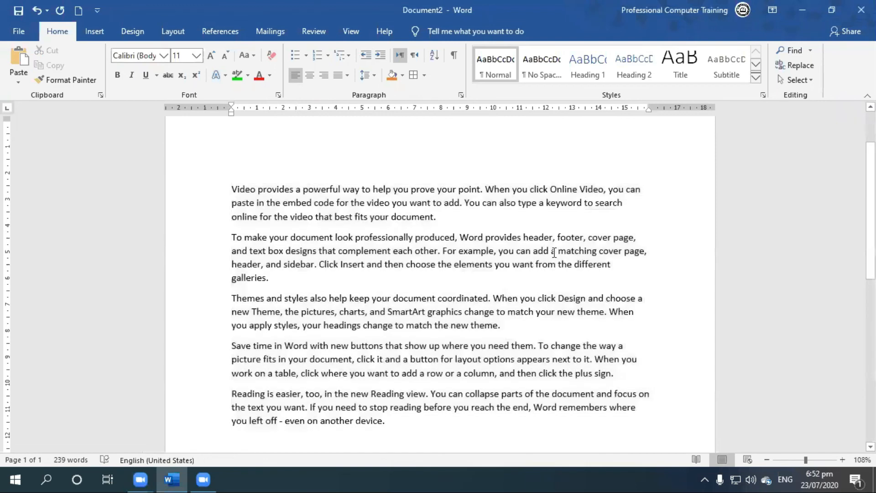